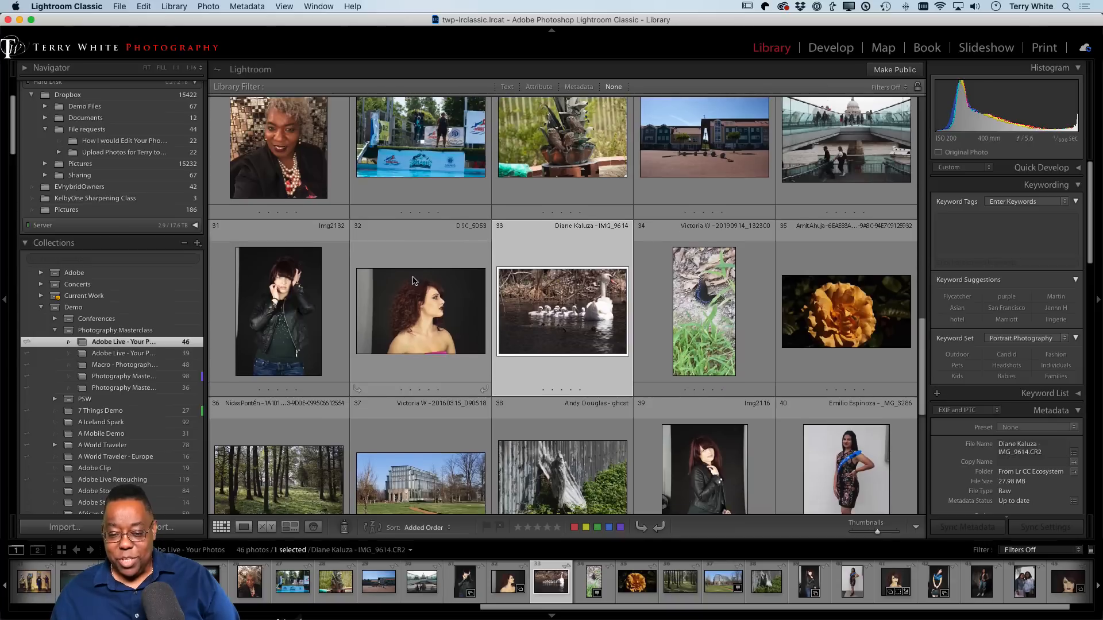
Step: Open the full-length portrait _MG_3286.CR2 of the woman with the blue sash in the Develop module
scroll(415, 281, "down", 2)
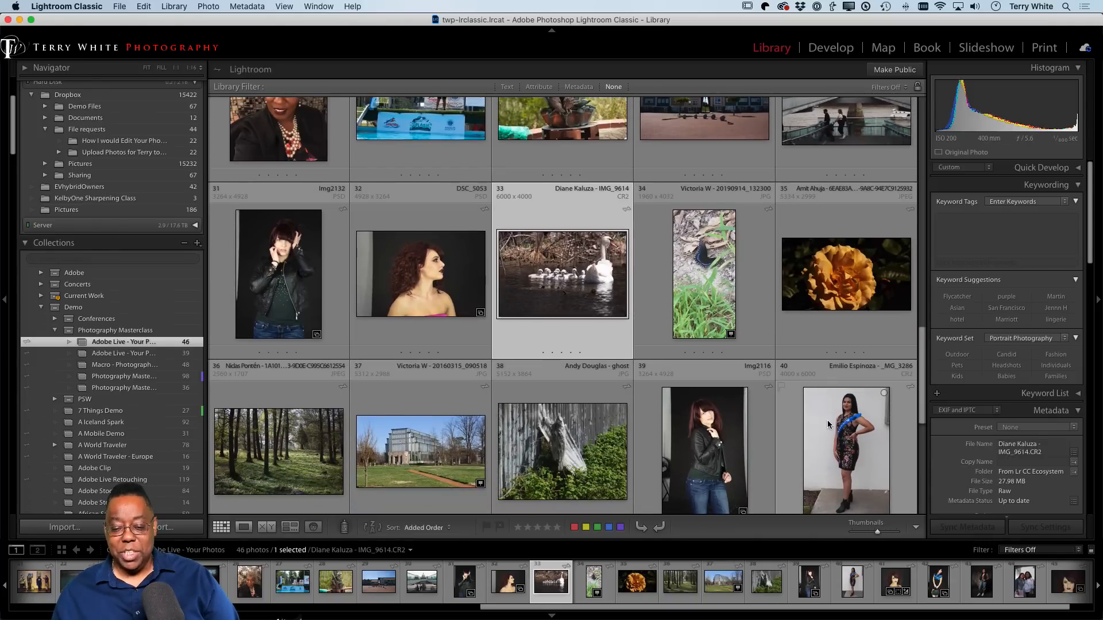
scroll(827, 419, "down", 6)
double_click(827, 396)
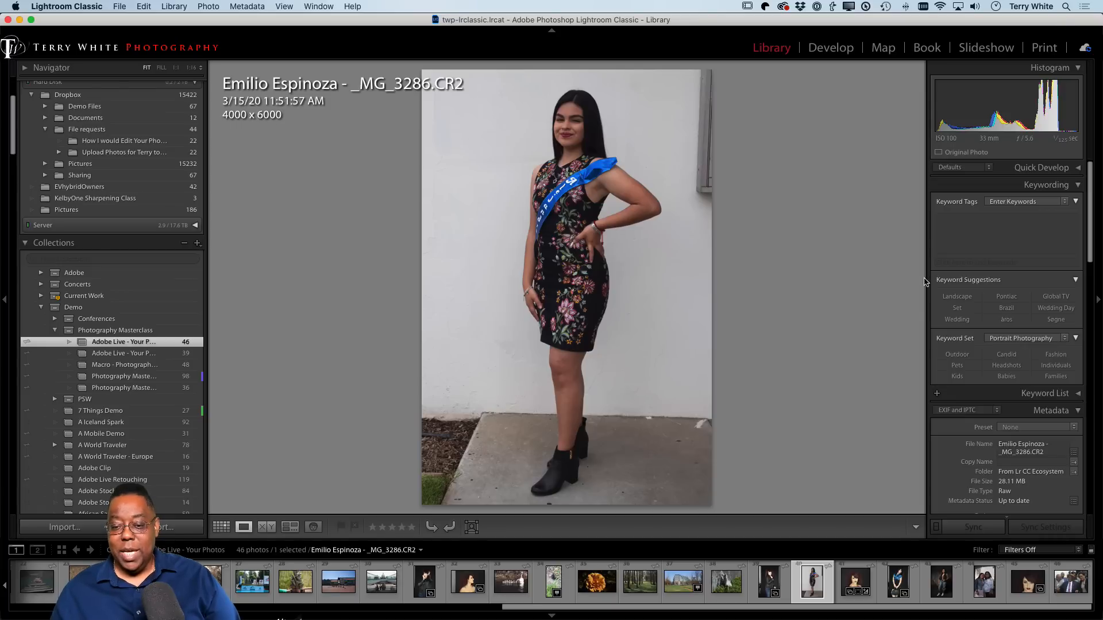
left_click(829, 47)
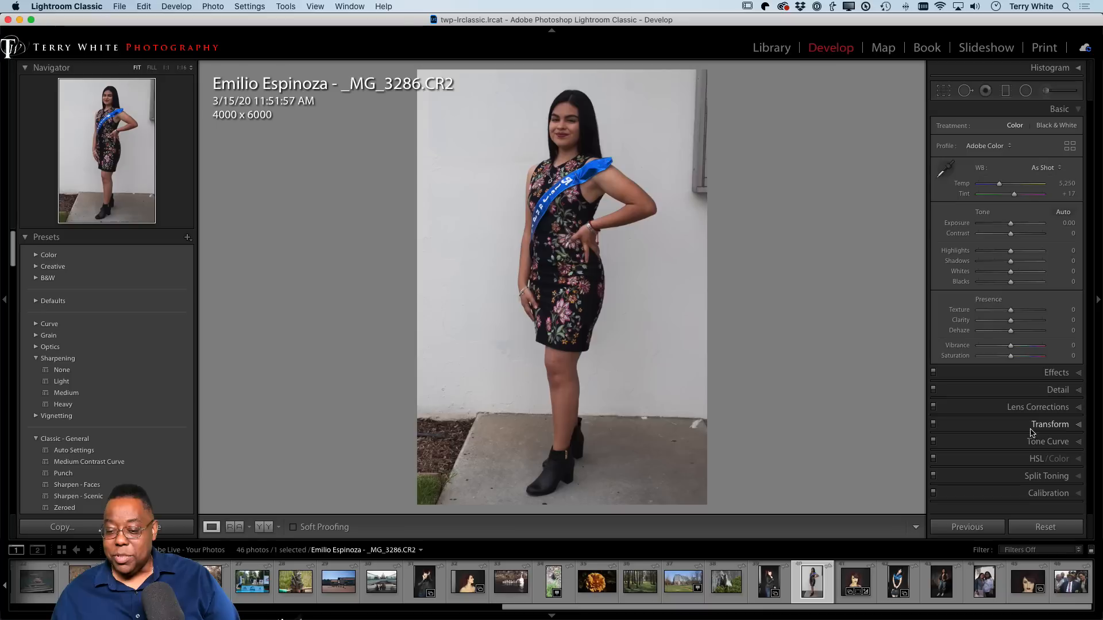
Step: Enable lens profile corrections for the portrait and set its color profile to Adobe Portrait
left_click(1077, 408)
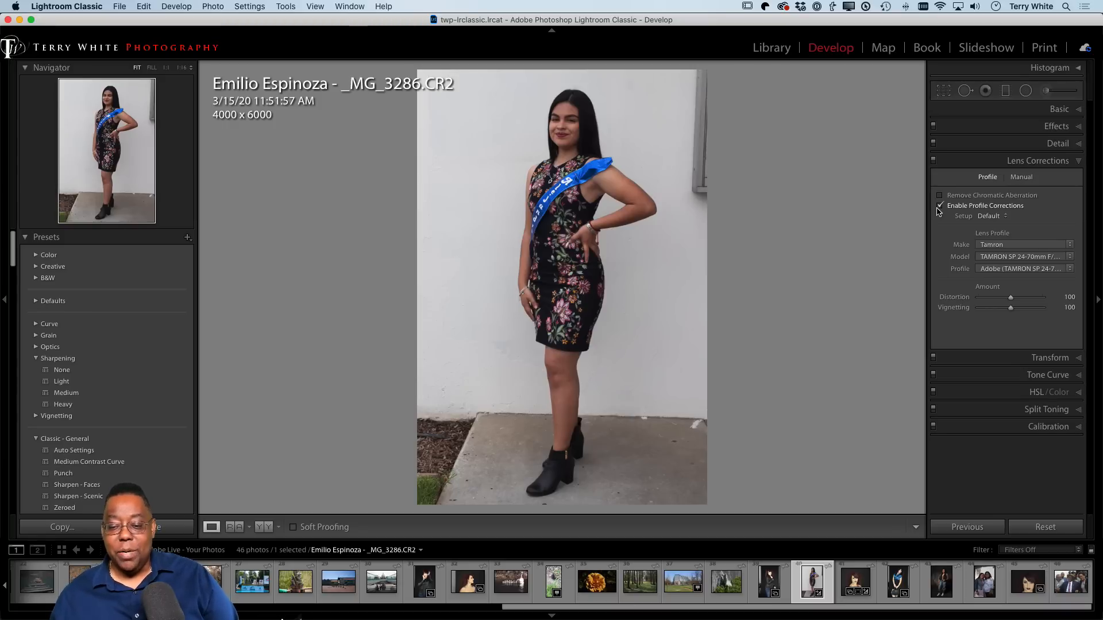
key("alt")
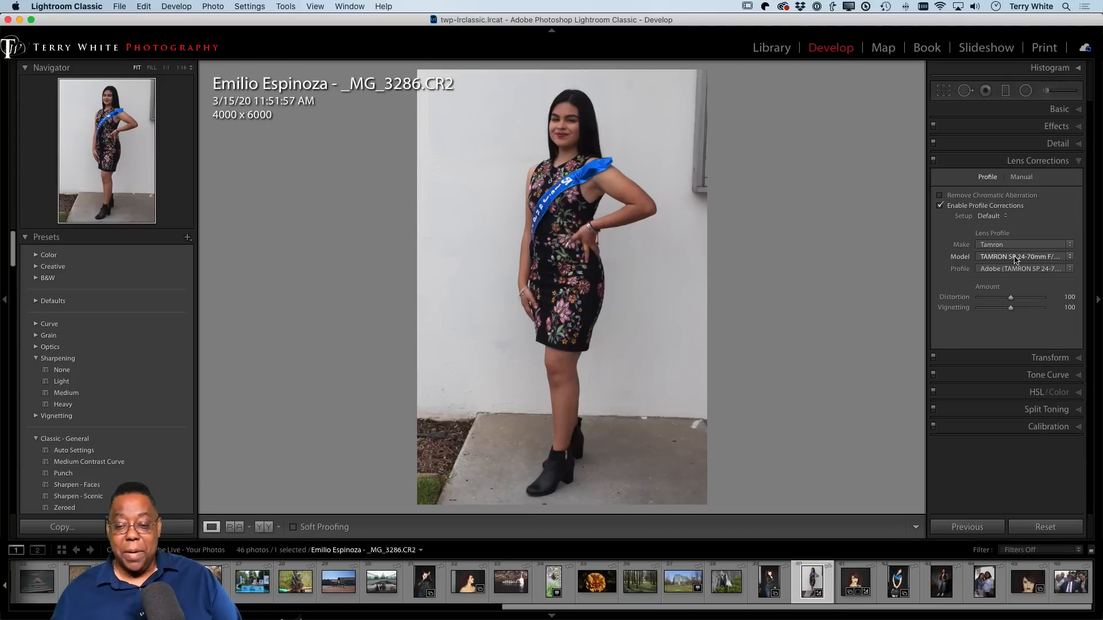
left_click(1060, 111)
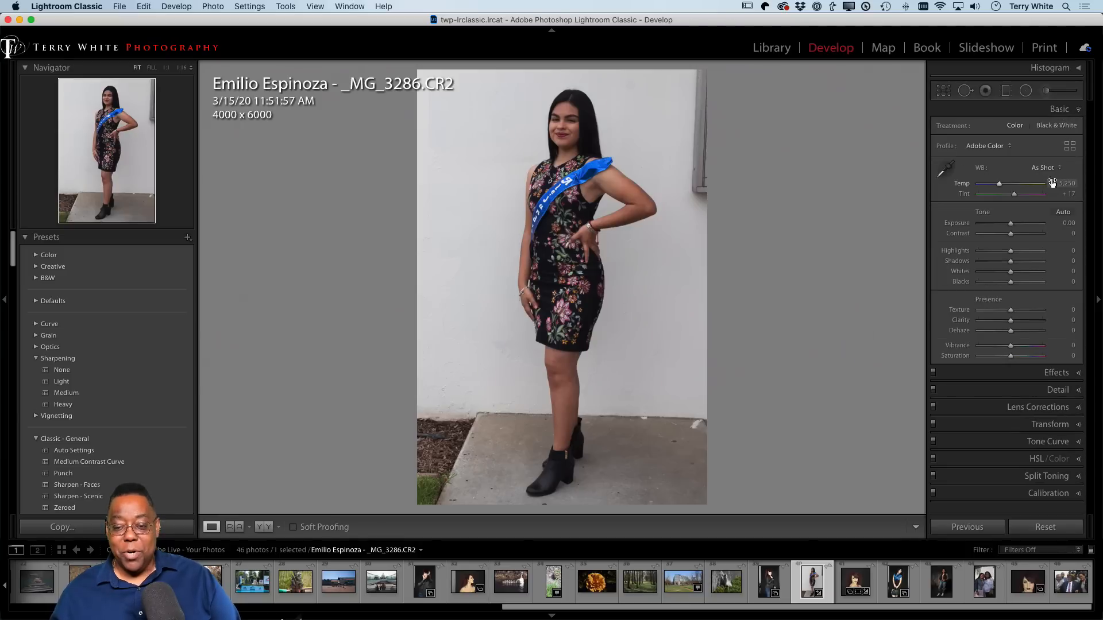
left_click(985, 147)
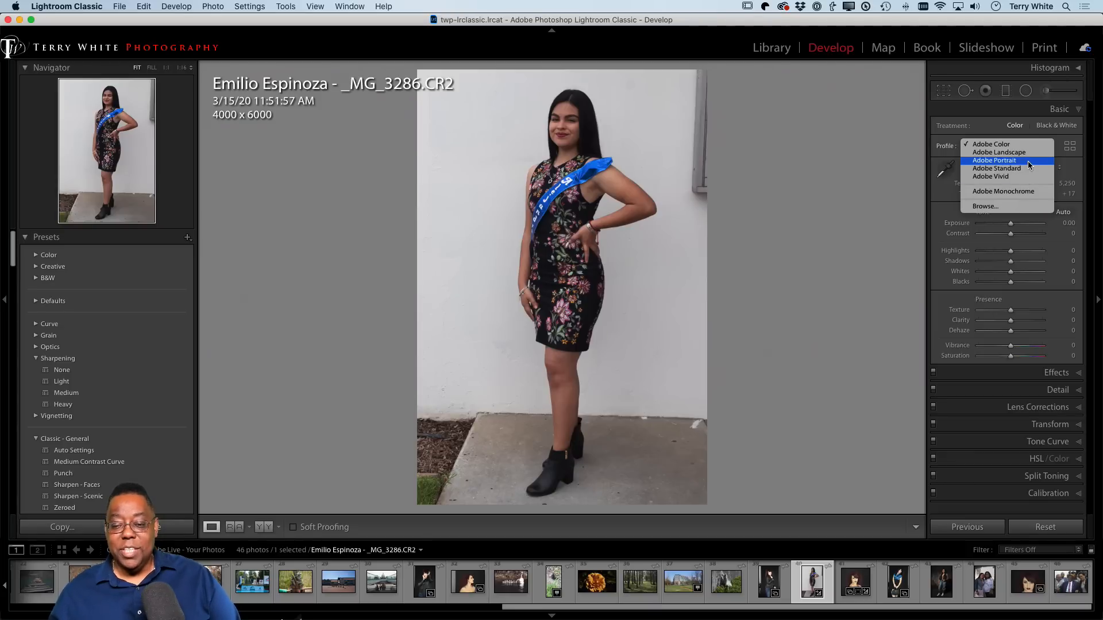
left_click(1028, 165)
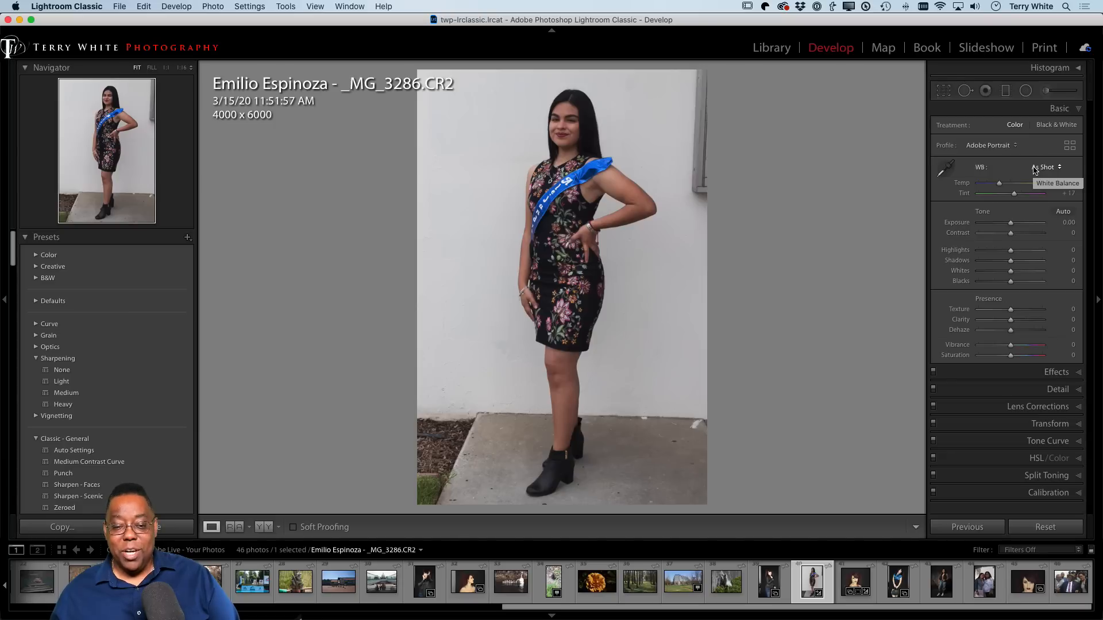
Step: Try the Daylight and Cloudy white balance presets, and fine-tune the Cloudy temperature to 5,842
left_click(1035, 170)
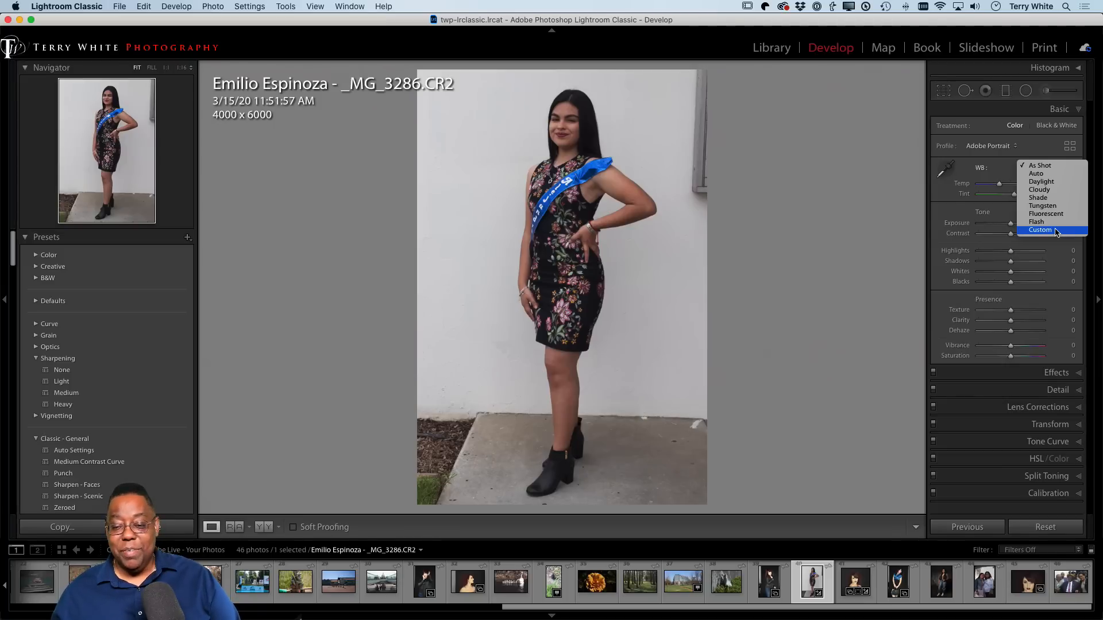
left_click(1055, 182)
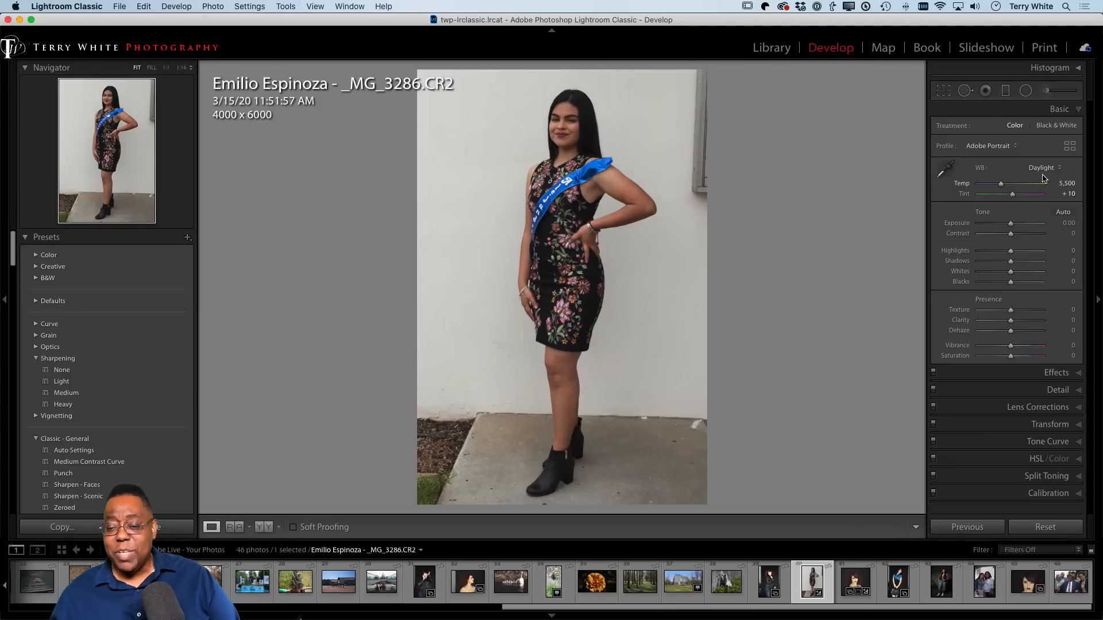
left_click(1044, 168)
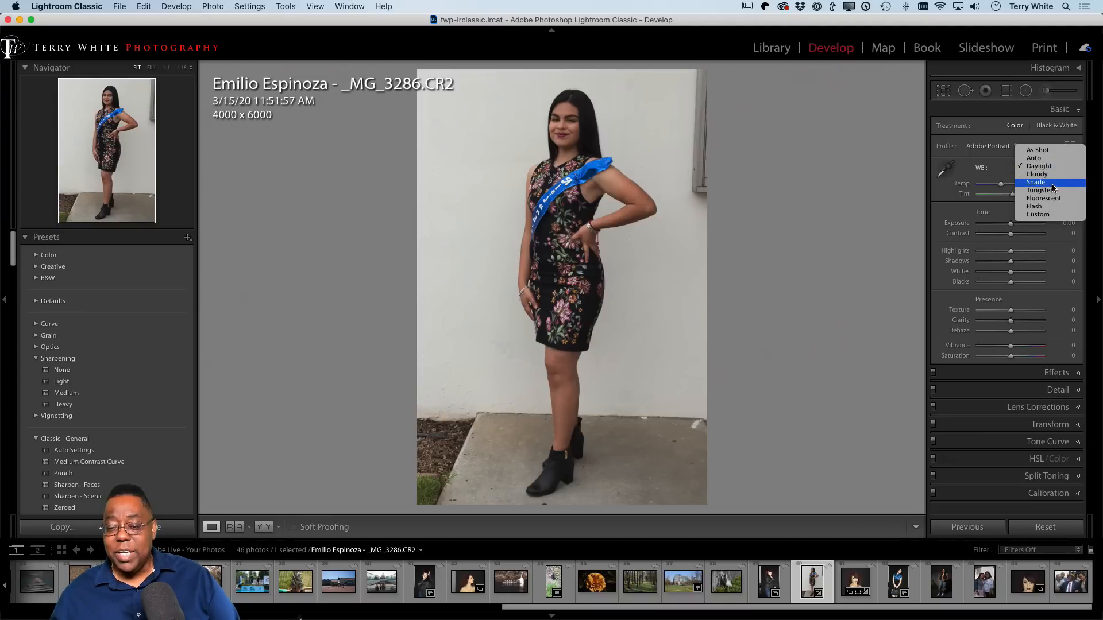
left_click(1055, 178)
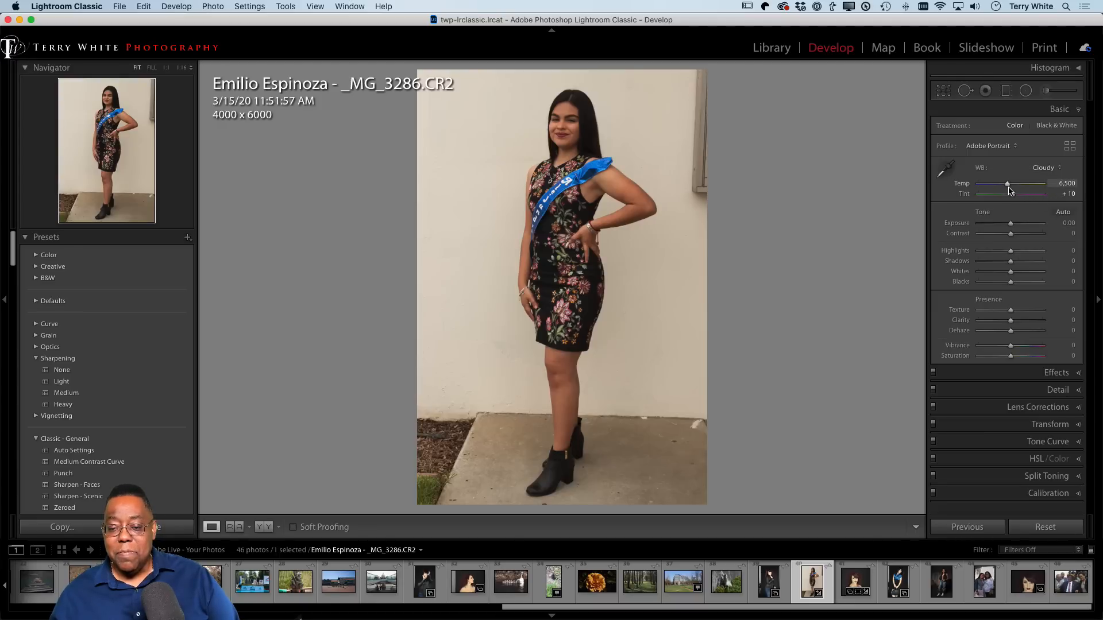
left_click_drag(1007, 187, 1001, 189)
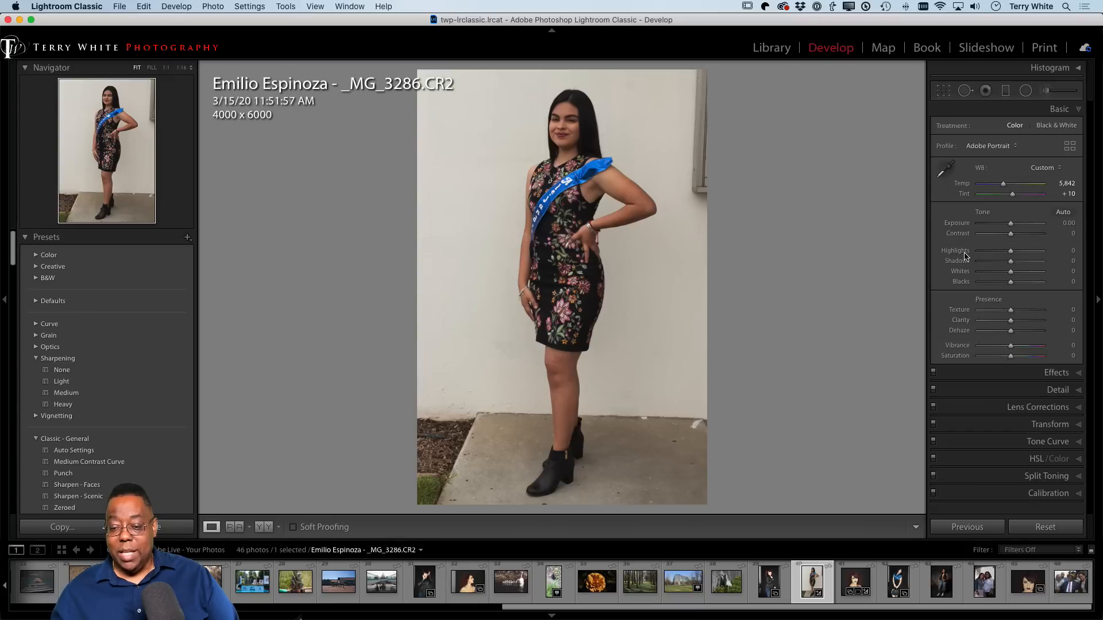
Step: Apply the automatic tone adjustment to the portrait and reset Saturation to 0
left_click(1063, 213)
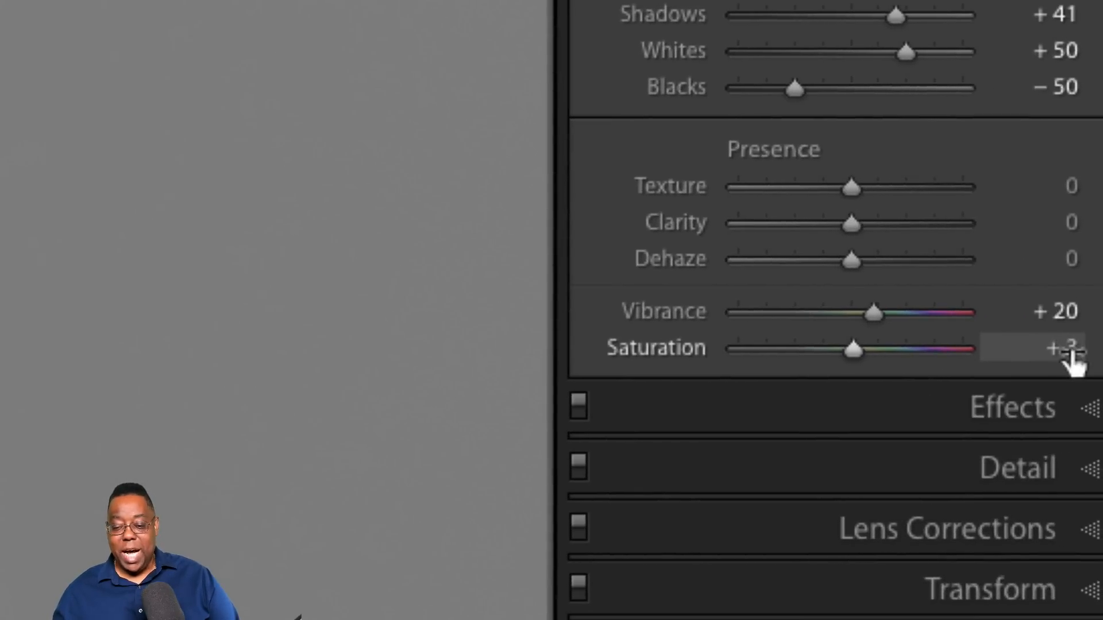
key("alt")
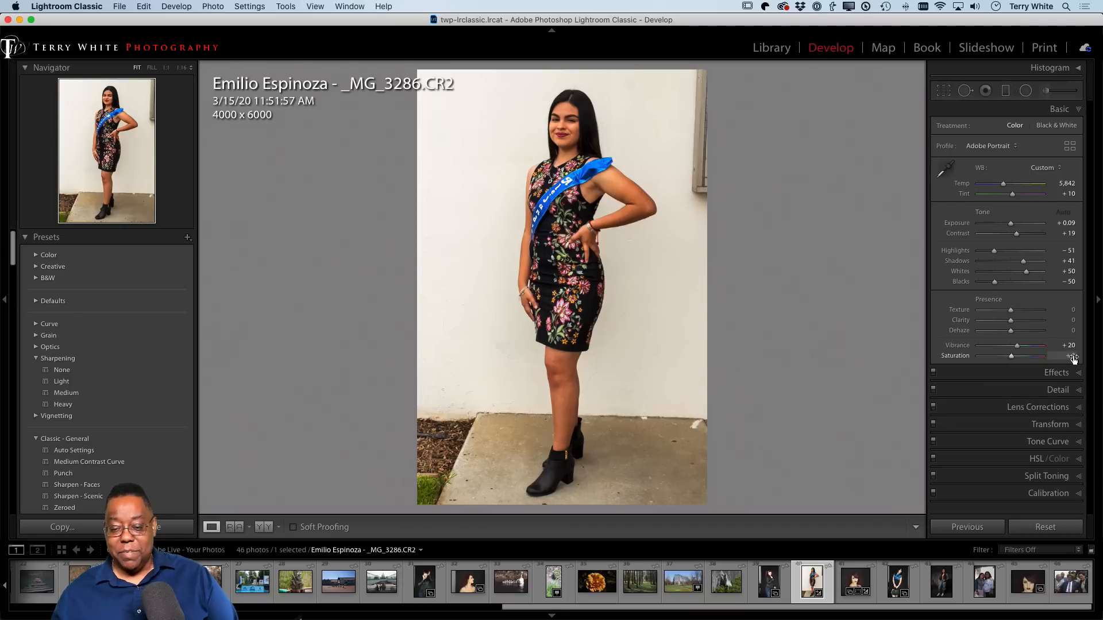
double_click(1011, 357)
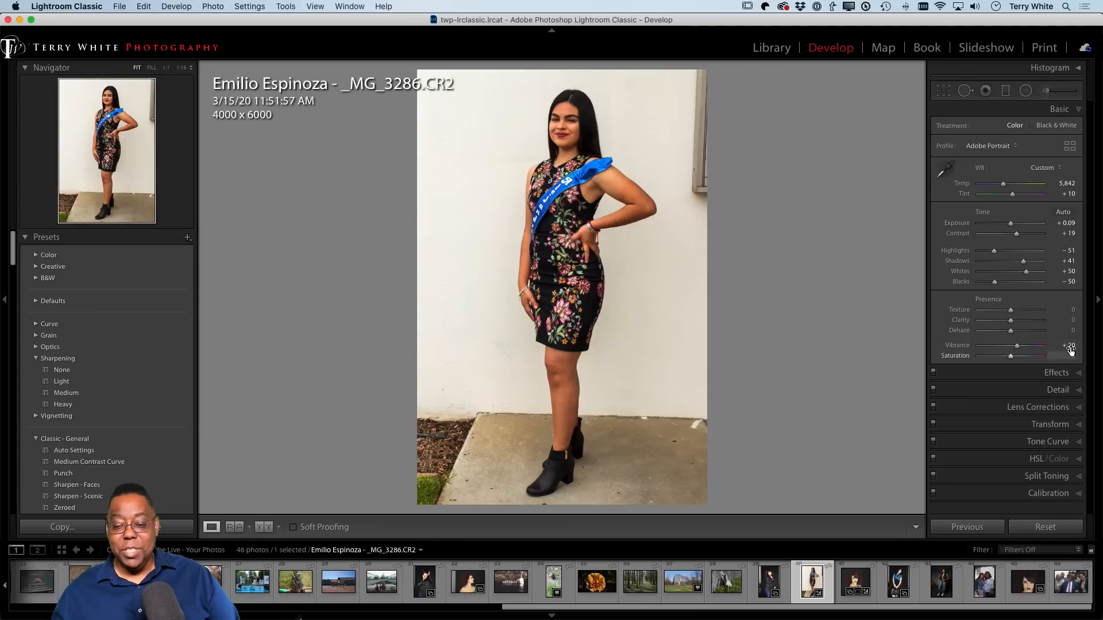
key("alt")
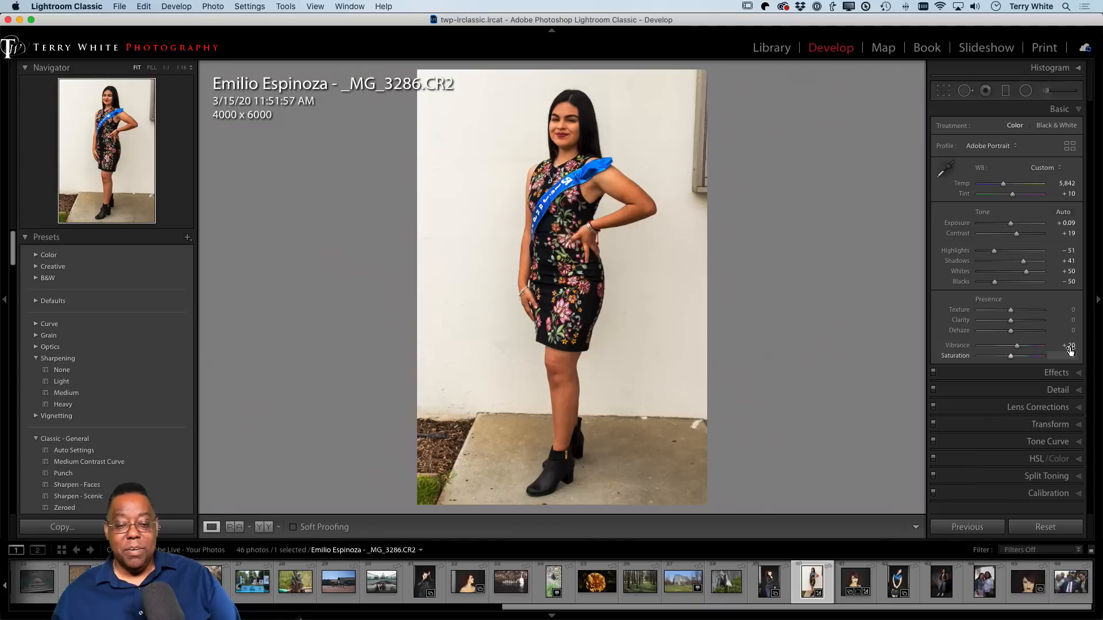
Step: Try resetting Vibrance to 0 while inspecting the face, dress and sash up close, and undo the reset
left_click(560, 128)
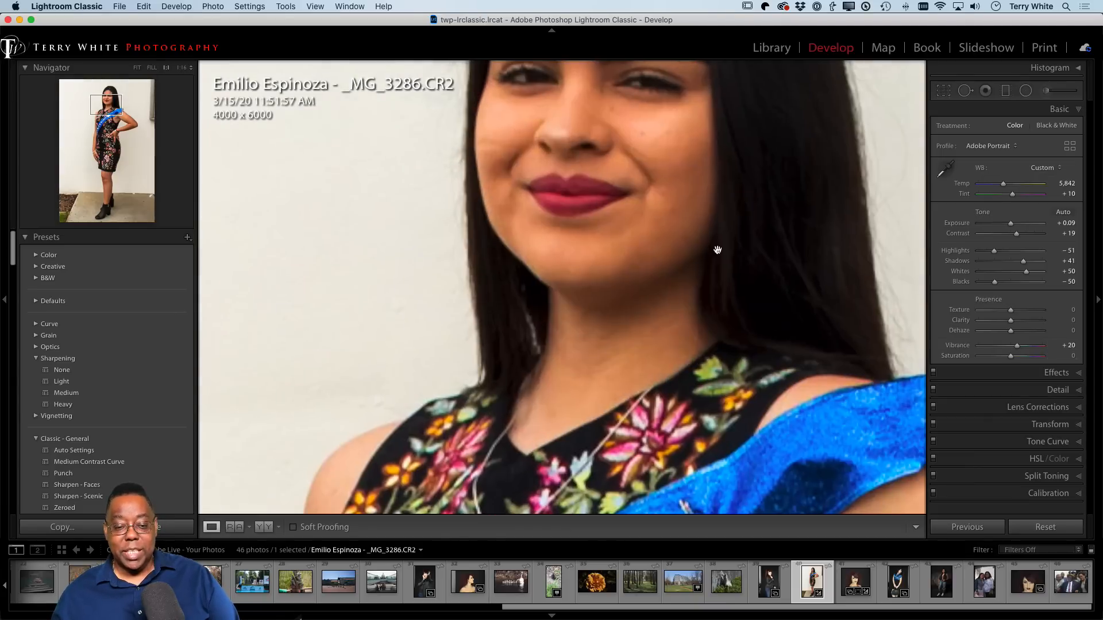
left_click(728, 230)
key("z")
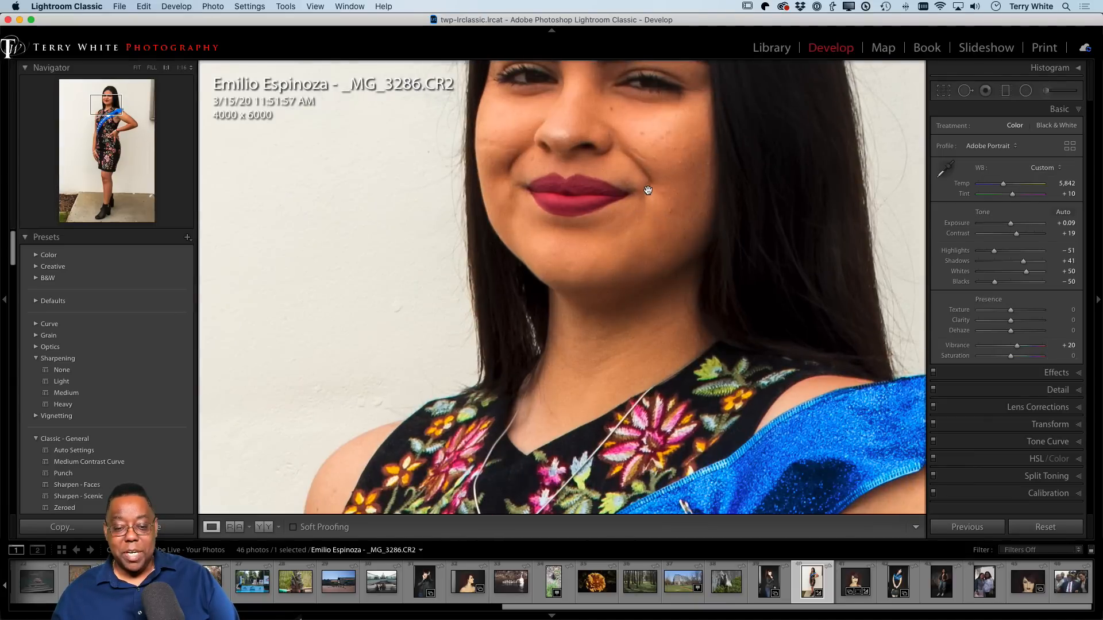
left_click_drag(635, 224, 619, 357)
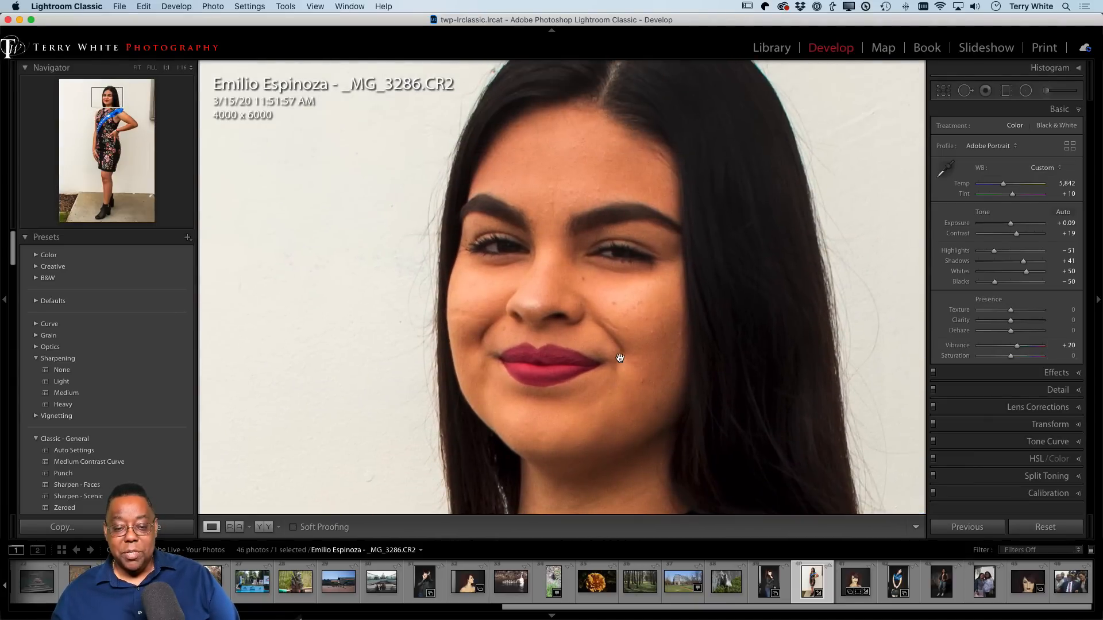
double_click(1017, 347)
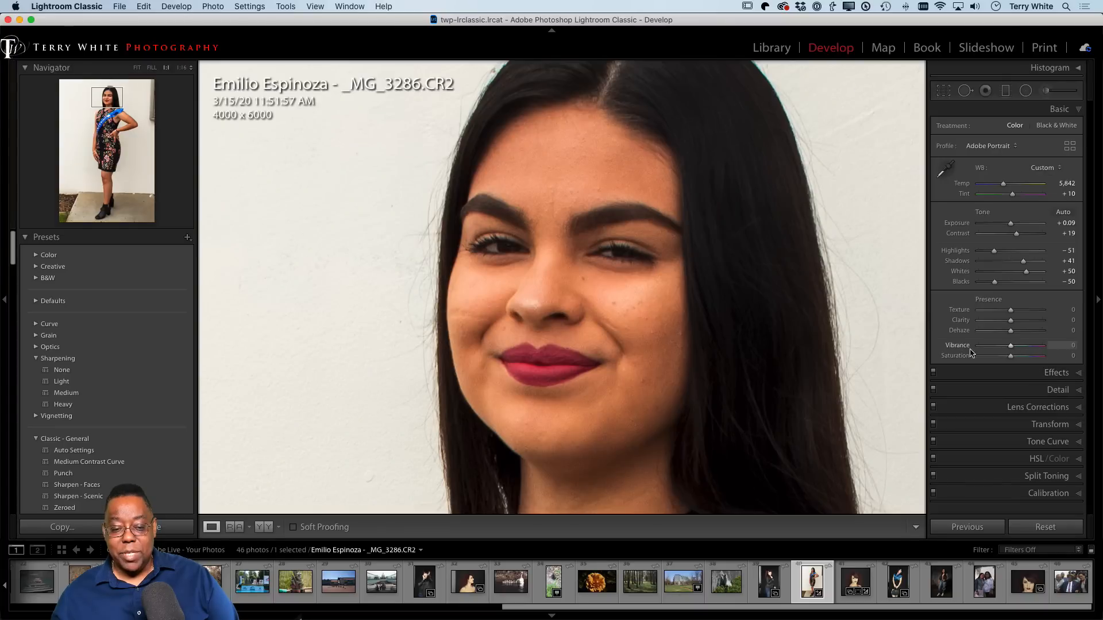
left_click_drag(741, 369, 726, 172)
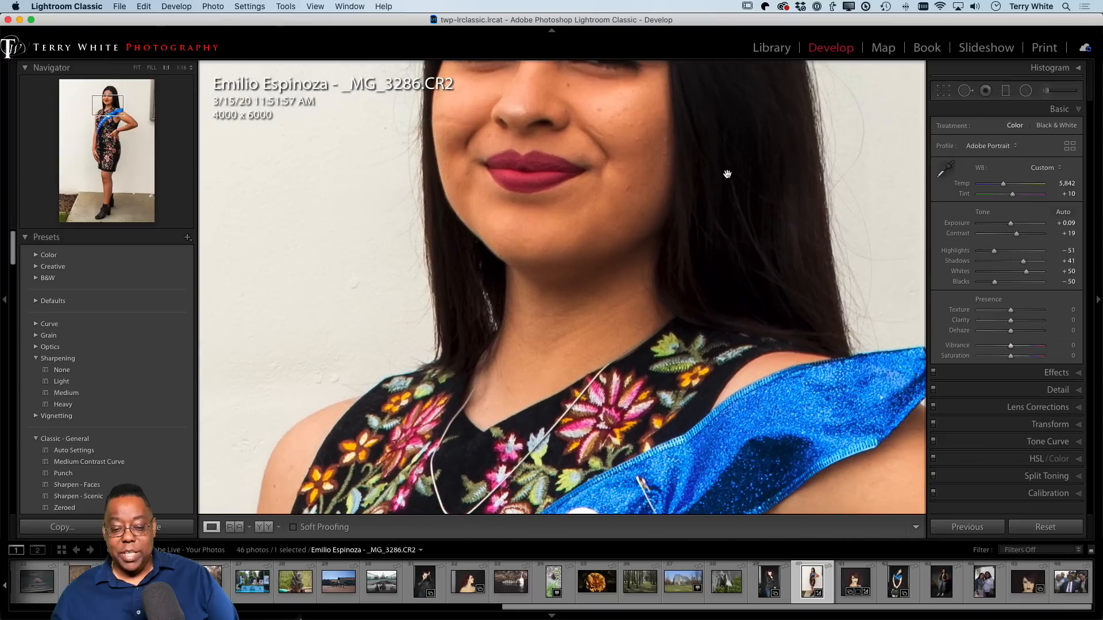
left_click_drag(745, 242, 665, 167)
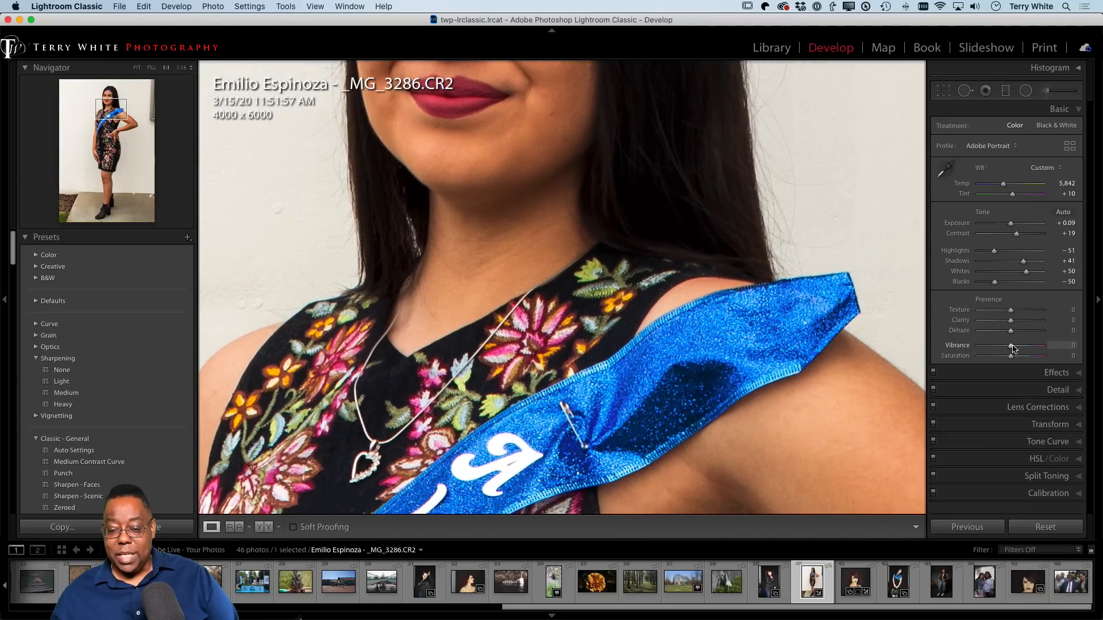
key("super+z")
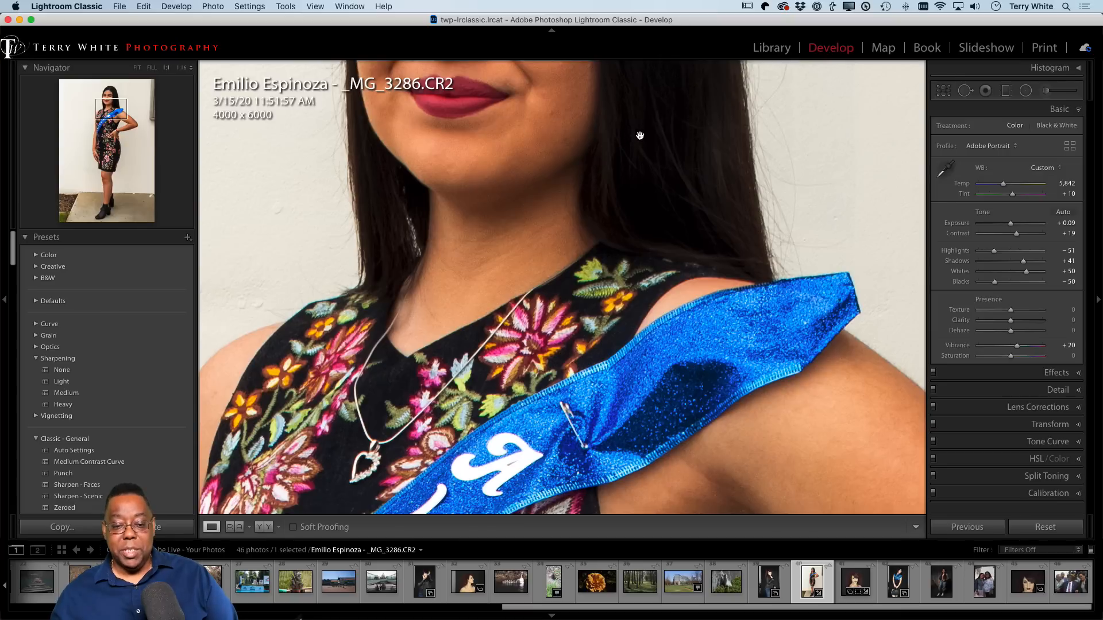
left_click_drag(639, 135, 660, 453)
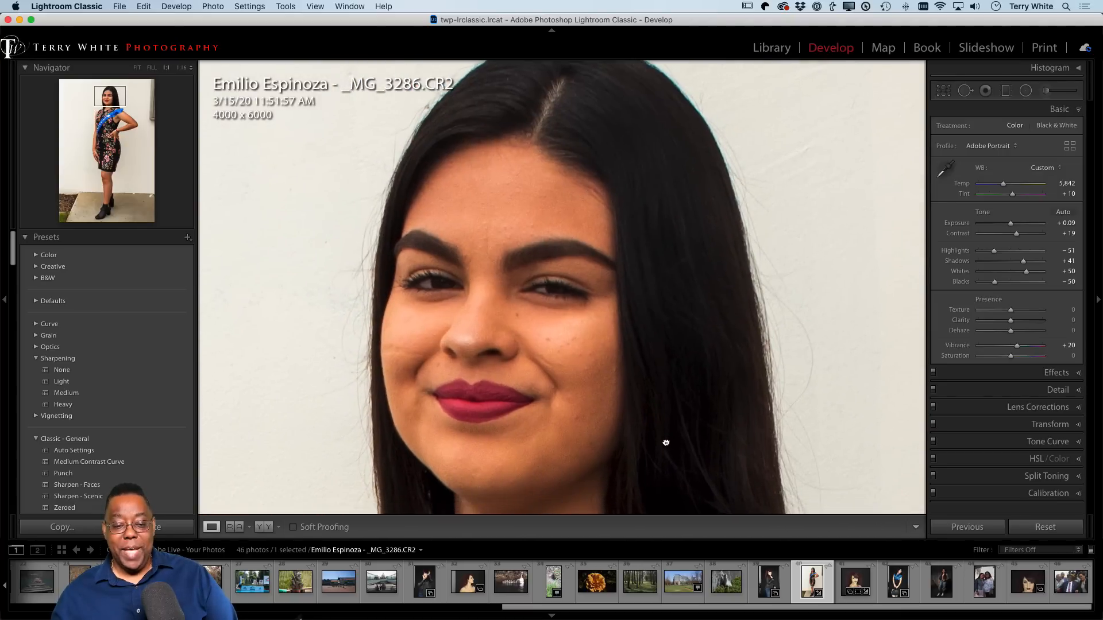
left_click(664, 435)
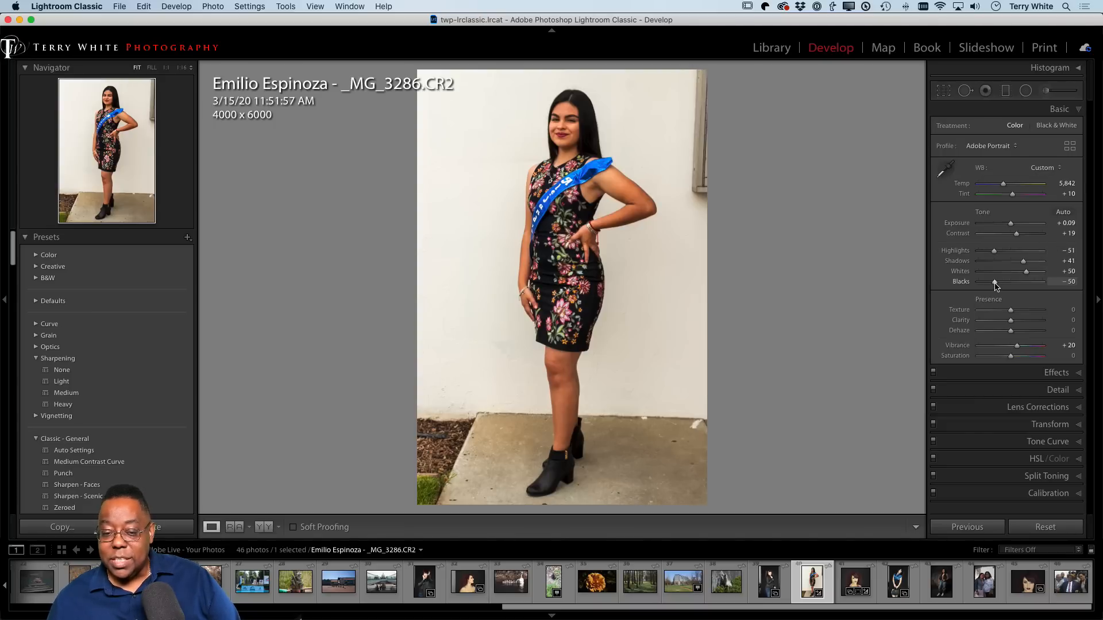
Step: Refine the tone by setting Highlights to -30, Shadows to +49 and Whites to +54
left_click_drag(994, 252, 1001, 255)
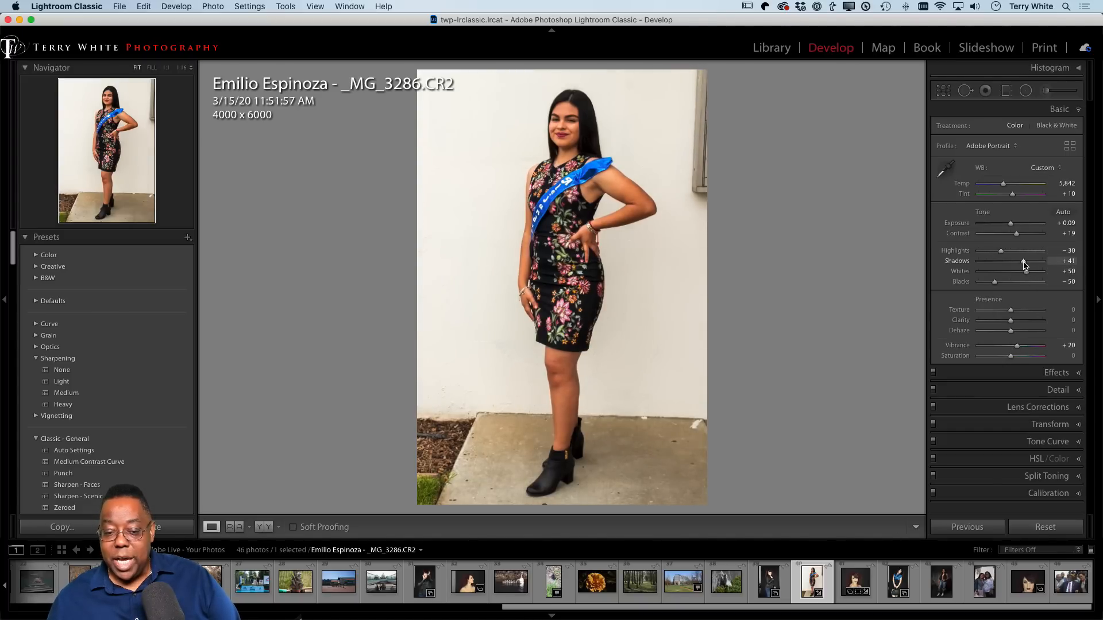
left_click_drag(1023, 261, 1027, 266)
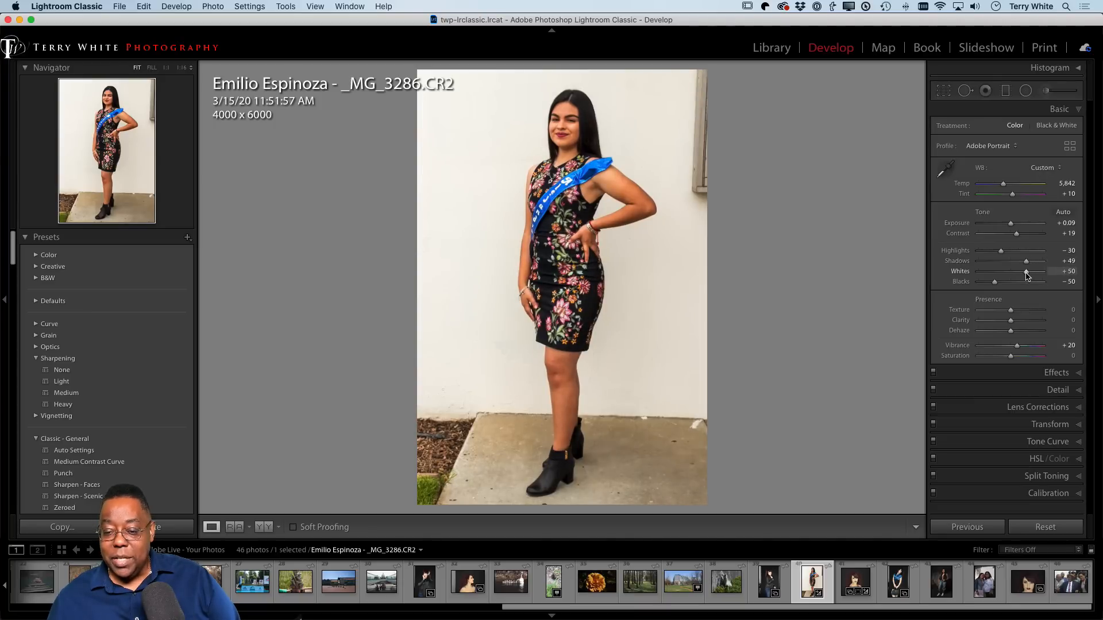
left_click_drag(1028, 275, 1026, 280)
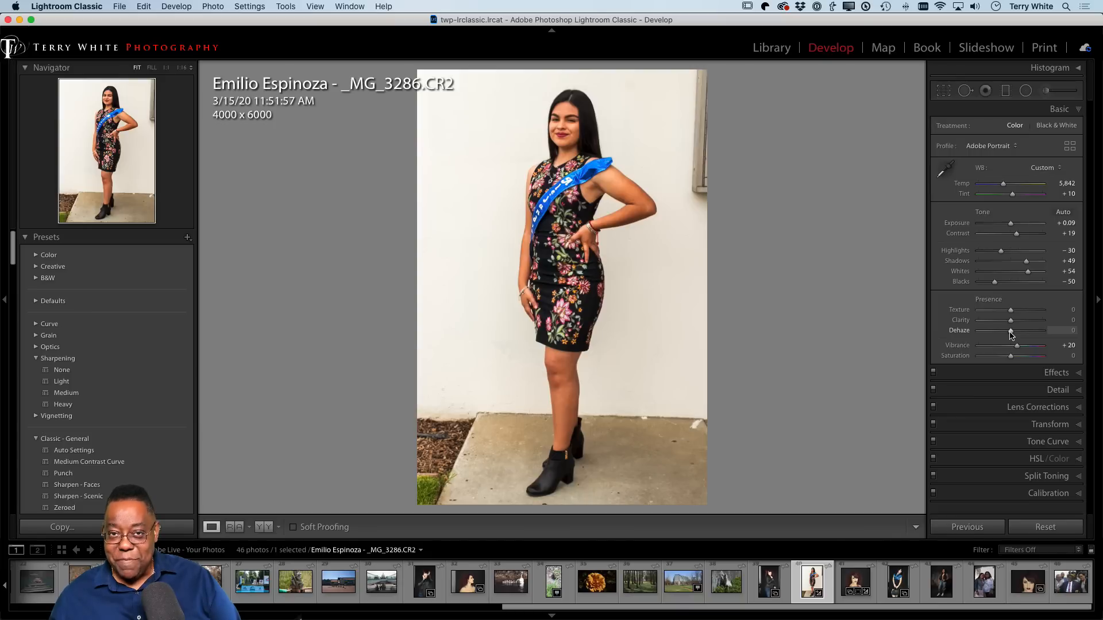
Step: Test a strong Dehaze of +66 on the portrait and settle on +9
left_click_drag(1011, 335, 1039, 332)
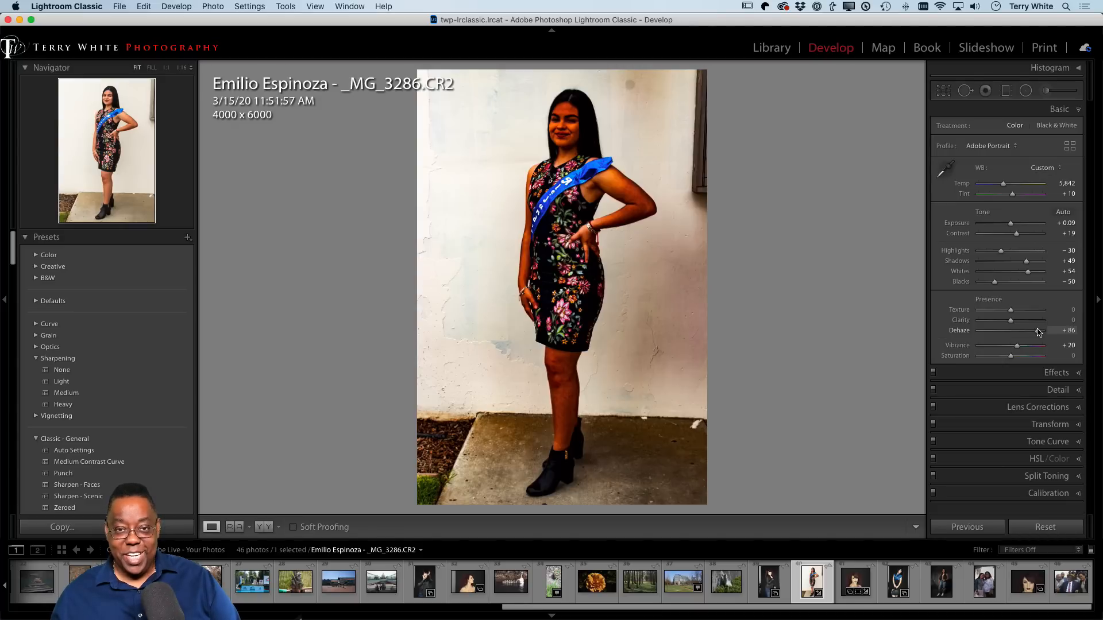
left_click_drag(1039, 332, 1012, 339)
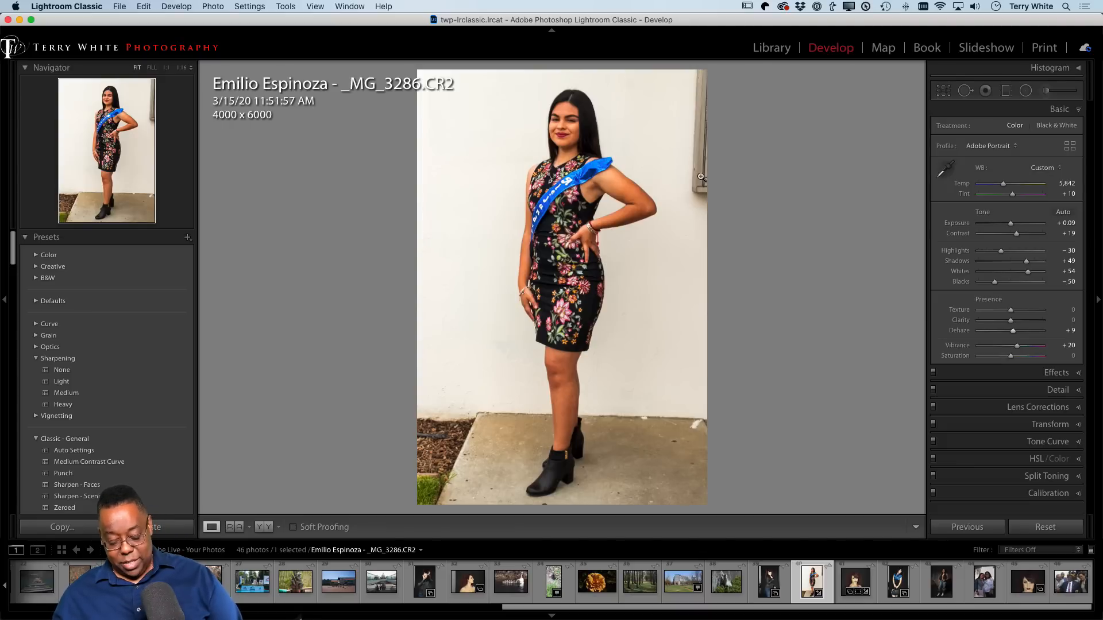
Step: Unlock the crop aspect ratio and crop in both sides of the portrait to 2876 x 6000, excluding the dirt patch and window
key("r")
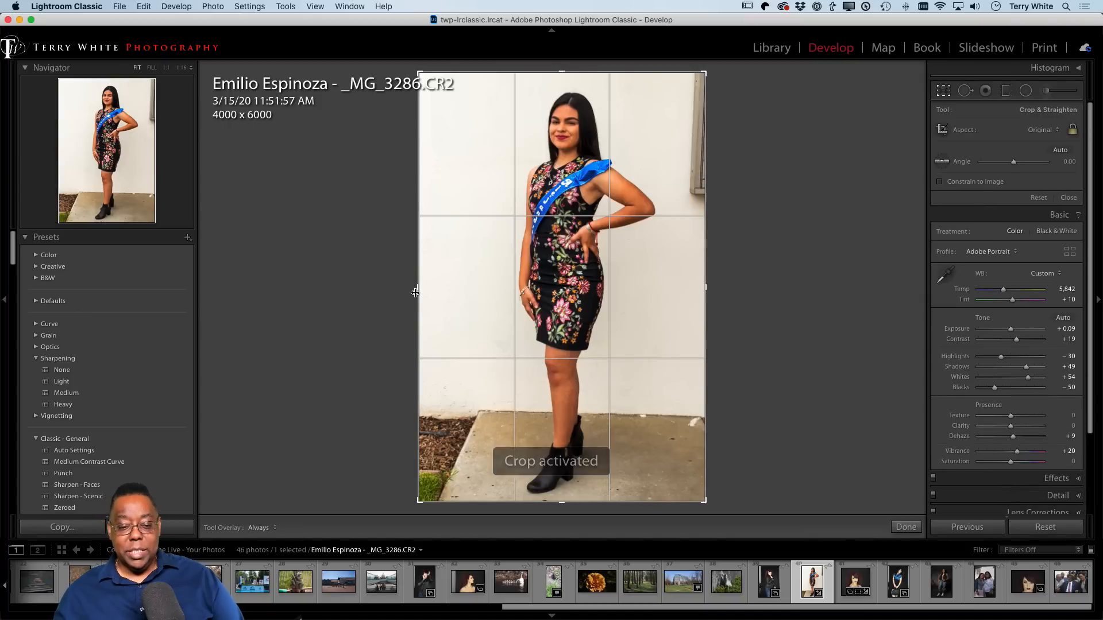
left_click_drag(414, 293, 415, 296)
left_click(1073, 129)
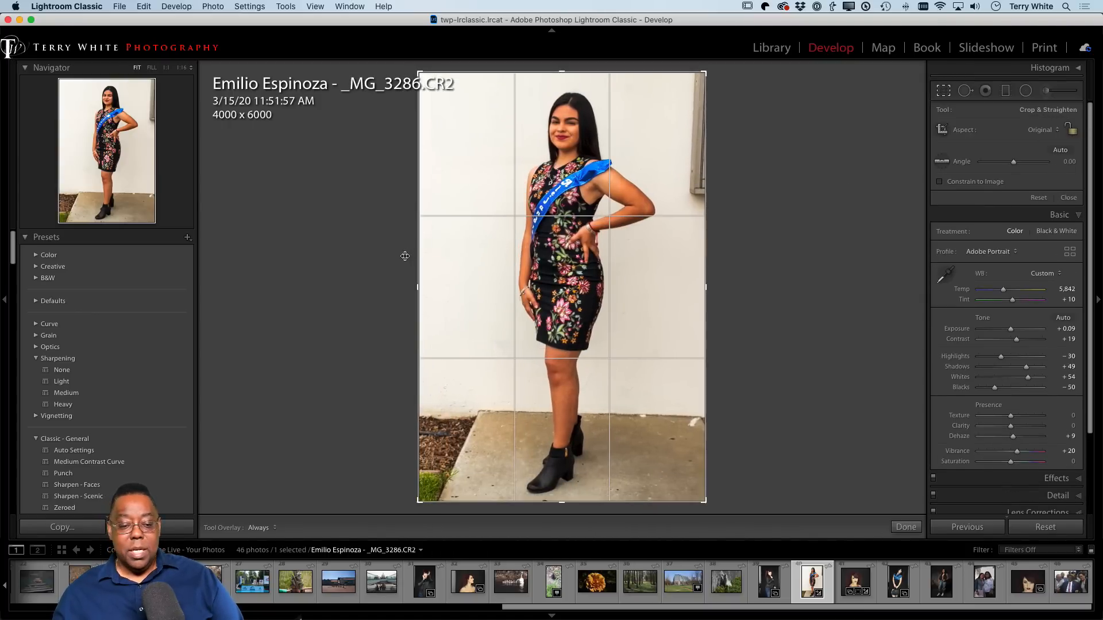
left_click_drag(418, 291, 457, 293)
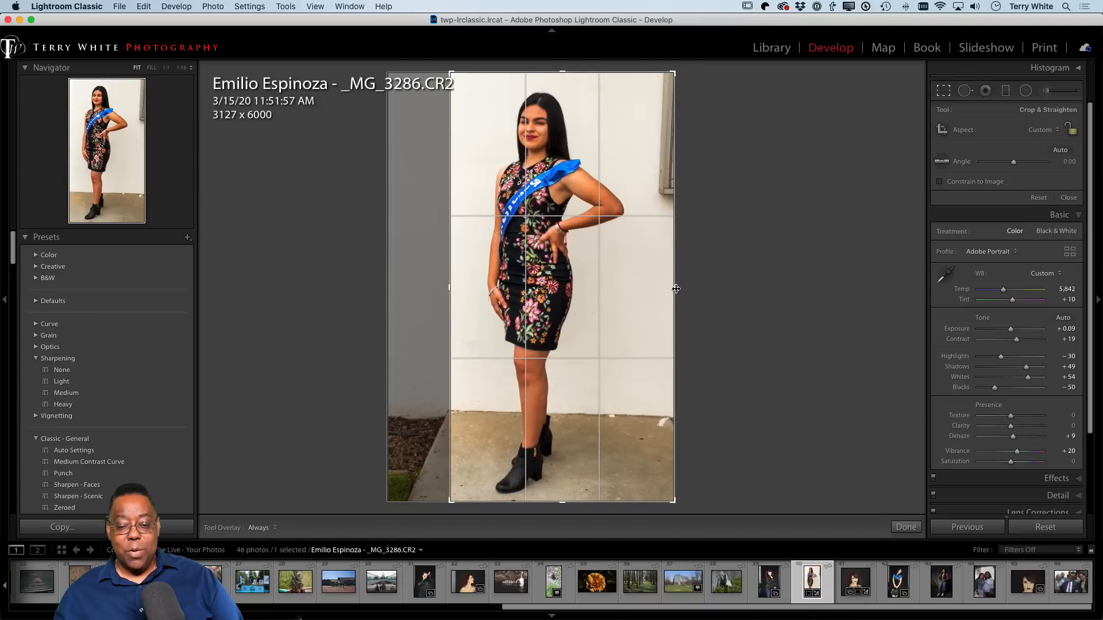
left_click_drag(676, 289, 649, 289)
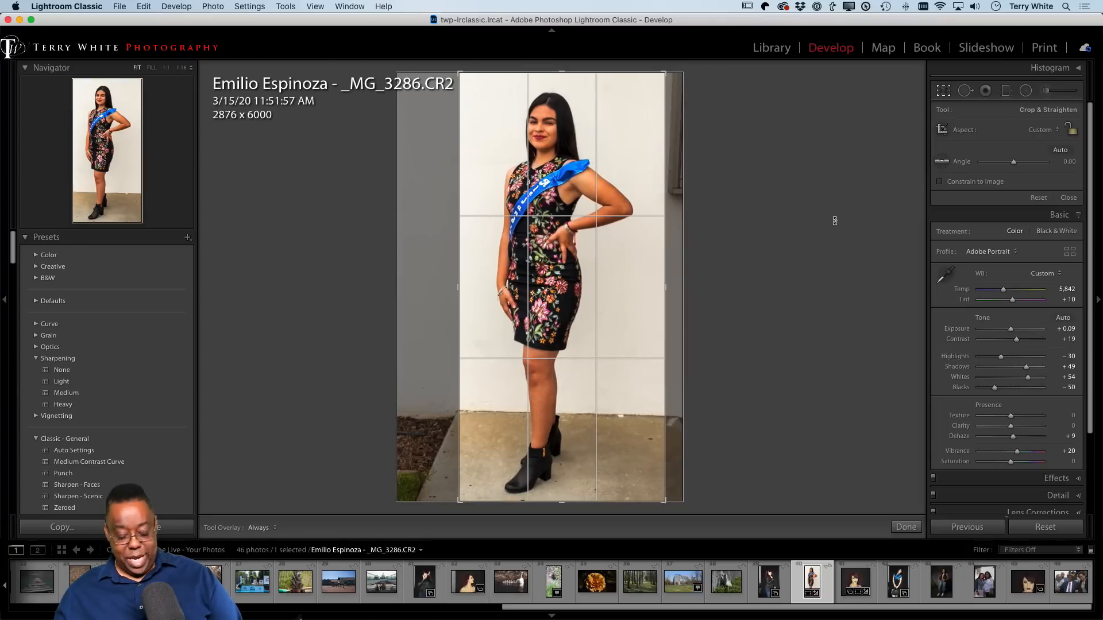
Step: Close the crop, undo it, and open the full-width portrait in Photoshop
key("d")
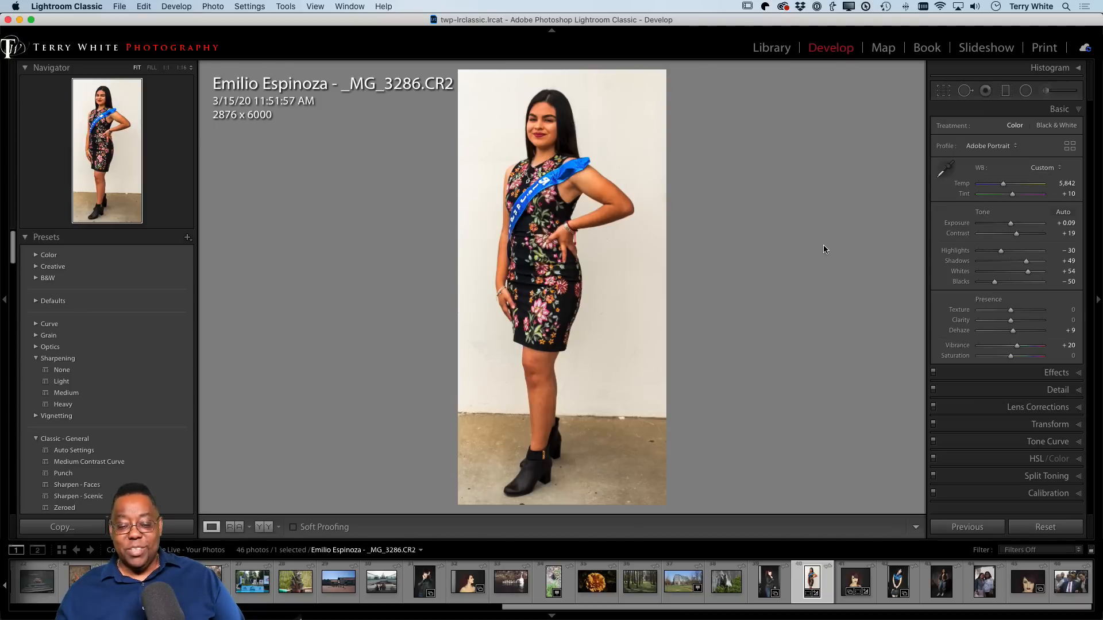
key("super+z")
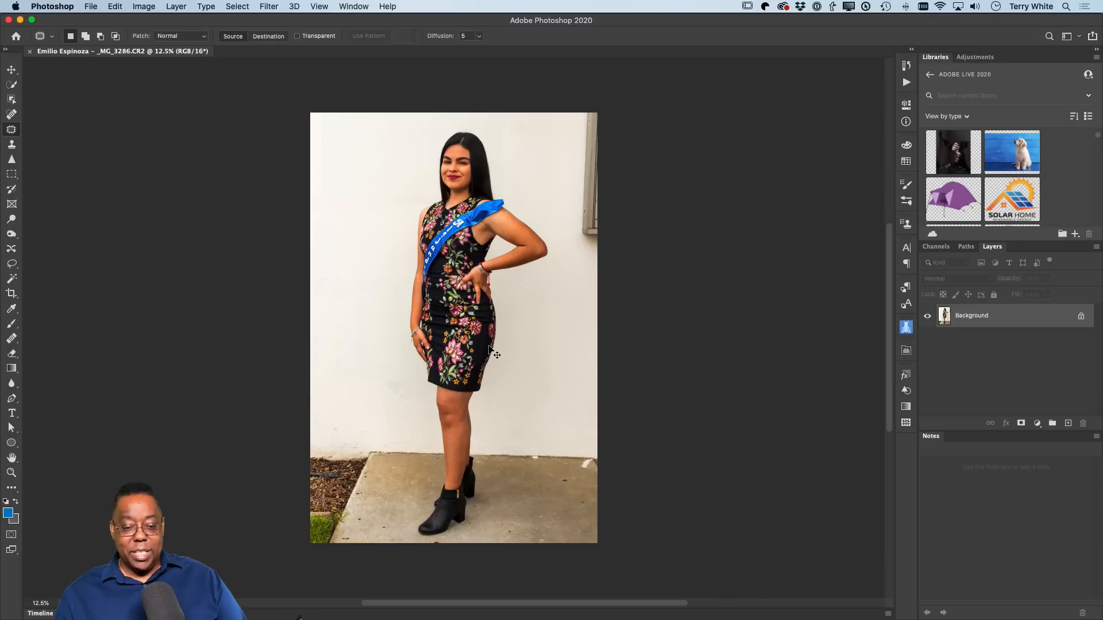
Step: Duplicate the portrait's Background layer so the retouching is done on a copy
key("super+0")
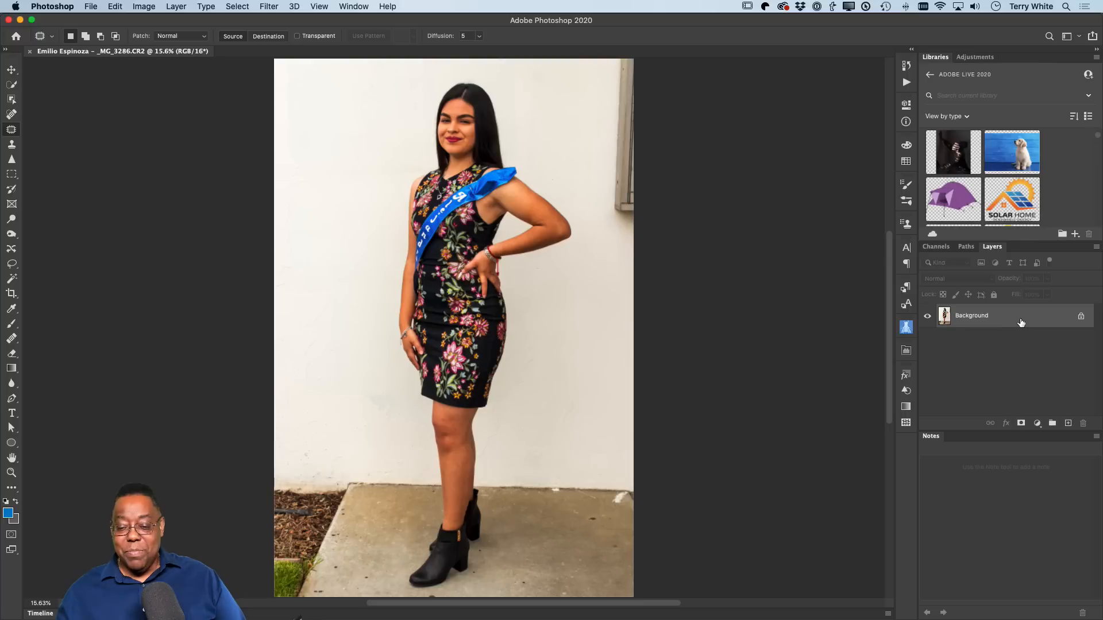
left_click_drag(1020, 319, 1066, 423)
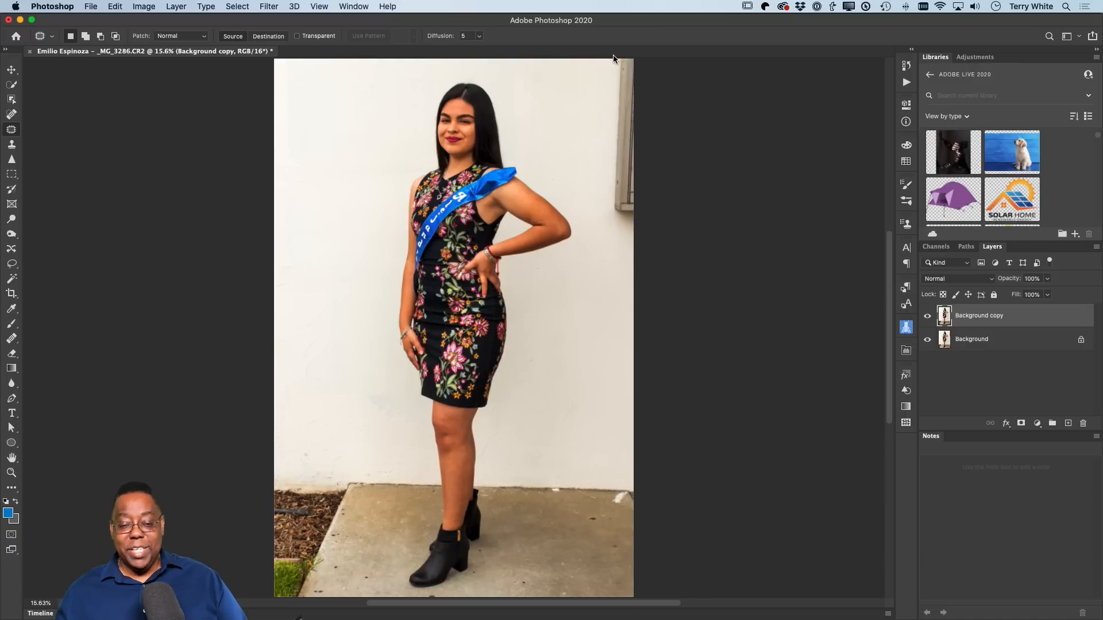
Step: Outline the window at the edge of the wall with the Patch tool and replace it with clean wall from below
mouse_move(613, 54)
left_mouse_down()
mouse_move(606, 121)
mouse_move(612, 62)
left_mouse_up()
left_click_drag(356, 57, 391, 52)
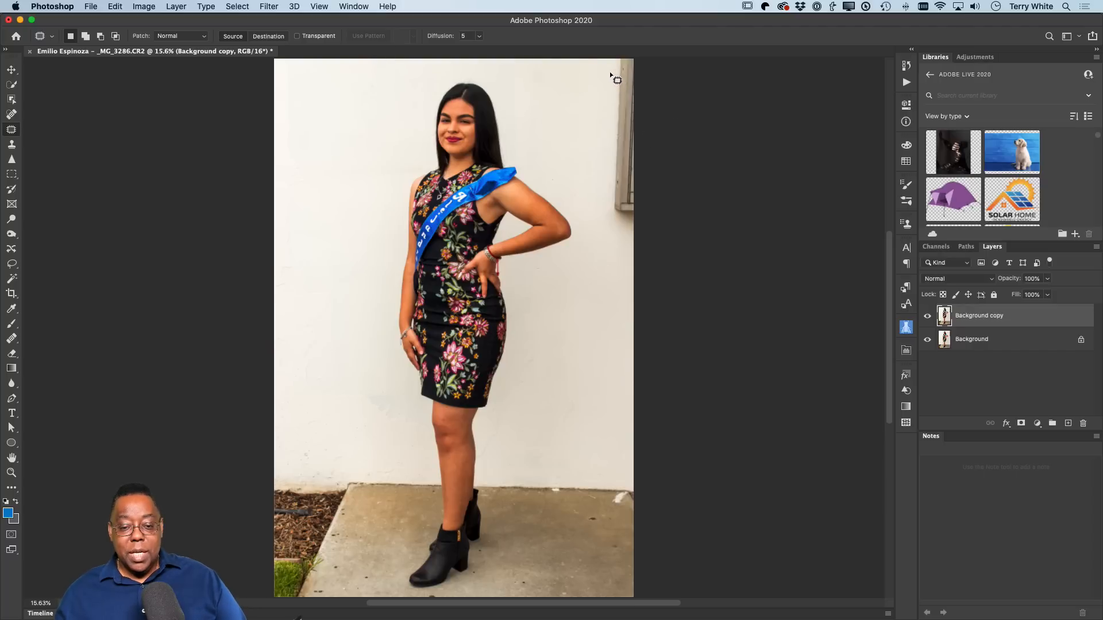
left_click_drag(610, 73, 610, 106)
left_click_drag(611, 184, 605, 221)
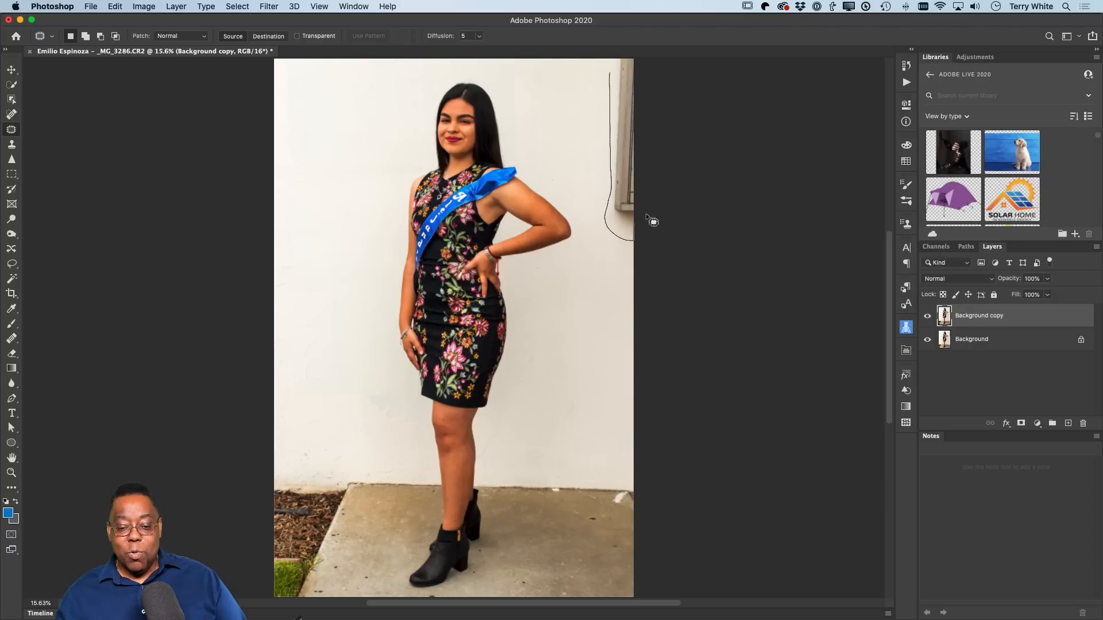
mouse_move(647, 62)
left_mouse_down()
mouse_move(630, 49)
mouse_move(609, 73)
left_mouse_up()
left_click_drag(635, 118, 634, 277)
left_click(597, 251)
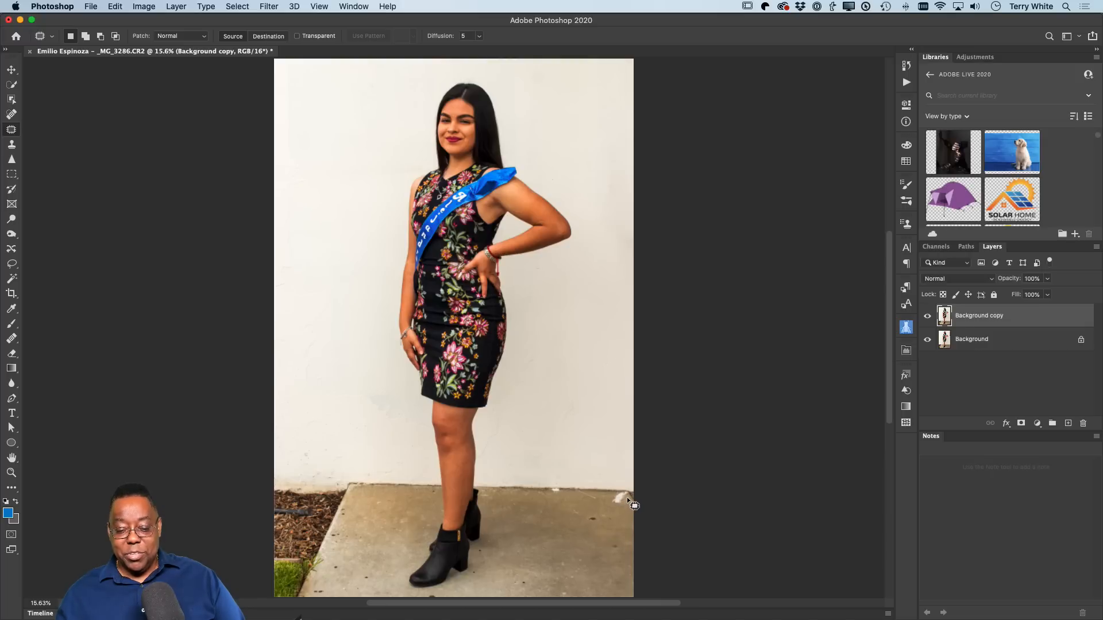
Step: Patch out the dark spot and the light scuff on the concrete near the wall's base with nearby clean concrete
key("z")
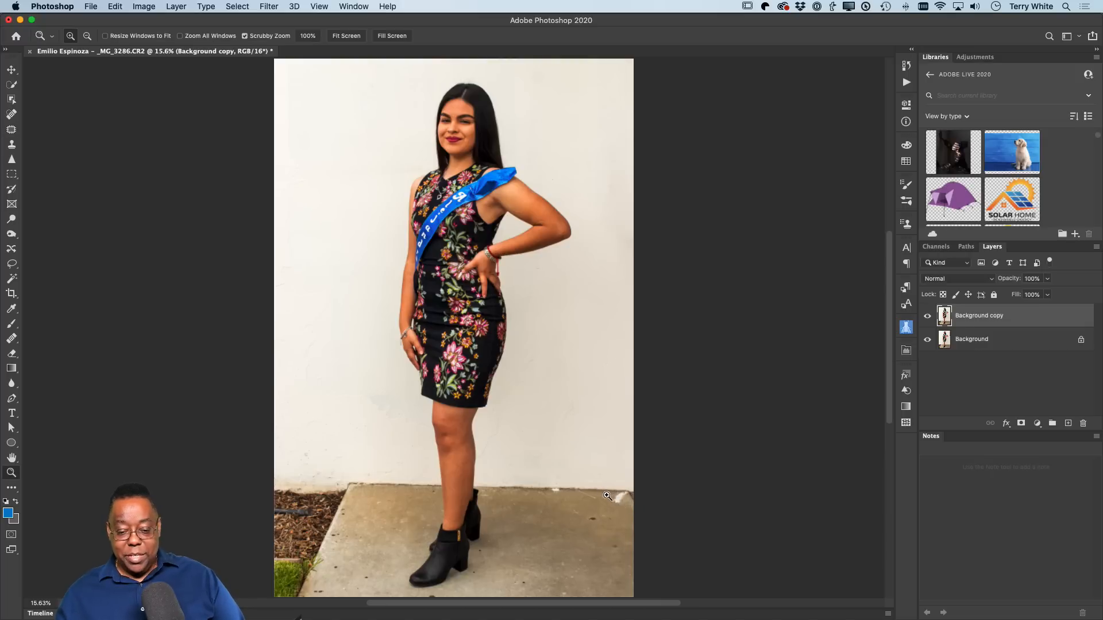
left_click_drag(607, 494, 681, 526)
left_click_drag(580, 519, 529, 385)
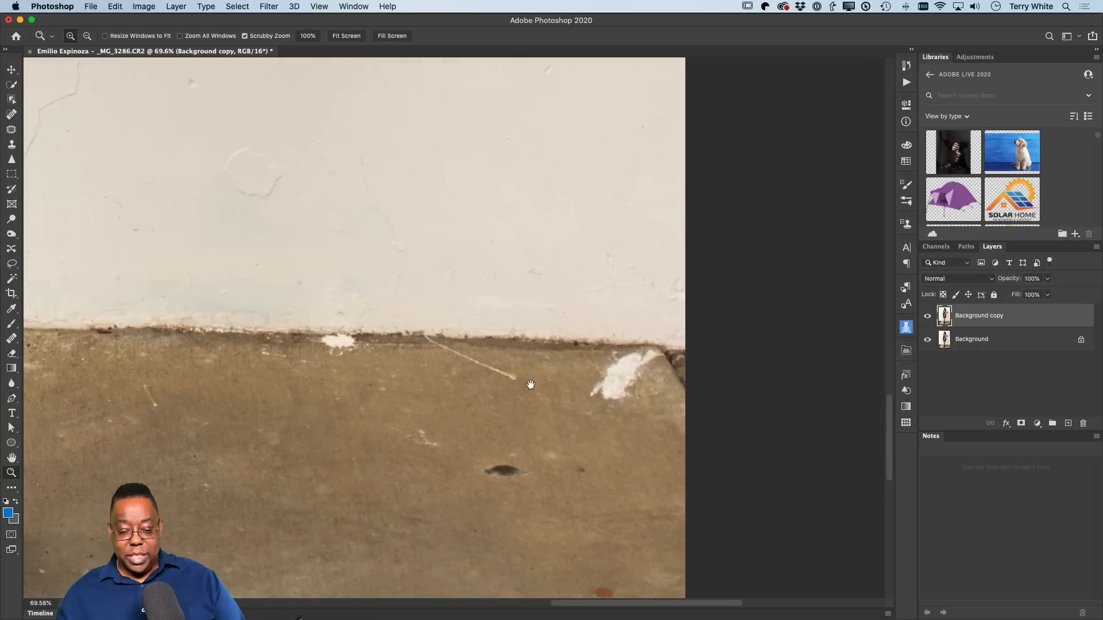
left_click(11, 130)
mouse_move(515, 446)
left_mouse_down()
mouse_move(485, 447)
mouse_move(473, 485)
mouse_move(527, 459)
mouse_move(369, 508)
left_mouse_up()
key("super+d")
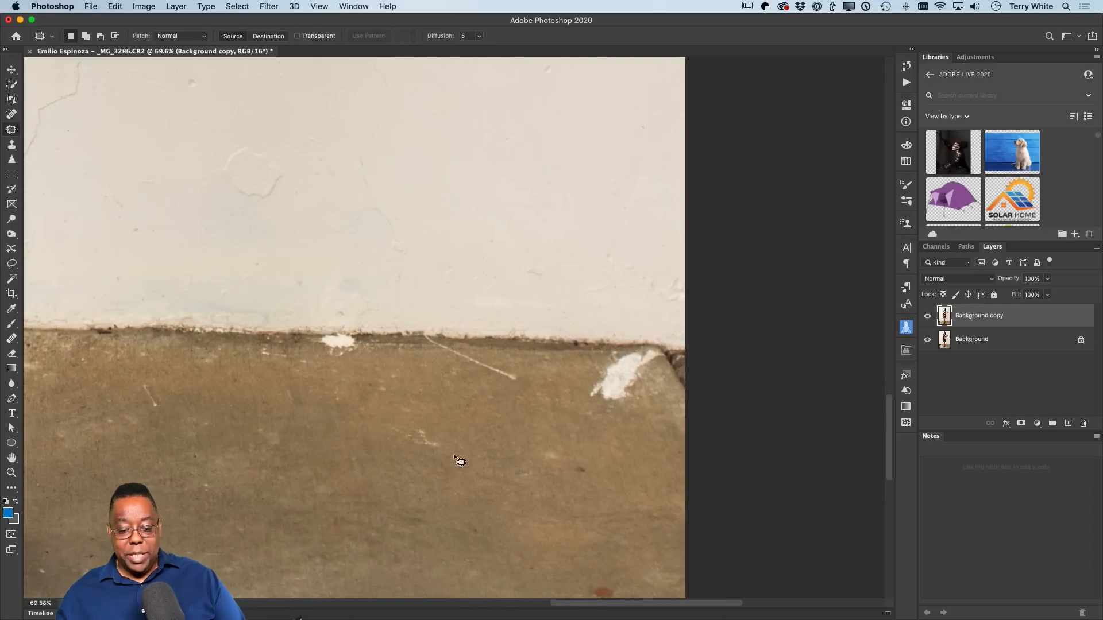
mouse_move(449, 432)
left_mouse_down()
mouse_move(397, 413)
mouse_move(444, 476)
mouse_move(537, 495)
left_mouse_up()
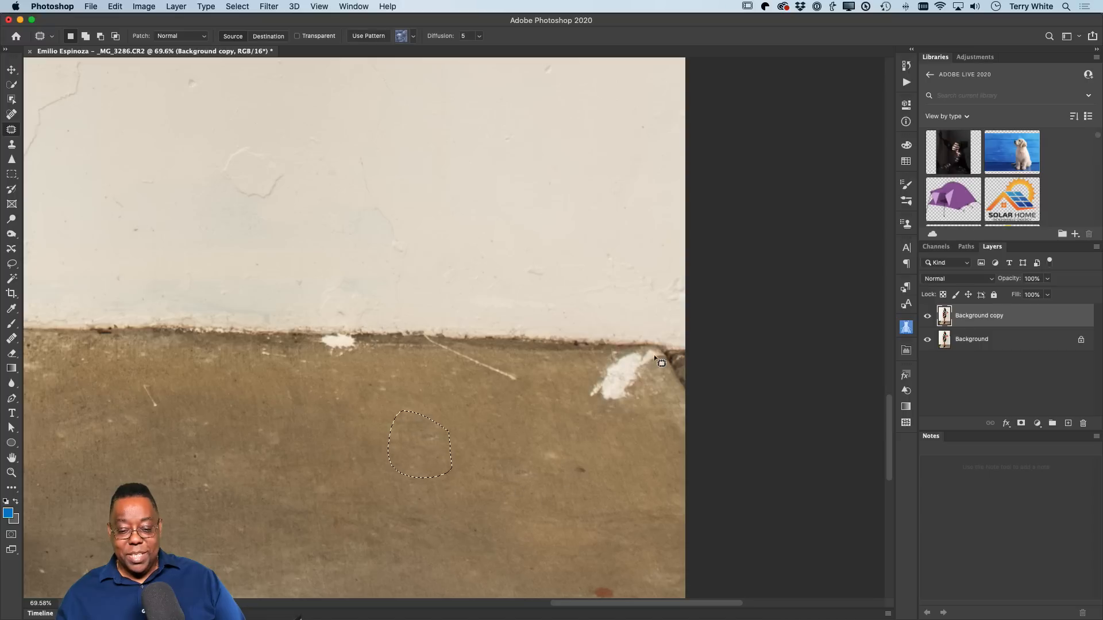
Step: Patch out the white paint splotch, the diagonal scratch and the small white mark along the wall's base
mouse_move(622, 347)
left_mouse_down()
mouse_move(580, 406)
mouse_move(619, 414)
mouse_move(660, 384)
mouse_move(662, 352)
mouse_move(620, 348)
mouse_move(589, 392)
mouse_move(515, 438)
left_mouse_up()
mouse_move(519, 374)
left_mouse_down()
mouse_move(433, 335)
mouse_move(423, 347)
mouse_move(520, 383)
left_mouse_up()
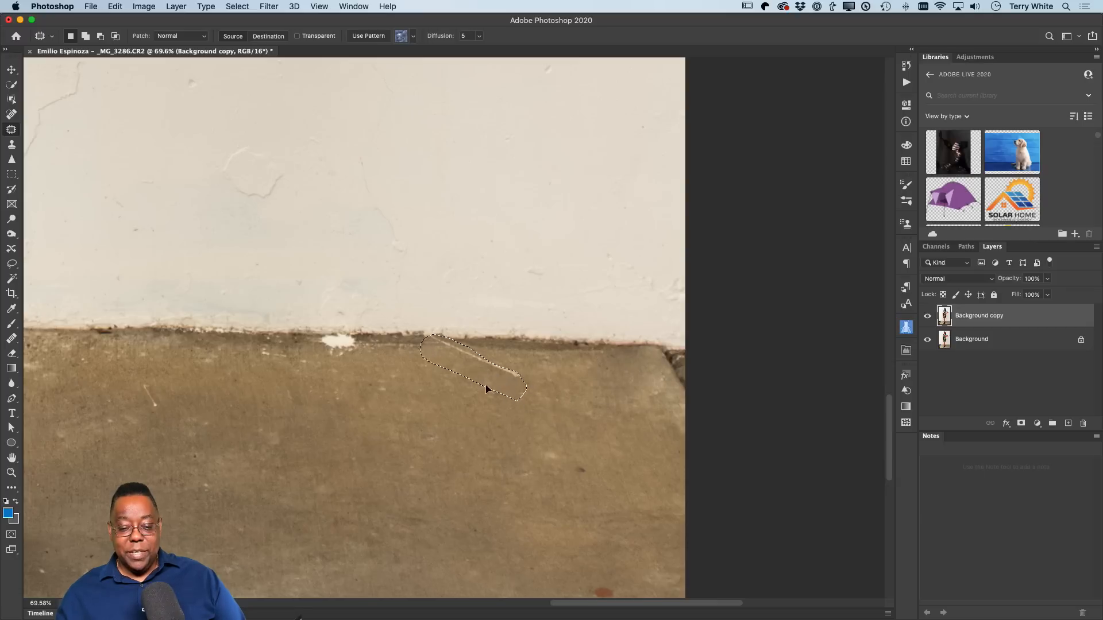
mouse_move(360, 334)
left_mouse_down()
mouse_move(315, 336)
mouse_move(322, 353)
mouse_move(374, 362)
mouse_move(359, 335)
mouse_move(408, 350)
mouse_move(316, 330)
mouse_move(345, 374)
mouse_move(361, 329)
left_mouse_up()
key("super+d")
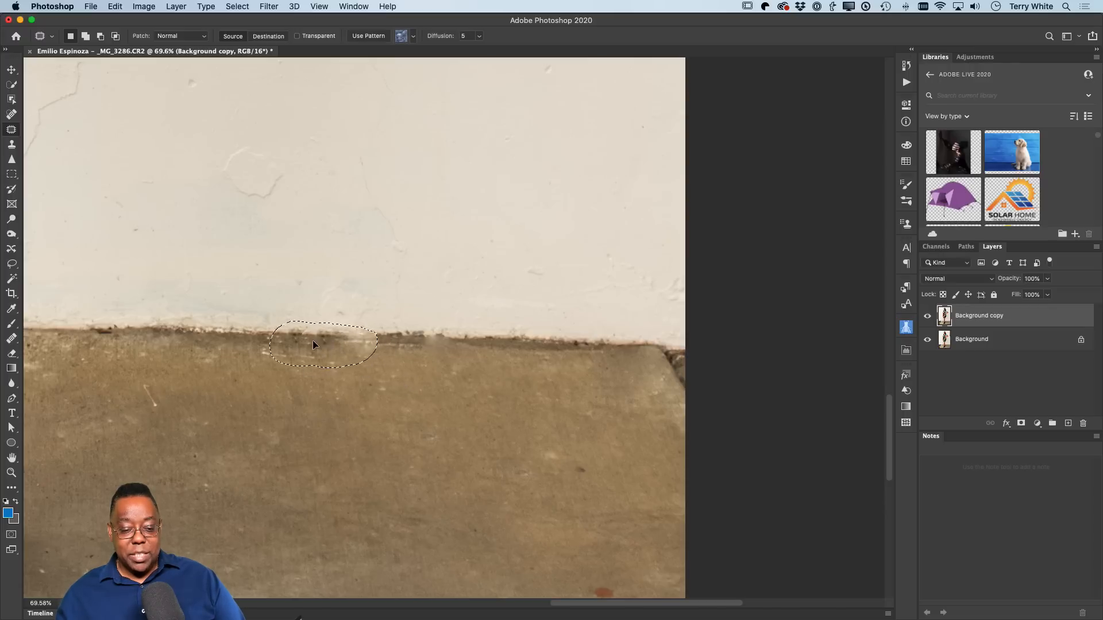
left_click_drag(296, 345, 237, 343)
key("super+d")
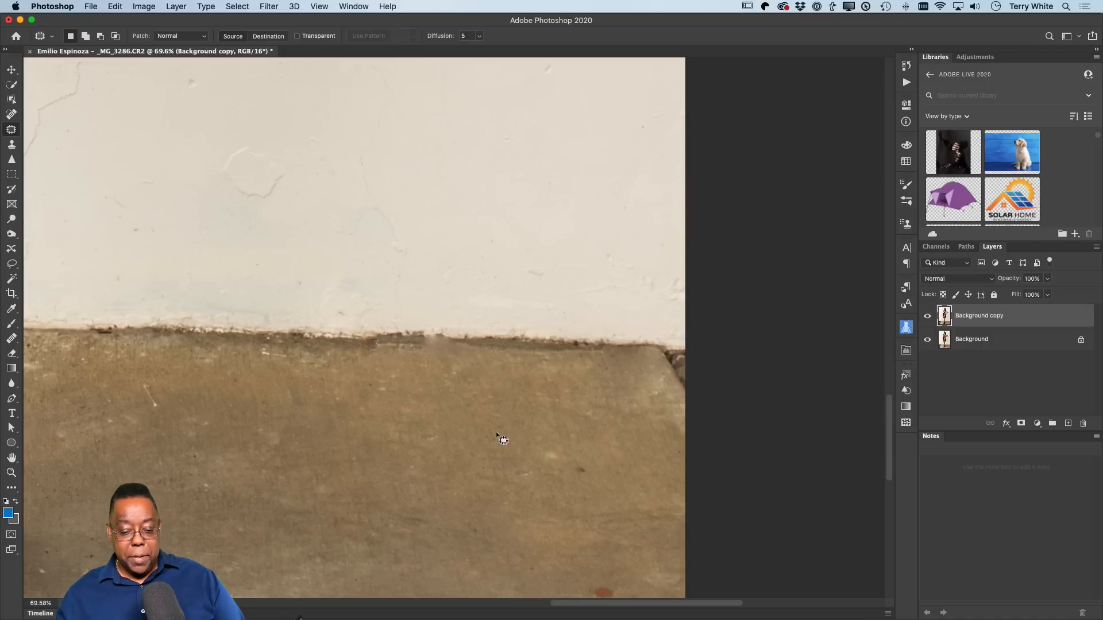
Step: Patch out the reddish stain and the dark spots beside the boot heels using clean concrete
scroll(483, 377, "down", 5)
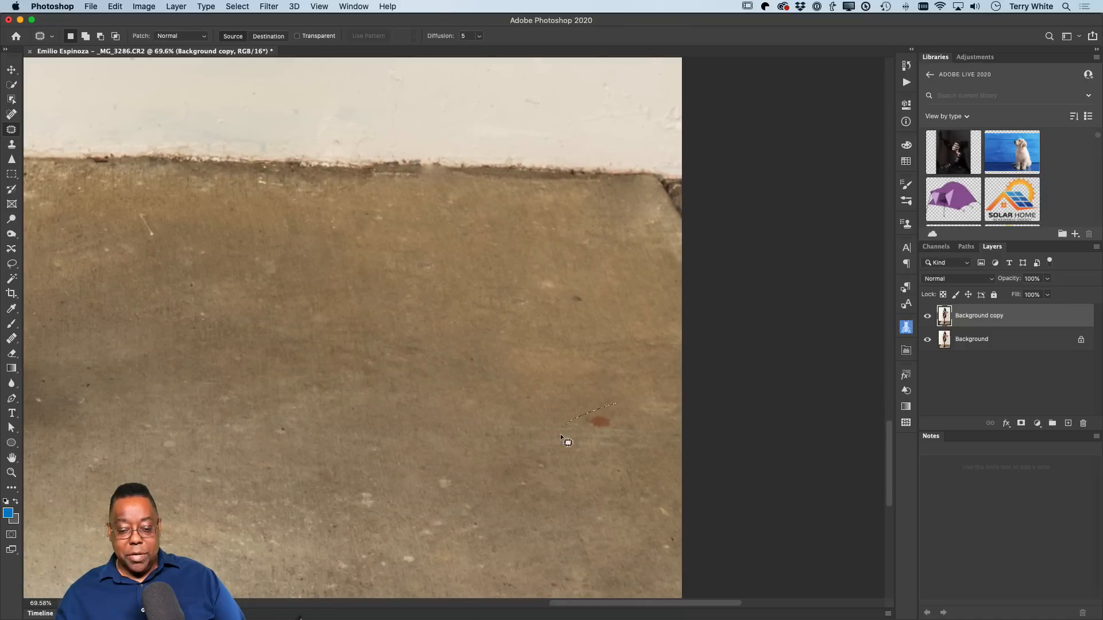
left_click_drag(561, 435, 601, 421)
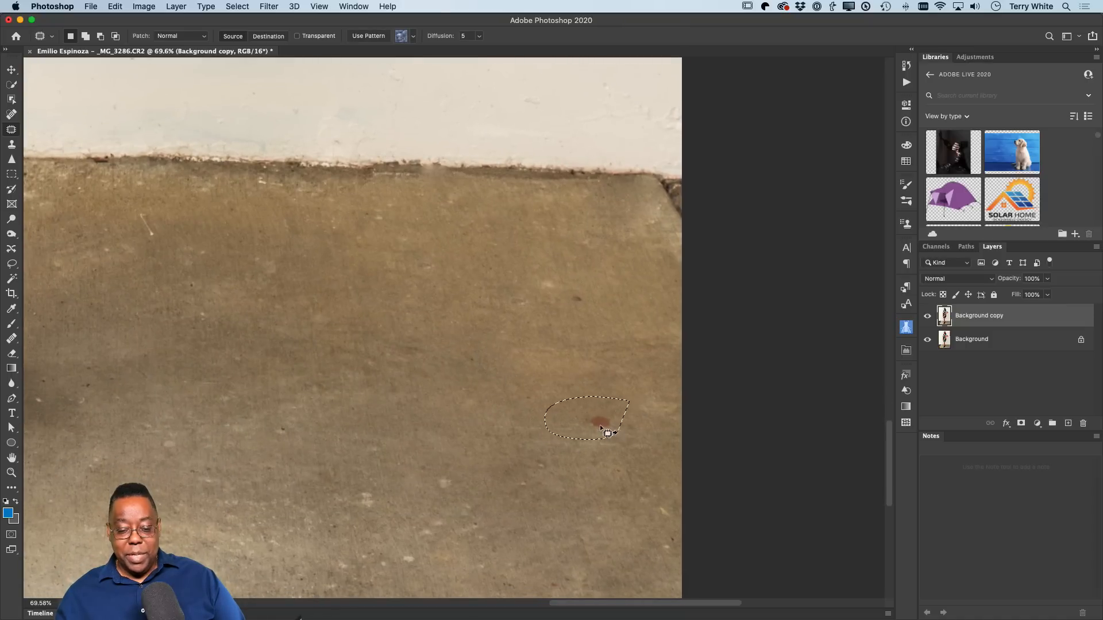
left_click_drag(305, 522, 441, 401)
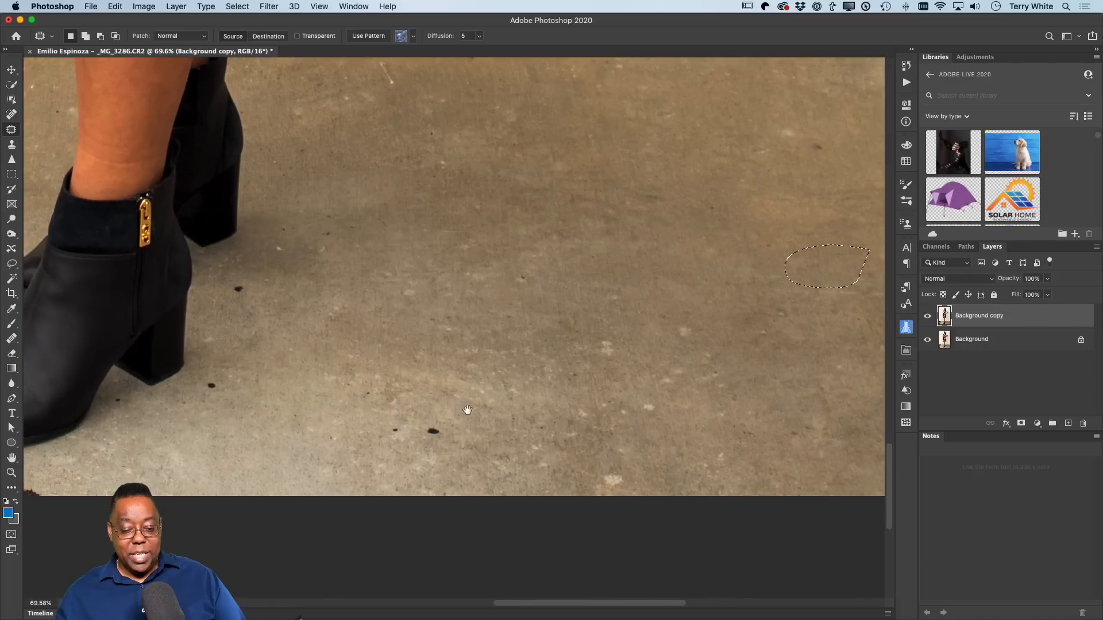
mouse_move(469, 438)
left_mouse_down()
mouse_move(460, 430)
mouse_move(428, 467)
mouse_move(470, 364)
left_mouse_up()
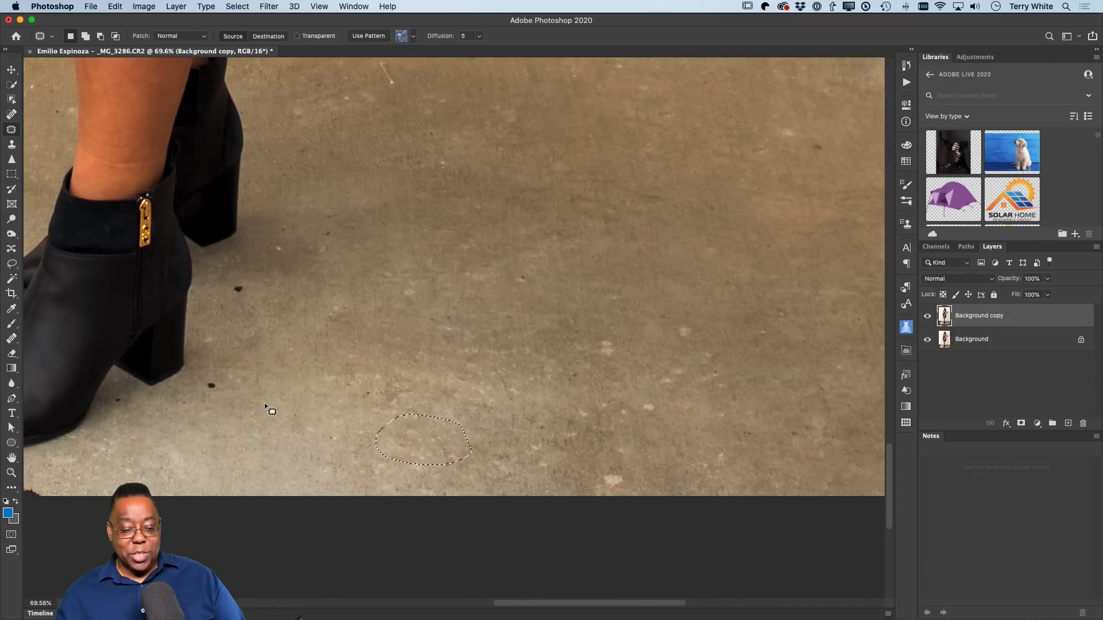
mouse_move(219, 394)
left_mouse_down()
mouse_move(203, 382)
mouse_move(227, 400)
mouse_move(287, 370)
left_mouse_up()
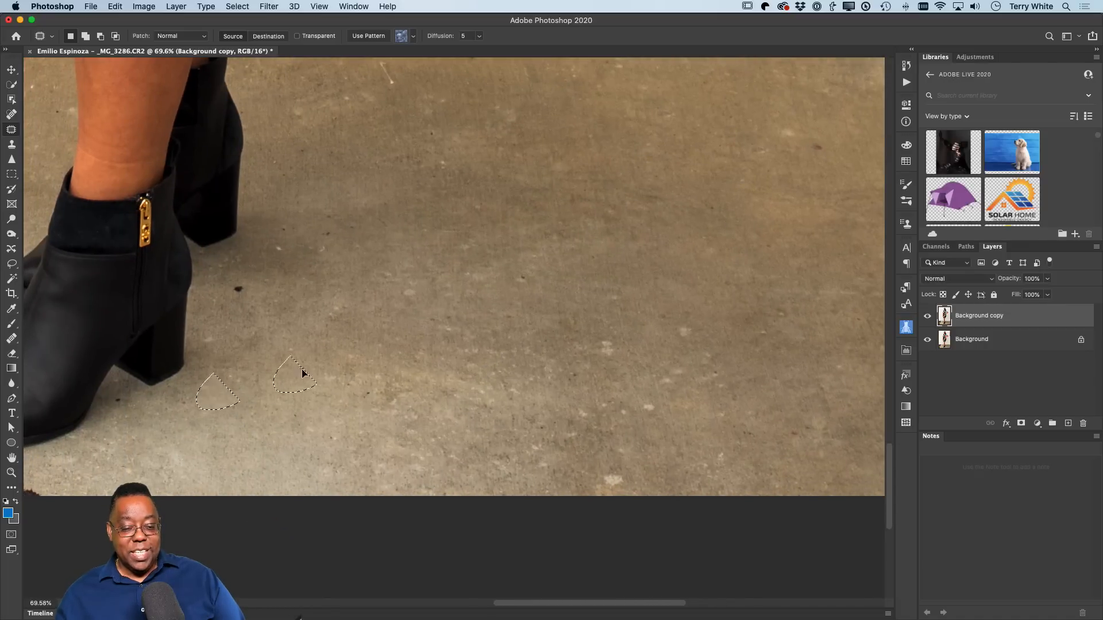
mouse_move(264, 287)
left_mouse_down()
mouse_move(229, 298)
mouse_move(242, 313)
mouse_move(332, 313)
left_mouse_up()
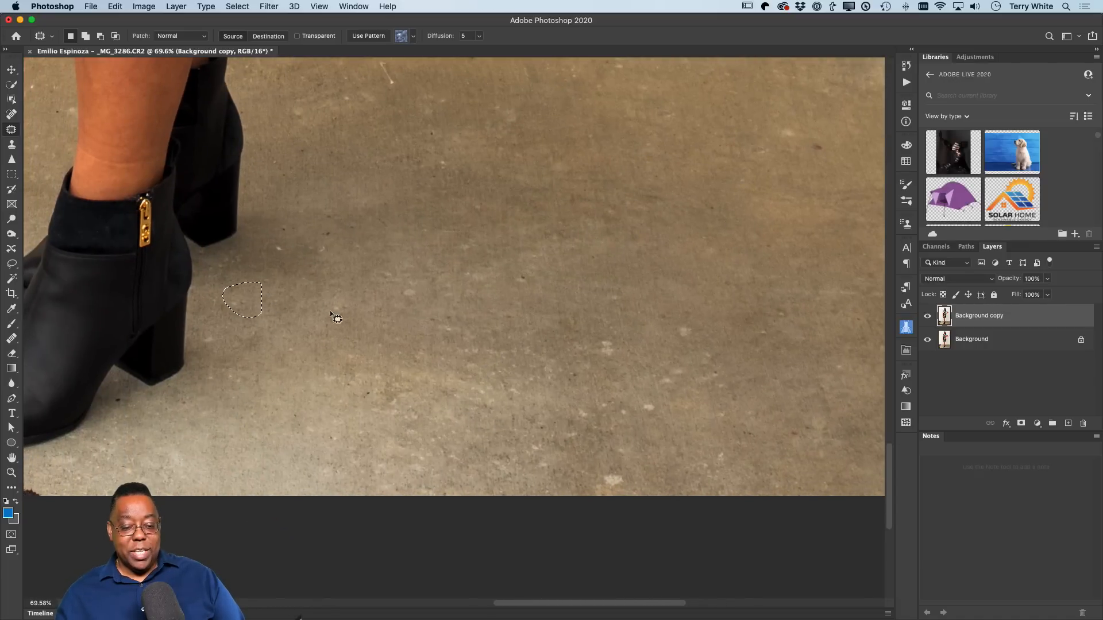
Step: Outline the mulch, grass and slab edge with the Patch tool and replace them with the adjoining wall and concrete
left_click_drag(214, 281, 653, 441)
left_click_drag(598, 373, 709, 218)
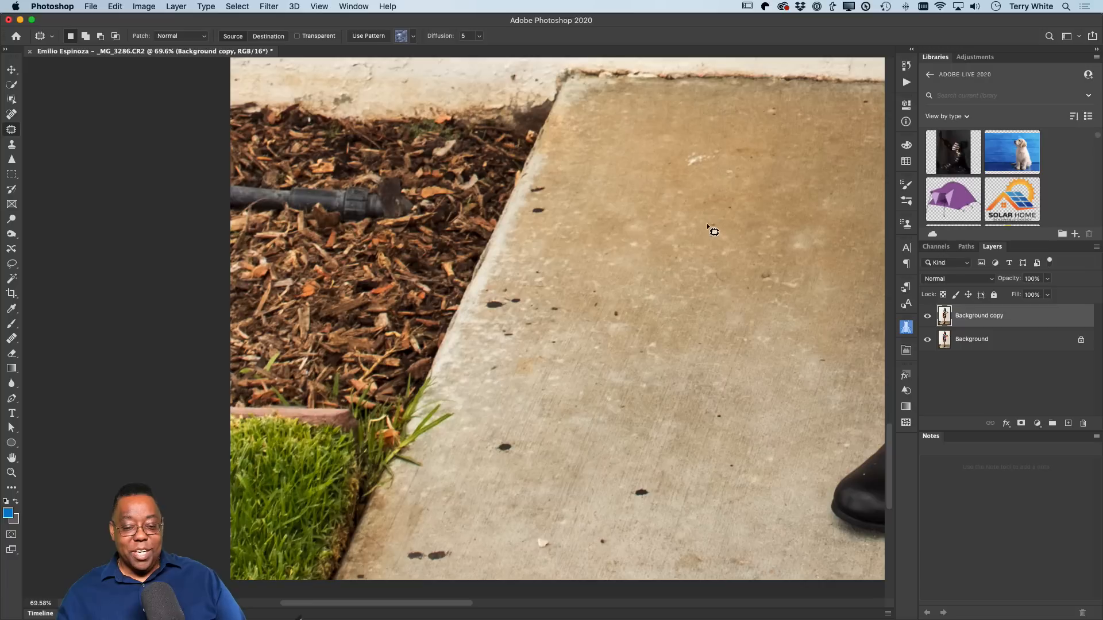
left_click_drag(671, 325, 676, 358)
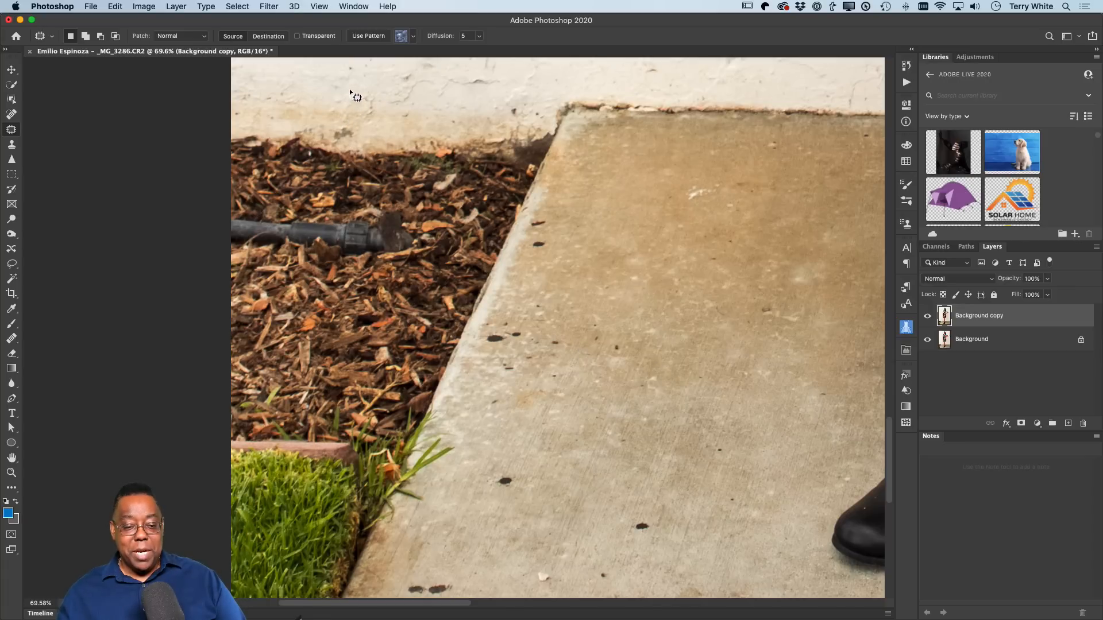
mouse_move(349, 90)
left_mouse_down()
mouse_move(248, 95)
mouse_move(215, 129)
mouse_move(202, 195)
left_mouse_up()
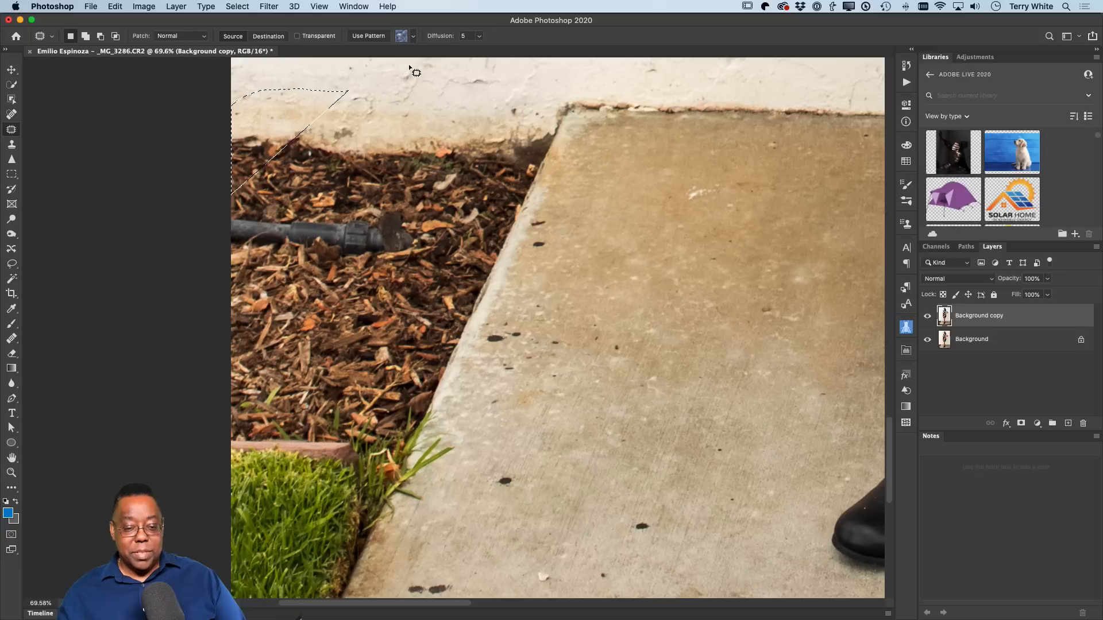
mouse_move(380, 98)
left_mouse_down()
mouse_move(187, 89)
mouse_move(208, 213)
mouse_move(164, 464)
mouse_move(170, 592)
left_mouse_up()
mouse_move(259, 618)
left_mouse_down()
mouse_move(442, 477)
mouse_move(599, 133)
left_mouse_up()
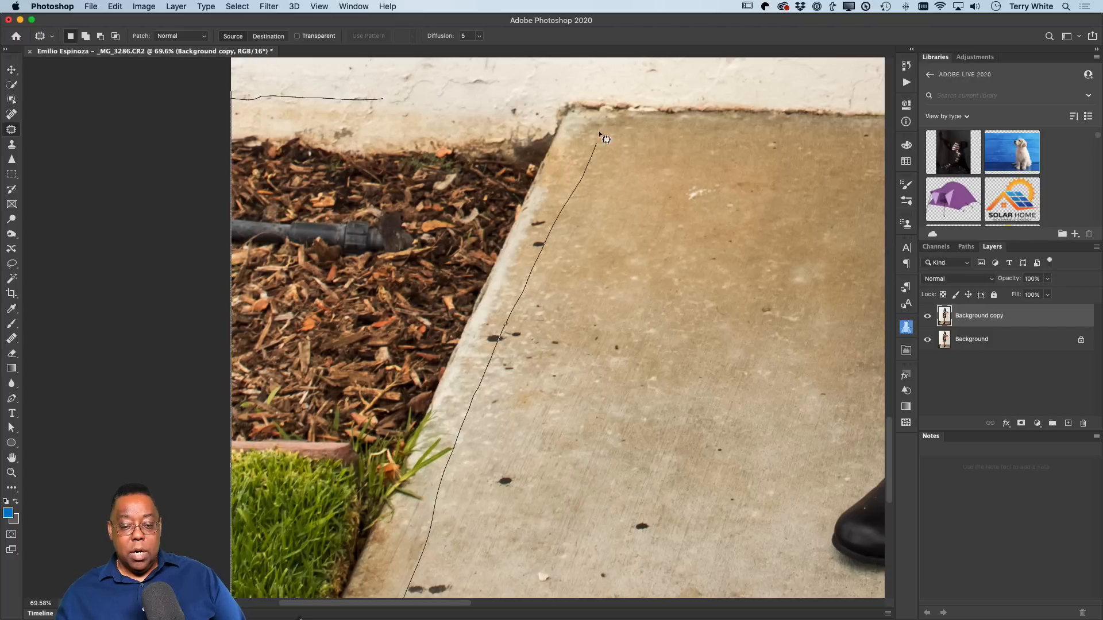
left_click_drag(510, 91, 384, 98)
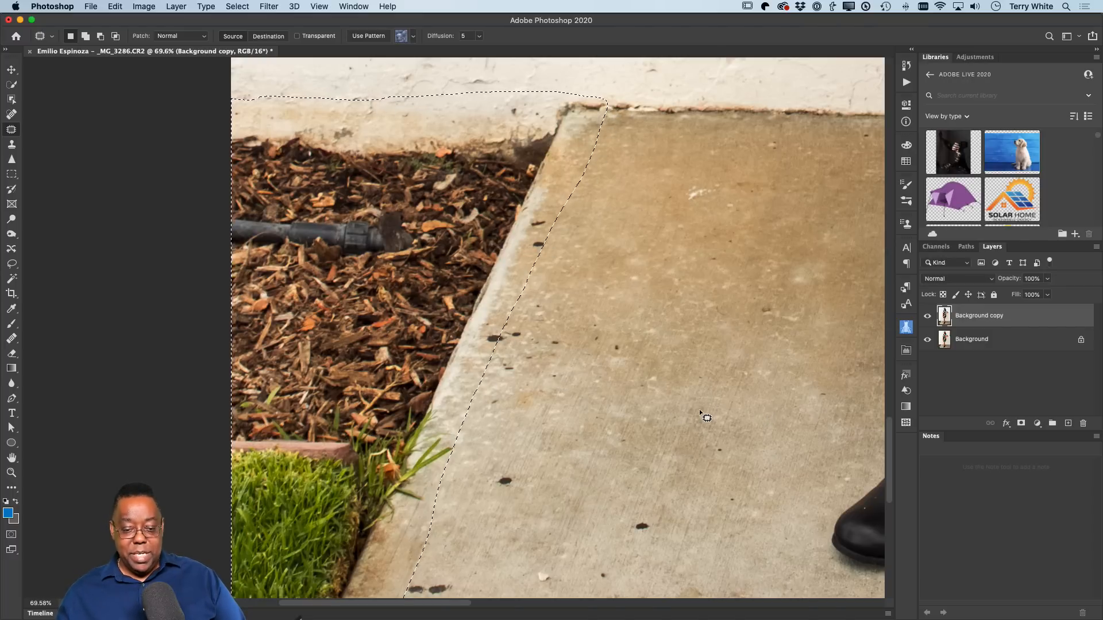
key("super+h")
key("super+minus")
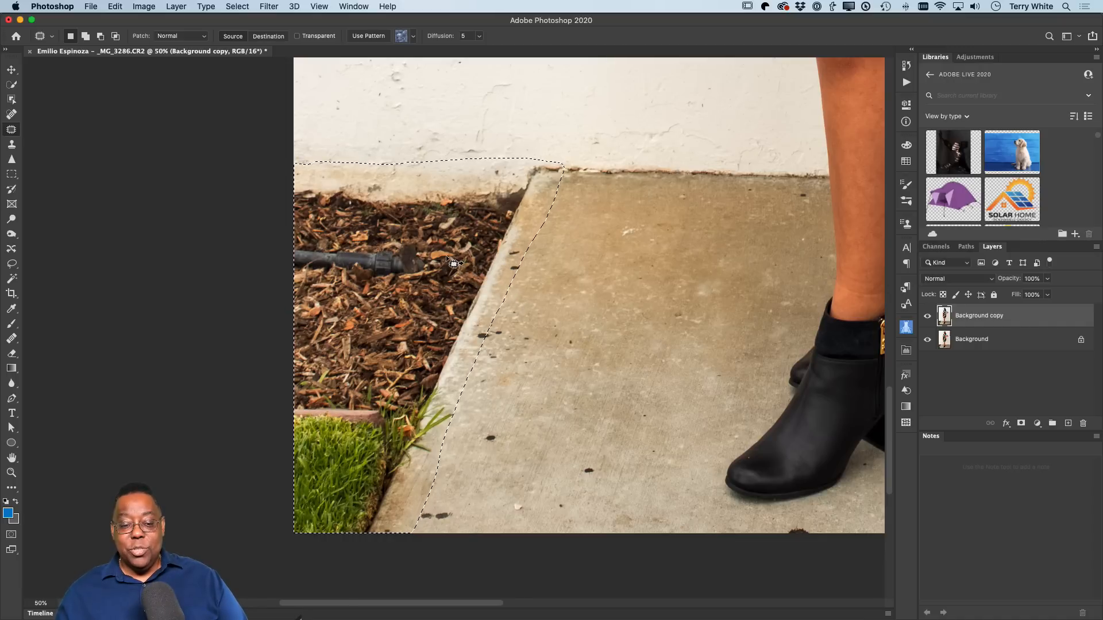
left_click_drag(396, 278, 622, 280)
left_click_drag(622, 276, 626, 276)
key("ctrl+d")
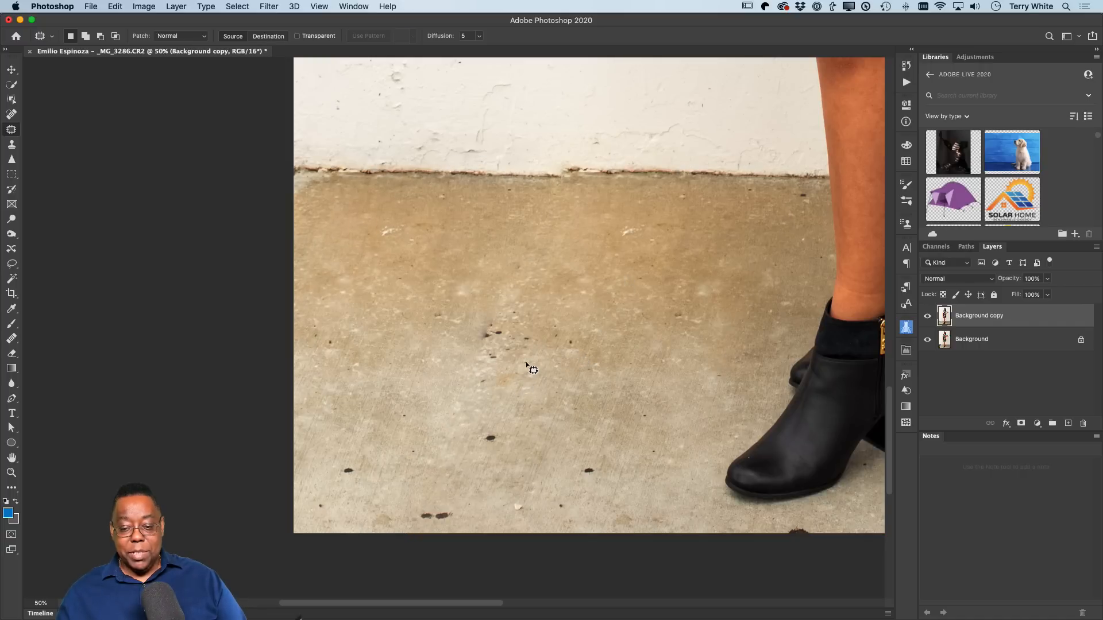
Step: Patch out the leftover dark spots along the former slab edge and the duplicated dark spot beside it
mouse_move(529, 364)
left_mouse_down()
mouse_move(458, 305)
mouse_move(512, 418)
mouse_move(534, 398)
mouse_move(597, 399)
left_mouse_up()
key("ctrl+d")
mouse_move(501, 429)
left_mouse_down()
mouse_move(449, 442)
mouse_move(406, 501)
mouse_move(416, 549)
mouse_move(468, 542)
left_mouse_up()
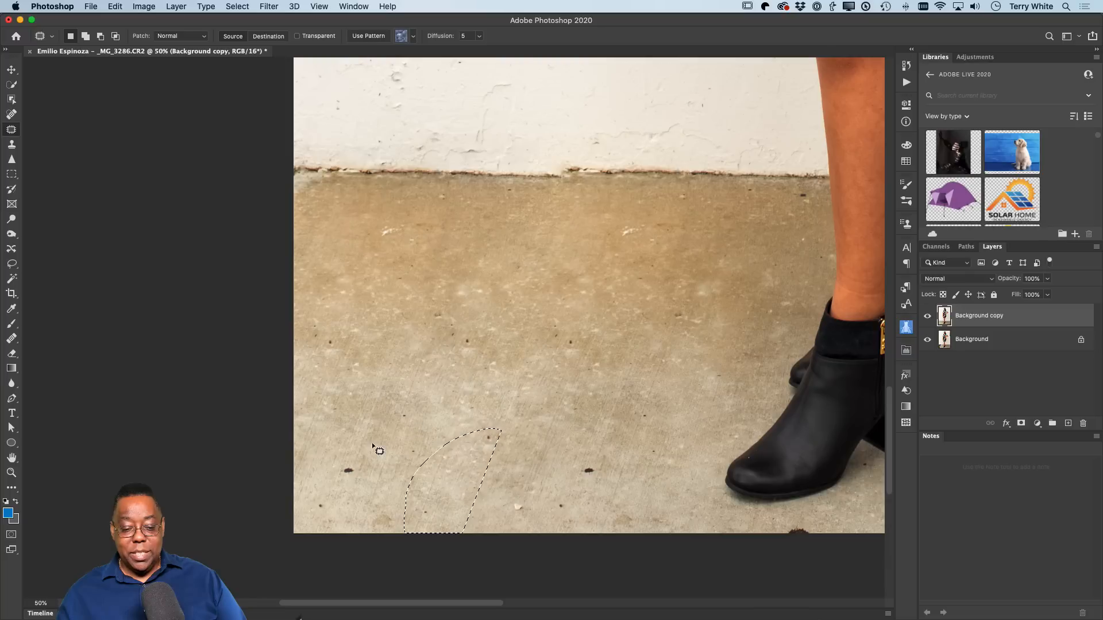
key("super+d")
mouse_move(374, 446)
left_mouse_down()
mouse_move(327, 484)
mouse_move(399, 488)
mouse_move(452, 464)
mouse_move(457, 477)
left_mouse_up()
key("super+d")
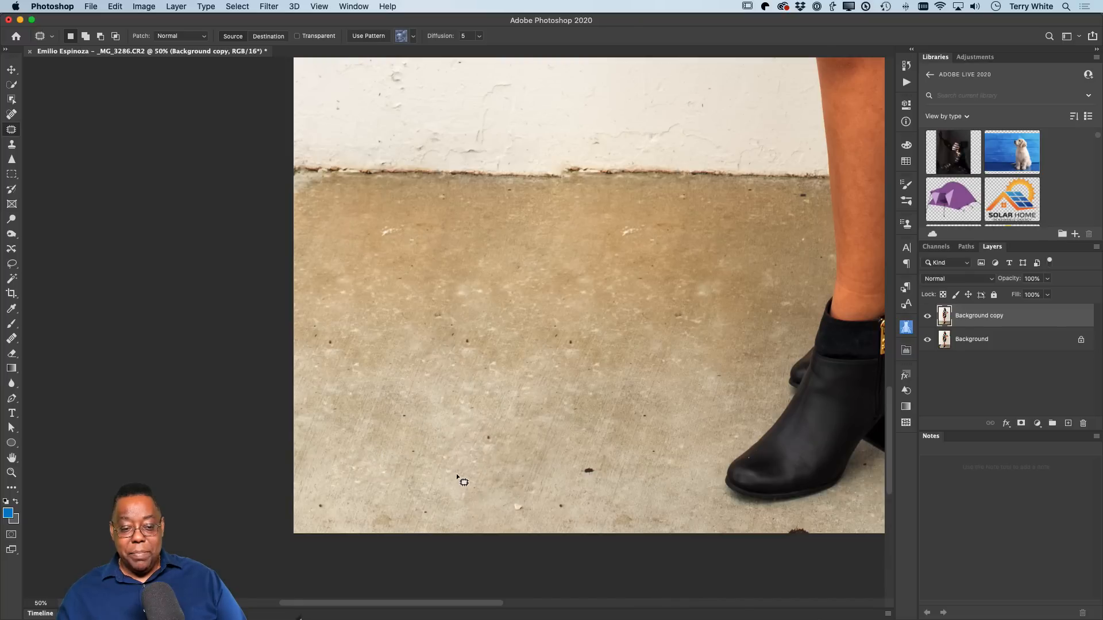
Step: Patch out the repeated light scuffs on the brown concrete and the remaining dark spot in front of the boot
mouse_move(406, 212)
left_mouse_down()
mouse_move(372, 220)
mouse_move(393, 273)
mouse_move(485, 317)
left_mouse_up()
mouse_move(507, 278)
left_mouse_down()
mouse_move(493, 333)
mouse_move(507, 278)
left_mouse_up()
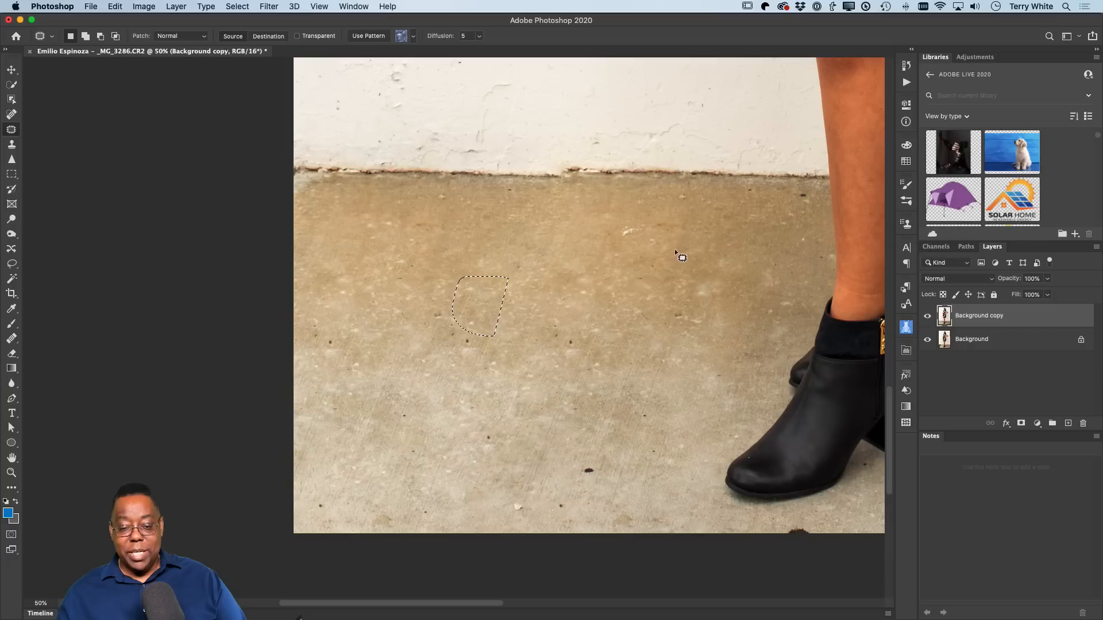
left_click_drag(638, 215, 640, 269)
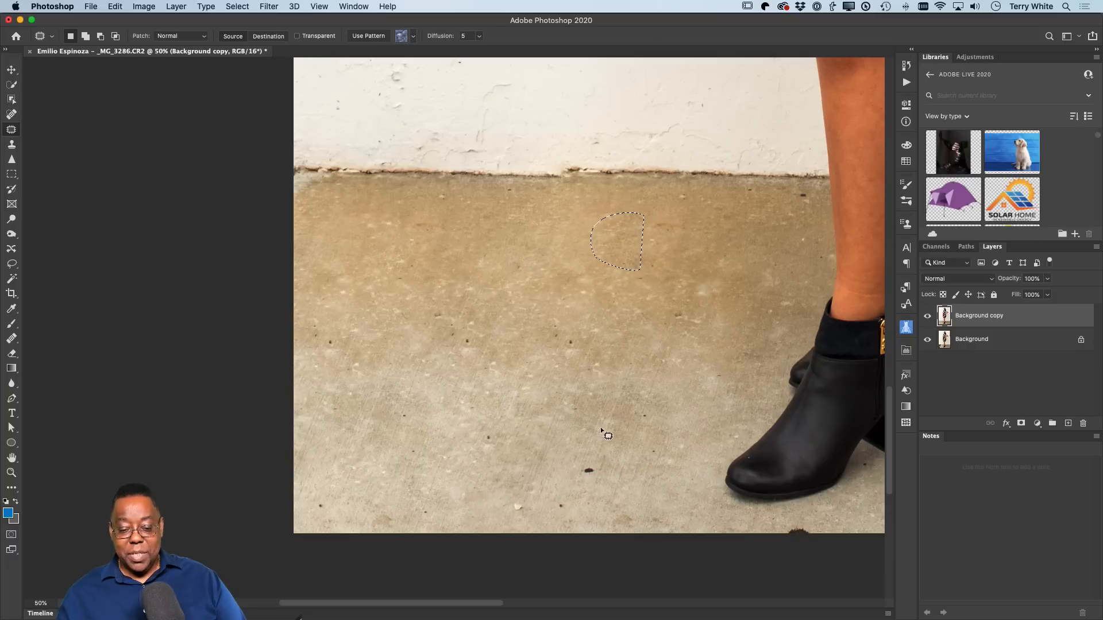
mouse_move(584, 468)
left_mouse_down()
mouse_move(596, 524)
mouse_move(581, 514)
mouse_move(581, 466)
left_mouse_up()
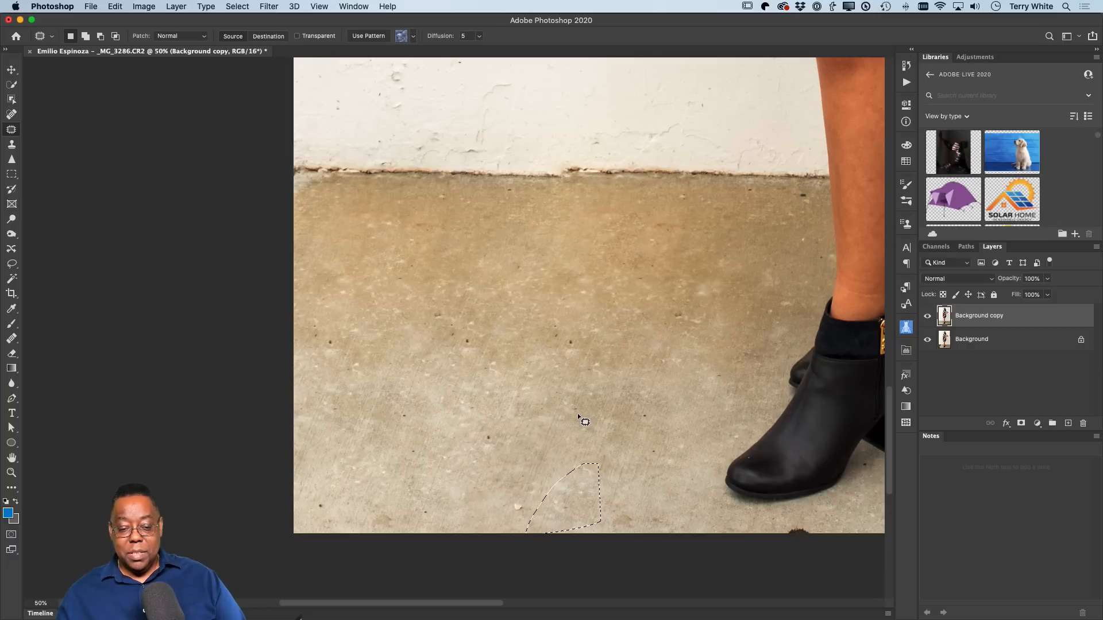
key("super+d")
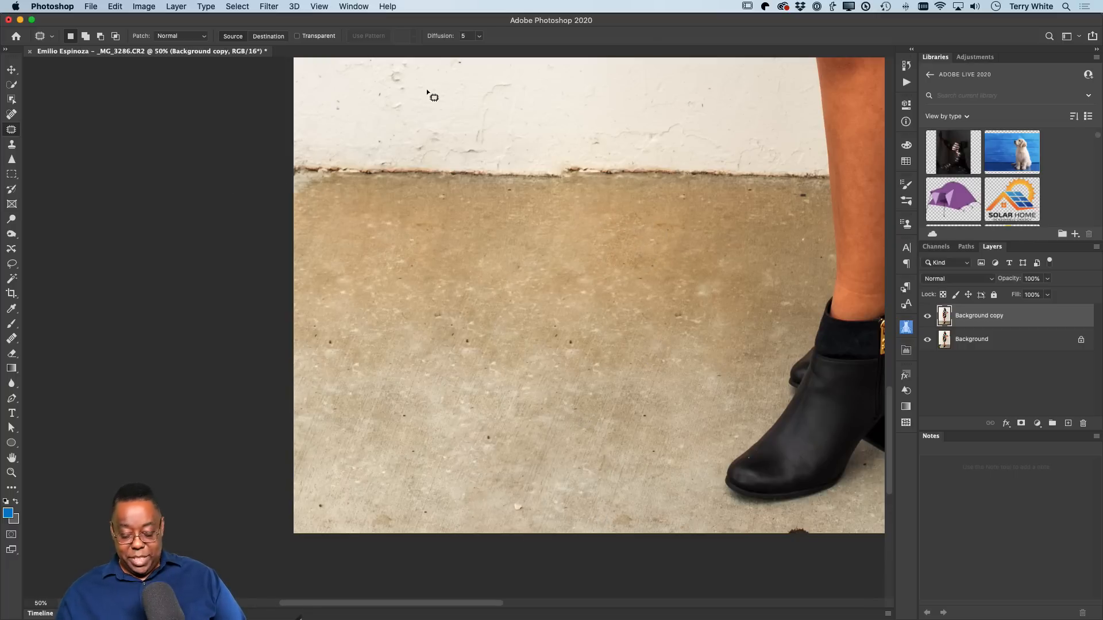
Step: Fit the whole portrait in view and hide the retouched layer to compare it with the original
key("super+0")
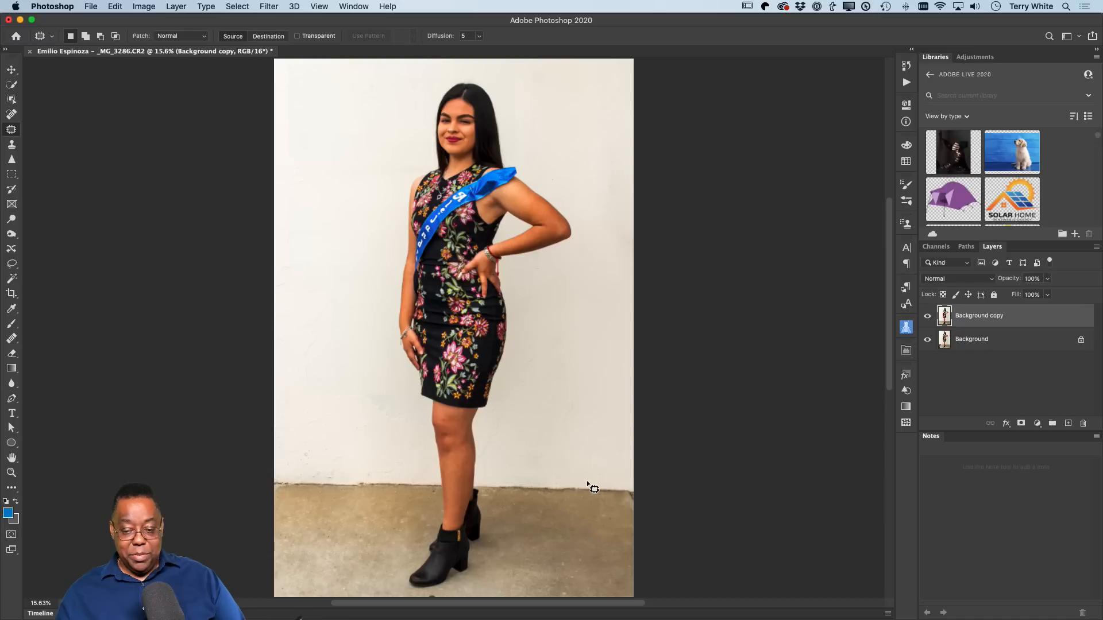
left_click(927, 317)
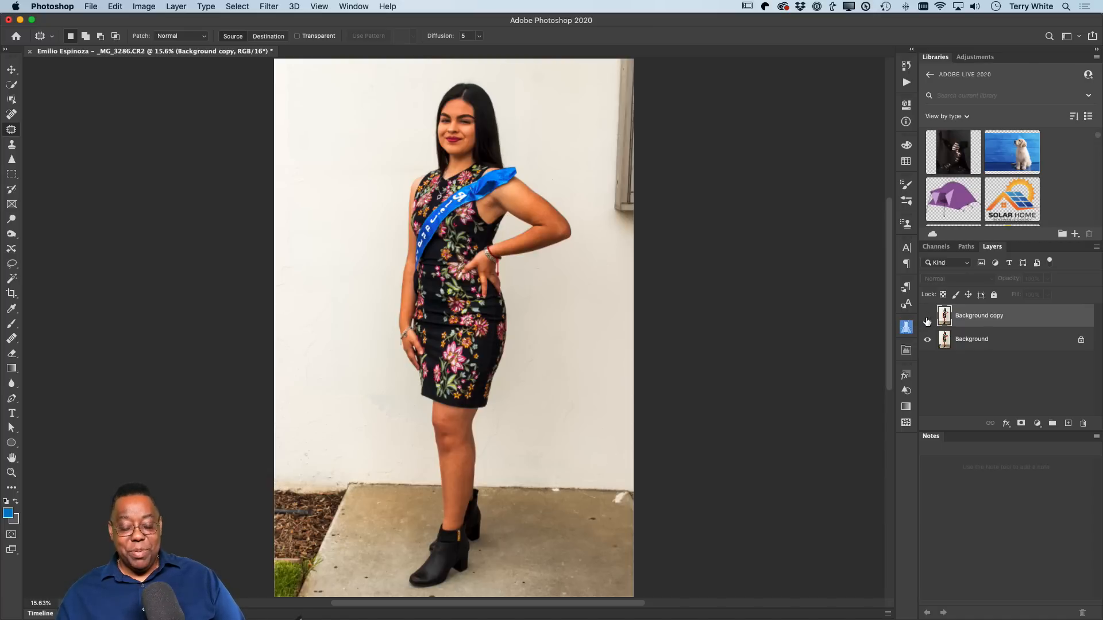
Step: Show the retouched layer again and inspect the face, dress, legs and surrounding wall up close for remaining flaws
left_click(927, 319)
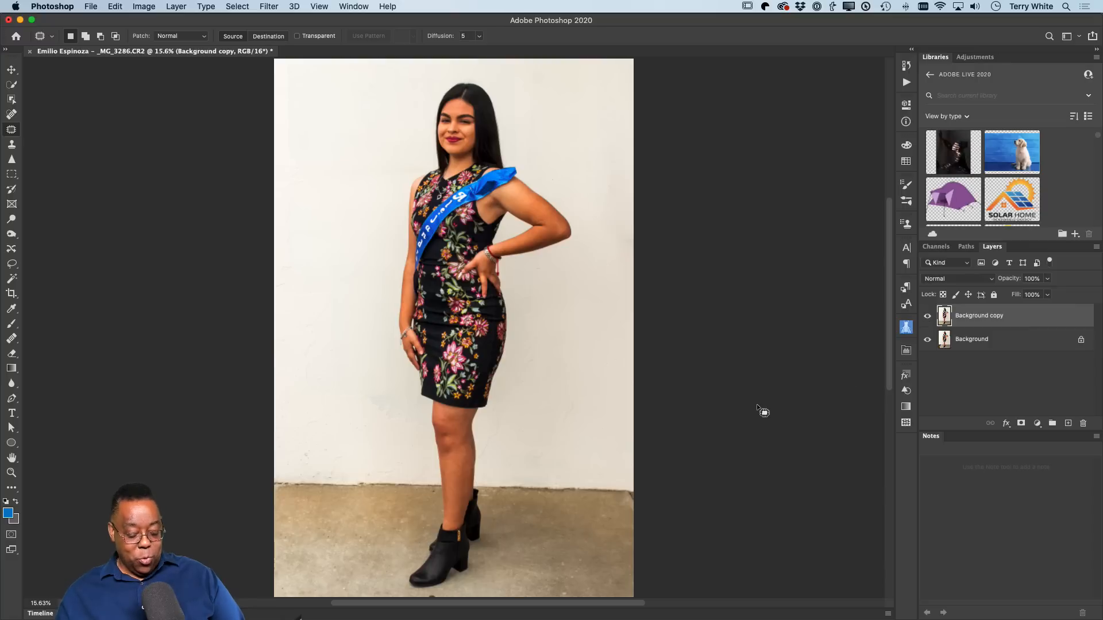
key("z")
scroll(456, 123, "down", 1)
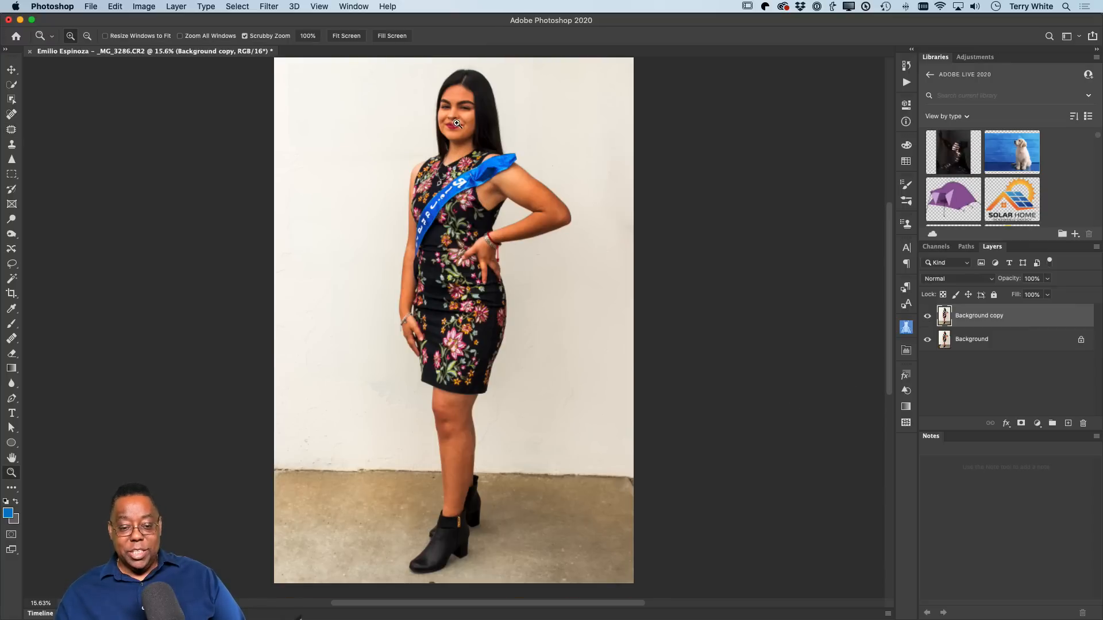
left_click_drag(456, 124, 524, 266)
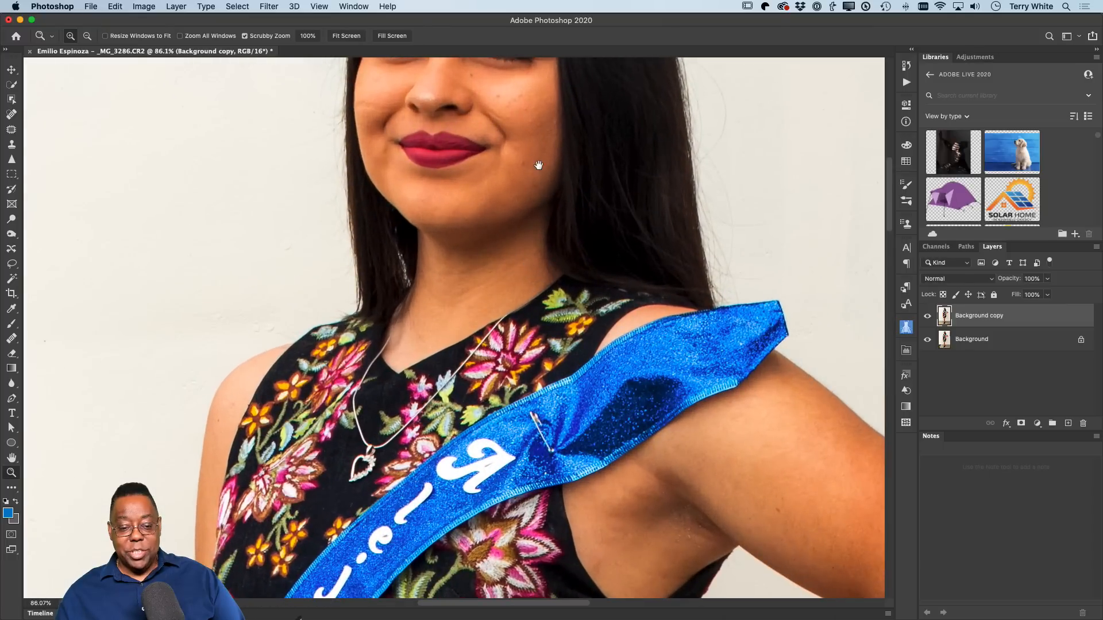
left_click_drag(539, 165, 553, 417)
left_click_drag(592, 310, 532, 382)
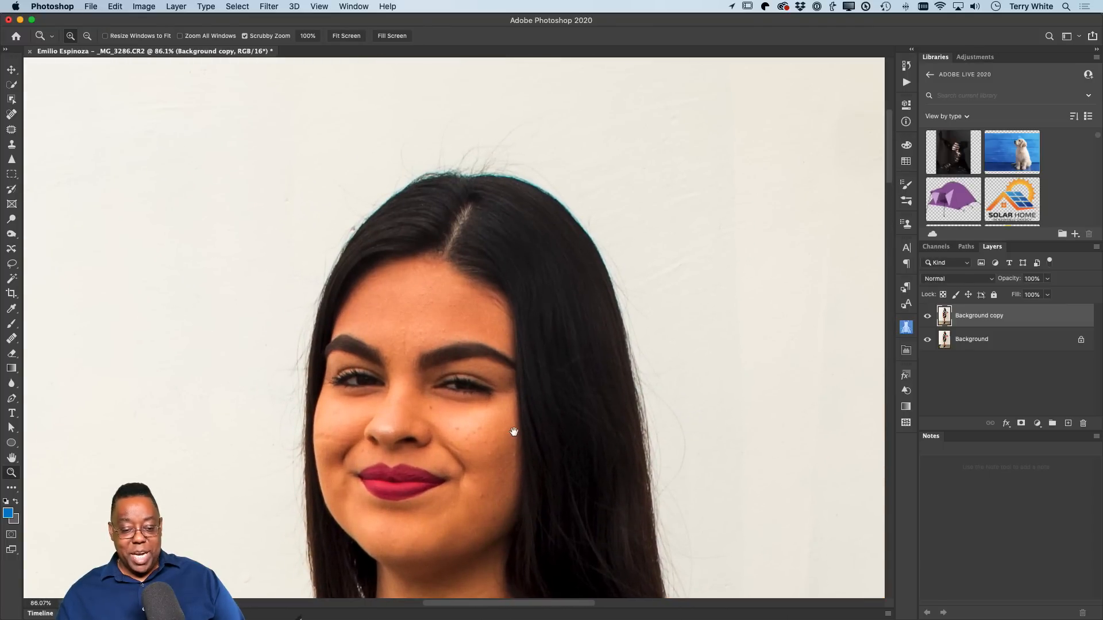
left_click_drag(511, 430, 506, 309)
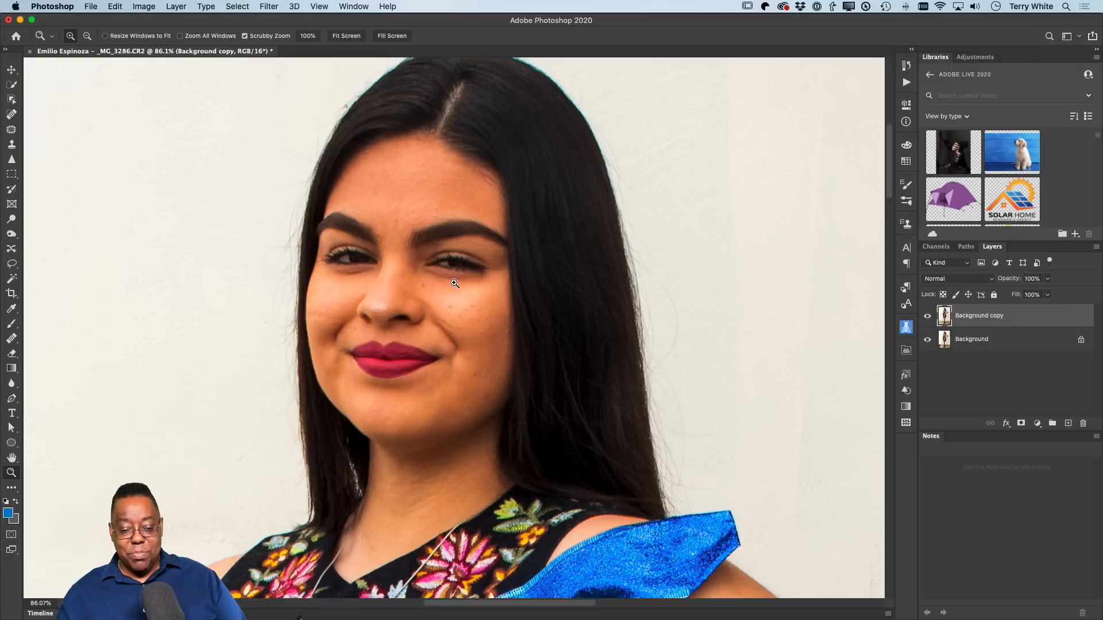
left_click_drag(446, 424, 431, 34)
left_click_drag(416, 370, 510, 137)
left_click_drag(325, 391, 30, 170)
left_click_drag(450, 367, 308, 285)
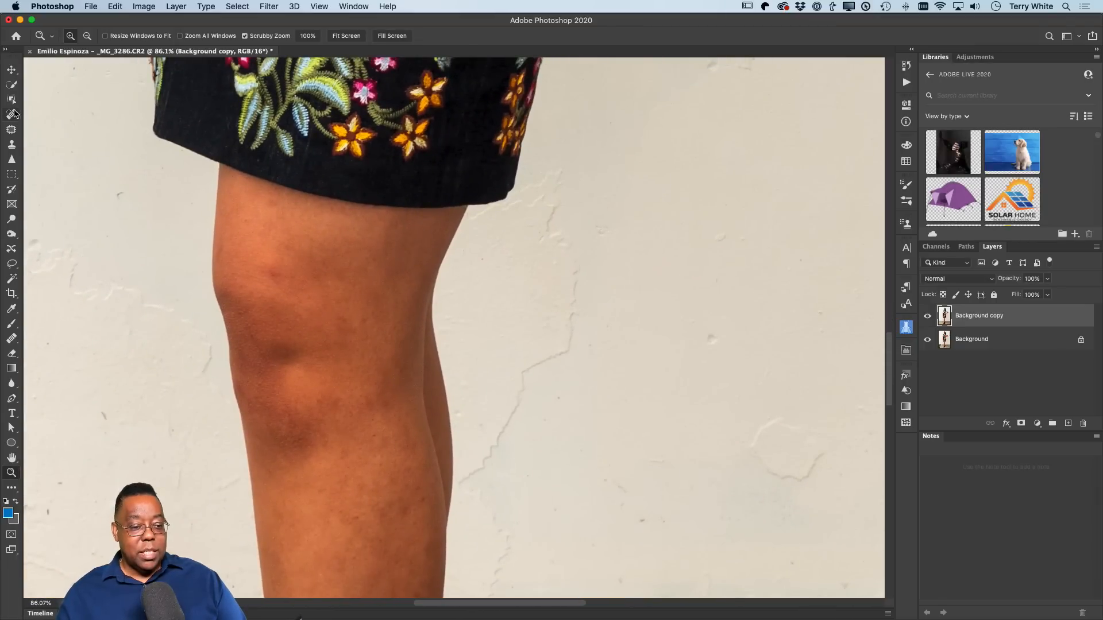
Step: Patch out the long crack in the wall beside the knee and the leftover mark below it with clean wall texture
left_click(11, 129)
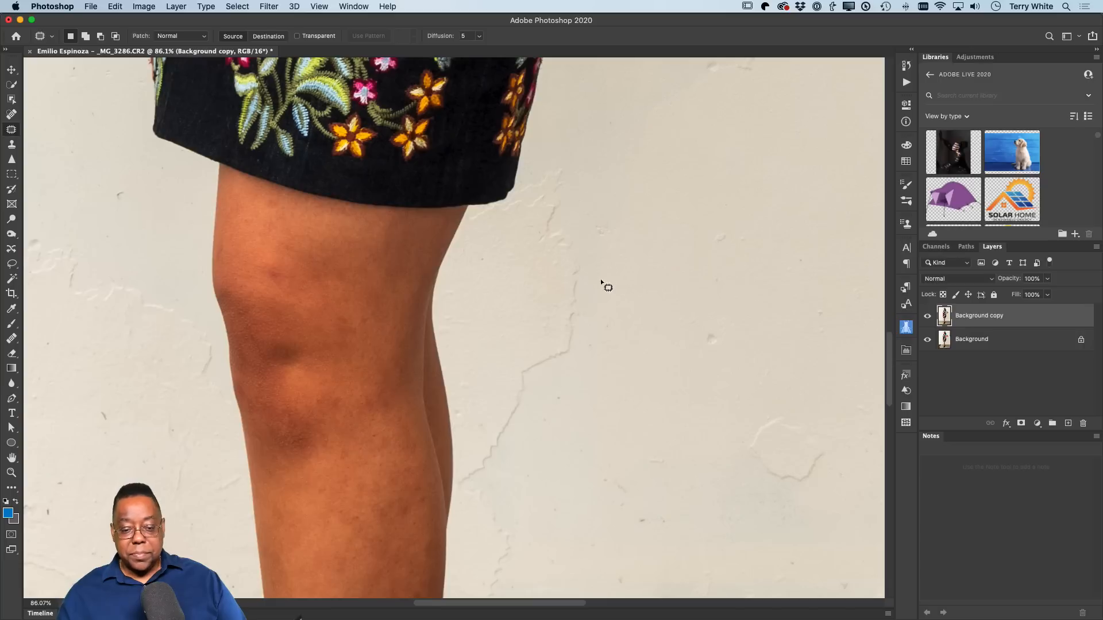
mouse_move(544, 204)
left_mouse_down()
mouse_move(472, 418)
mouse_move(468, 475)
mouse_move(525, 495)
mouse_move(619, 294)
mouse_move(598, 253)
left_mouse_up()
left_click_drag(573, 346, 684, 381)
key("super+d")
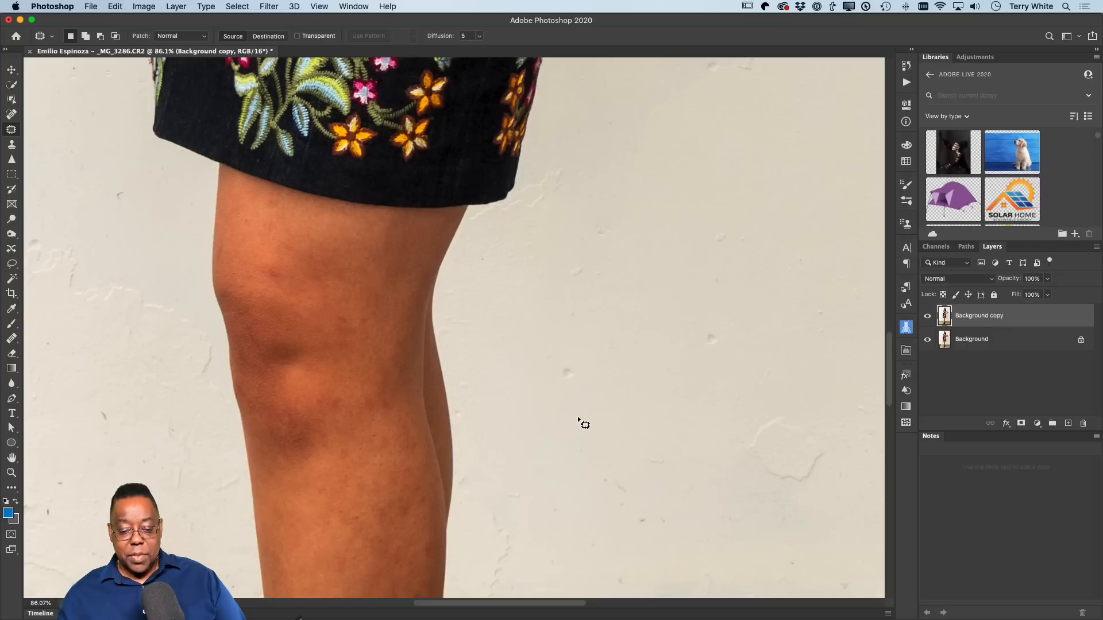
mouse_move(580, 347)
left_mouse_down()
mouse_move(590, 387)
mouse_move(628, 412)
left_mouse_up()
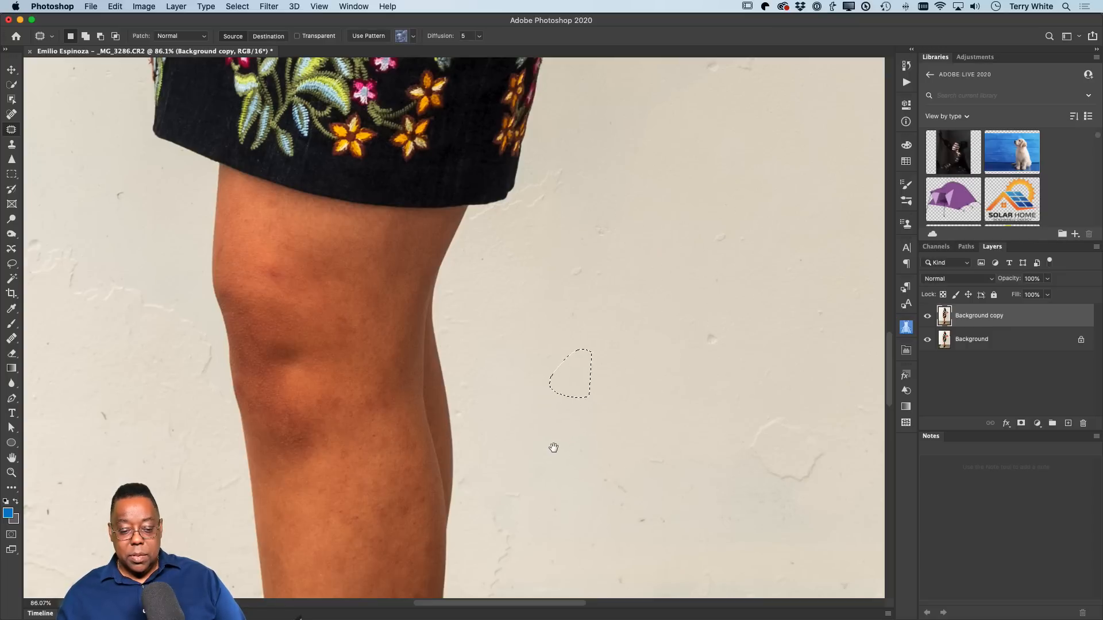
mouse_move(552, 446)
left_mouse_down()
mouse_move(493, 54)
mouse_move(534, 92)
mouse_move(649, 8)
mouse_move(559, 8)
mouse_move(653, 218)
left_mouse_up()
Step: Patch out the dark spot on the concrete at the photo's lower edge below the front boot, and deselect
scroll(653, 219, "down", 10)
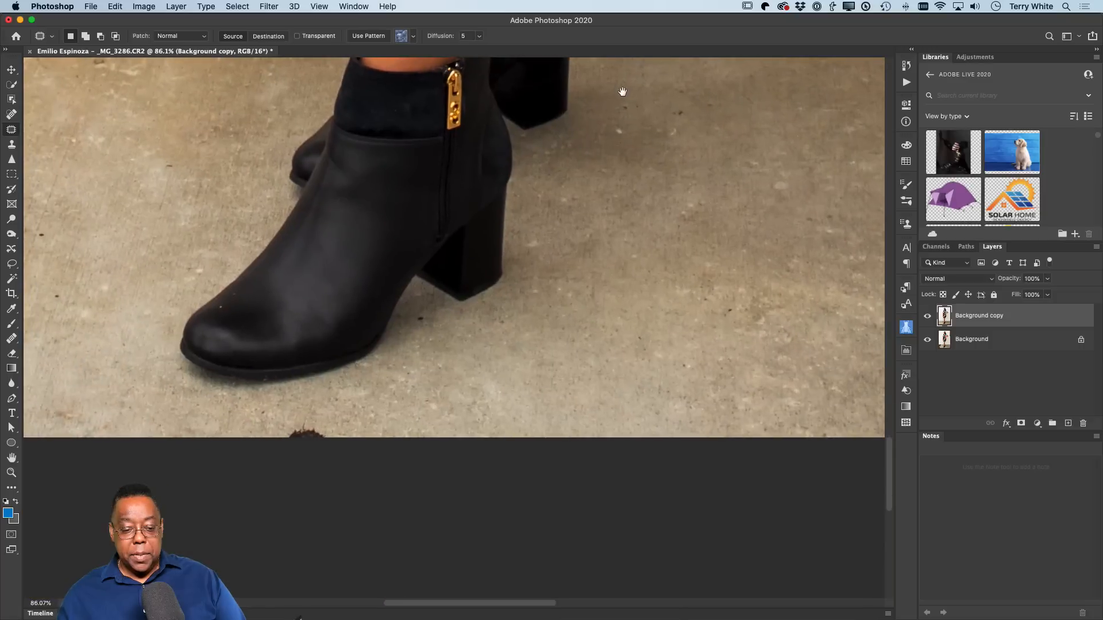
mouse_move(256, 447)
left_mouse_down()
mouse_move(345, 468)
mouse_move(339, 457)
mouse_move(368, 447)
mouse_move(440, 442)
left_mouse_up()
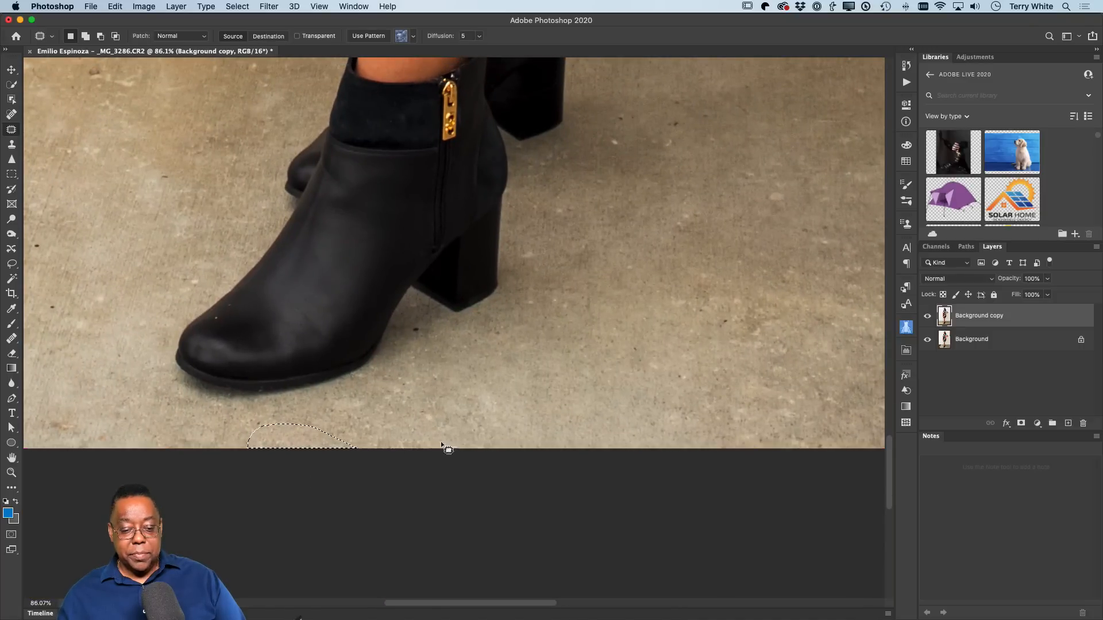
key("super+d")
Step: Convert the retouched layer for smart filters and open the Camera Raw filter on it
left_click_drag(563, 224, 531, 525)
scroll(479, 364, "up", 15)
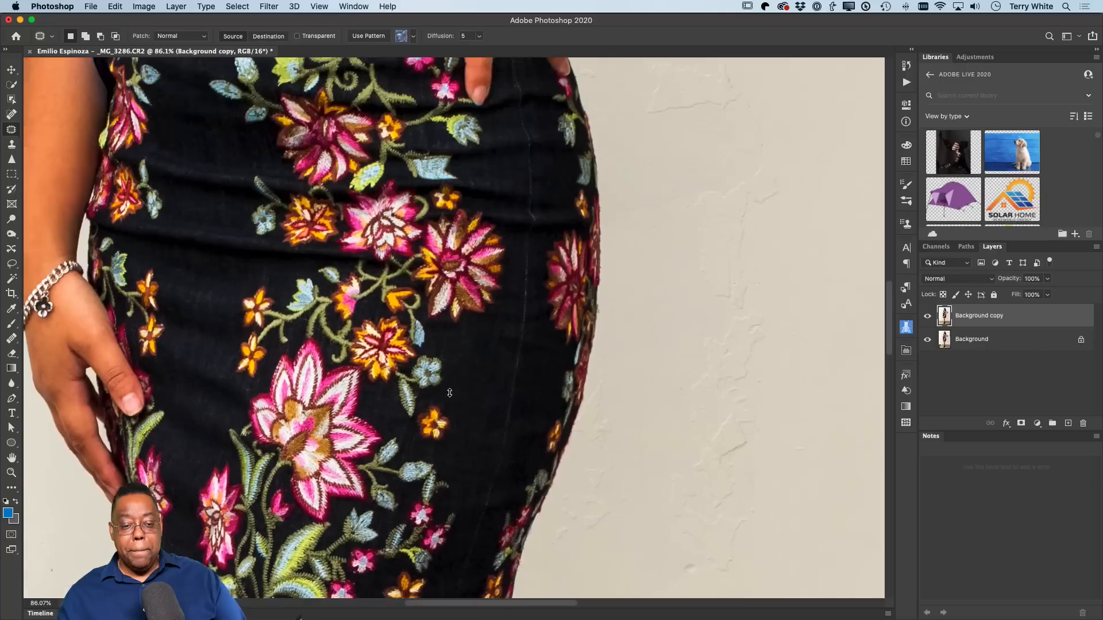
scroll(391, 460, "right", 3)
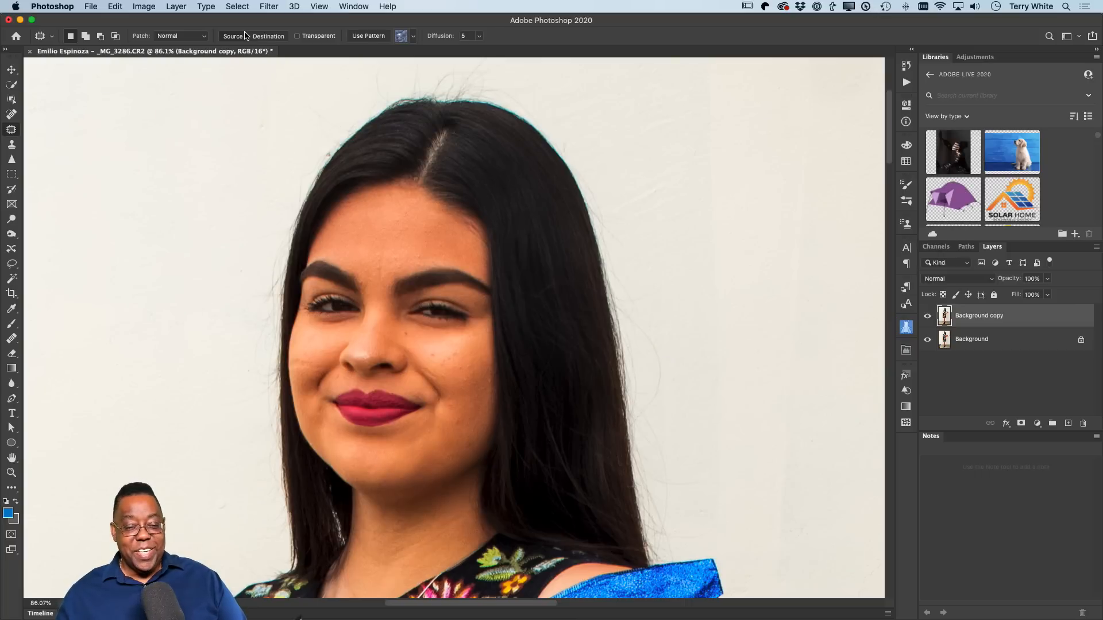
left_click(268, 7)
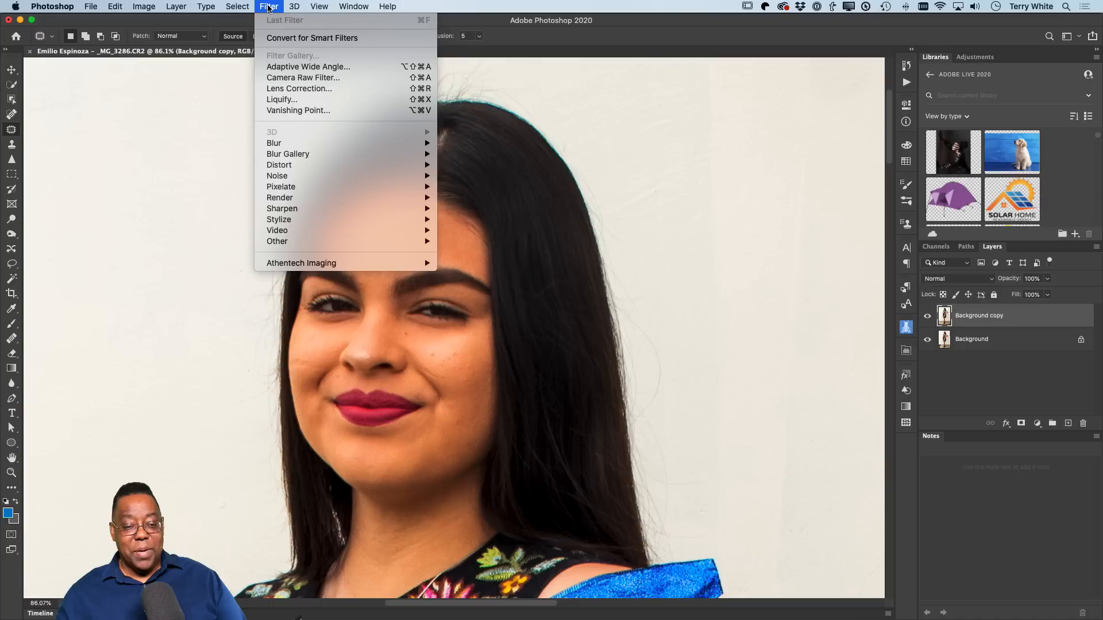
left_click(310, 38)
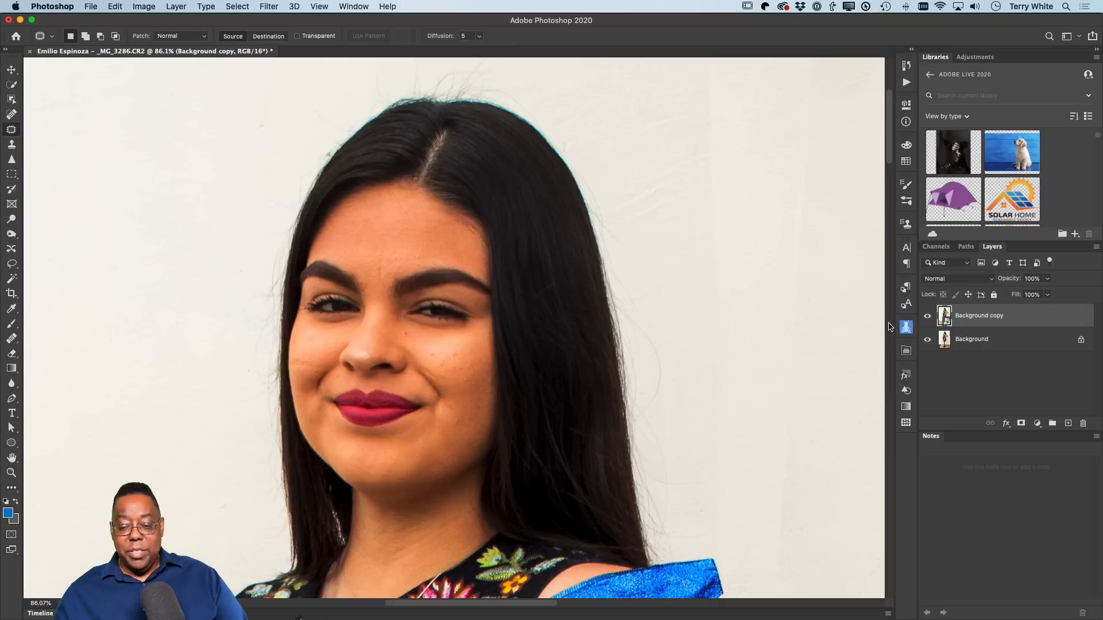
left_click(259, 7)
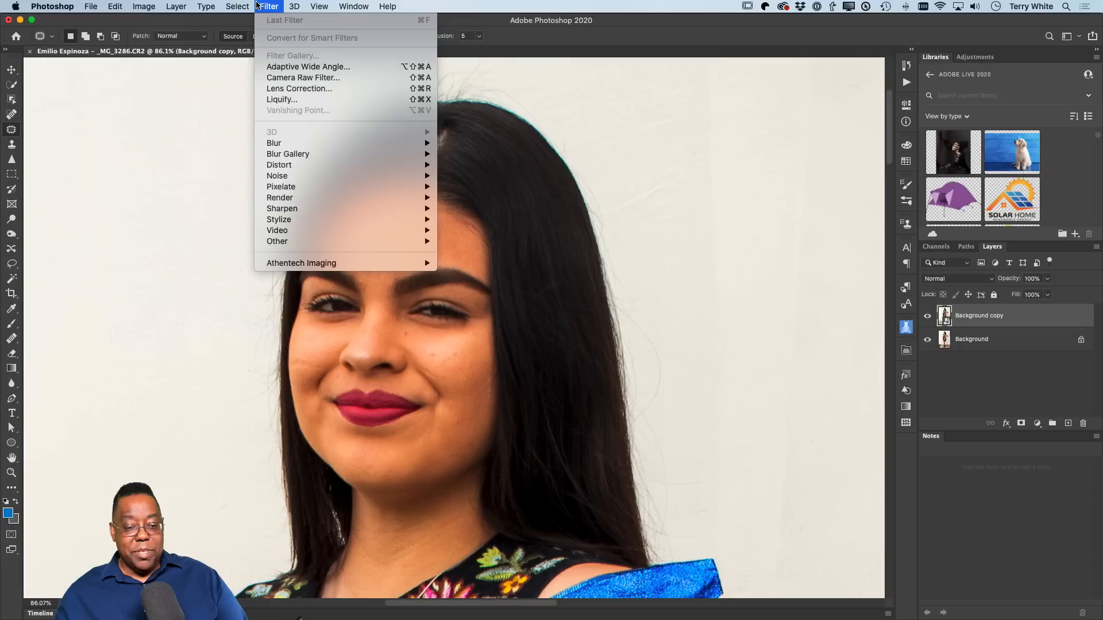
left_click(276, 80)
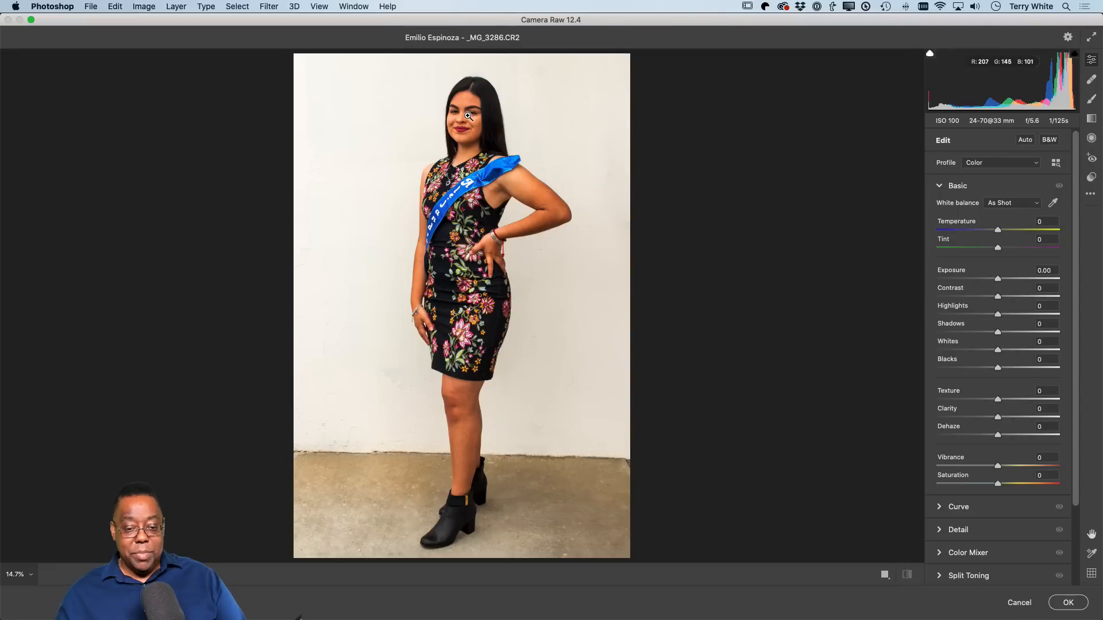
Step: Paint over both eyes with a size 7 adjustment brush, set its exposure to +0.70 and apply the filter
left_click_drag(468, 116, 660, 321)
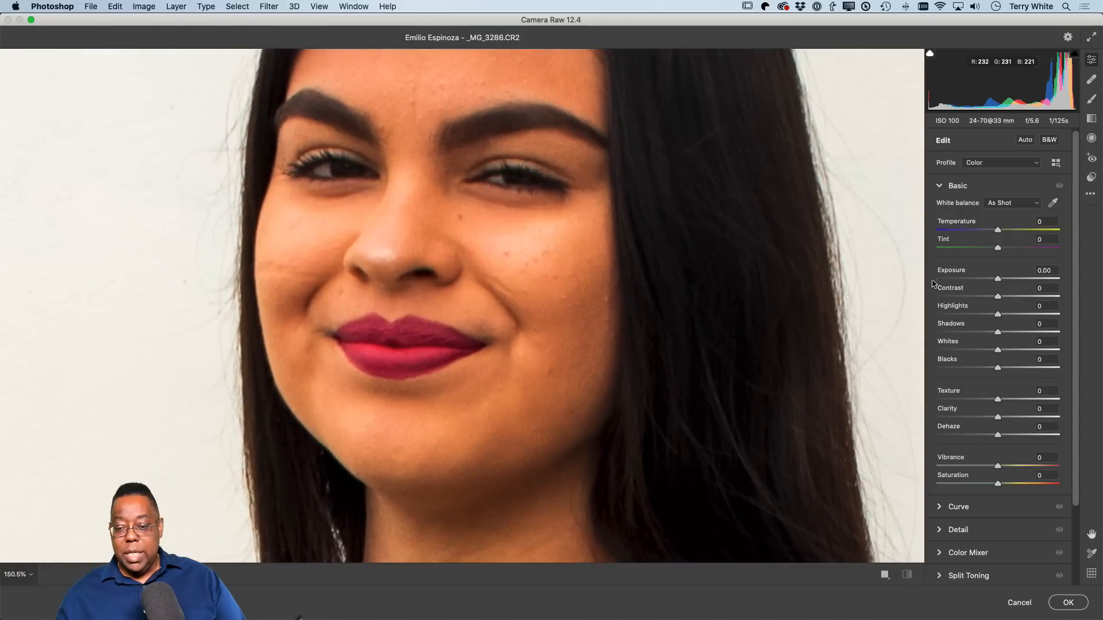
scroll(878, 255, "up", 3)
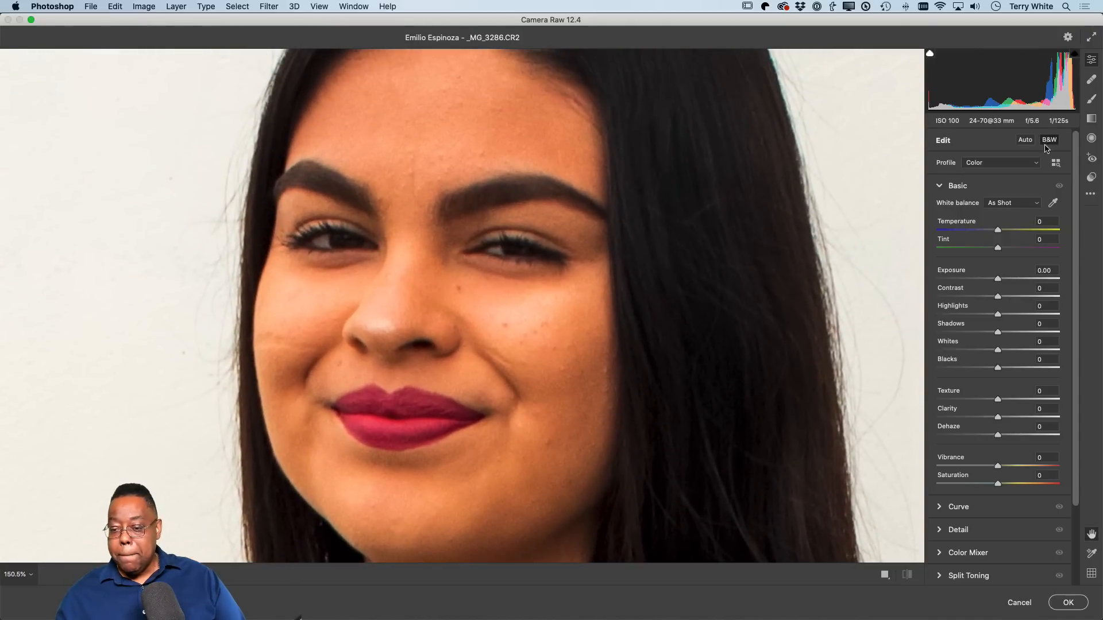
left_click(1091, 100)
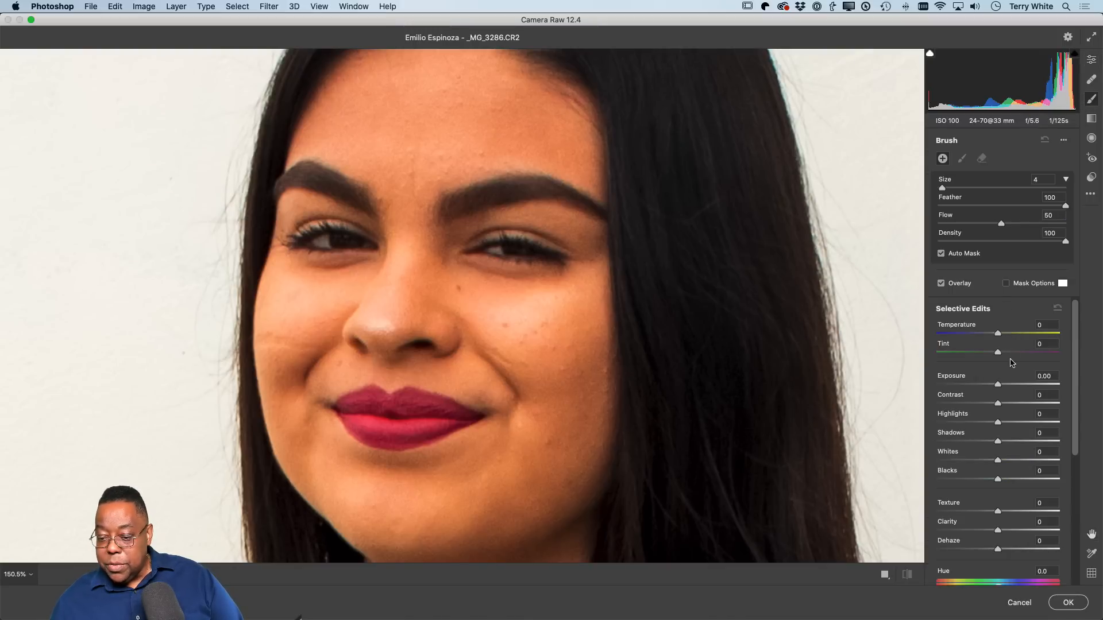
left_click_drag(998, 387, 1004, 388)
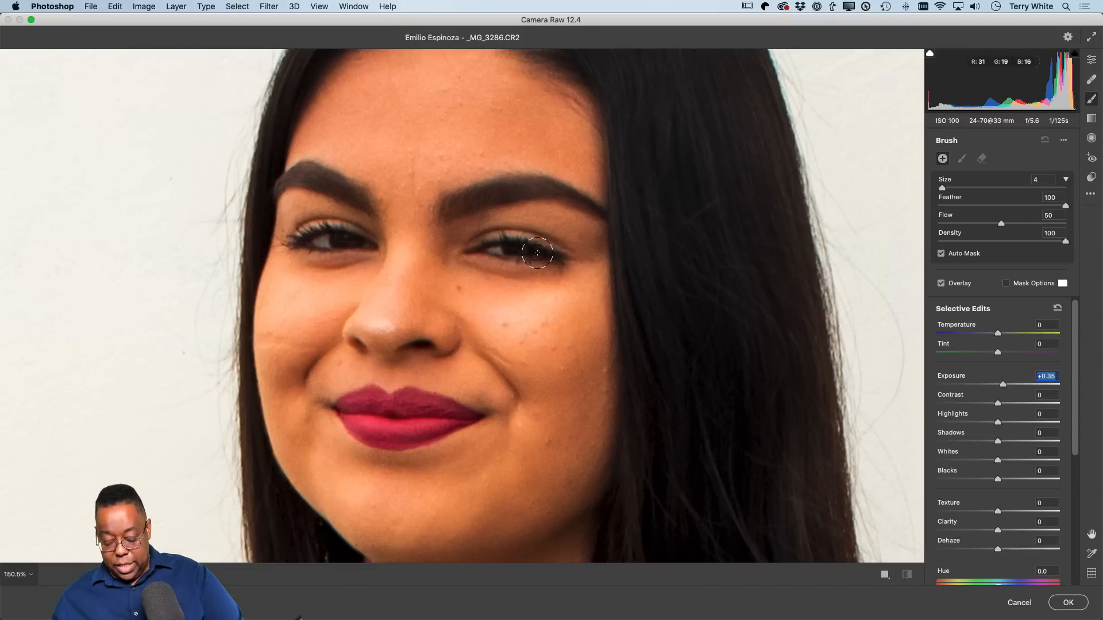
key("]")
mouse_move(538, 254)
left_mouse_down()
mouse_move(476, 256)
mouse_move(563, 259)
left_mouse_up()
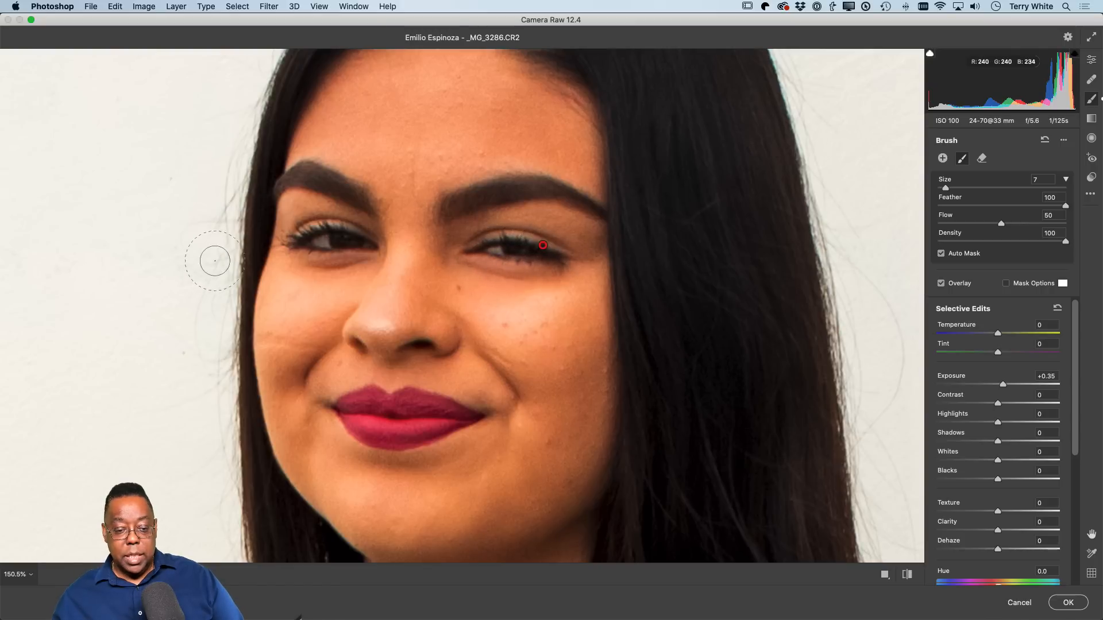
mouse_move(303, 246)
left_mouse_down()
mouse_move(328, 240)
mouse_move(305, 235)
mouse_move(316, 228)
mouse_move(319, 240)
left_mouse_up()
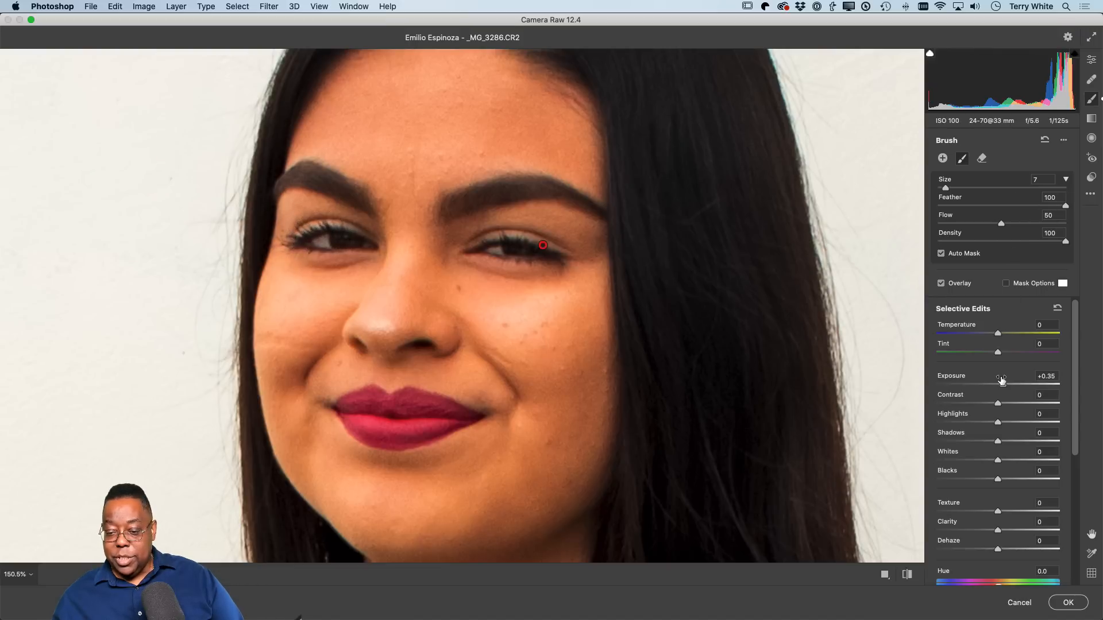
mouse_move(1004, 386)
left_mouse_down()
mouse_move(1046, 384)
mouse_move(1010, 387)
left_mouse_up()
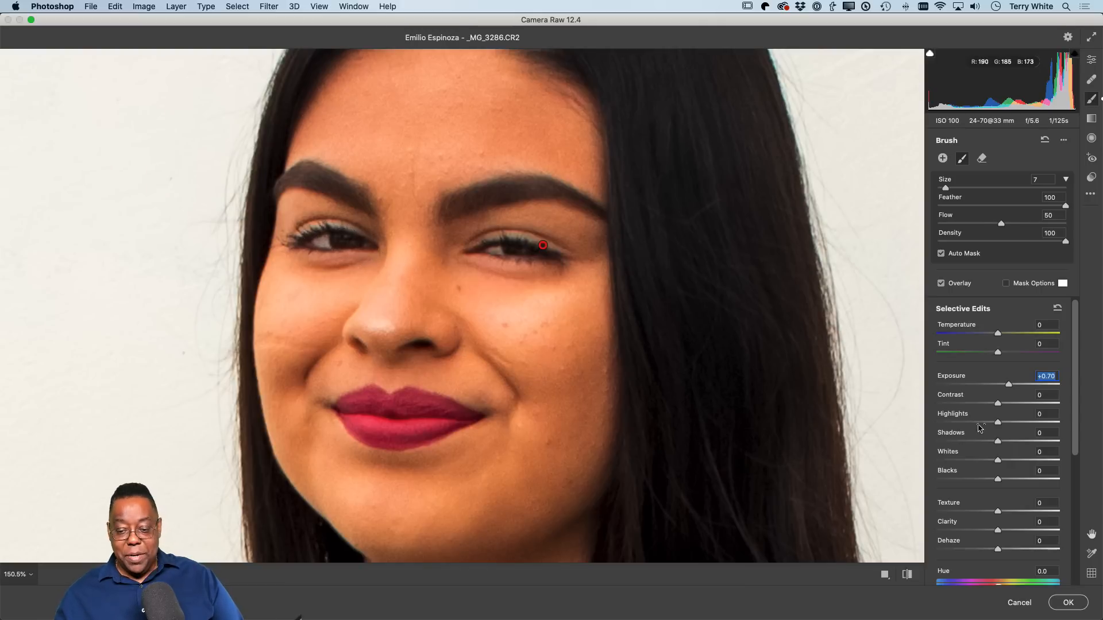
left_click(1068, 602)
Step: Add a new empty layer and make a small circular selection over the pupil of the eye on the image's left
key("z")
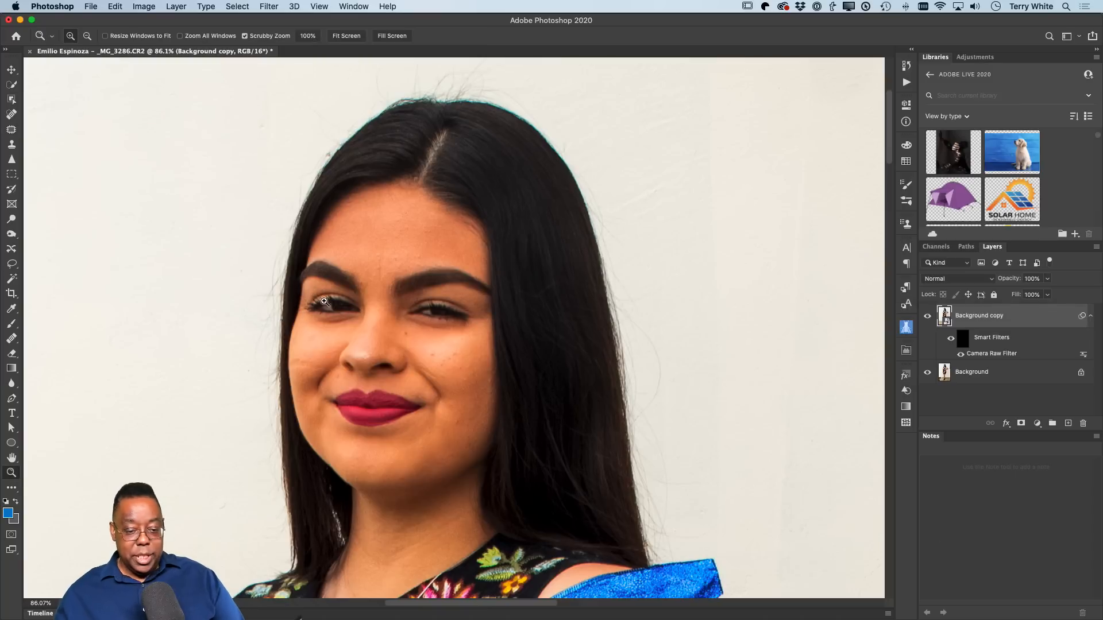
left_click_drag(341, 305, 403, 349)
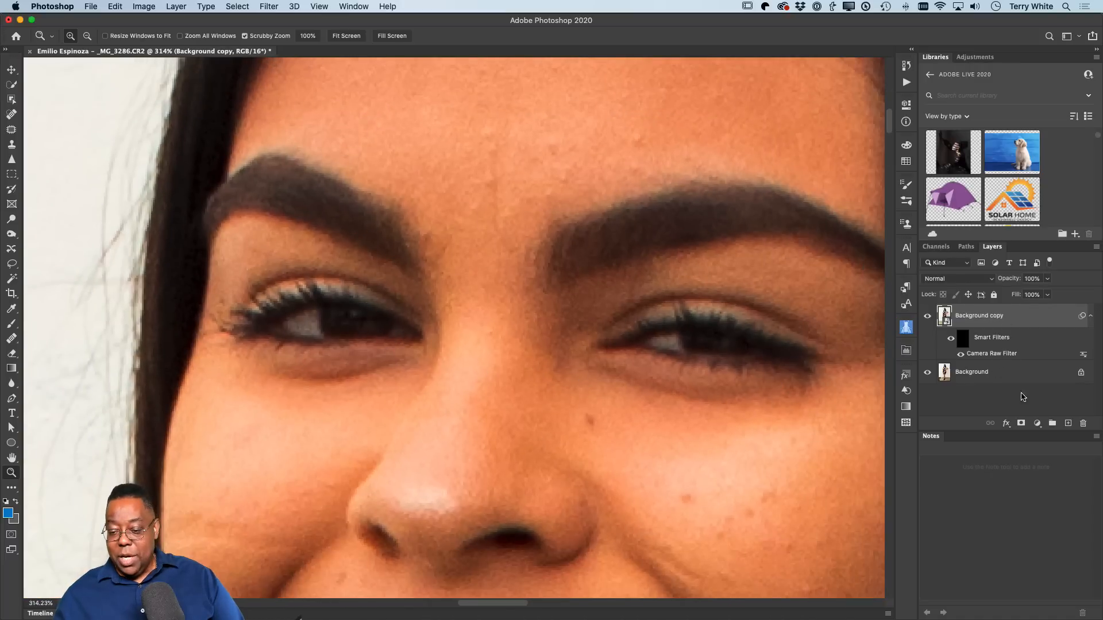
left_click(1068, 423)
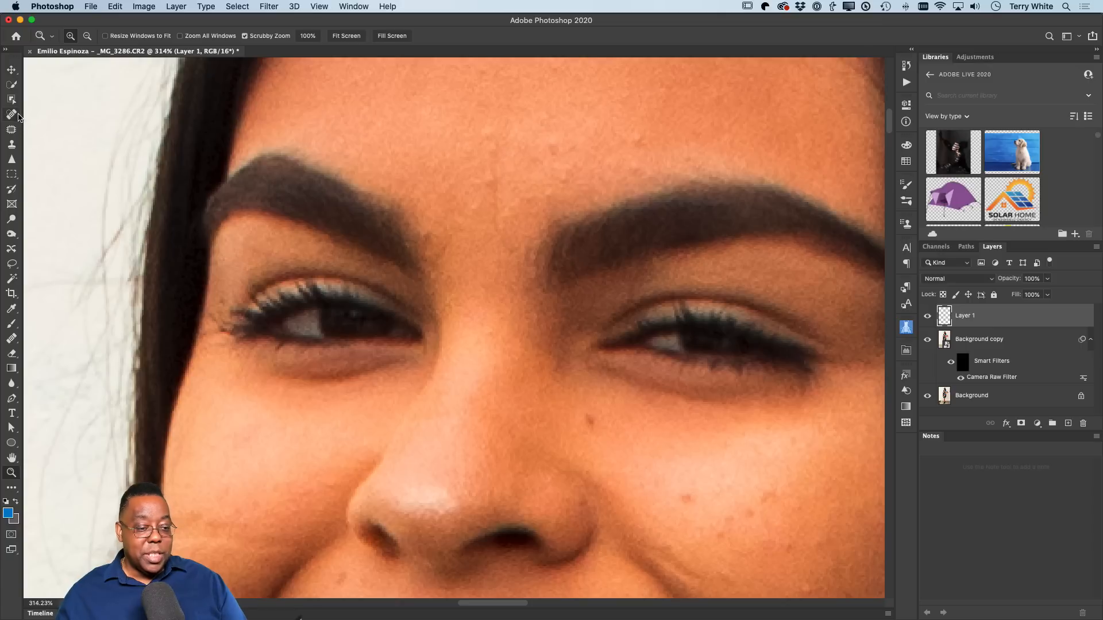
left_click_drag(10, 172, 46, 185)
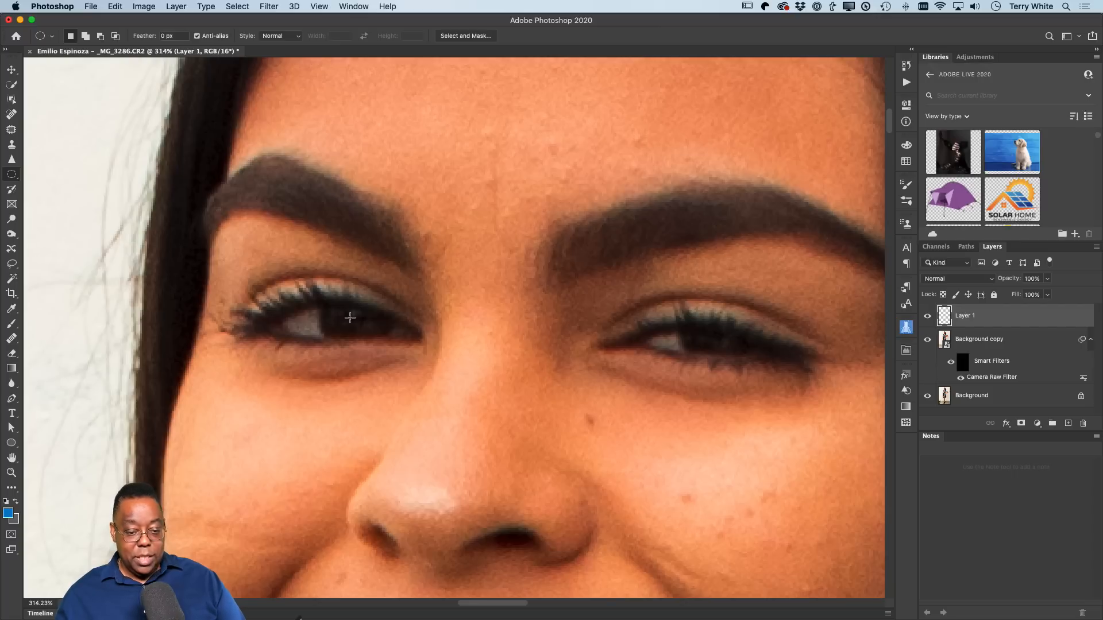
left_click_drag(343, 315, 364, 313)
left_click_drag(366, 312, 366, 312)
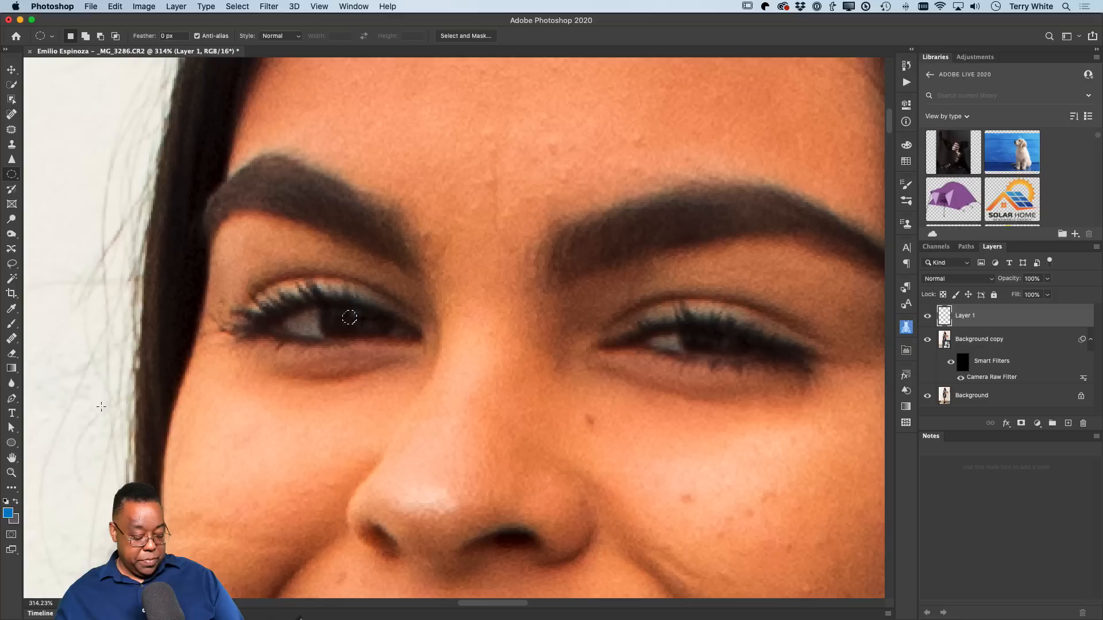
Step: Make white the foreground color, fill the circular selection with it as a catchlight, and deselect
key("d")
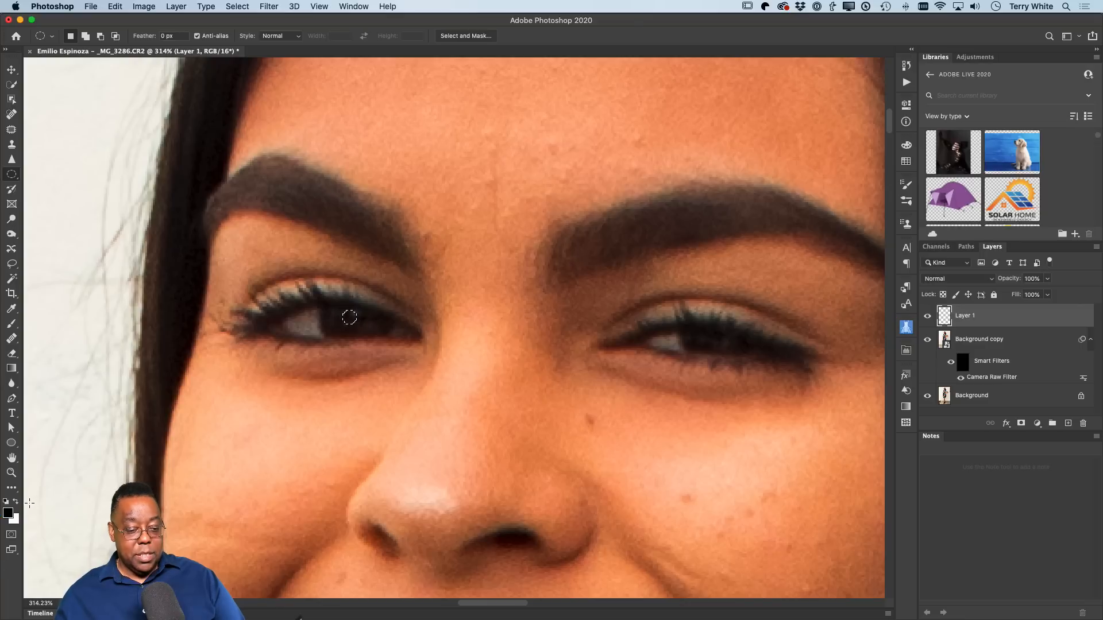
left_click(16, 503)
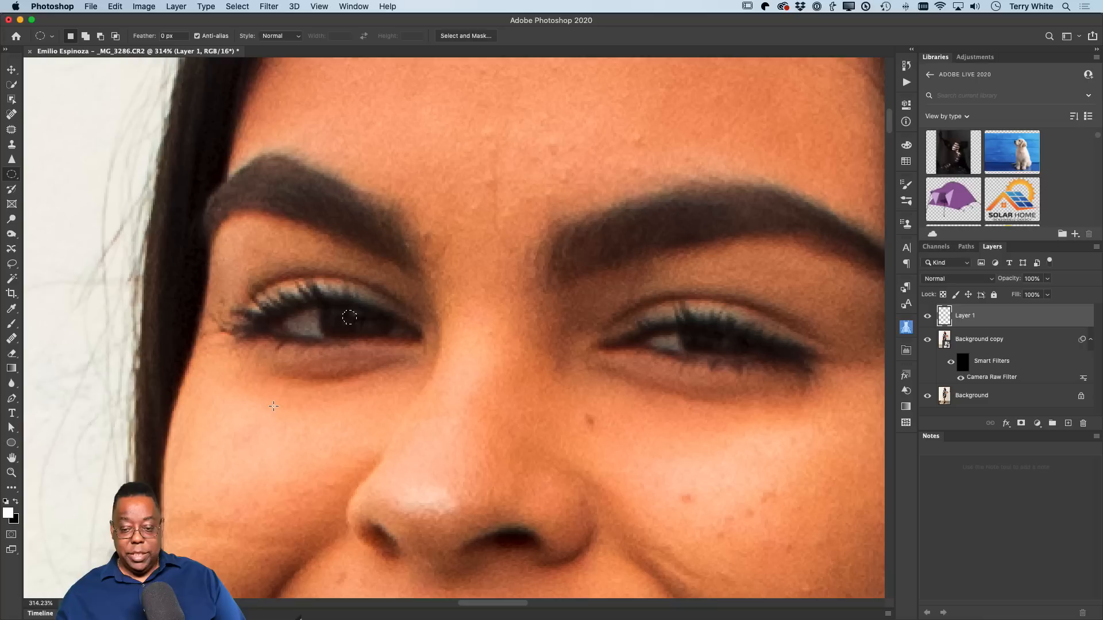
key("b")
left_click(350, 317)
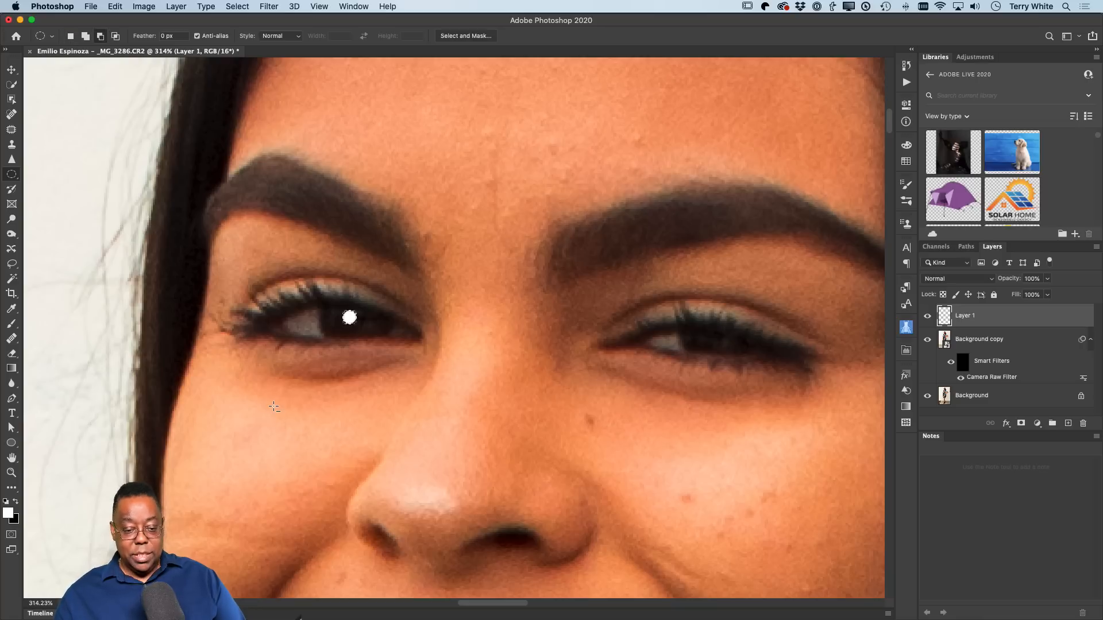
key("super+d")
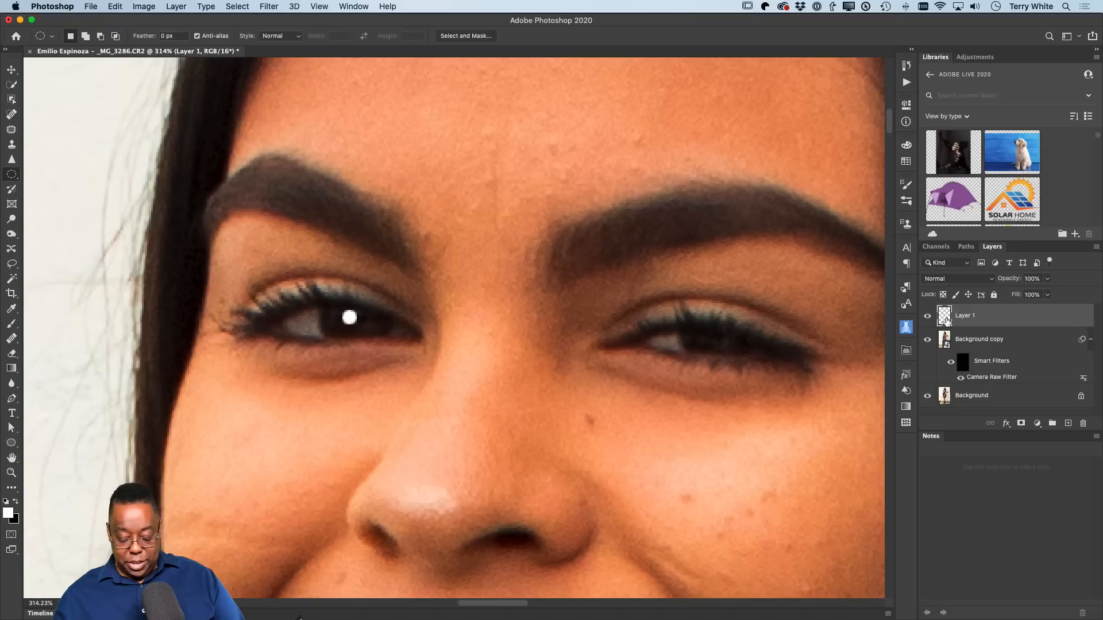
Step: Duplicate the catchlight layer and move the copy onto the pupil of the eye on the image's right
key("super+j")
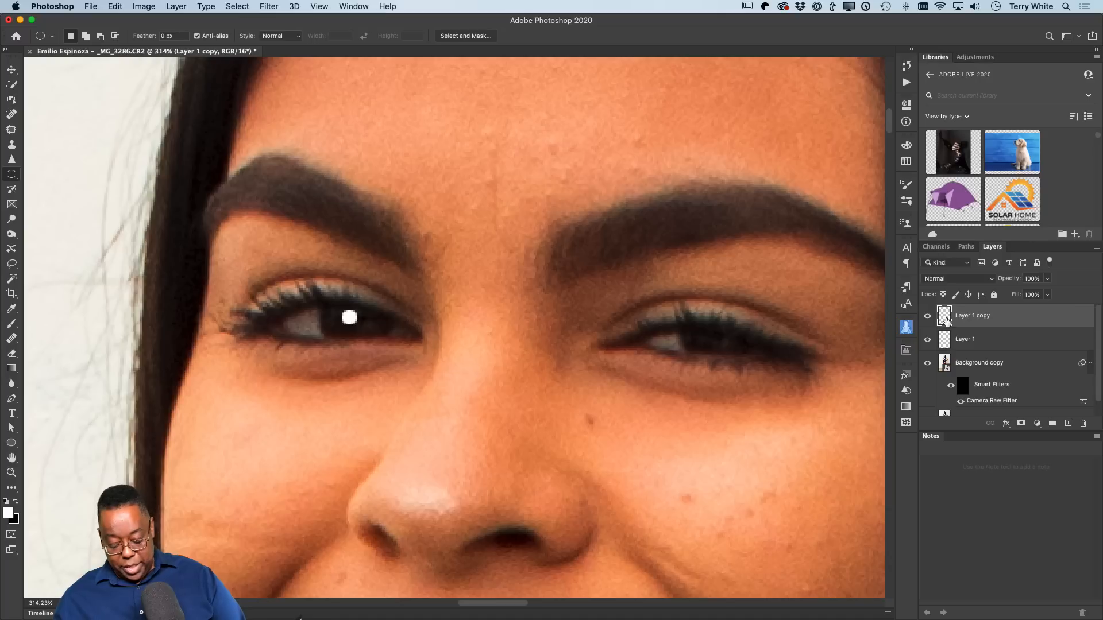
key("v")
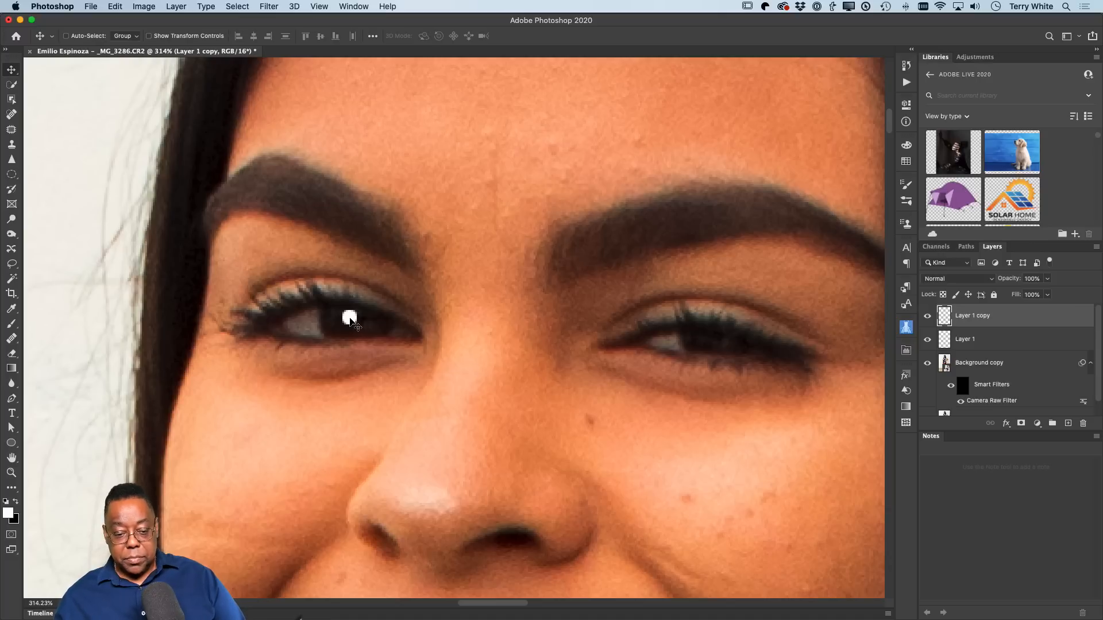
left_click_drag(352, 318, 725, 342)
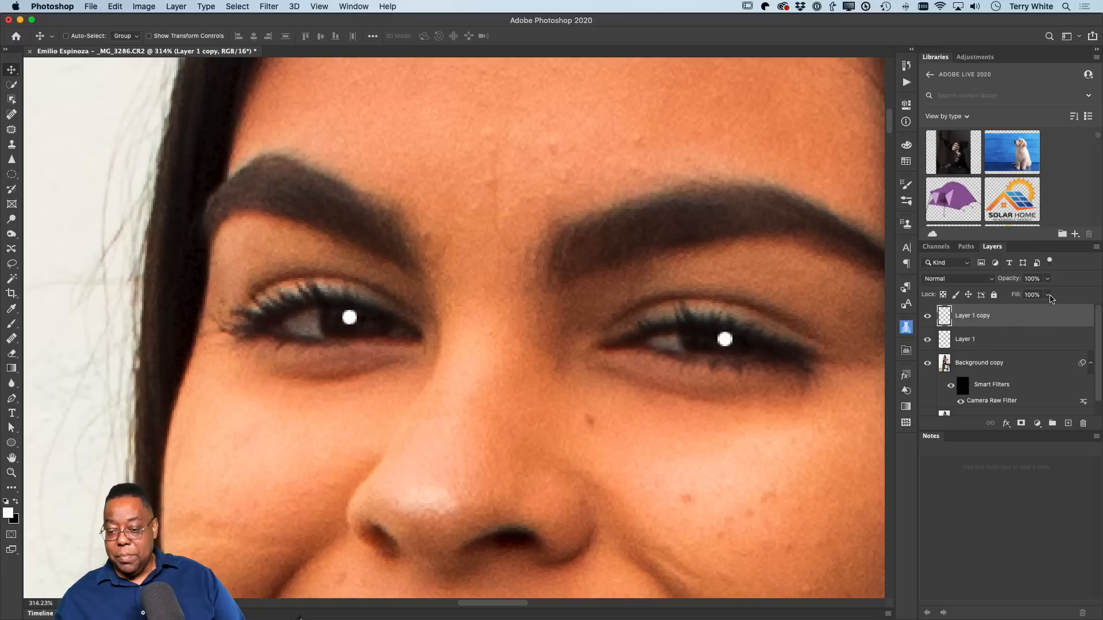
Step: Merge the two catchlight layers into one and set the merged layer's opacity to 30%
left_click(1029, 338, "shift")
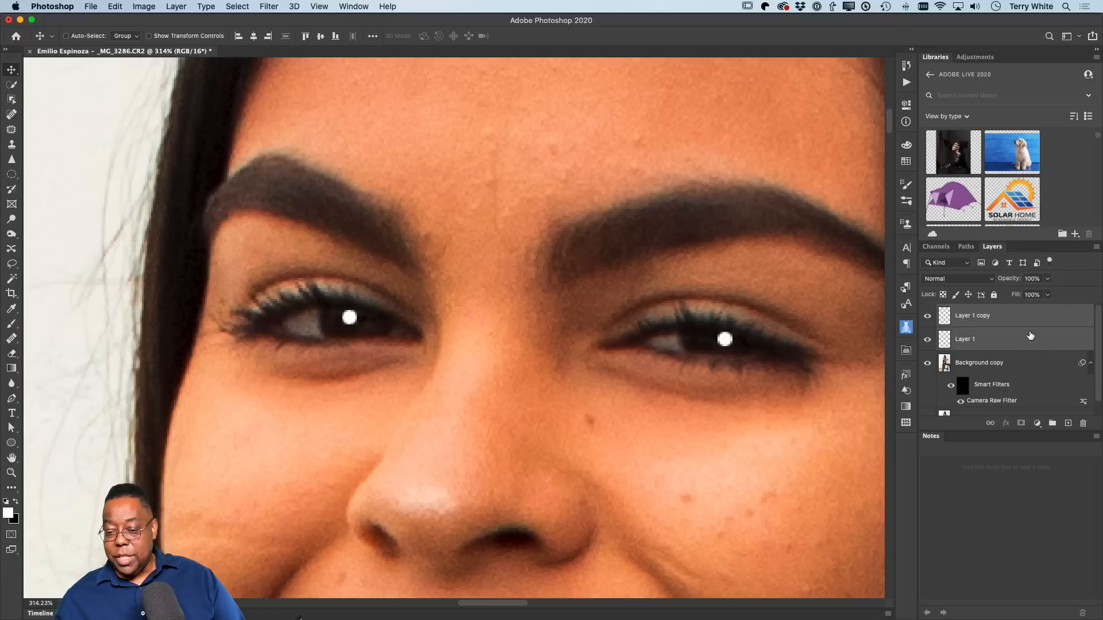
left_click(1096, 248)
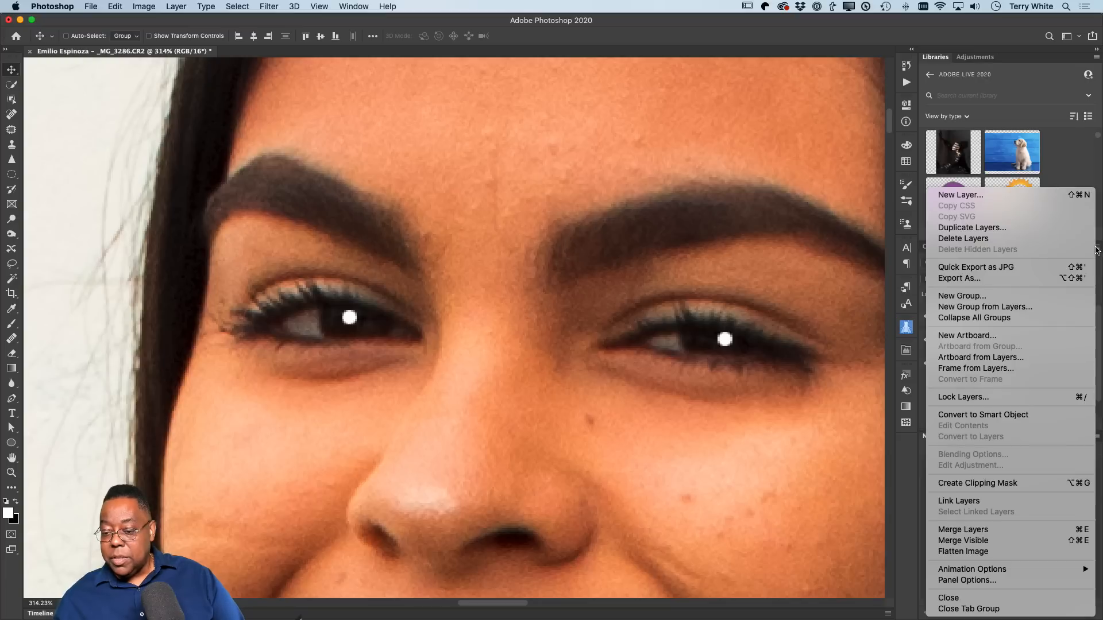
left_click(997, 529)
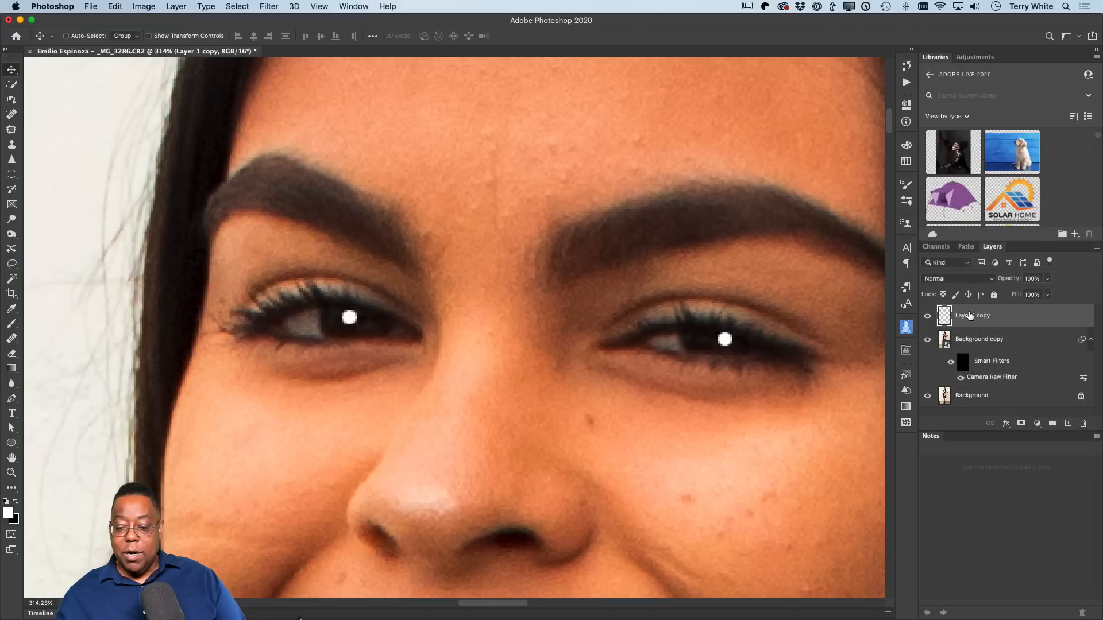
left_click_drag(1015, 280, 973, 282)
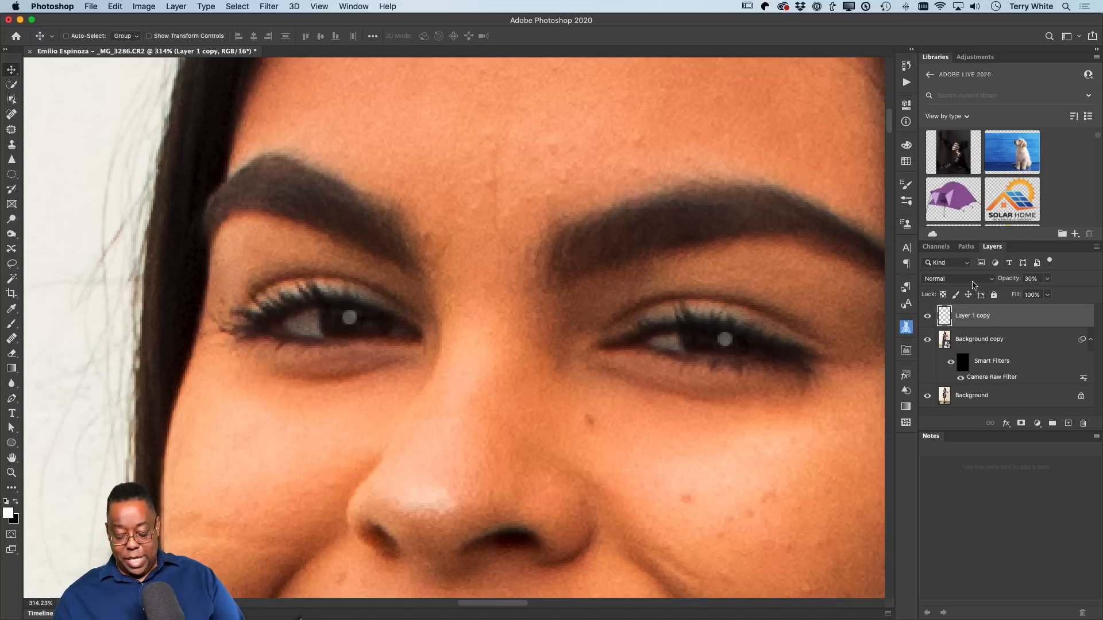
Step: Save the retouched portrait with its layers and close the document
key("super+0")
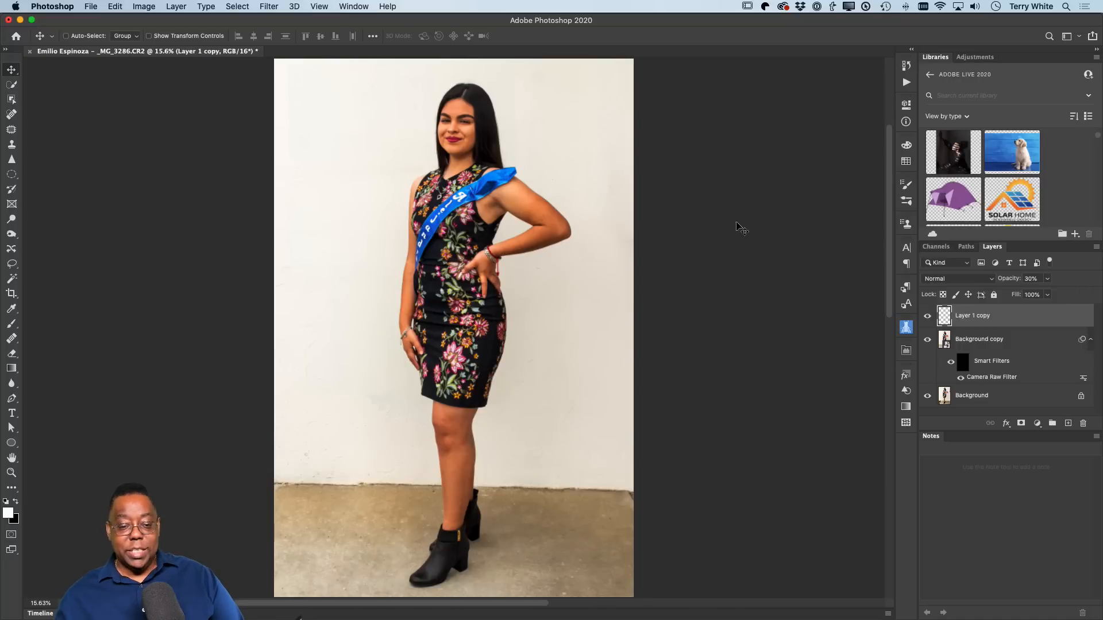
key("z")
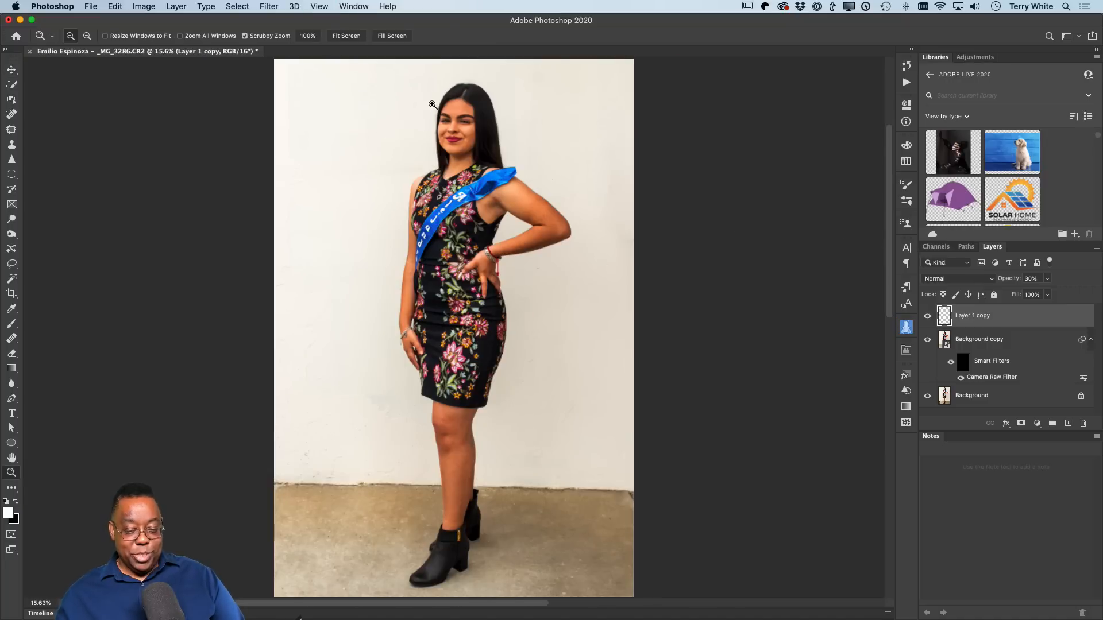
left_click_drag(447, 112, 512, 181)
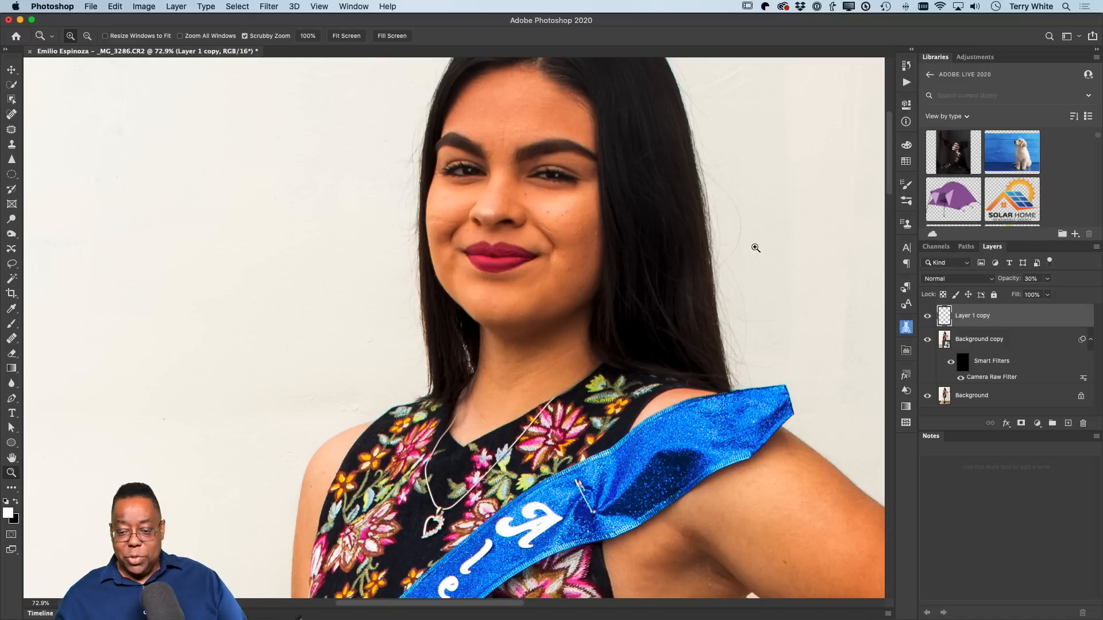
key("super+s")
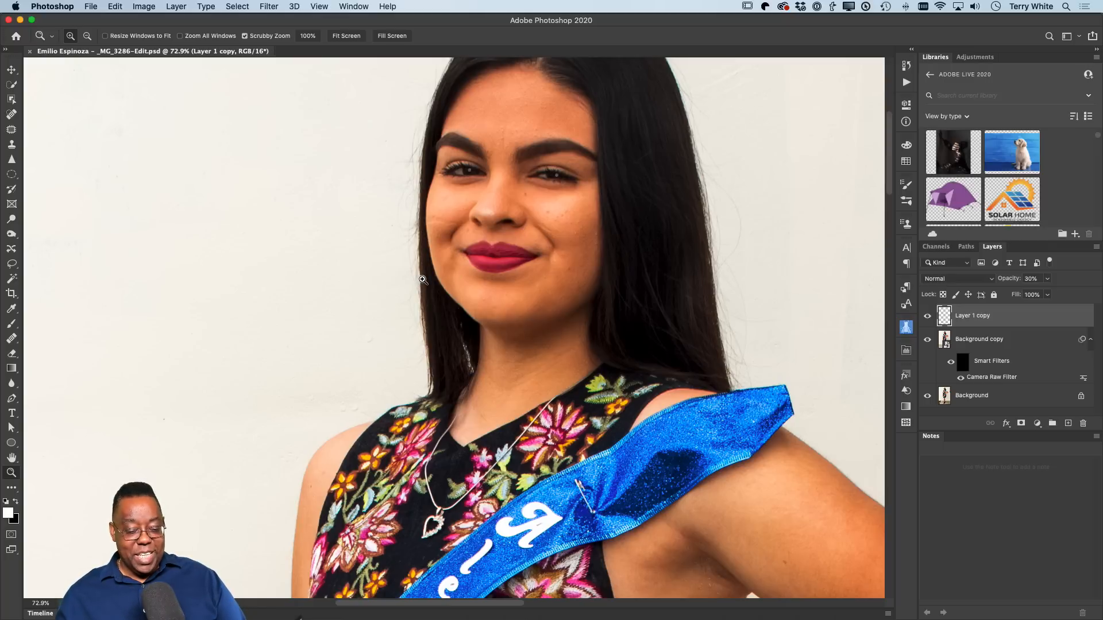
key("super+w")
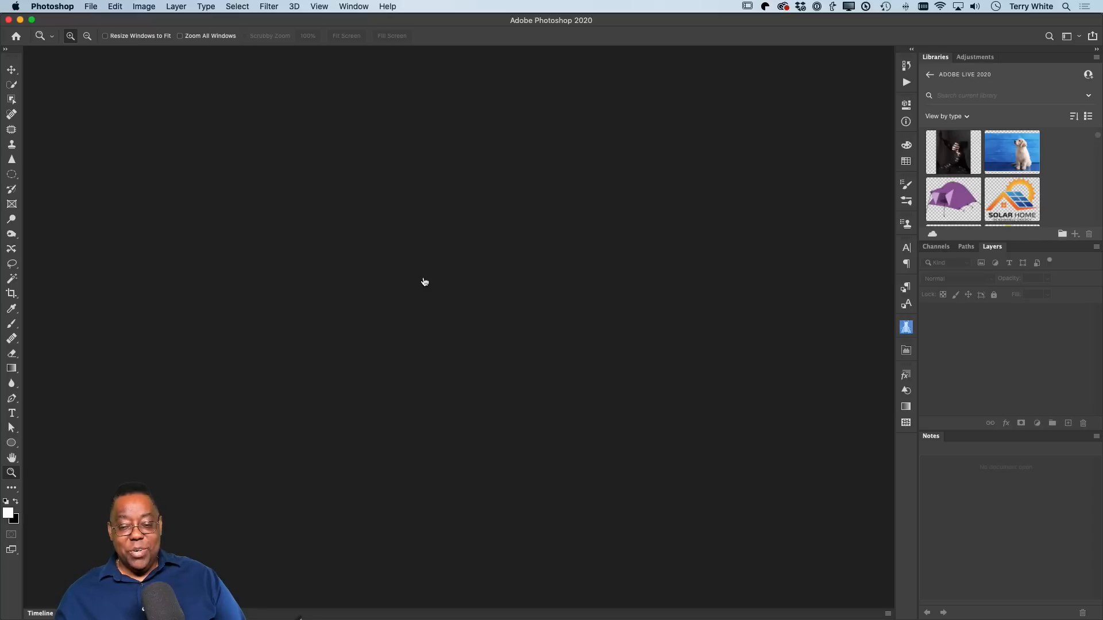
Step: Switch to Lightroom Classic and select the original raw portrait _MG_3286.CR2 in the Library grid
key("super+Tab")
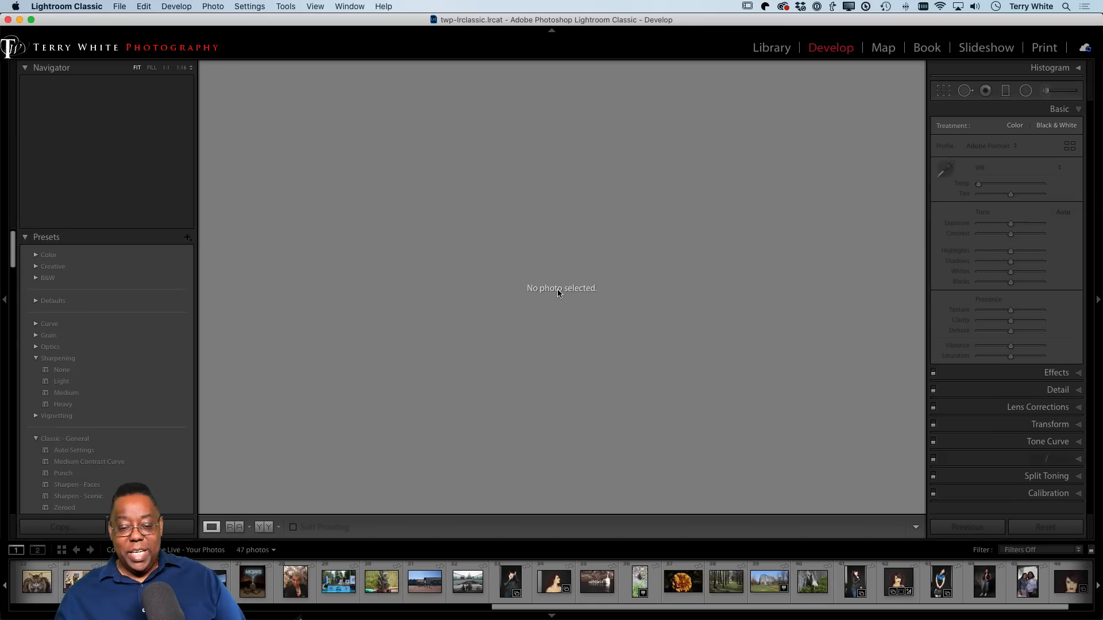
key("super+alt+1")
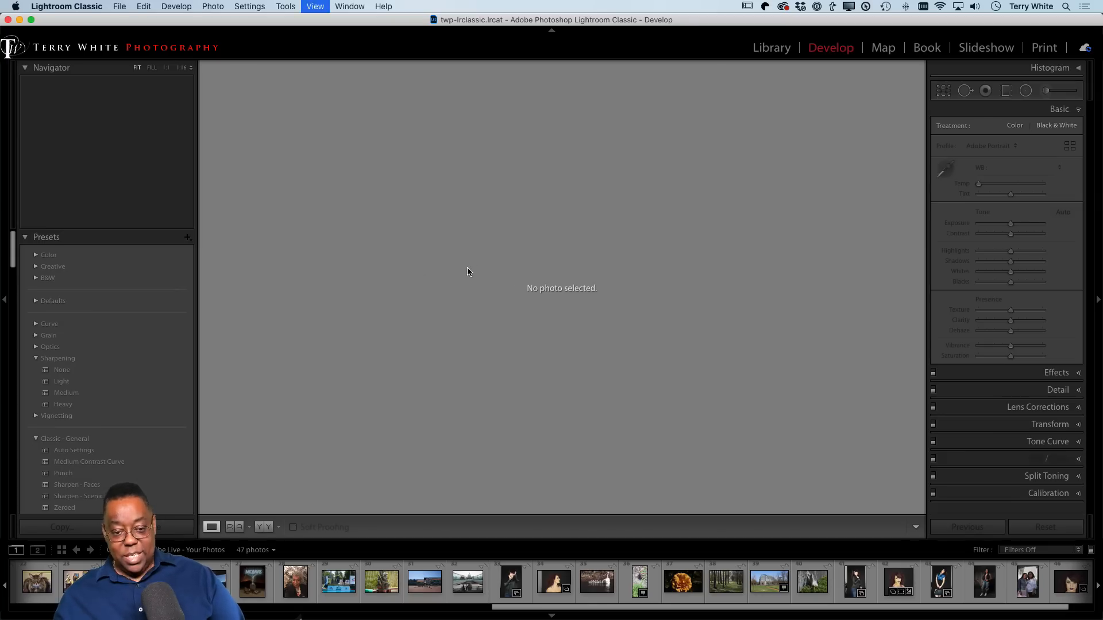
scroll(561, 272, "down", 5)
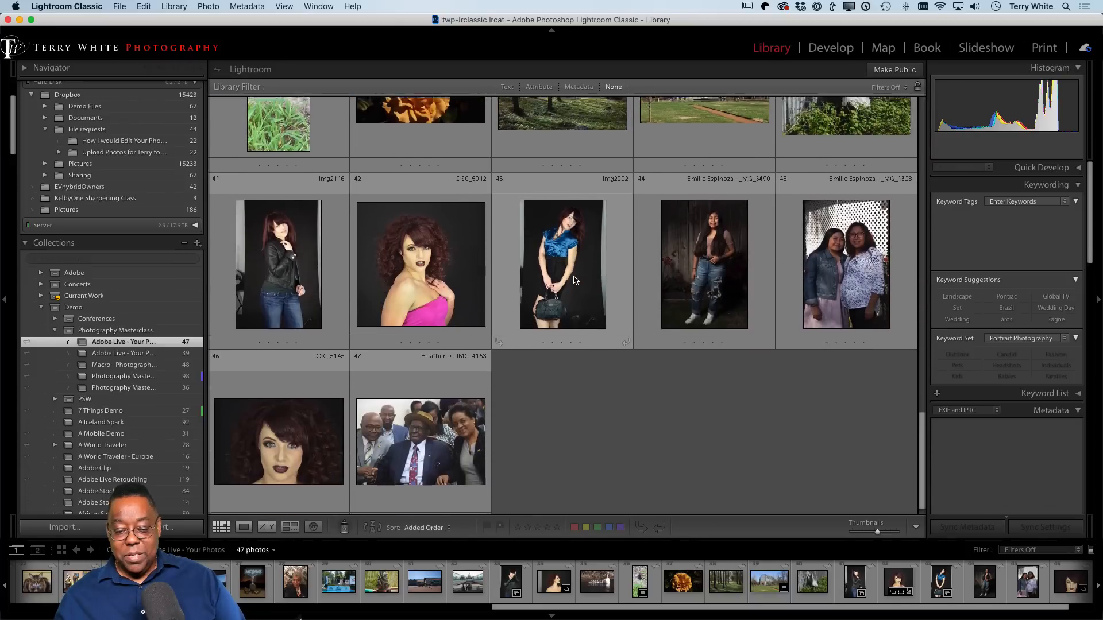
scroll(574, 280, "up", 5)
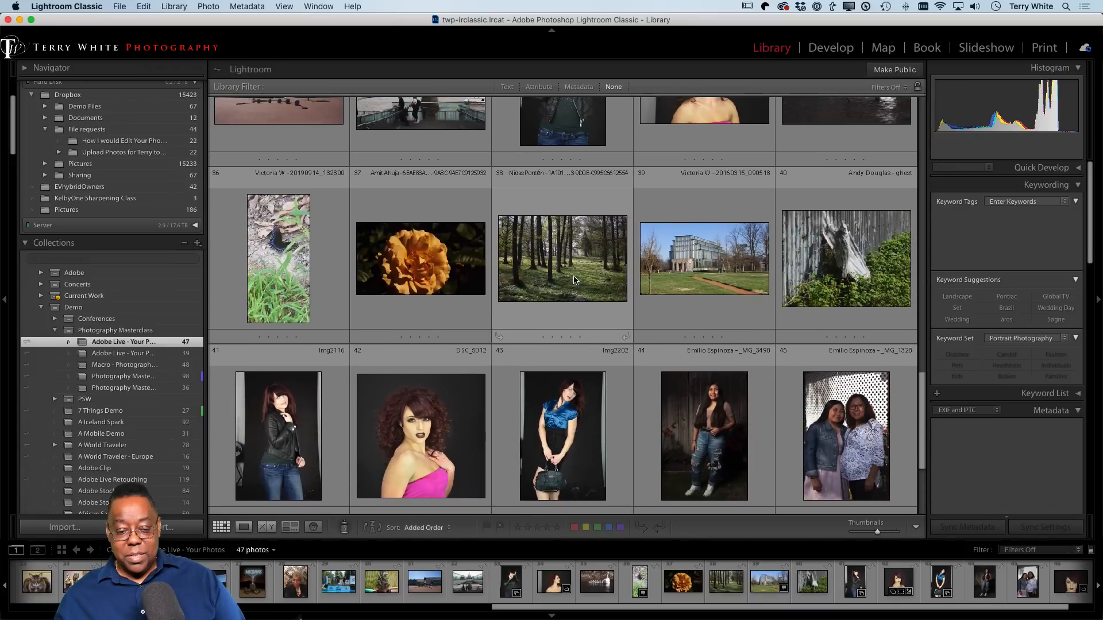
scroll(575, 280, "up", 10)
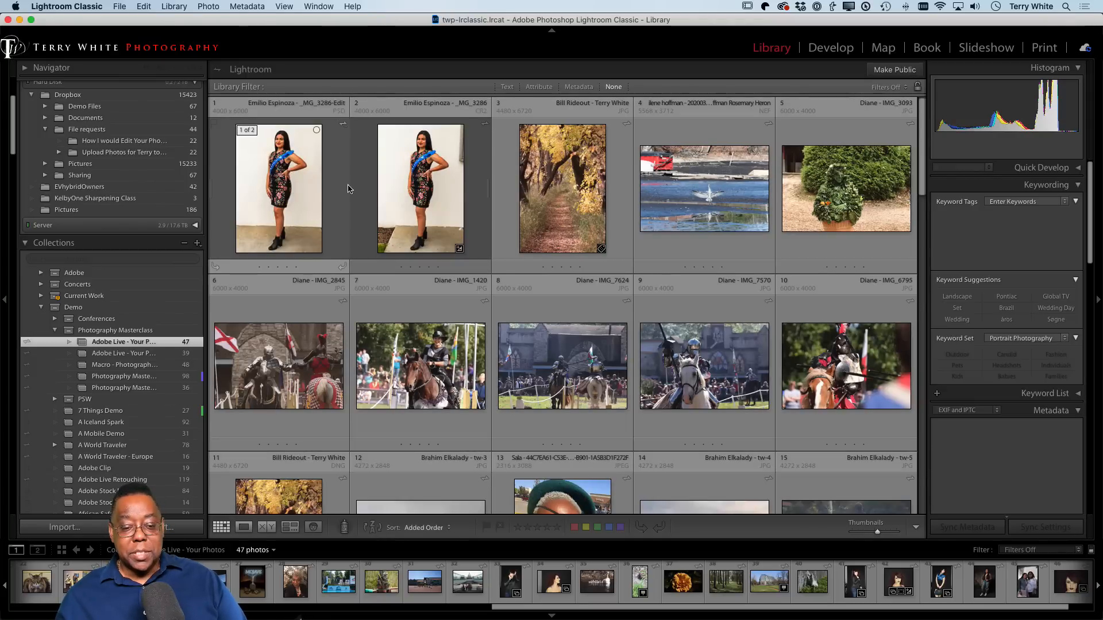
left_click(413, 183)
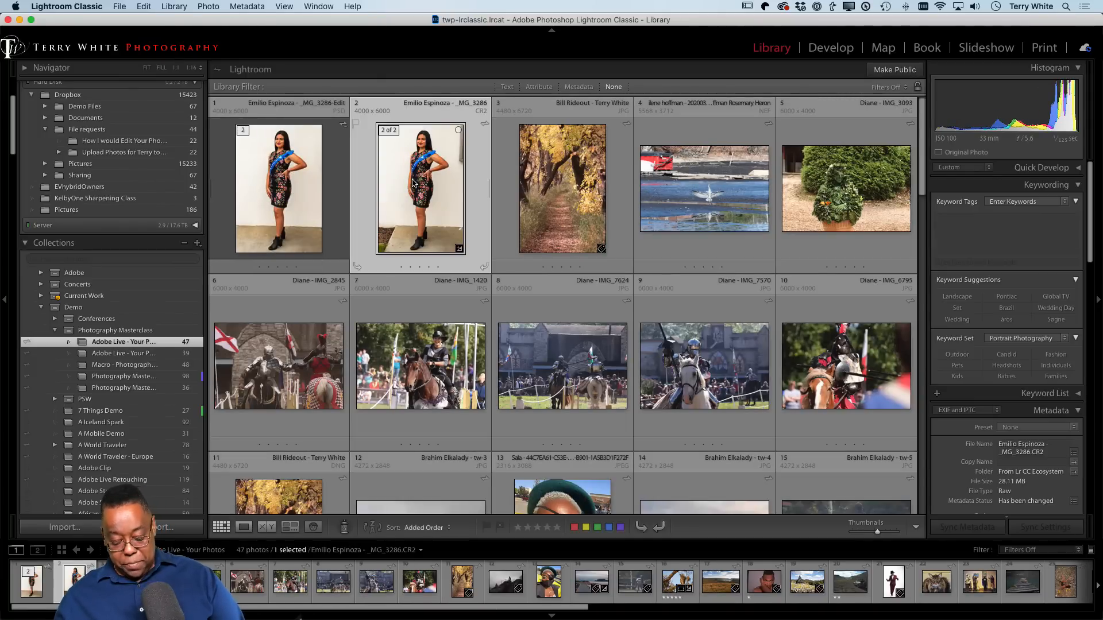
Step: Compare the original portrait with the retouched version in full-screen view, then return to the grid
key("f")
key("Left")
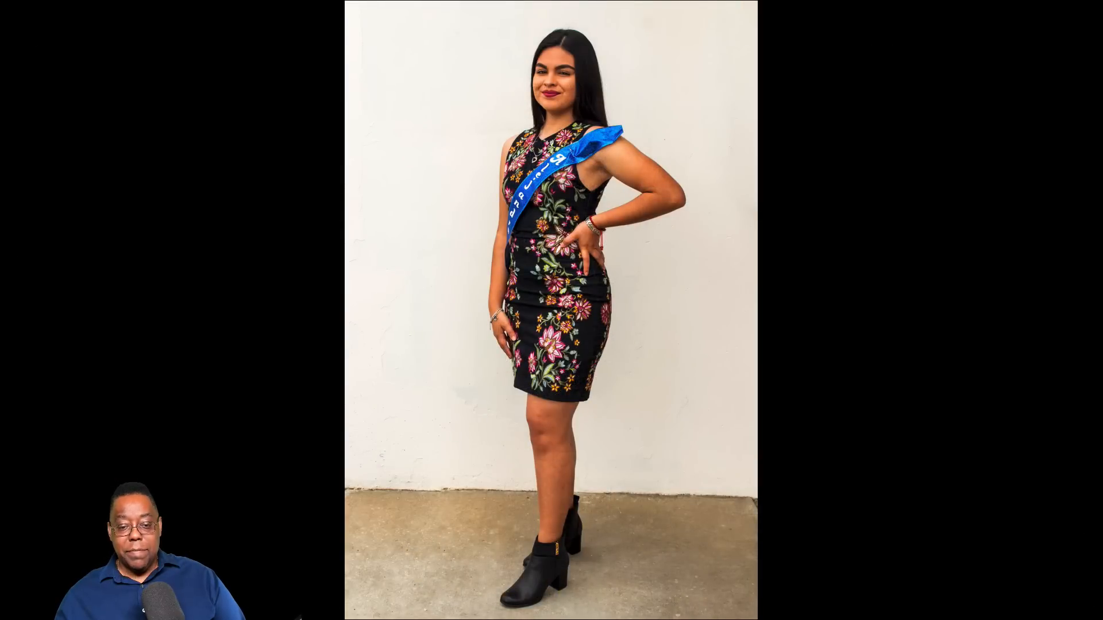
key("Right")
key("Left")
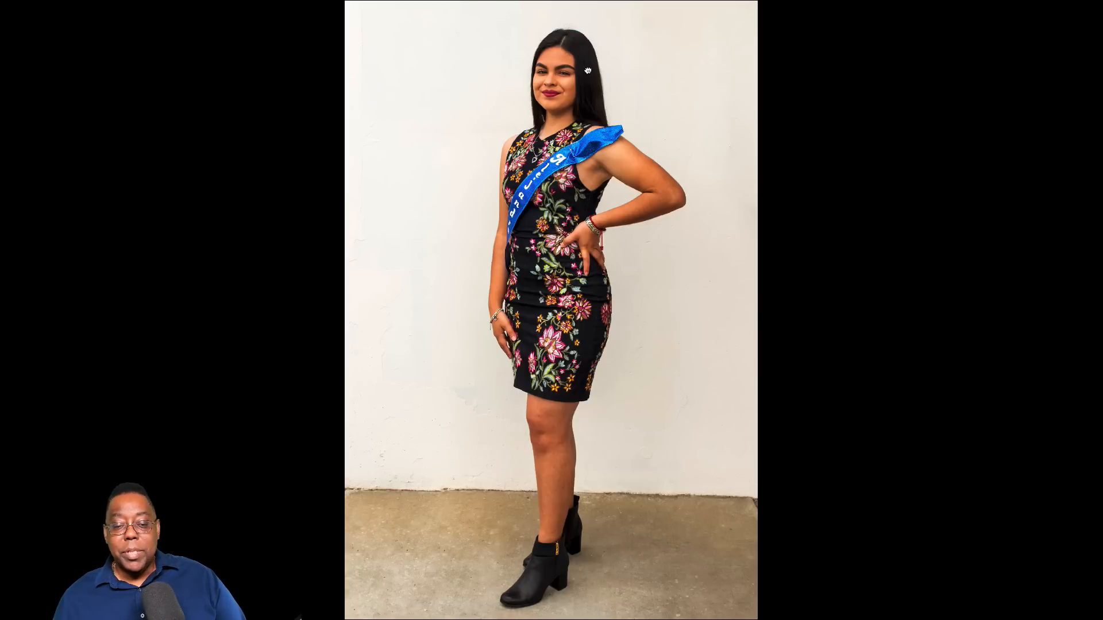
left_click_drag(588, 70, 668, 153)
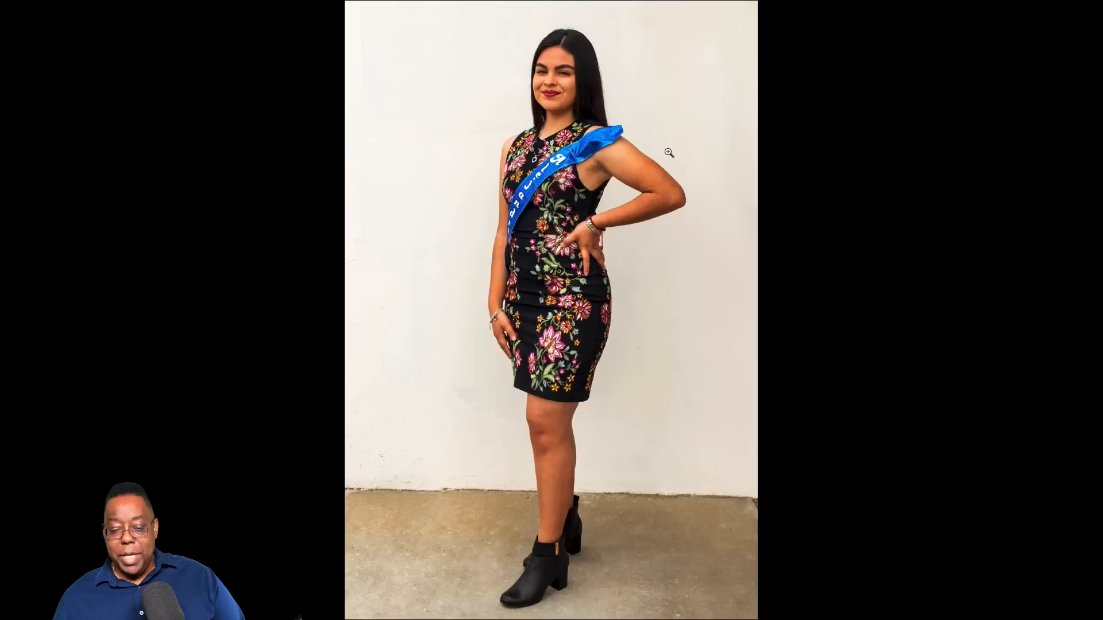
key("f")
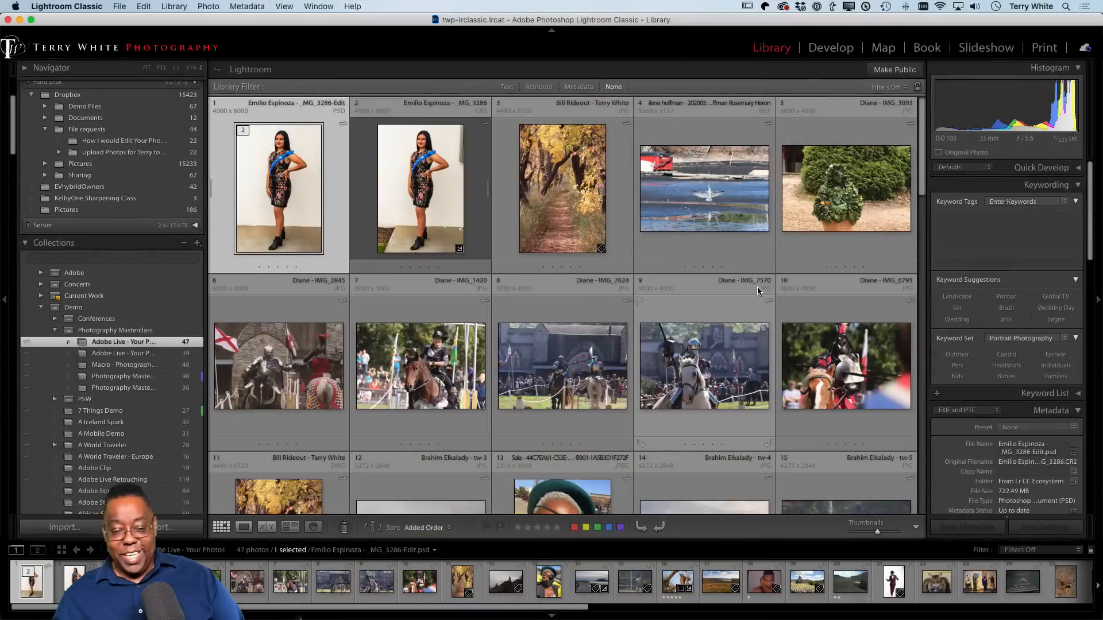
Step: Examine the original raw portrait close up for color fringing along the hair and check its metadata
left_click(444, 196)
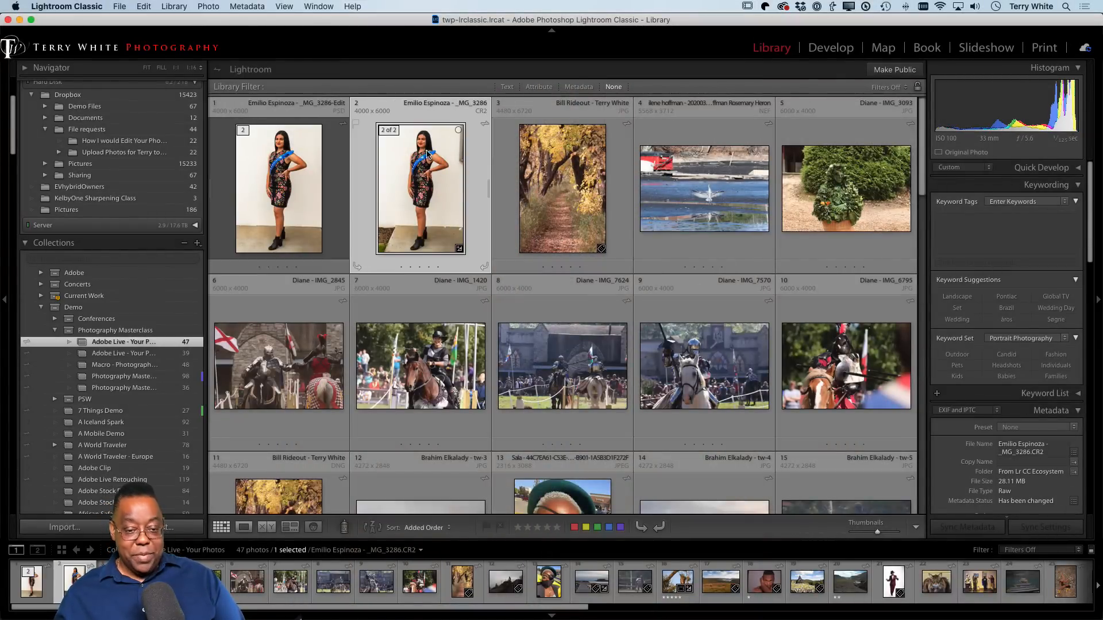
key("z")
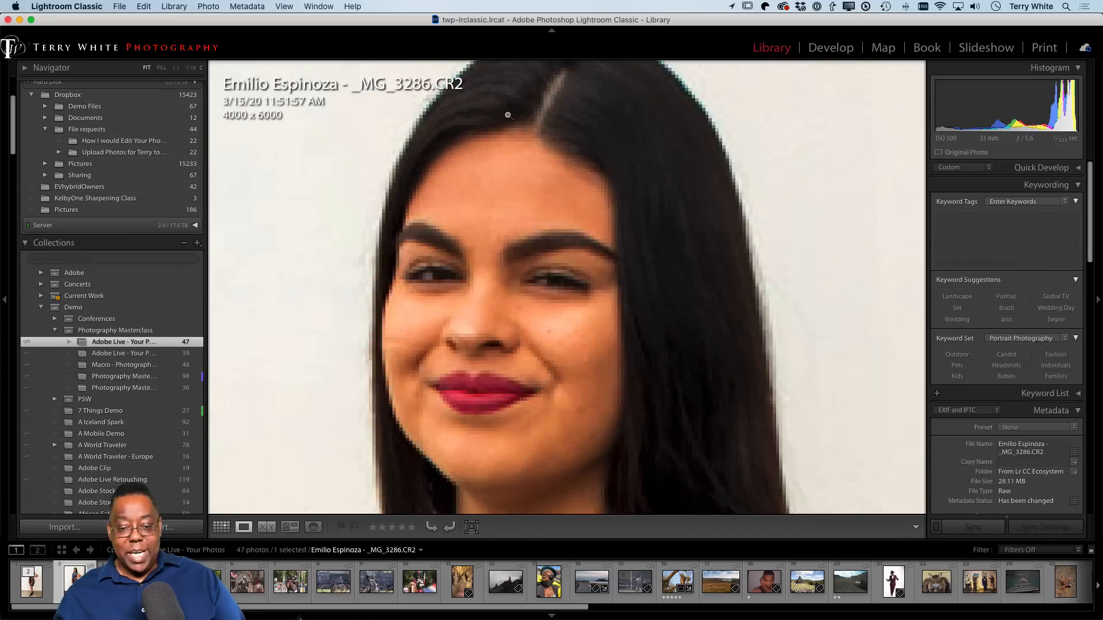
left_click(507, 113)
left_click(505, 150)
left_click(504, 153)
left_click(561, 131)
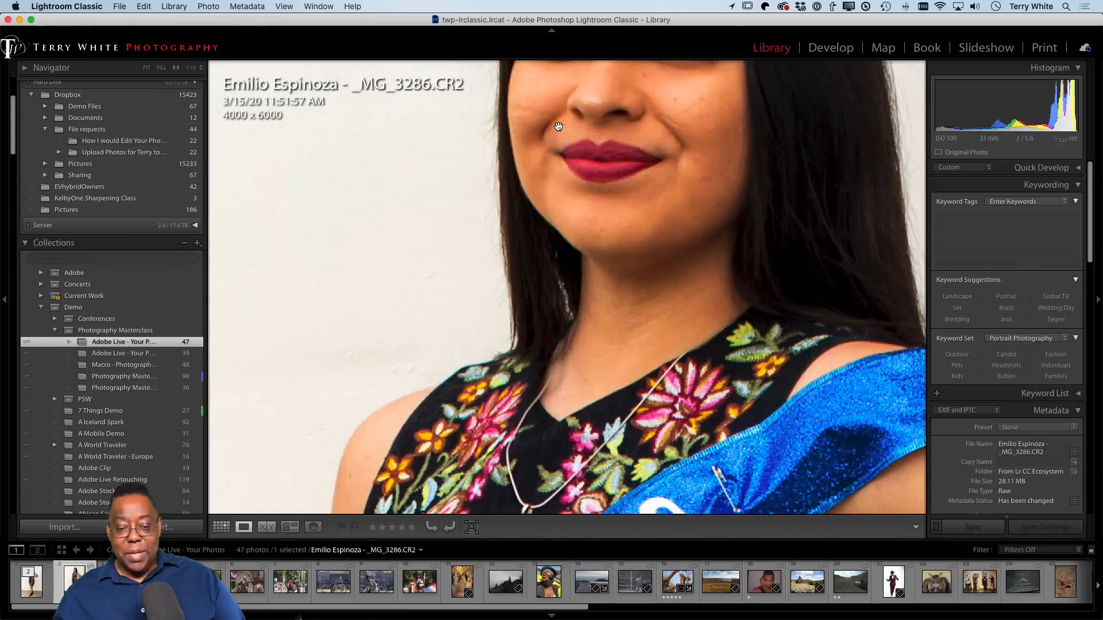
left_click_drag(608, 102, 532, 413)
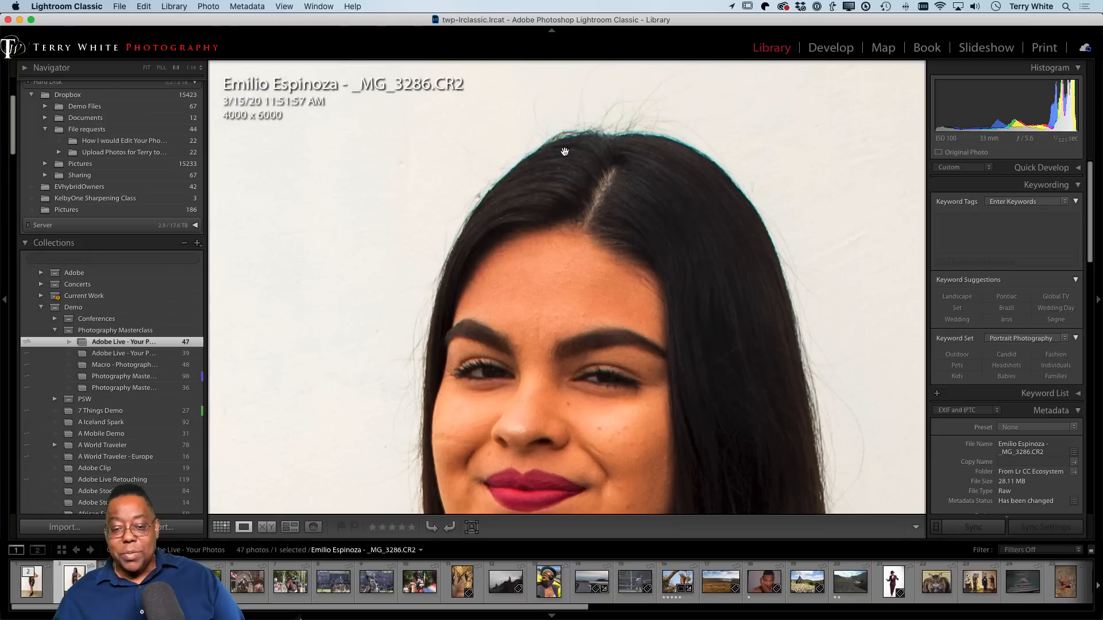
scroll(1000, 387, "down", 10)
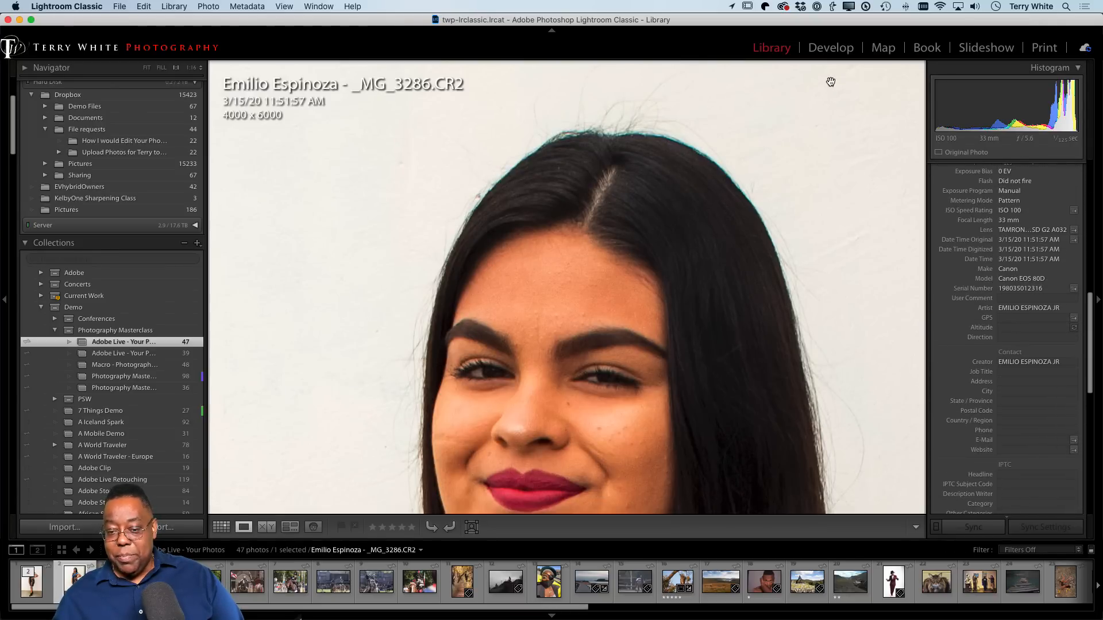
Step: Open the original raw portrait in Develop and turn on Remove Chromatic Aberration in its lens corrections, checking the hair edge
left_click(831, 47)
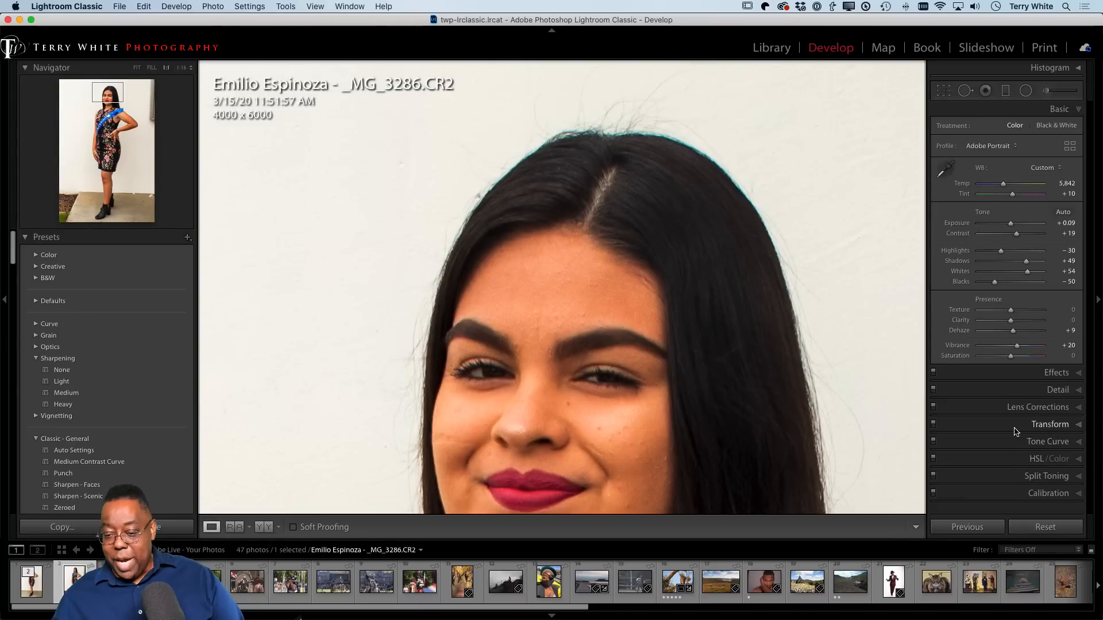
left_click(1037, 407)
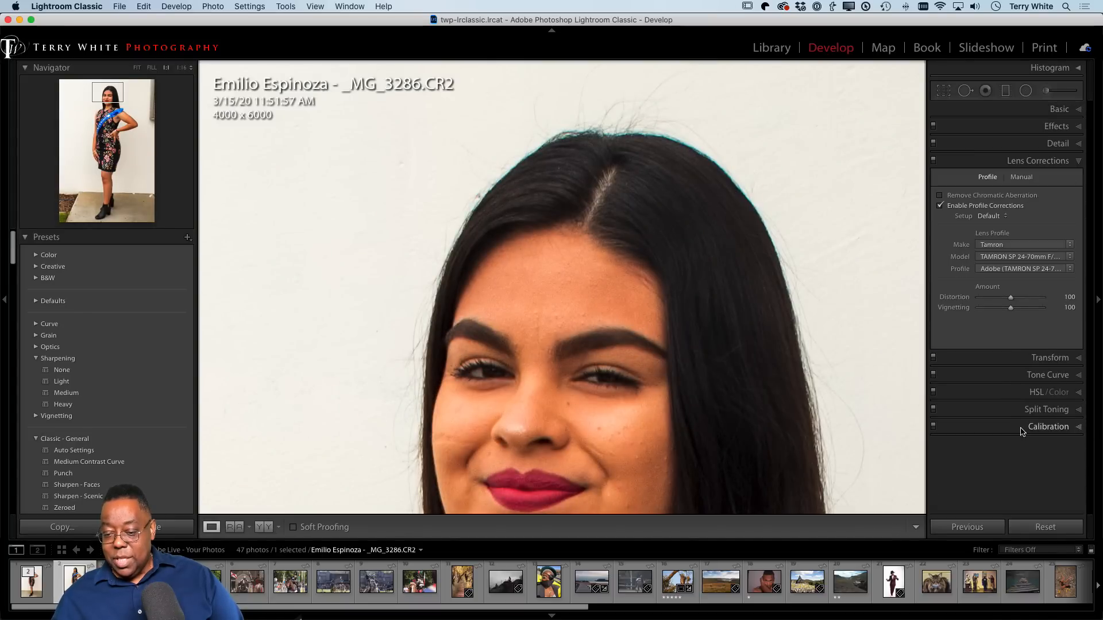
left_click(940, 196)
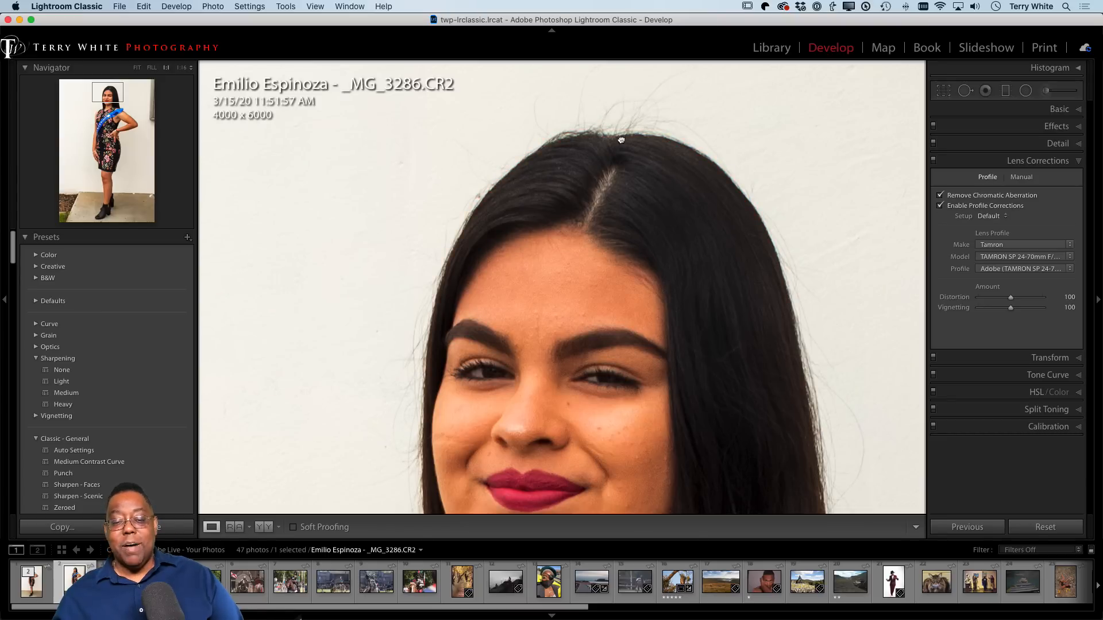
left_click(621, 140)
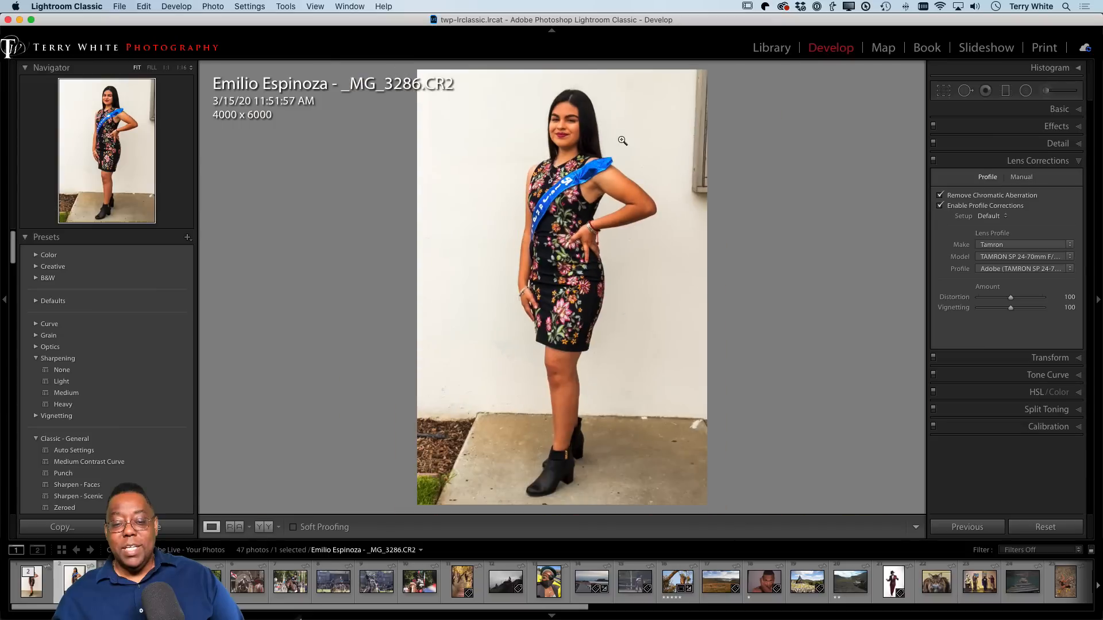
left_click(580, 104)
left_click(623, 109)
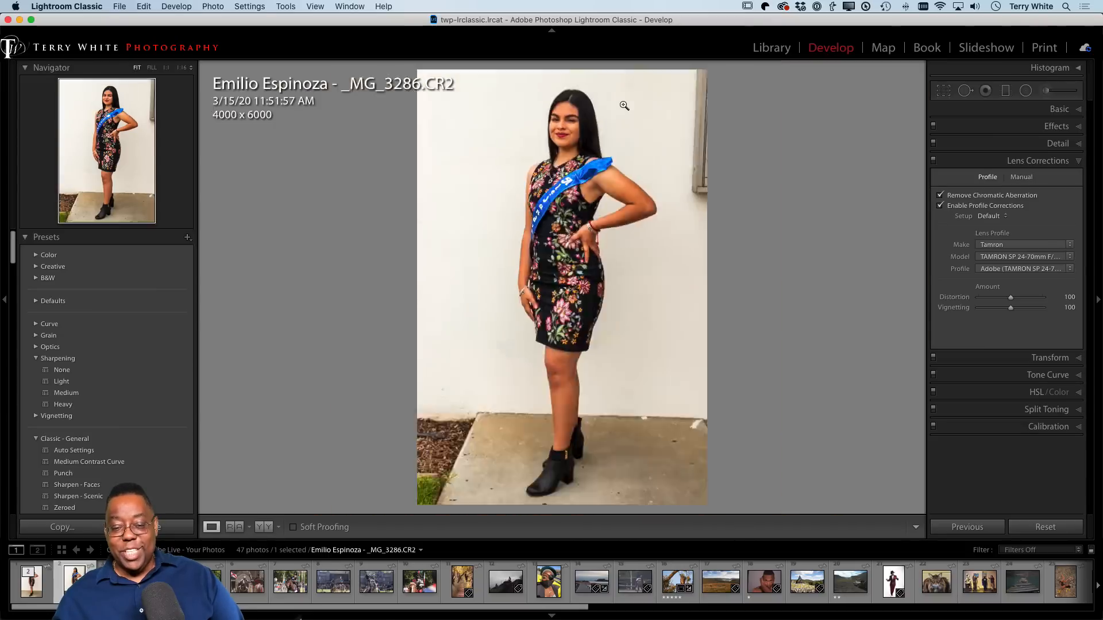
left_click(603, 119)
left_click_drag(350, 139, 689, 450)
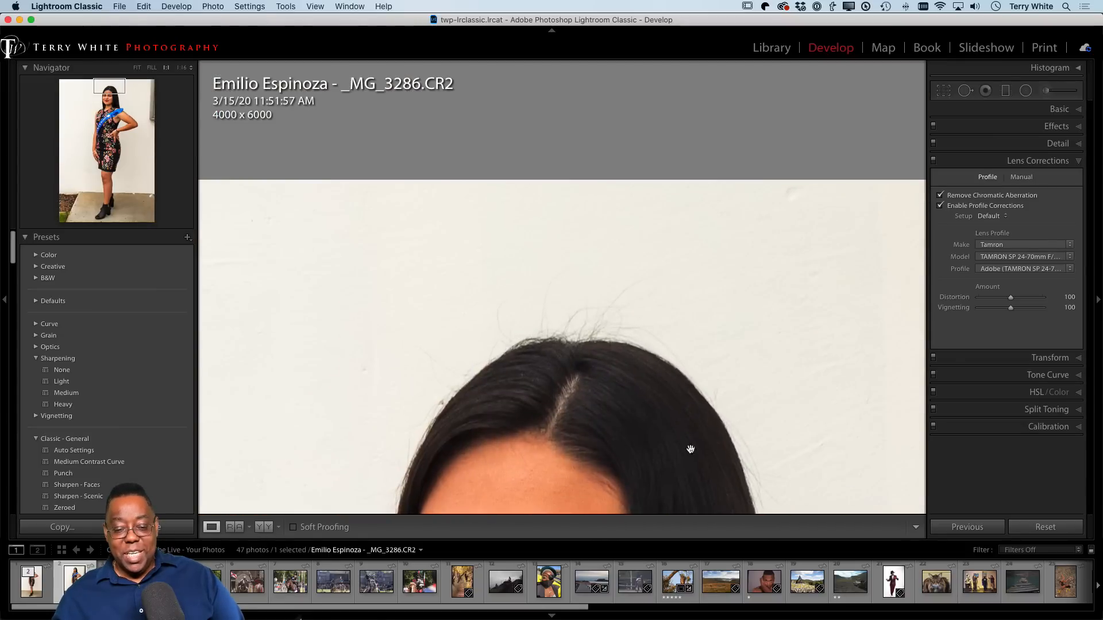
Step: Switch to the retouched _MG_3286-Edit.psd version and turn on Remove Chromatic Aberration for it
left_click(686, 346)
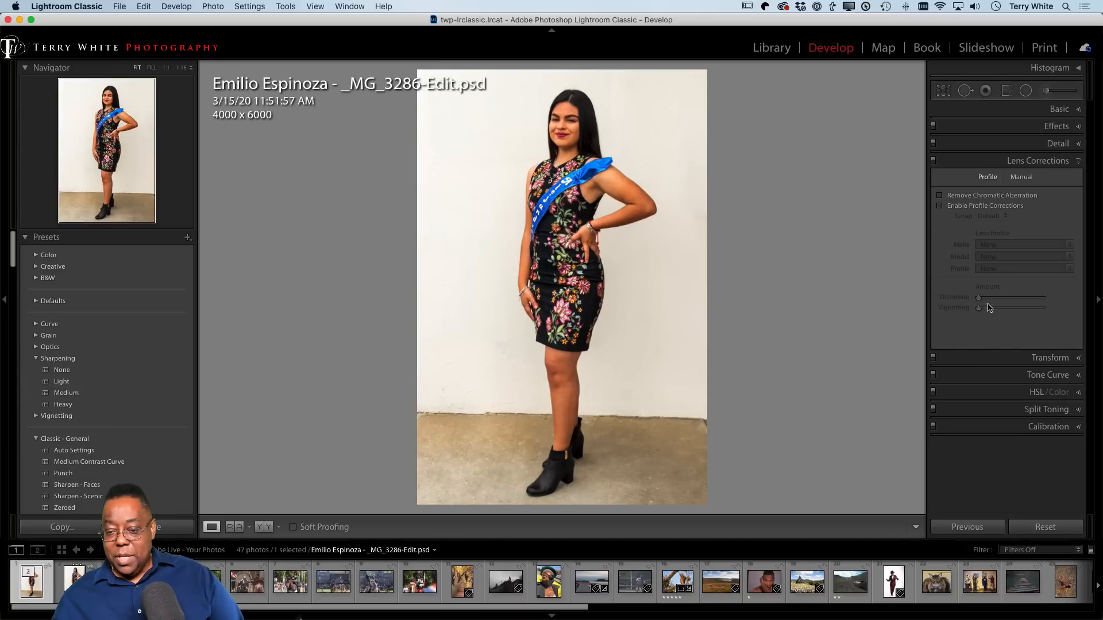
left_click(958, 196)
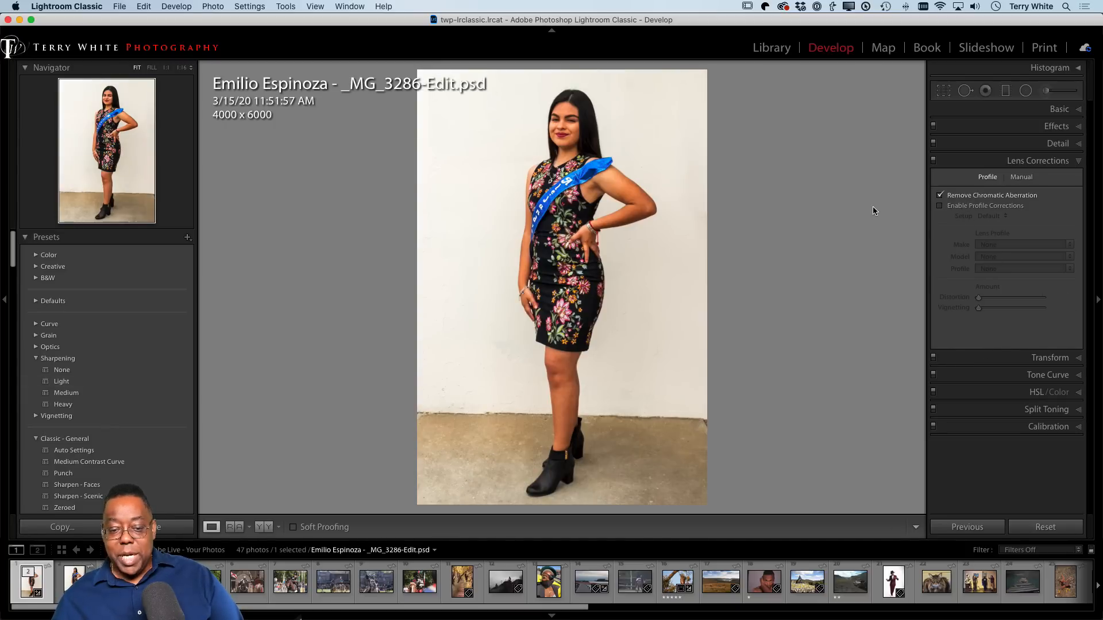
Step: Examine the retouched portrait's hair edges close up for remaining color fringing, then return to the photo grid
left_click(559, 96)
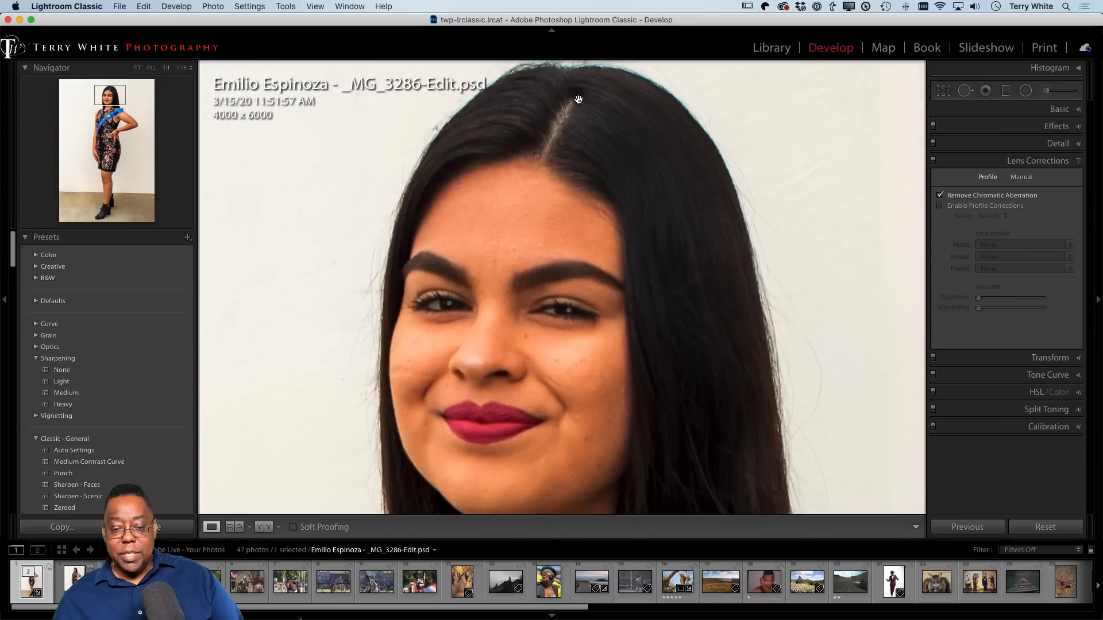
left_click_drag(580, 102, 587, 191)
left_click(587, 191)
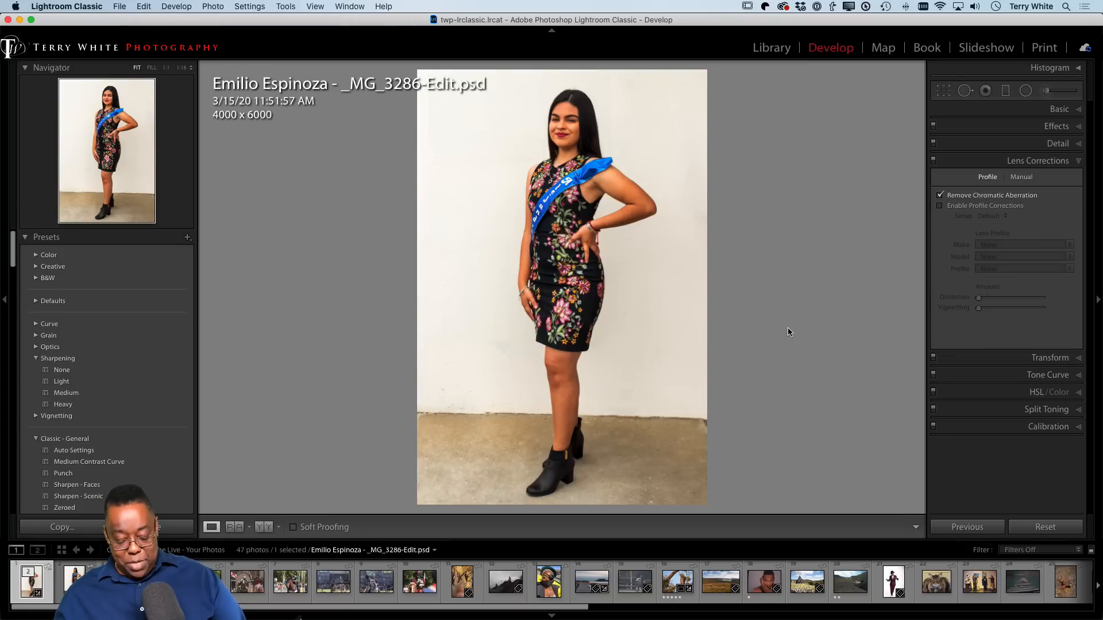
key("g")
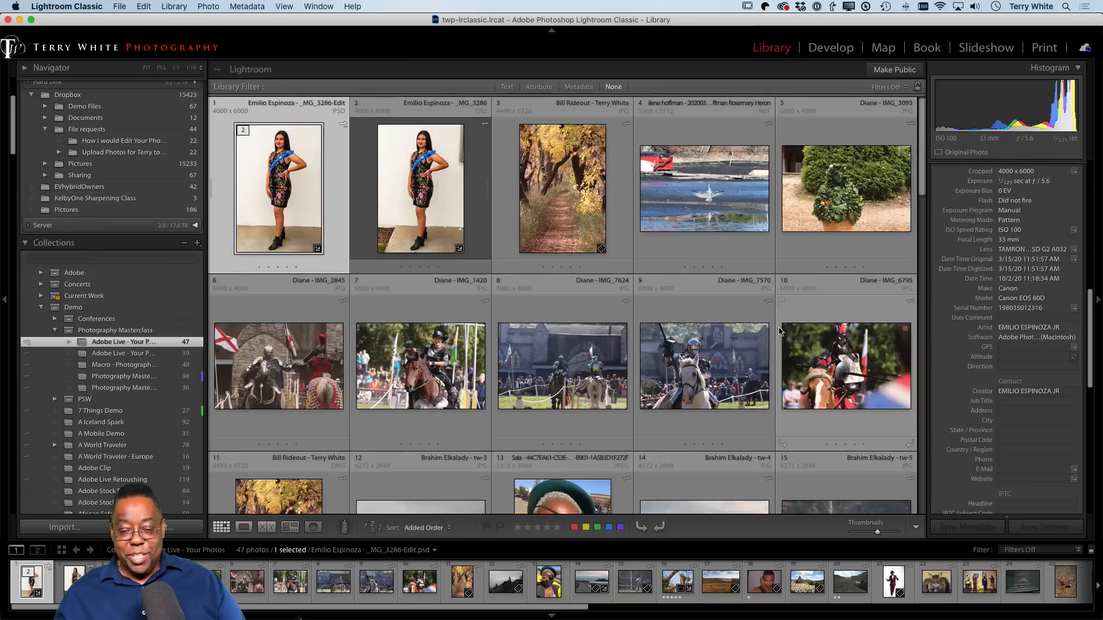
Step: Cycle through the grid's thumbnail information styles and browse the collection's photos for the next one to edit
key("j")
key("j")
key("j")
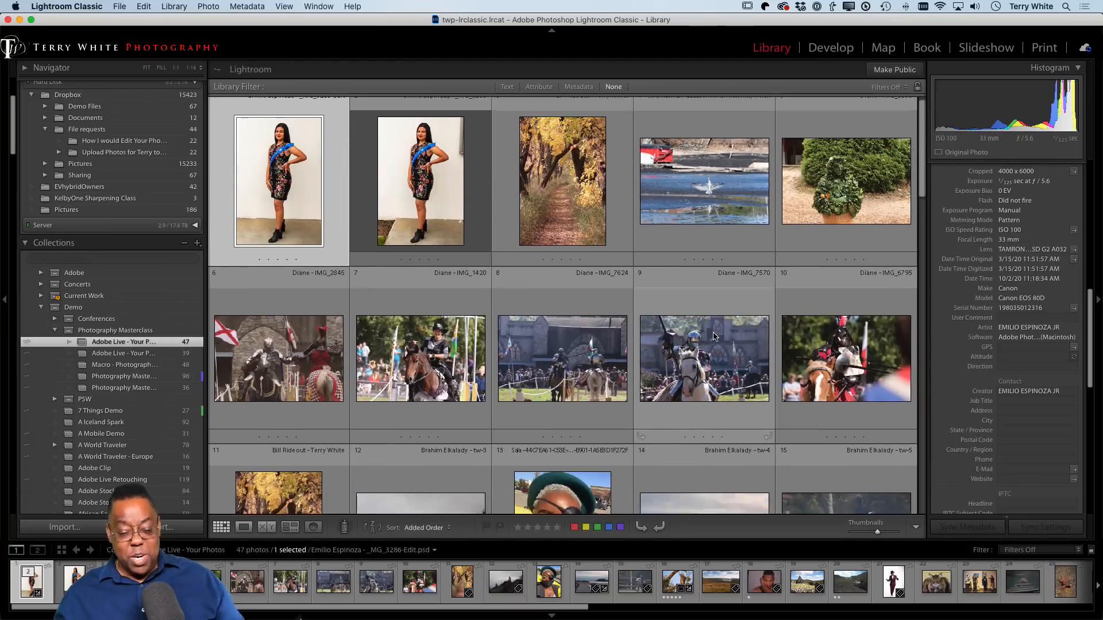
key("j")
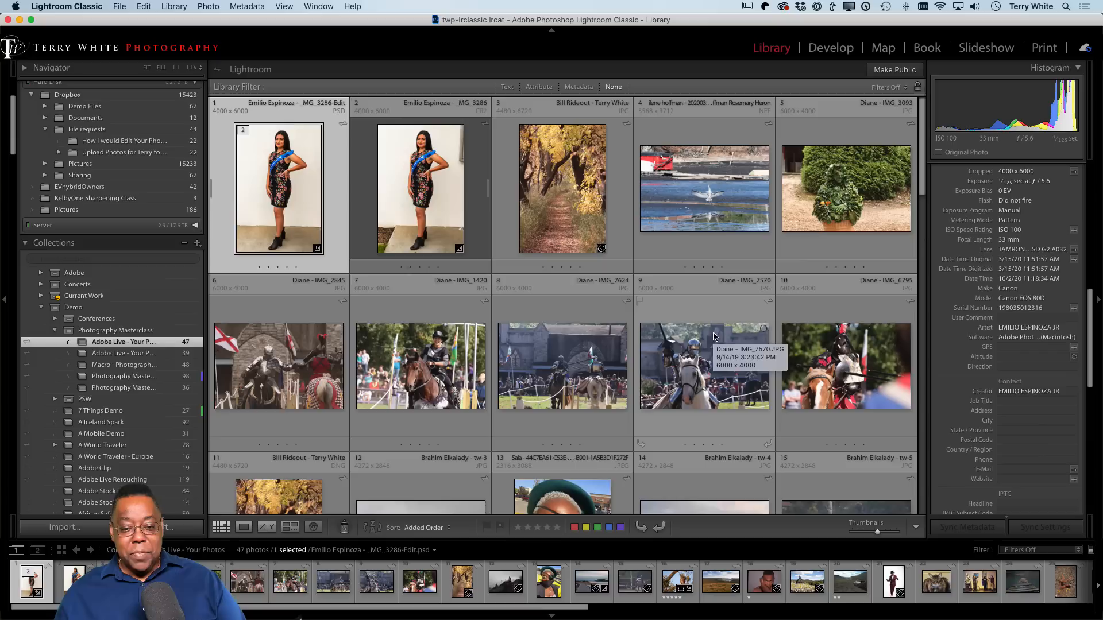
scroll(779, 333, "down", 3)
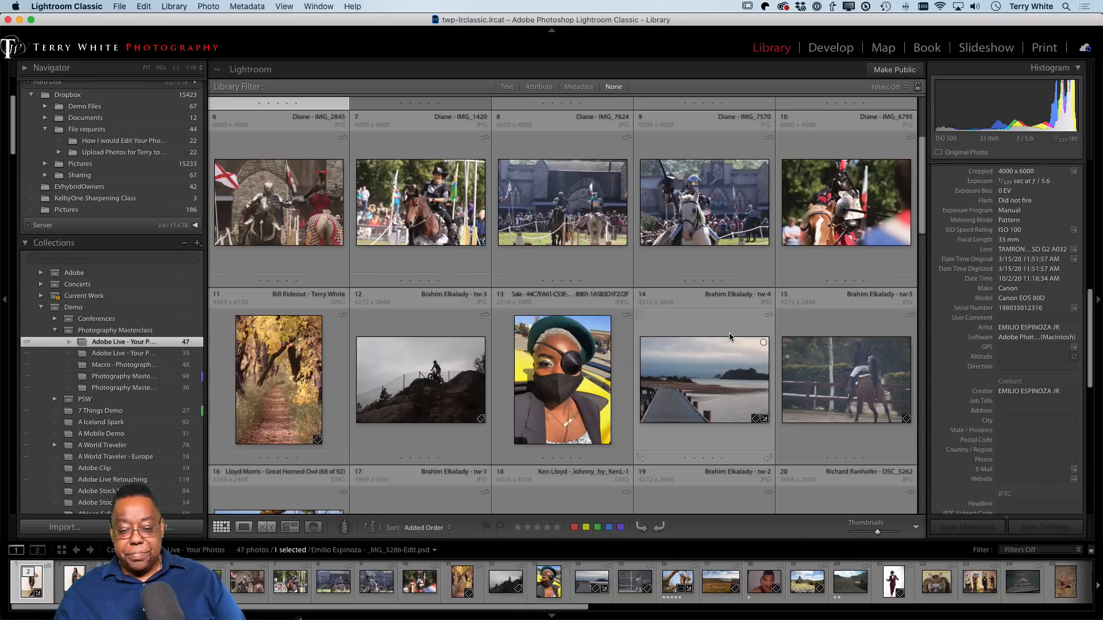
scroll(729, 337, "down", 5)
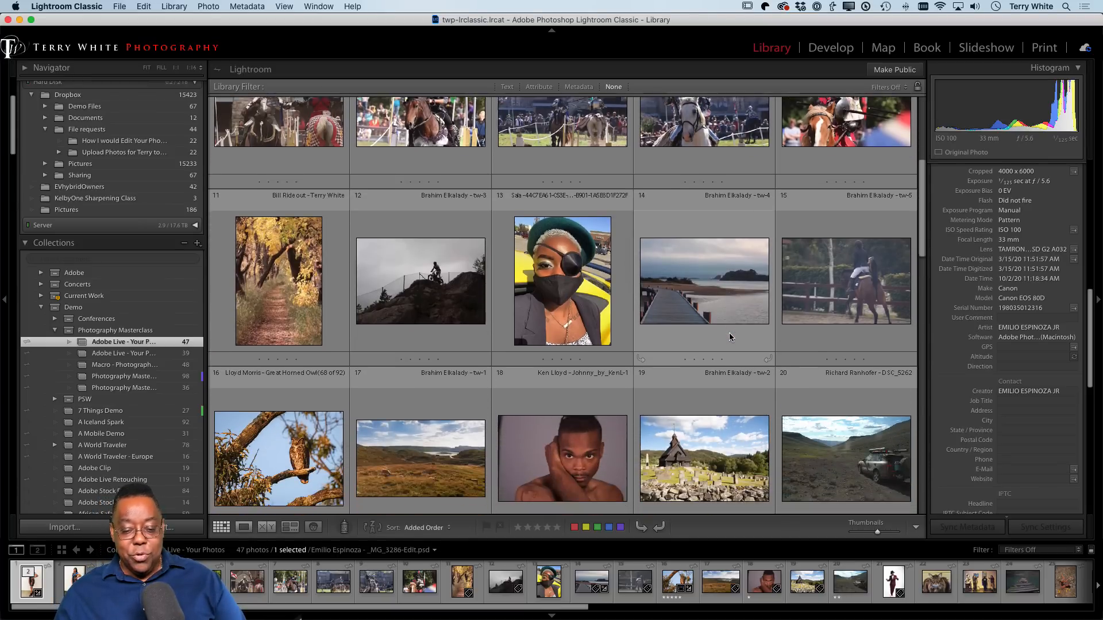
scroll(729, 336, "up", 5)
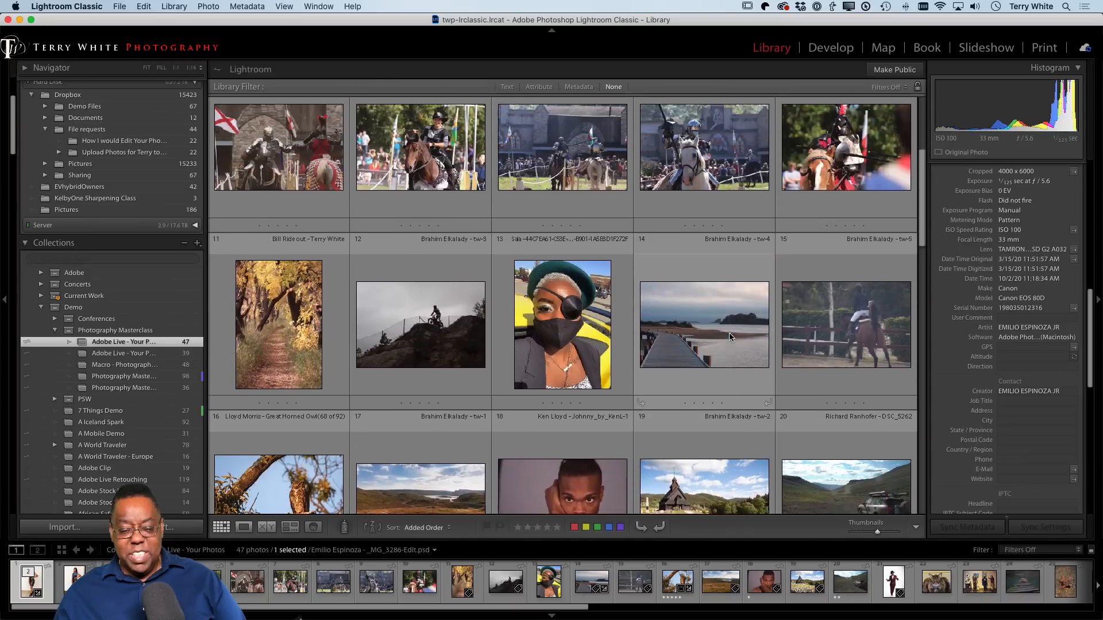
scroll(729, 337, "up", 3)
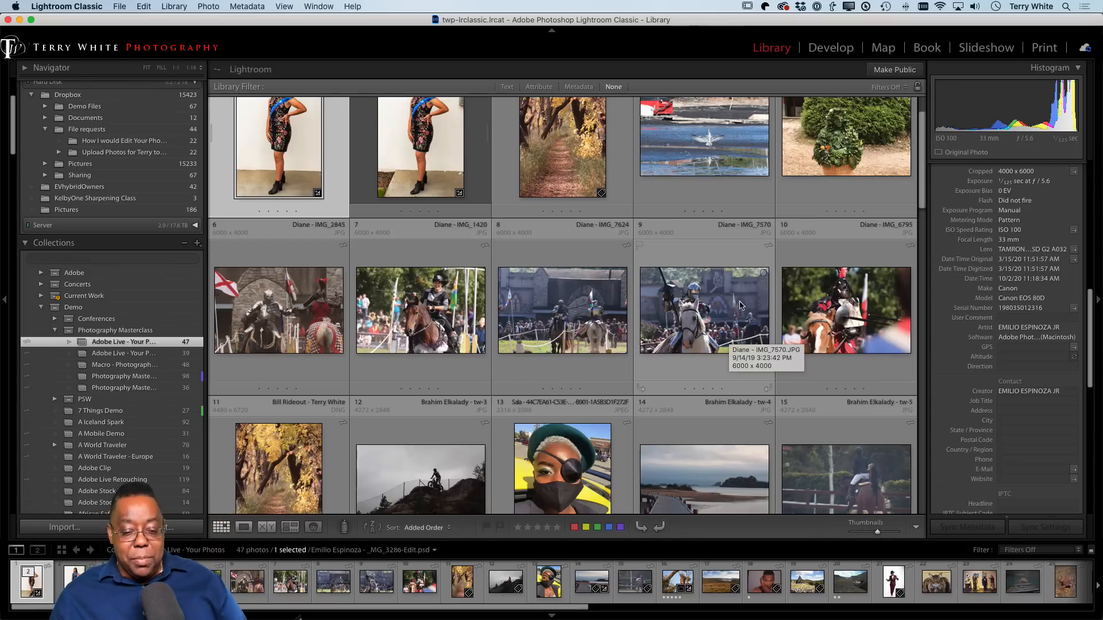
scroll(730, 310, "up", 2)
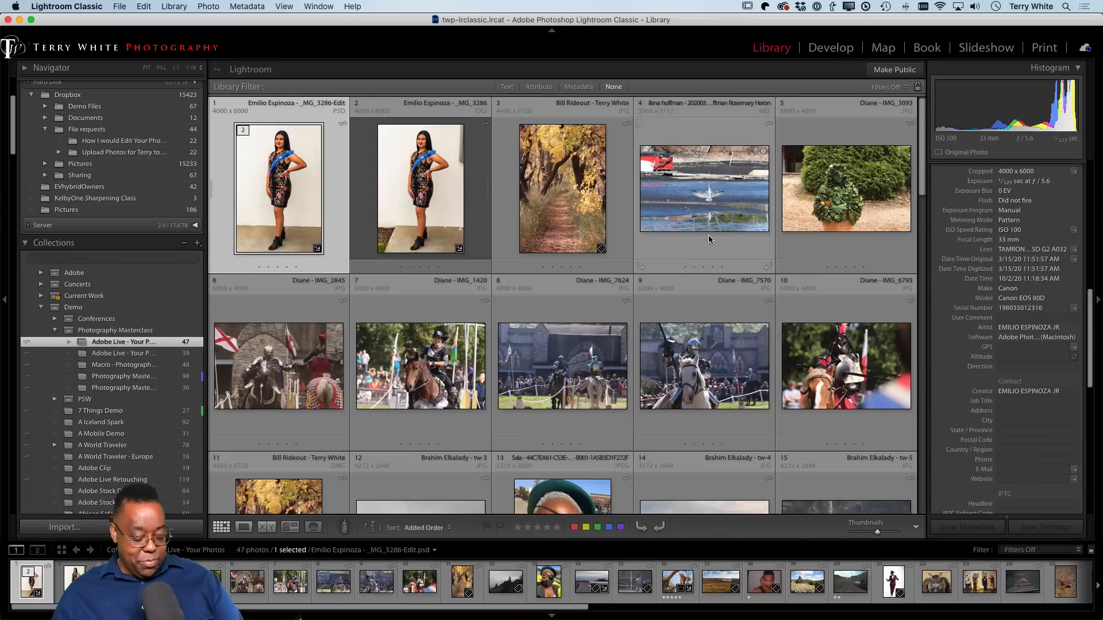
Step: Open the heron photo for cropping, switch the crop to portrait orientation and reposition the image with the heron inside the frame
left_click(707, 189)
double_click(707, 191)
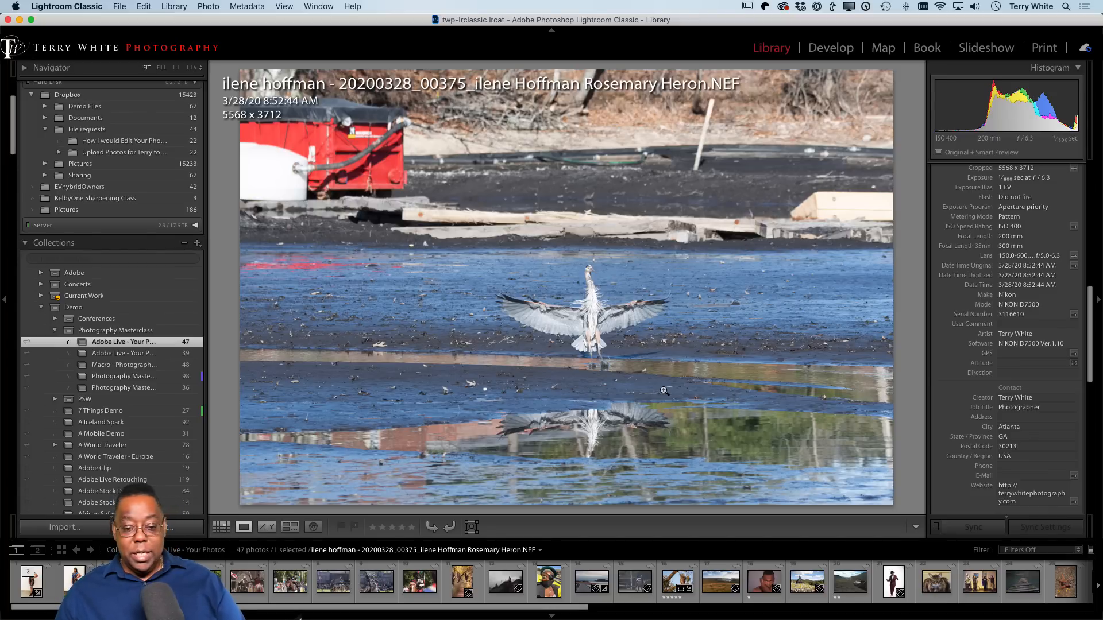
key("r")
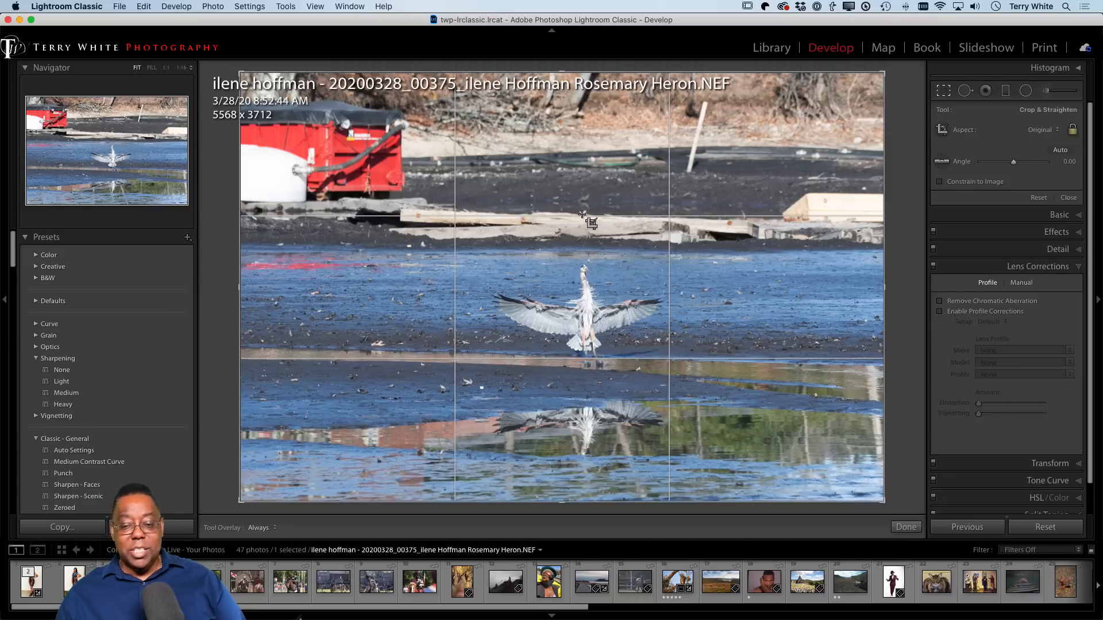
left_click(942, 127)
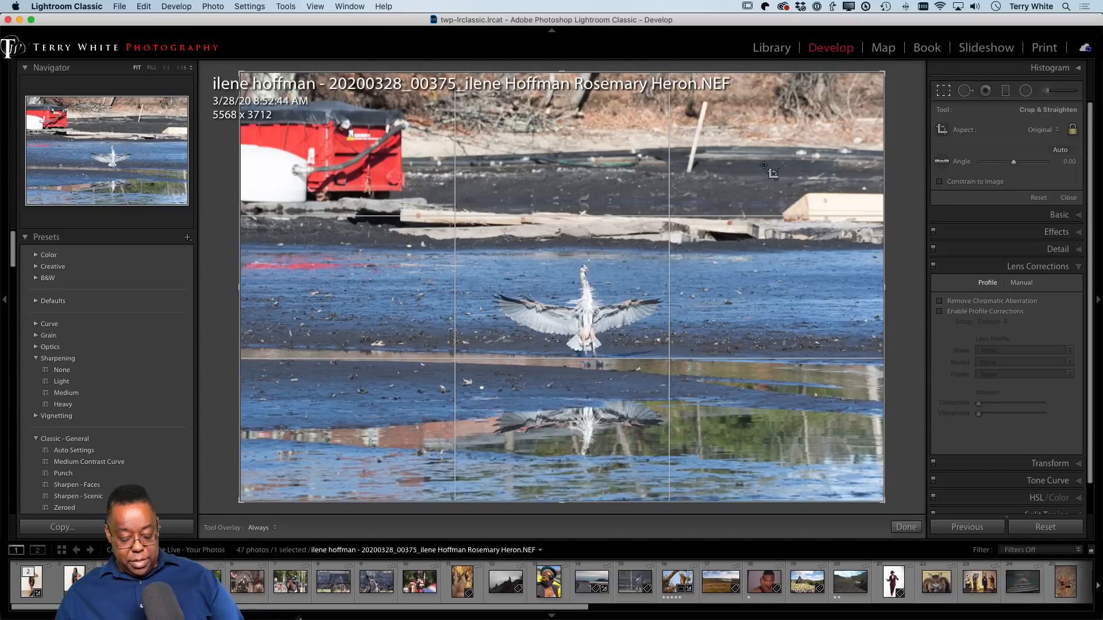
key("x")
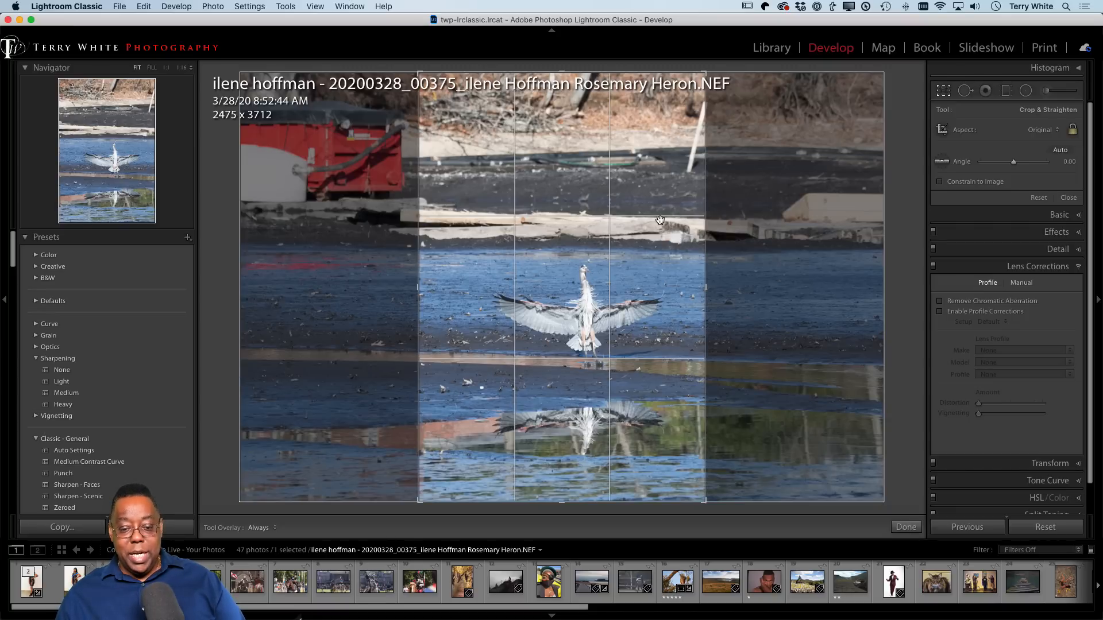
left_click_drag(652, 220, 603, 222)
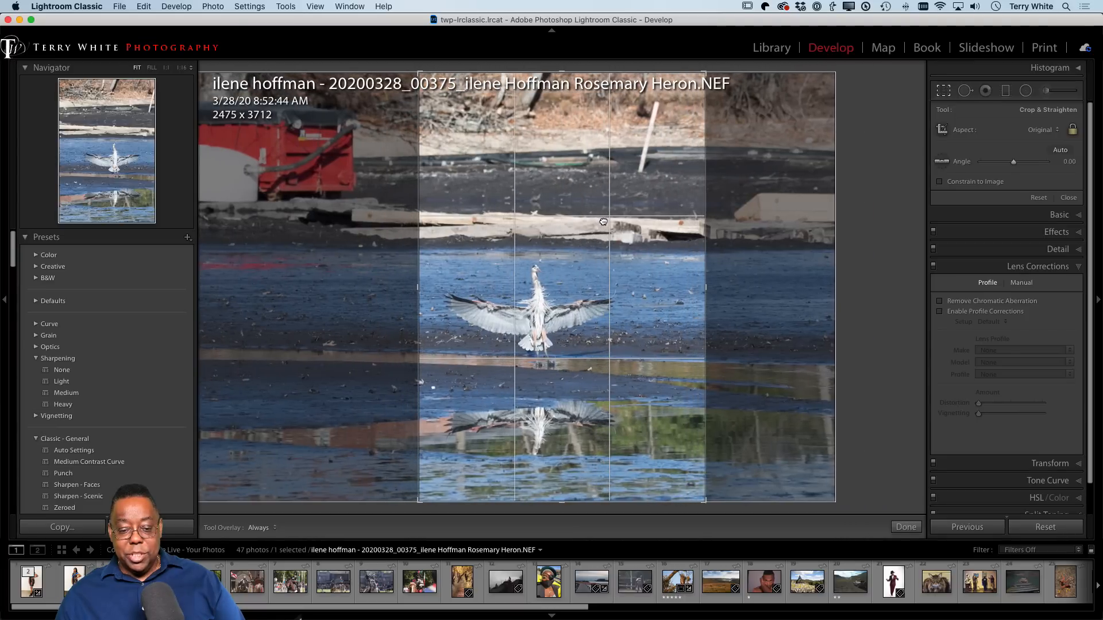
Step: Trim the top of the heron crop, unlocking the aspect ratio, to about 2323 x 3284, and apply it
left_click_drag(561, 72, 562, 86)
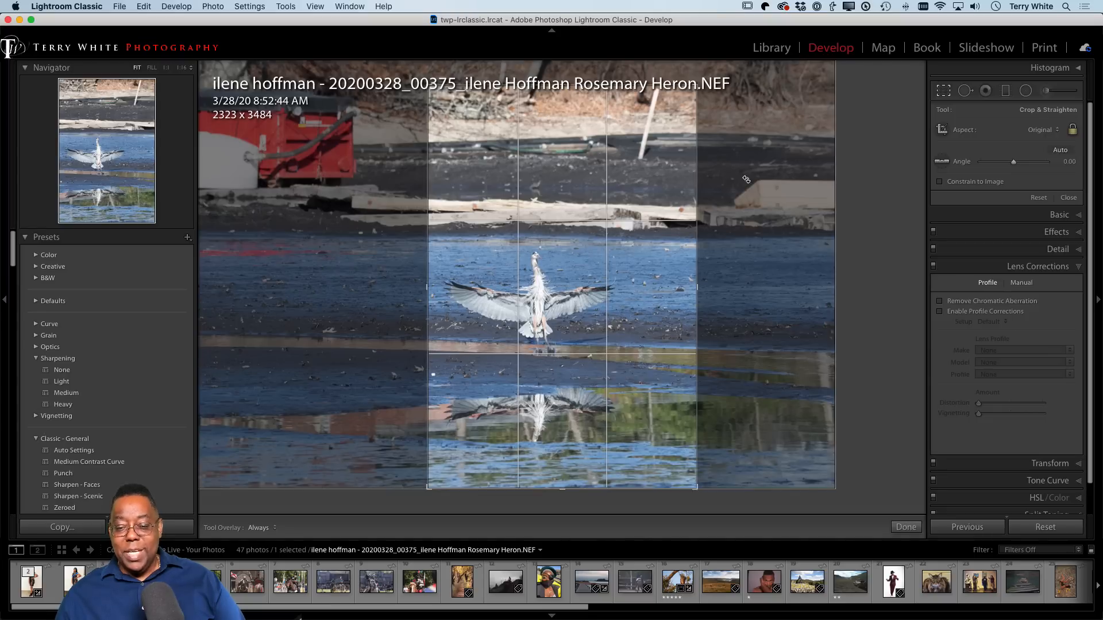
left_click(1071, 129)
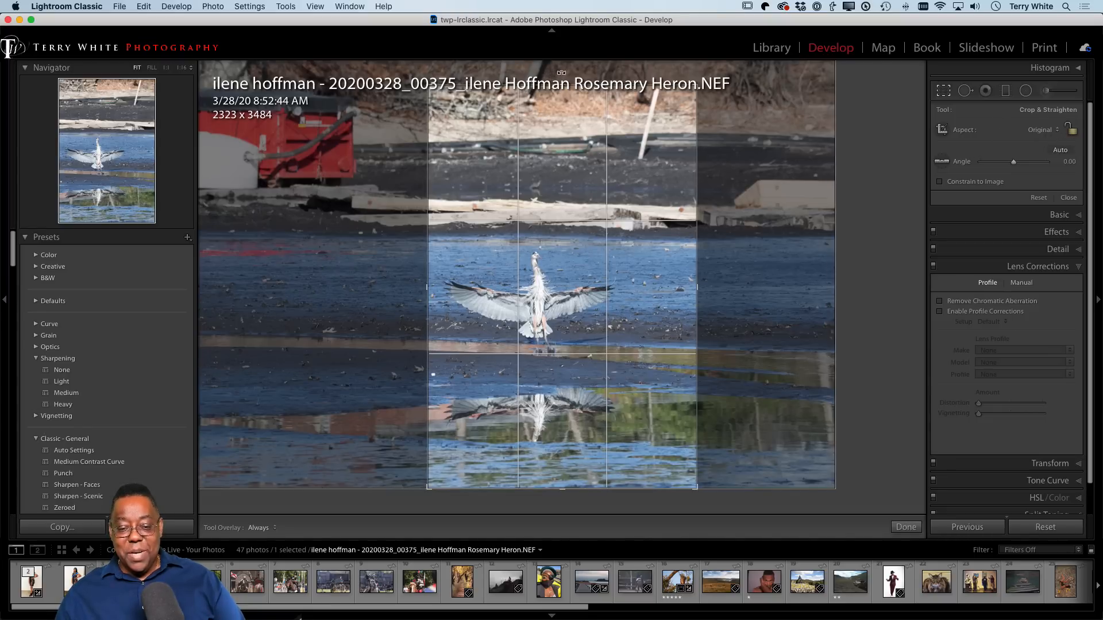
left_click_drag(563, 79, 561, 91)
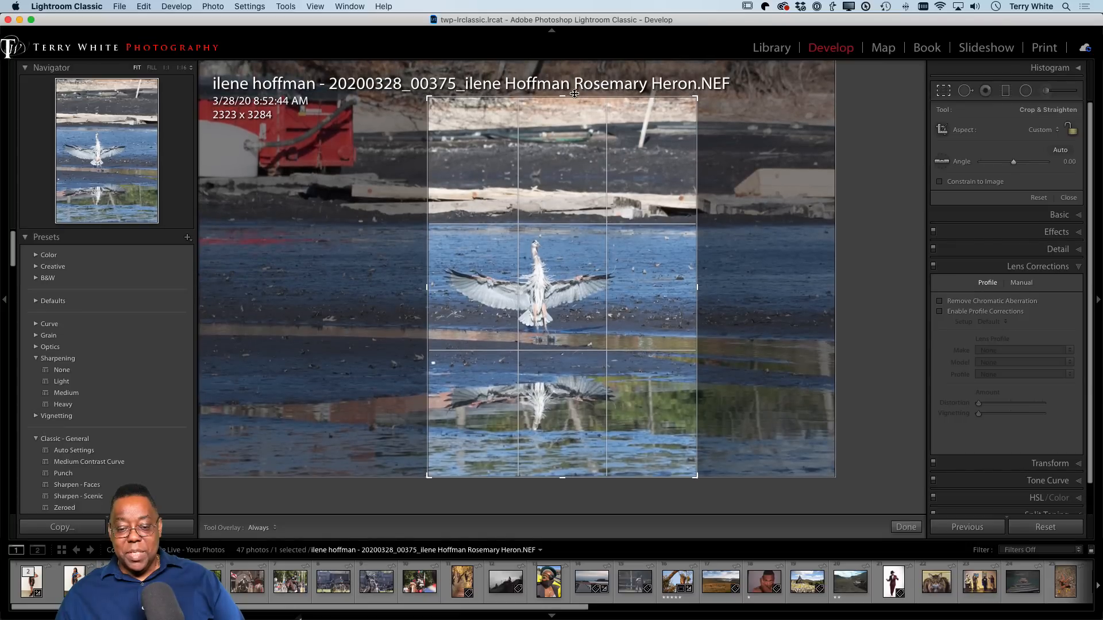
key("d")
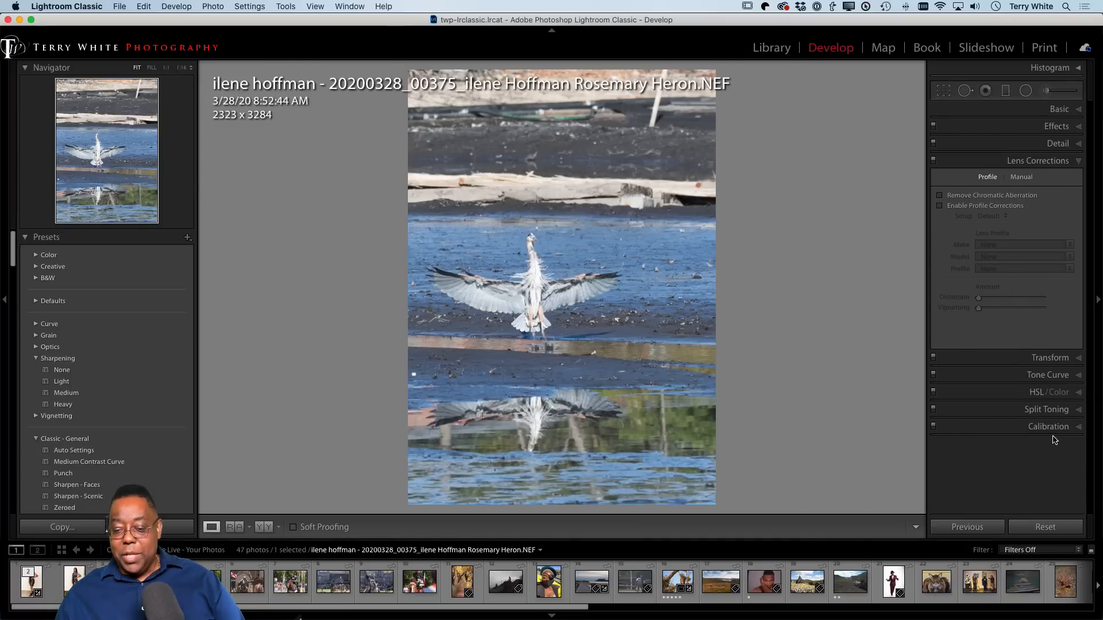
Step: Turn on Enable Profile Corrections and Remove Chromatic Aberration for the heron photo
left_click(971, 206)
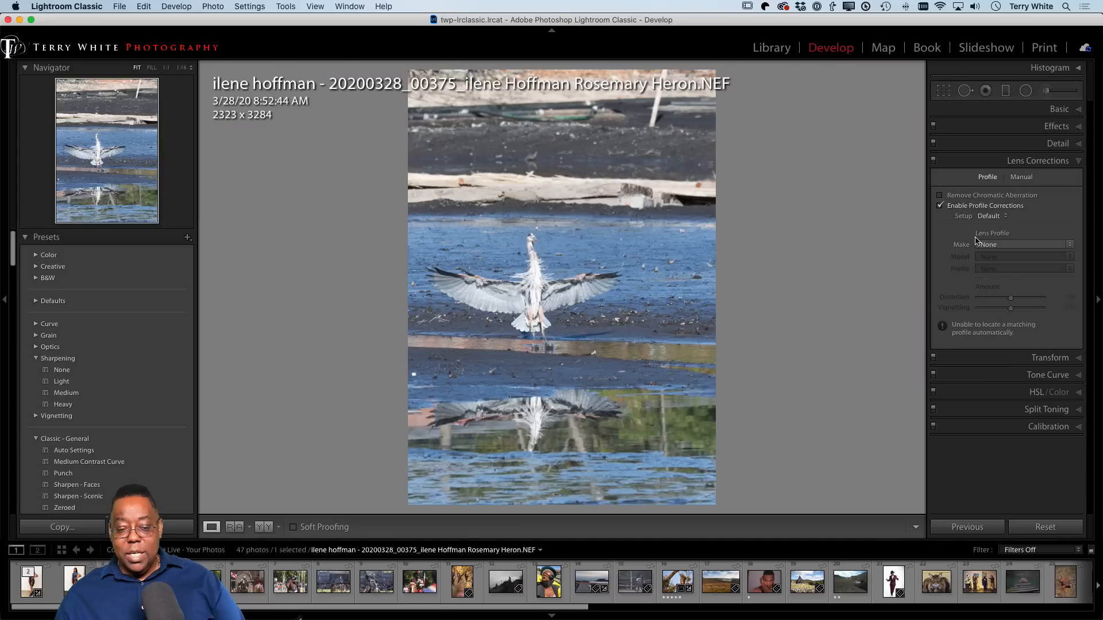
left_click(971, 196)
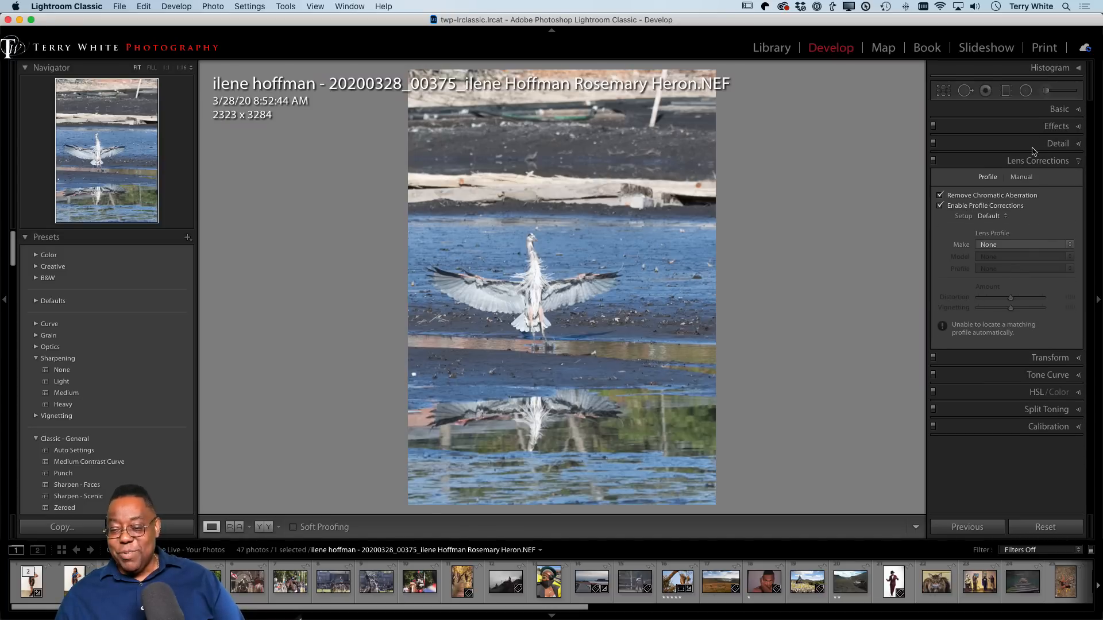
Step: Set the heron photo's profile to Adobe Landscape and apply Auto tone adjustments
left_click(1046, 112)
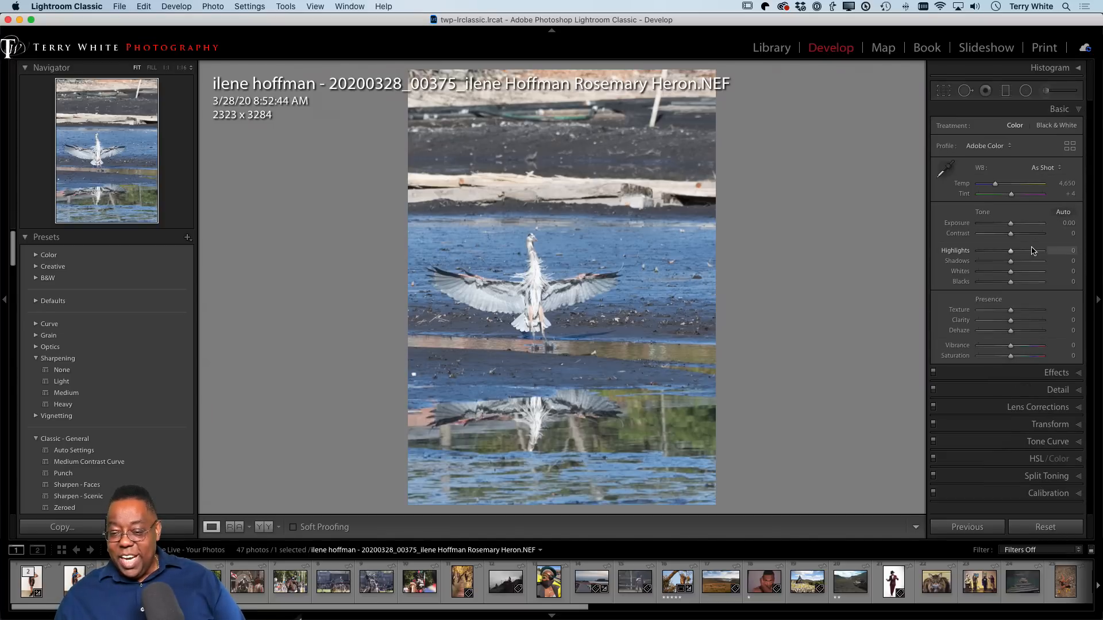
left_click(987, 146)
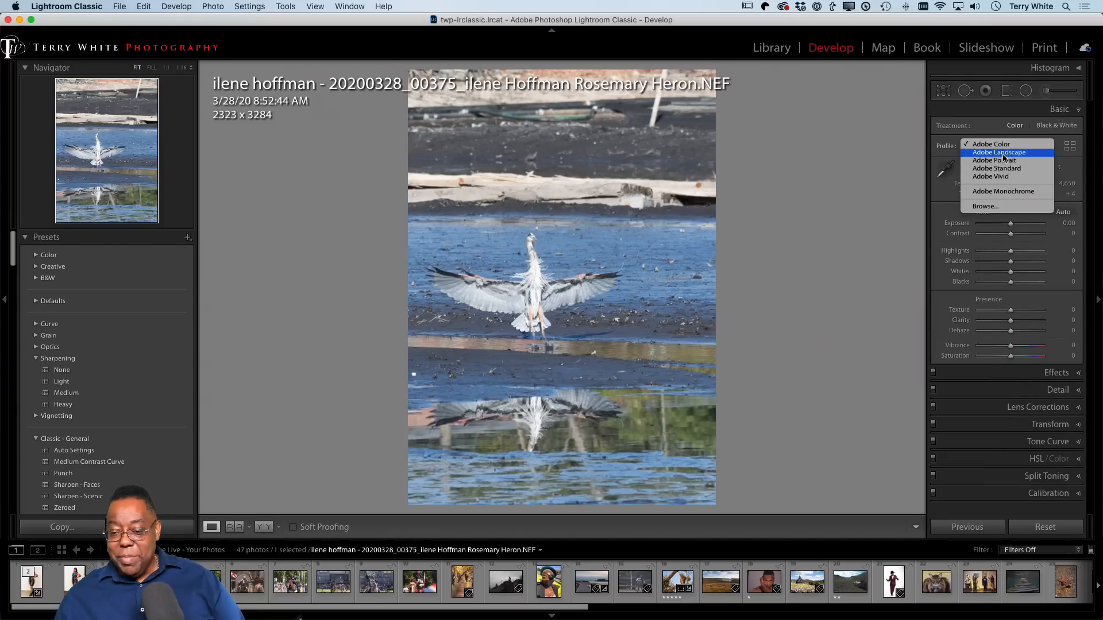
left_click(1004, 153)
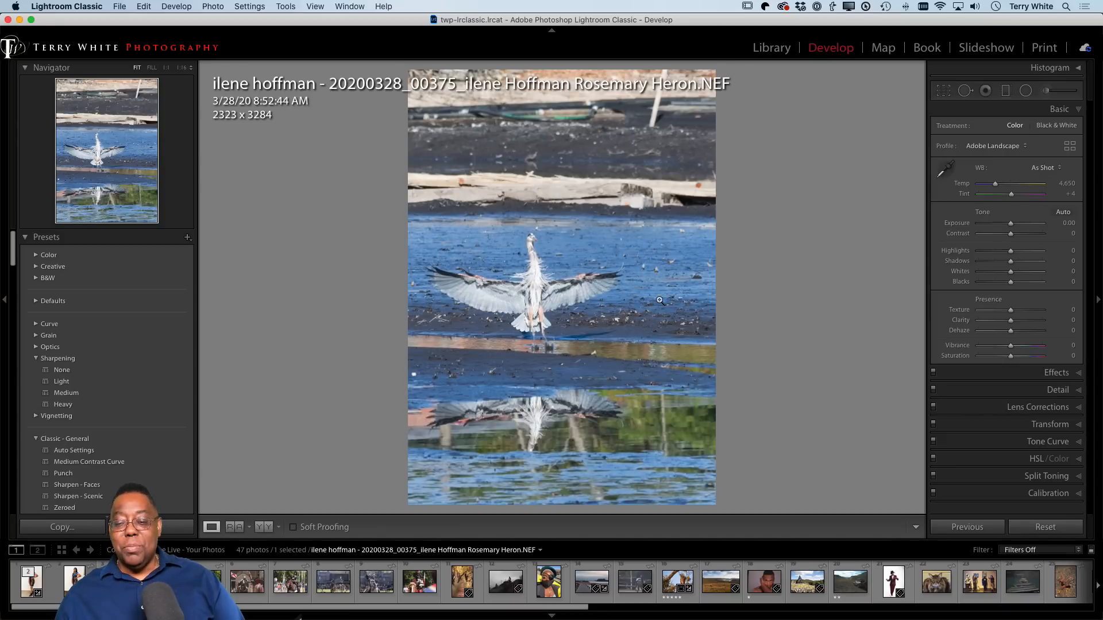
left_click(1063, 212)
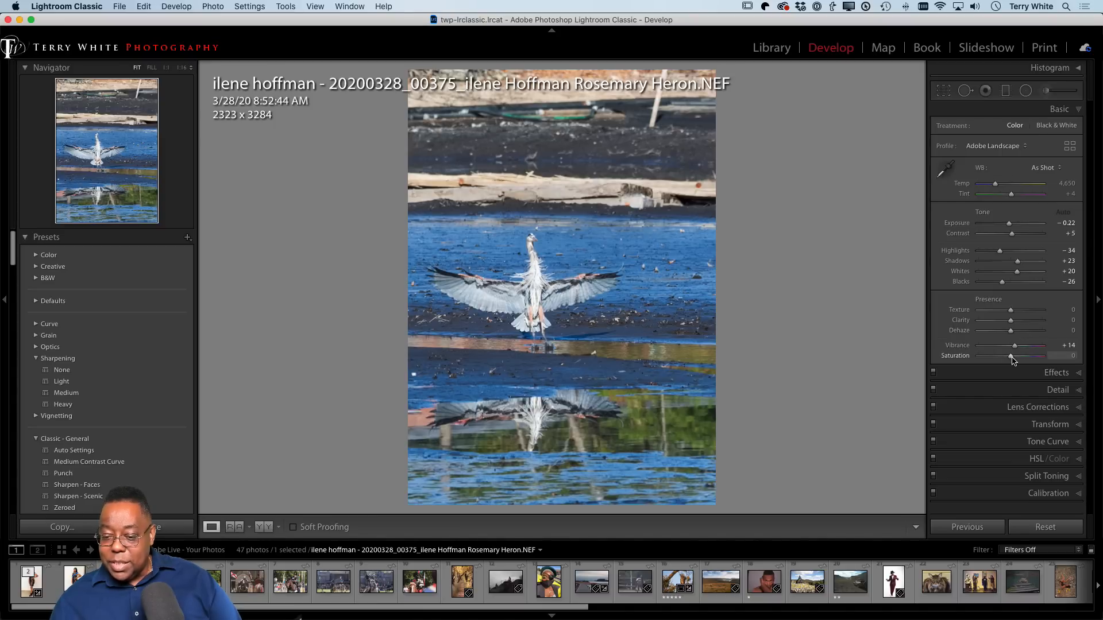
Step: Set the heron photo's Saturation to +7 and Dehaze to +7
left_click_drag(1012, 359, 1015, 361)
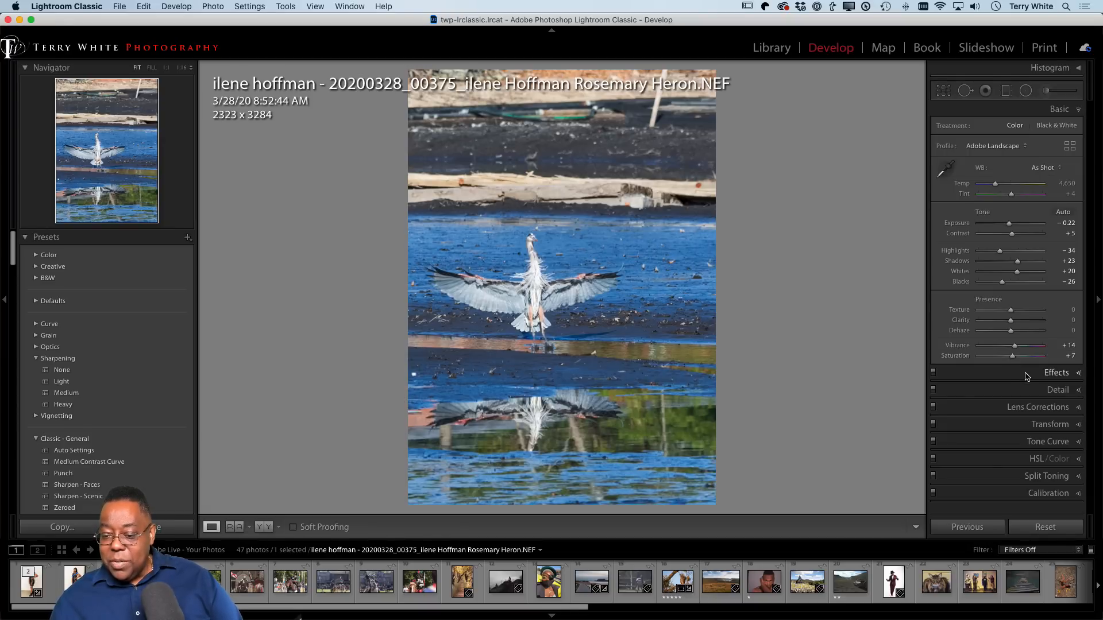
left_click(1027, 376)
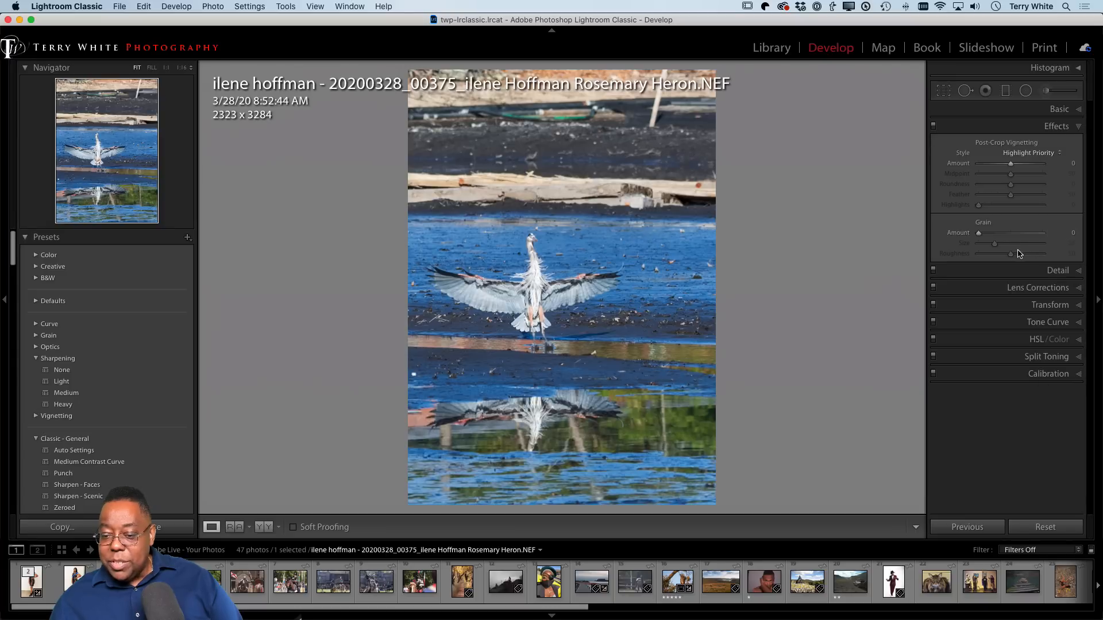
left_click(1056, 110)
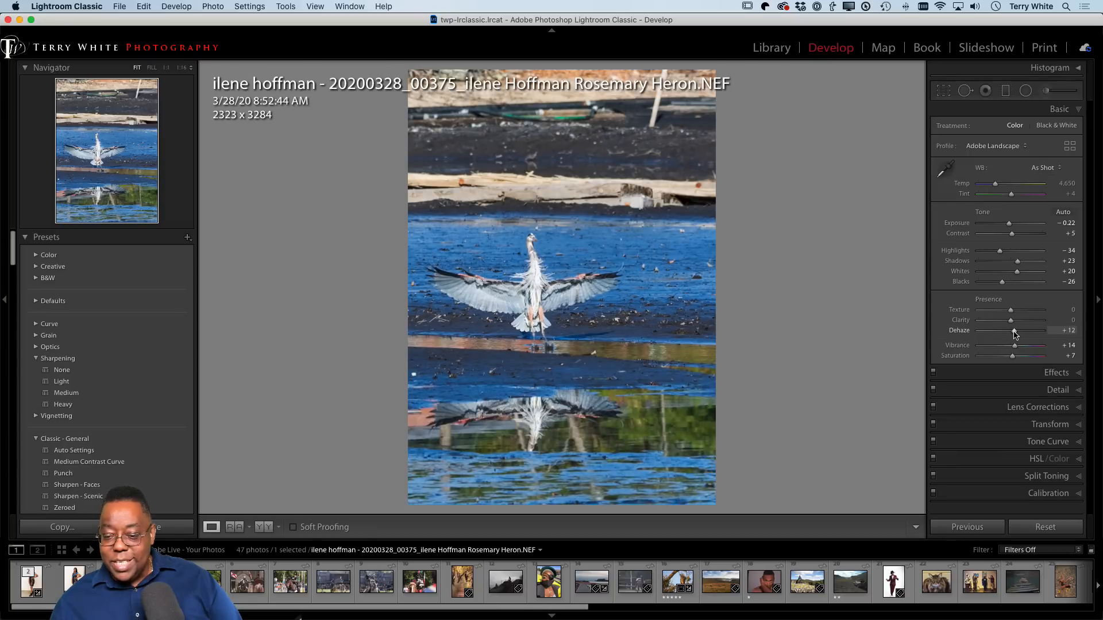
left_click_drag(1014, 332, 1012, 333)
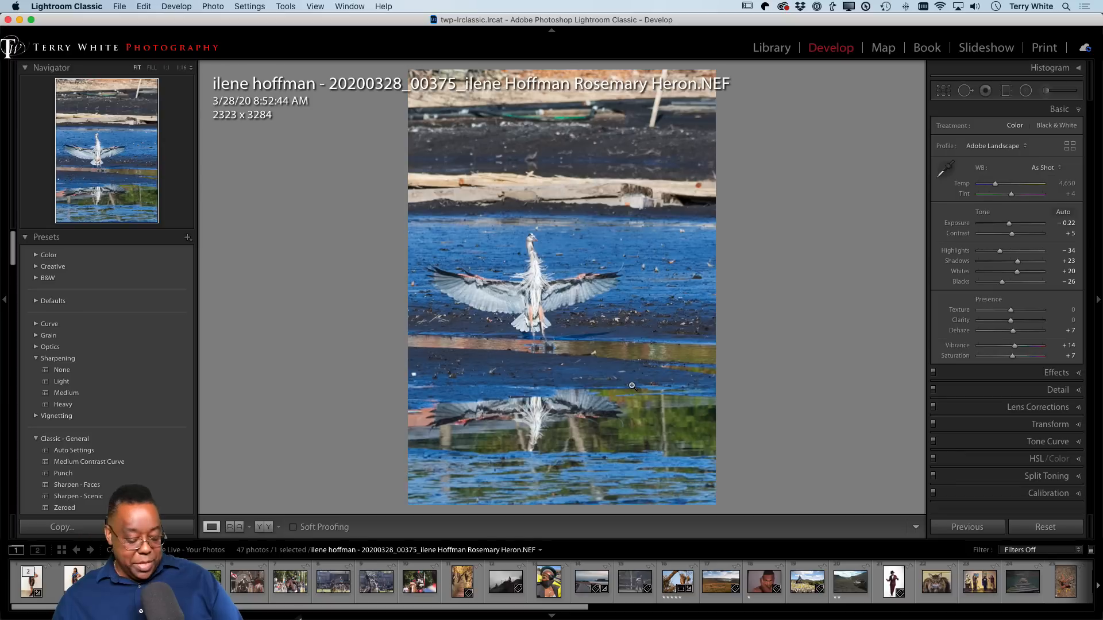
Step: Open the heron photo in Photoshop and remove the white pole on the far shore with the Content-Aware Spot Healing Brush
key("super+e")
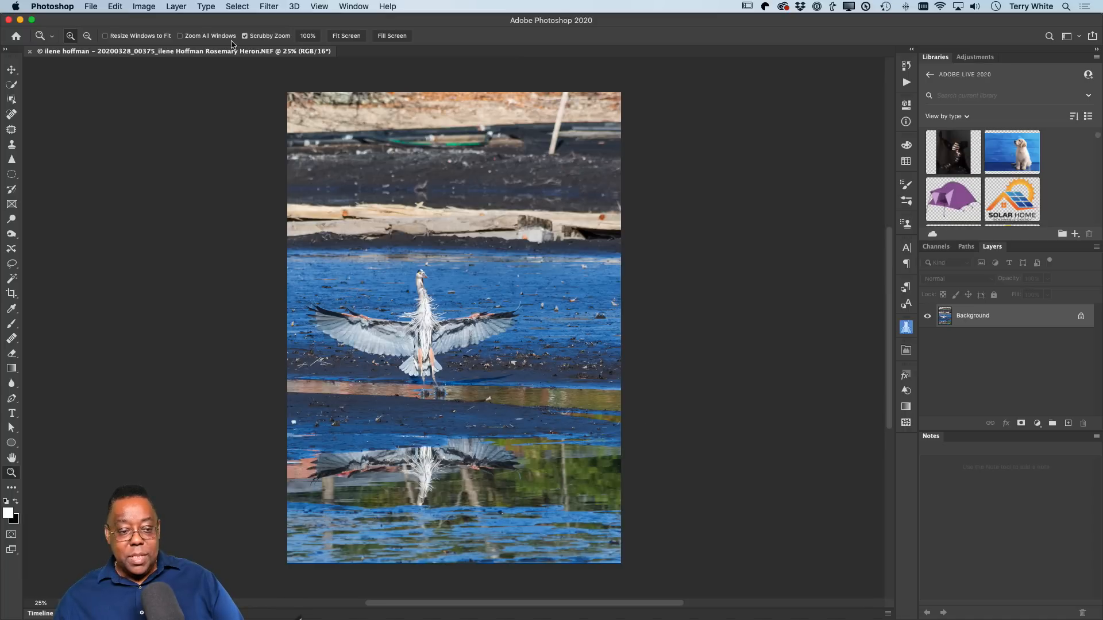
left_click(12, 114)
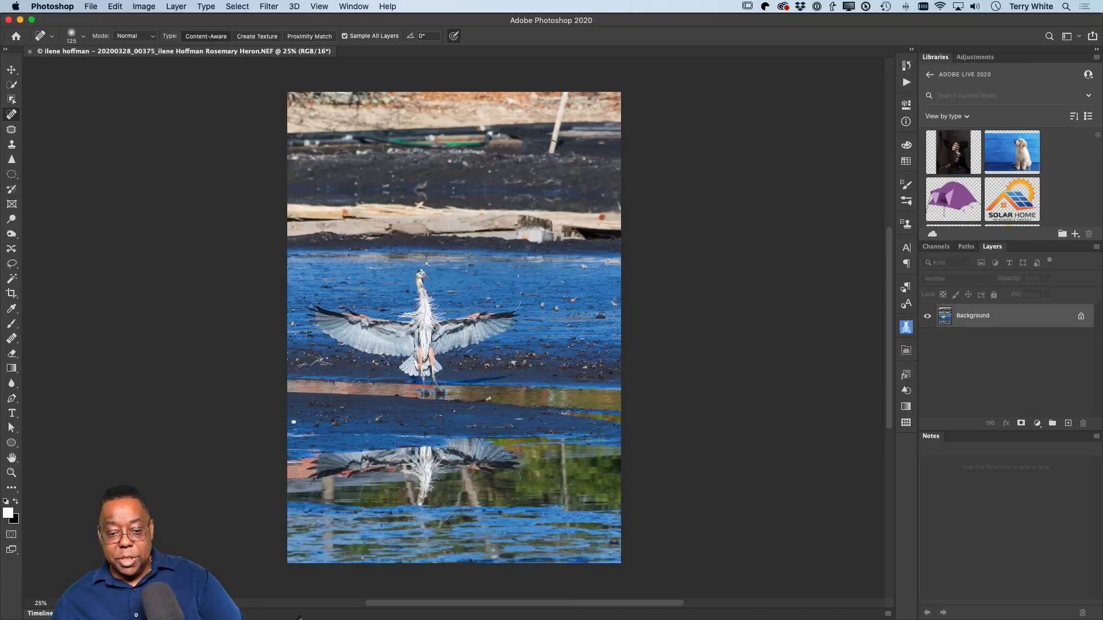
mouse_move(549, 153)
left_mouse_down()
mouse_move(569, 88)
mouse_move(553, 148)
left_mouse_up()
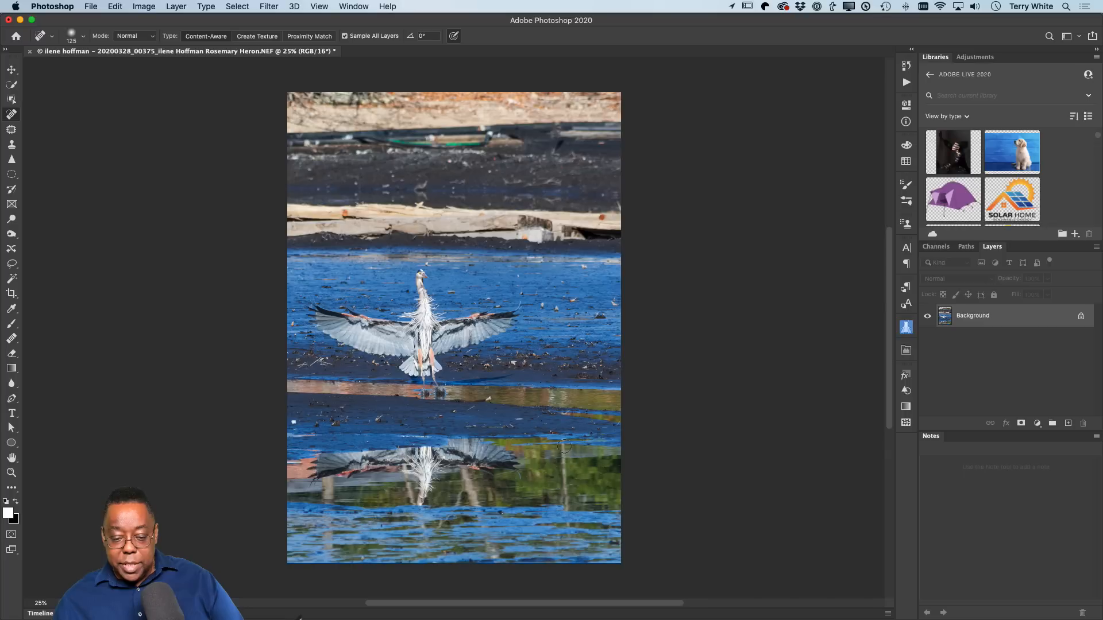
Step: Heal away the white pole's reflection and the two pale vertical reflections in the blue water along the photo's lower edge
left_click_drag(563, 440, 563, 500)
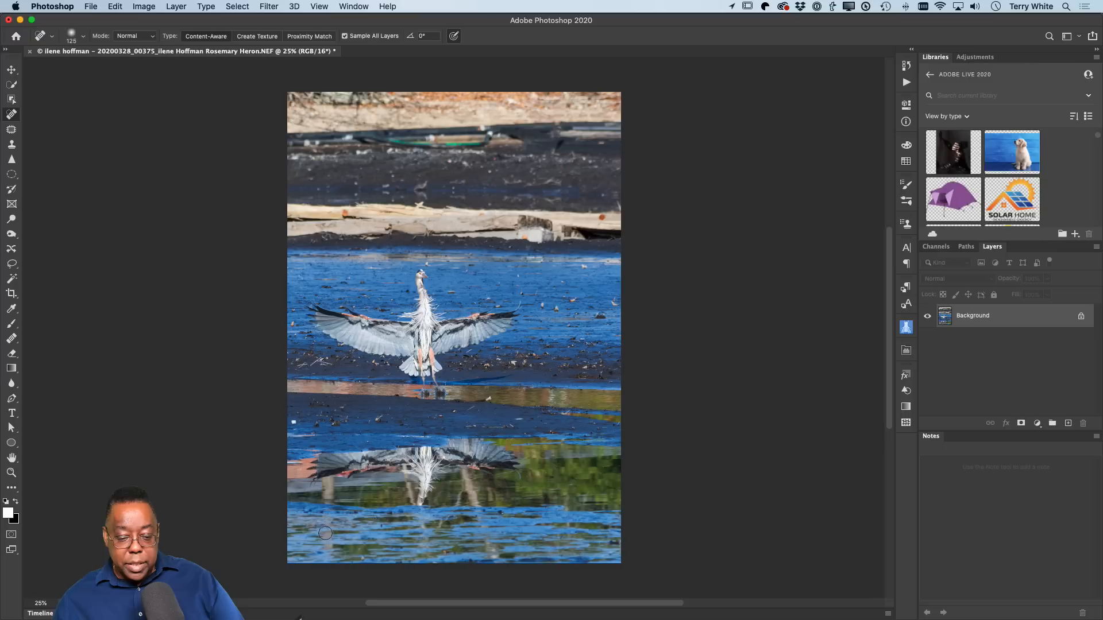
left_click_drag(328, 535, 326, 559)
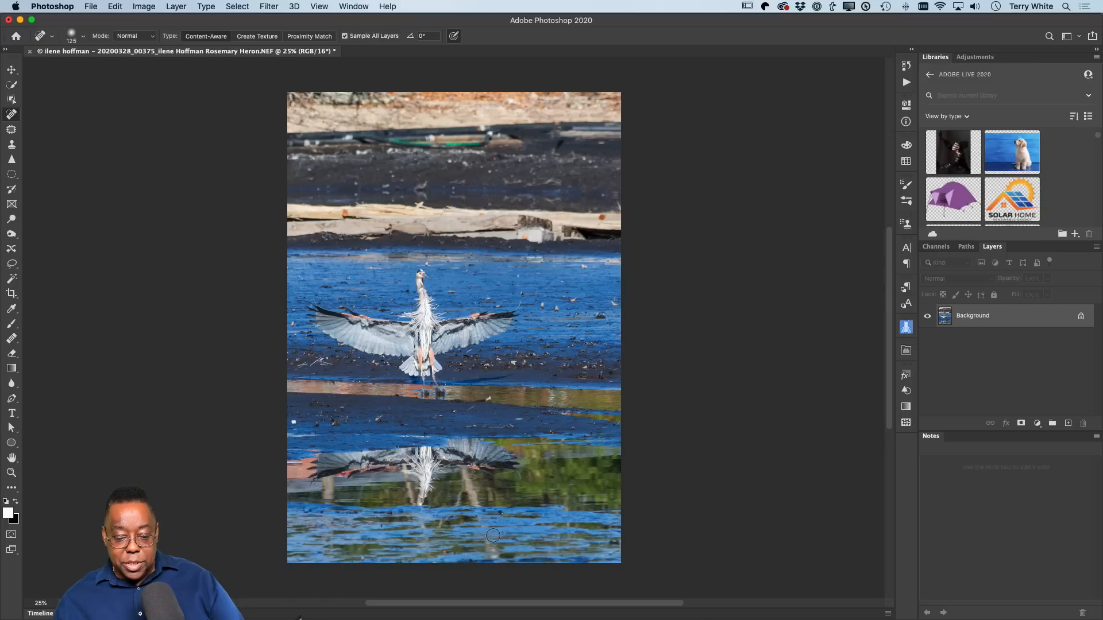
left_click_drag(484, 537, 489, 558)
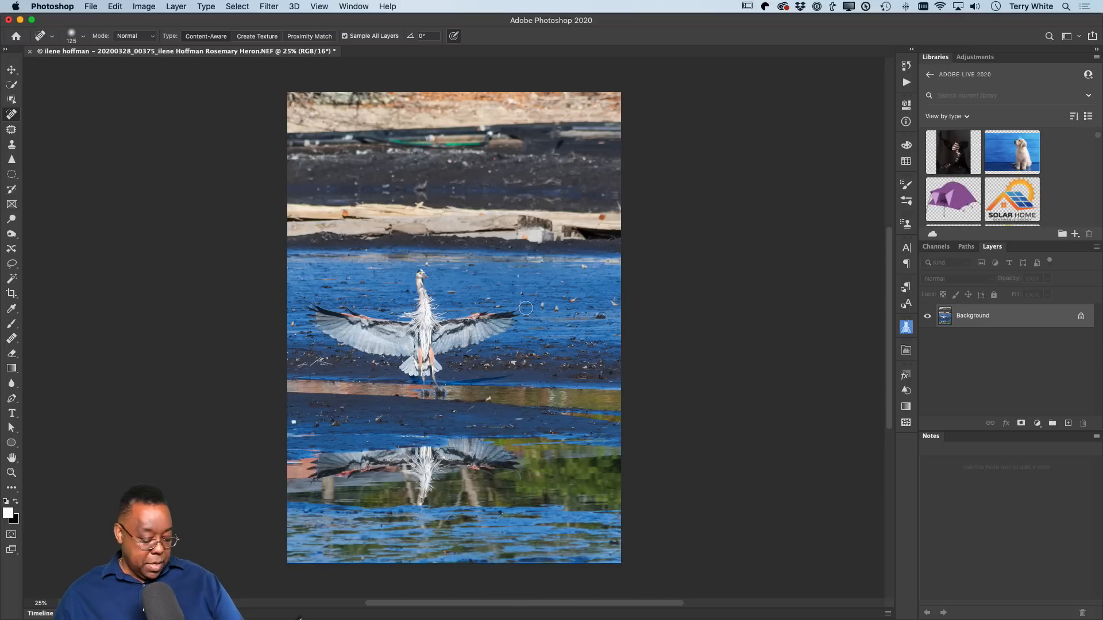
Step: With the Spot Healing Brush at size 80, heal away the pale leaf at the stream's edge and the pale twig below it
key("z")
left_click_drag(448, 301, 499, 314)
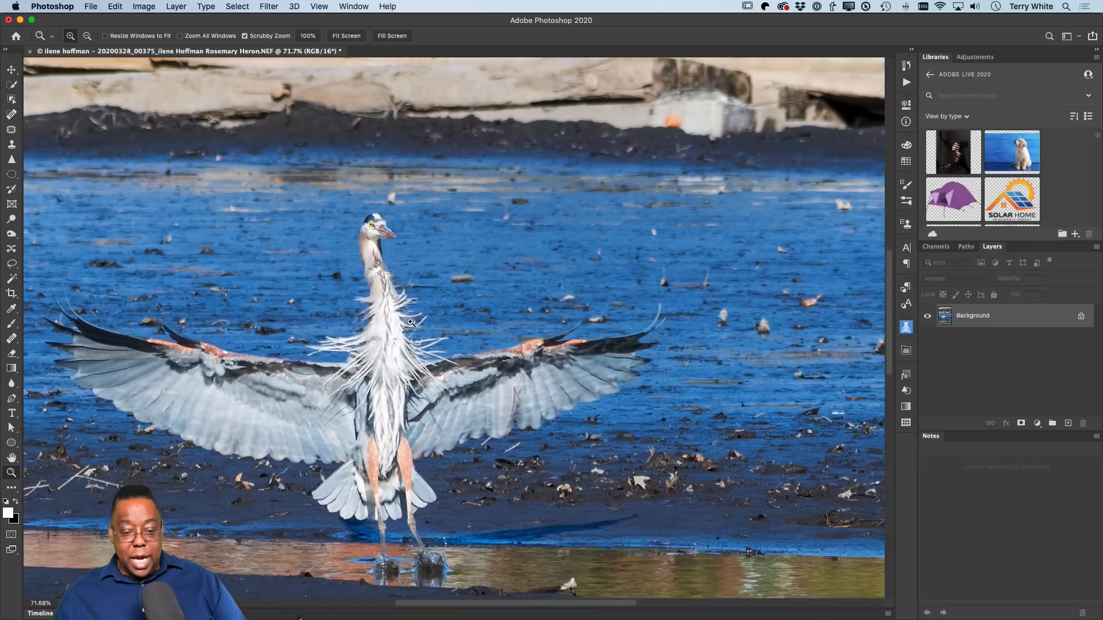
left_click_drag(400, 320, 432, 324)
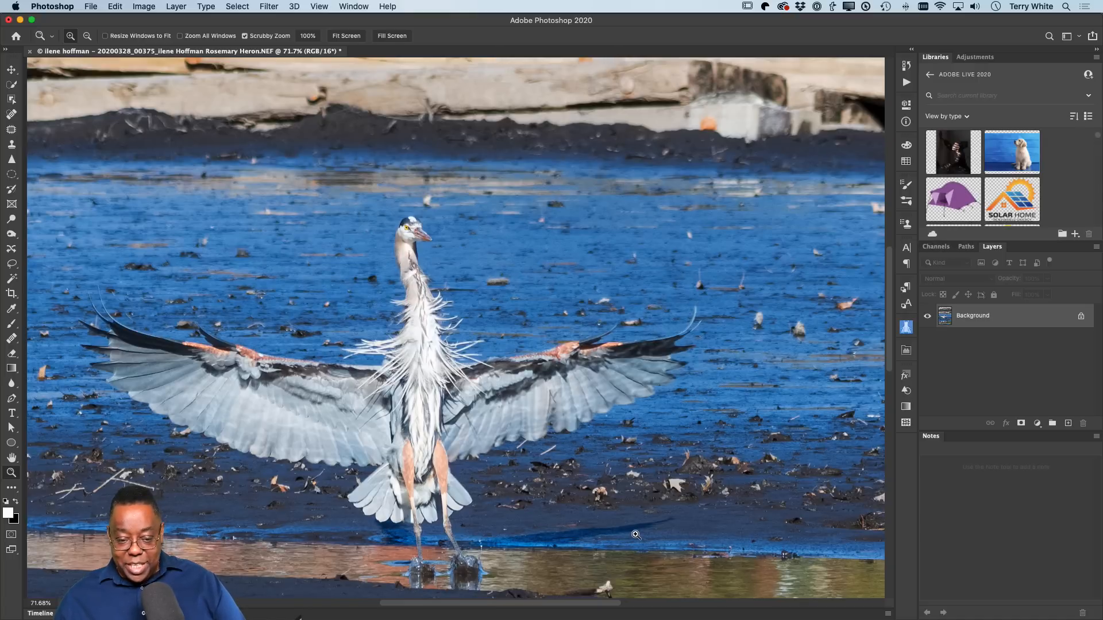
left_click_drag(634, 542, 632, 498)
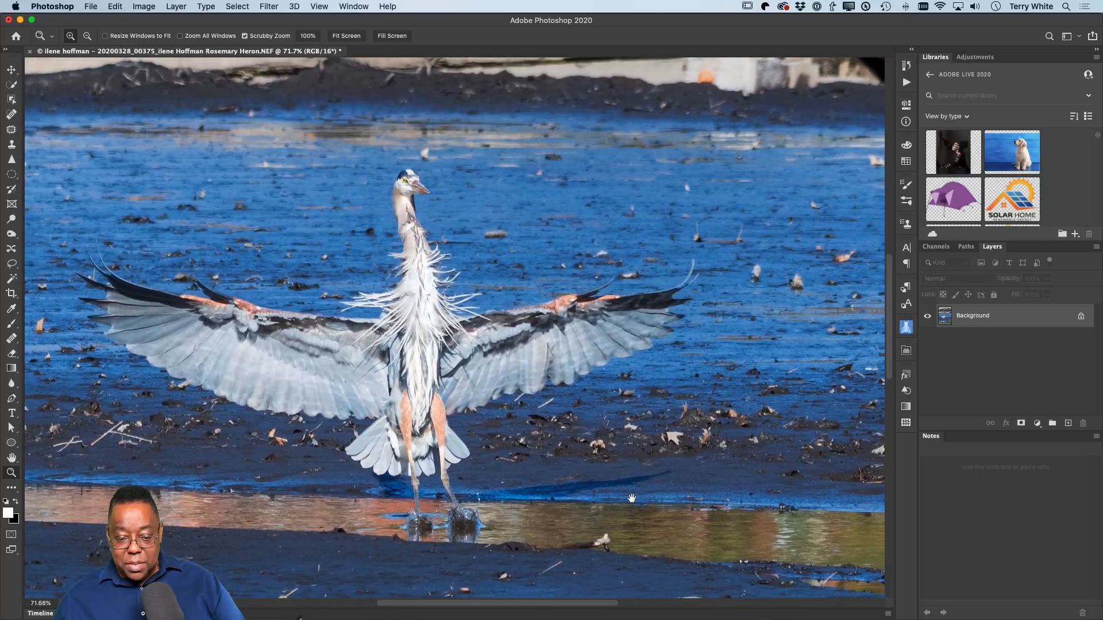
left_click(12, 115)
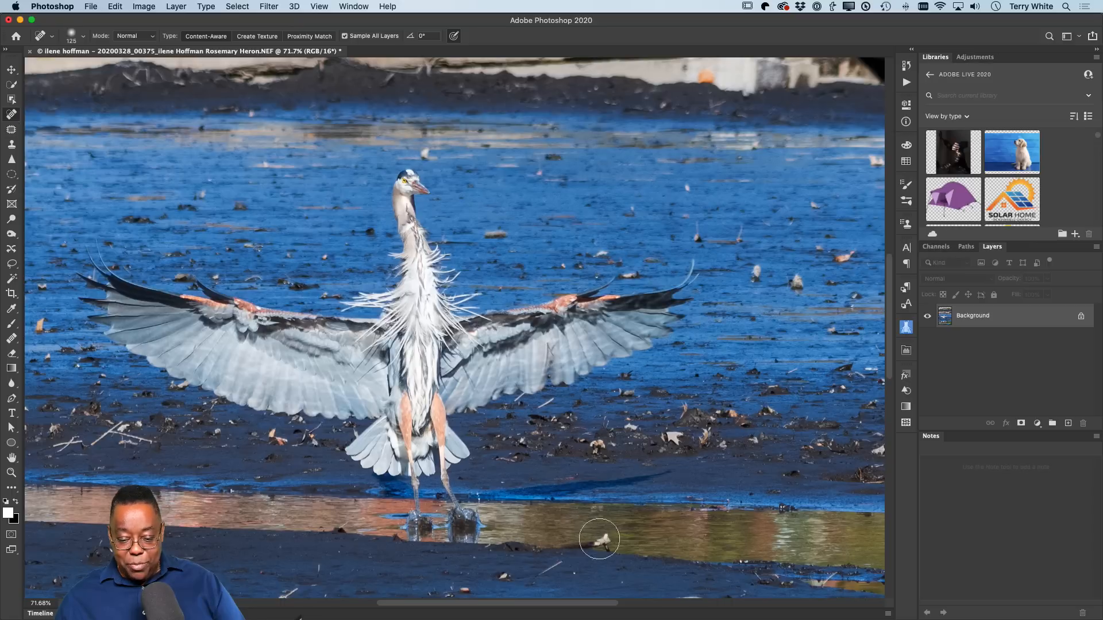
key("bracketleft")
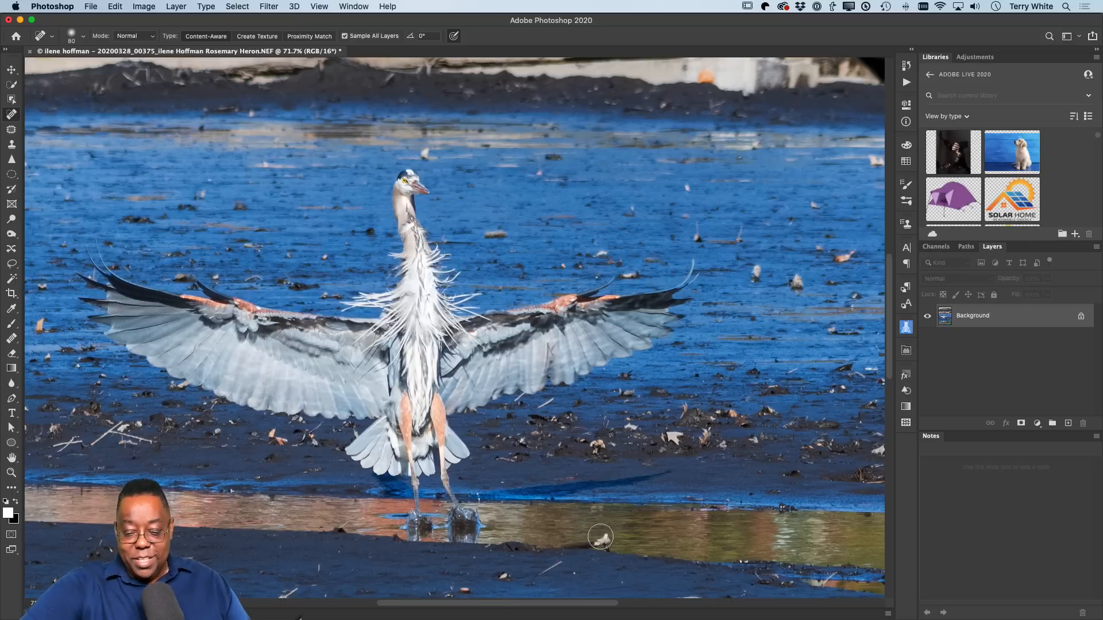
left_click(605, 540)
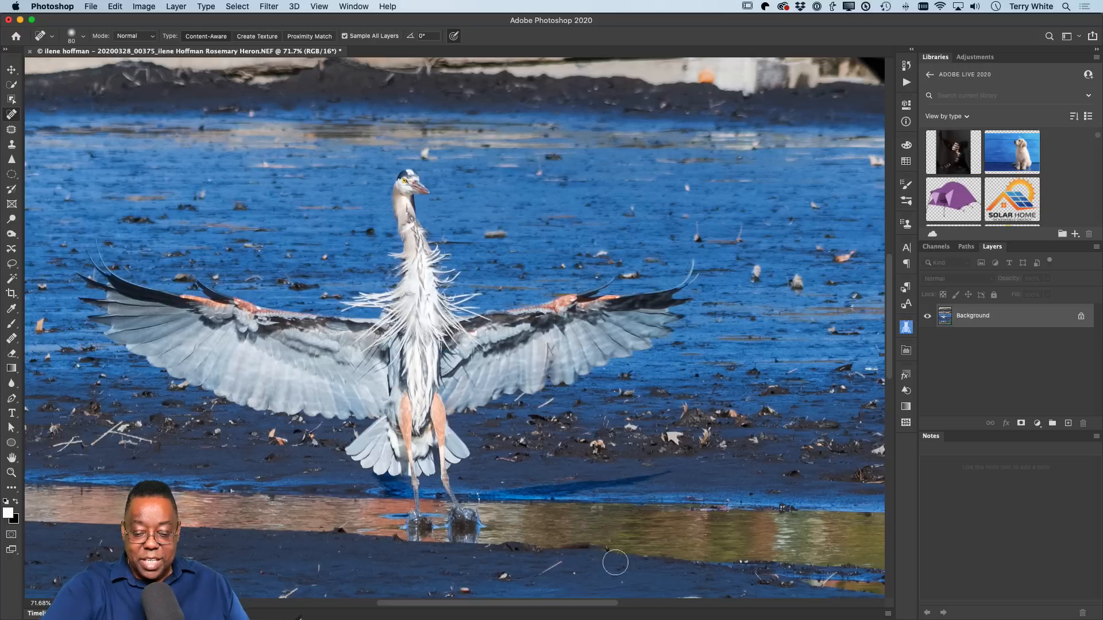
mouse_move(562, 565)
left_mouse_down()
mouse_move(498, 581)
mouse_move(507, 569)
left_mouse_up()
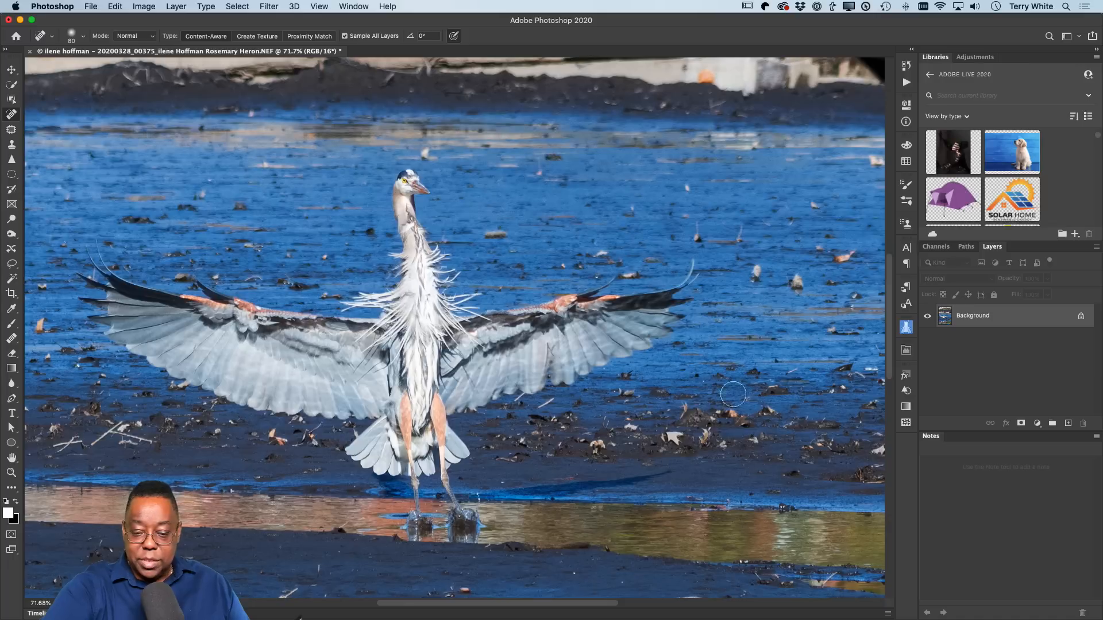
Step: Heal away the pale debris beyond the right wing, the twigs on the mud under both wings, and the orange leaf by the left wing
left_click_drag(763, 277, 755, 274)
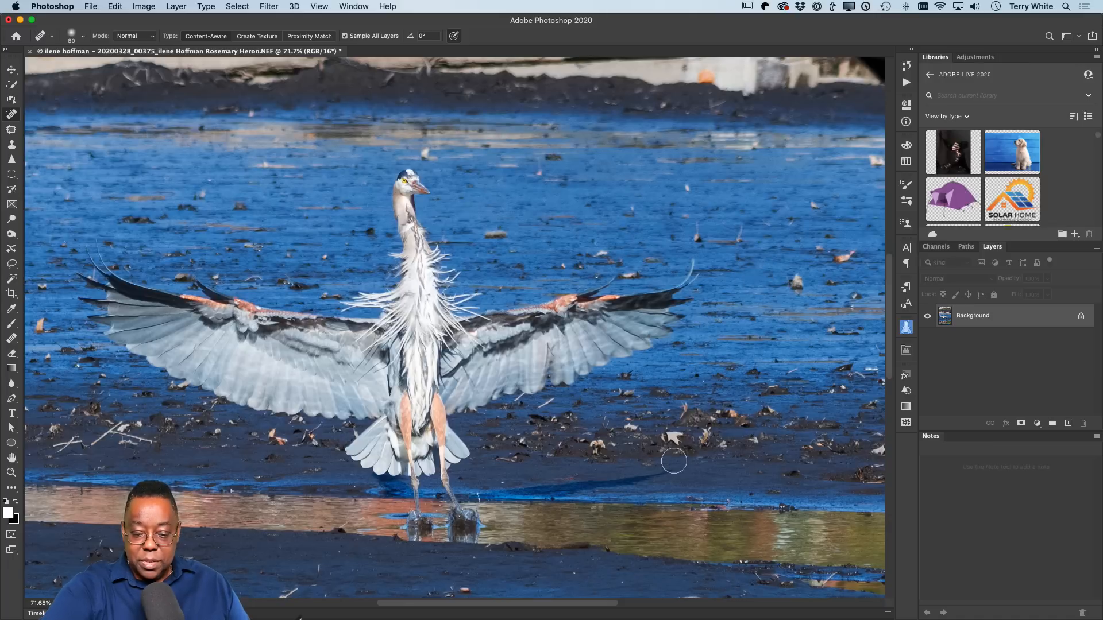
left_click_drag(552, 400, 545, 405)
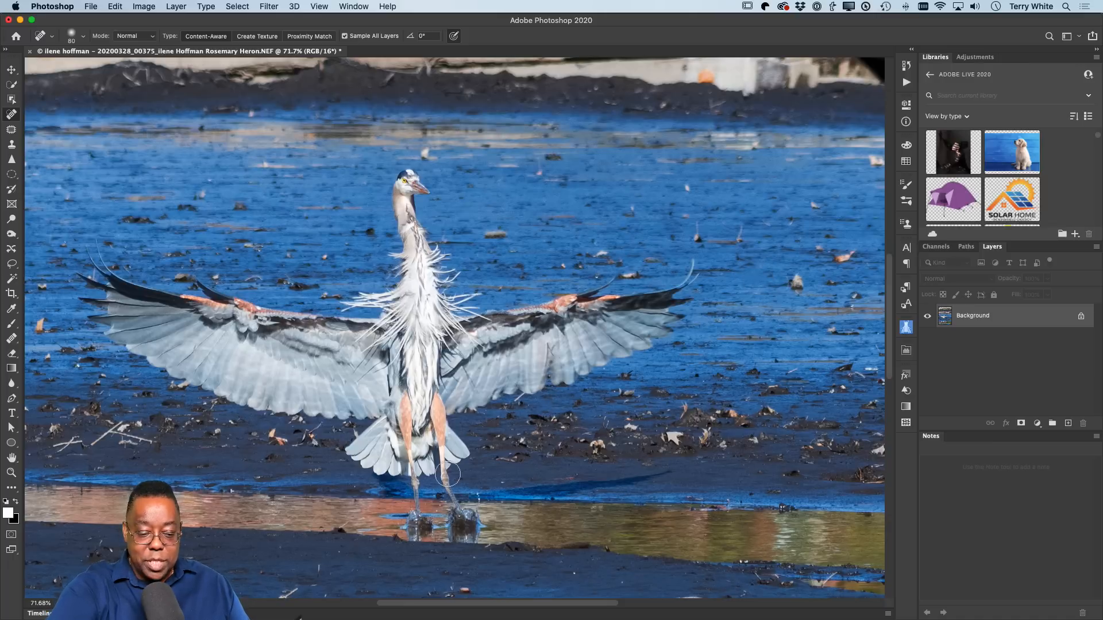
mouse_move(143, 441)
left_mouse_down()
mouse_move(126, 459)
mouse_move(95, 443)
mouse_move(128, 438)
mouse_move(112, 434)
mouse_move(121, 415)
mouse_move(62, 449)
mouse_move(57, 424)
left_mouse_up()
left_click(58, 427)
left_click_drag(48, 328, 40, 327)
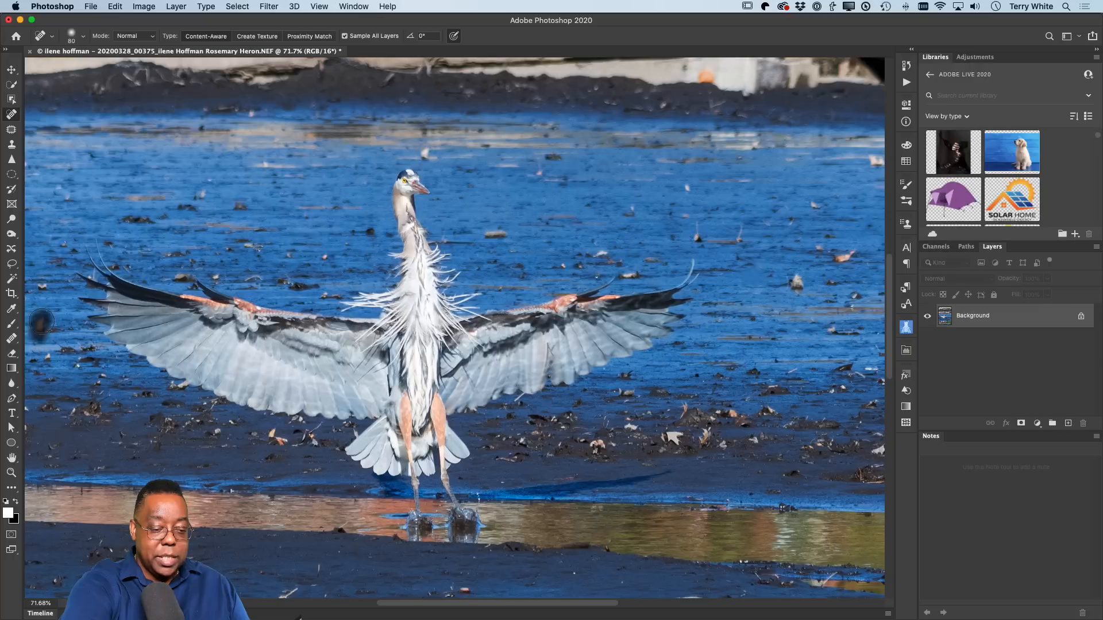
Step: Heal away the bright leaves and twigs scattered on the blue water around the heron's head and above its right wing
left_click_drag(434, 157, 431, 156)
left_click_drag(675, 212, 685, 188)
left_click_drag(536, 241, 497, 233)
left_click(635, 275)
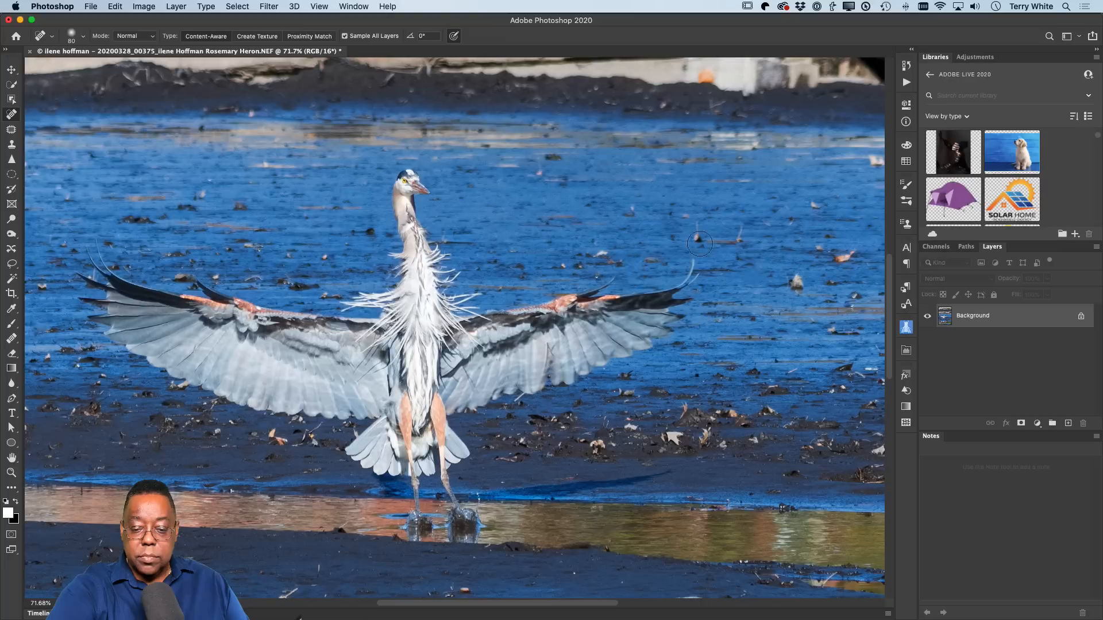
left_click(698, 235)
left_click(697, 227)
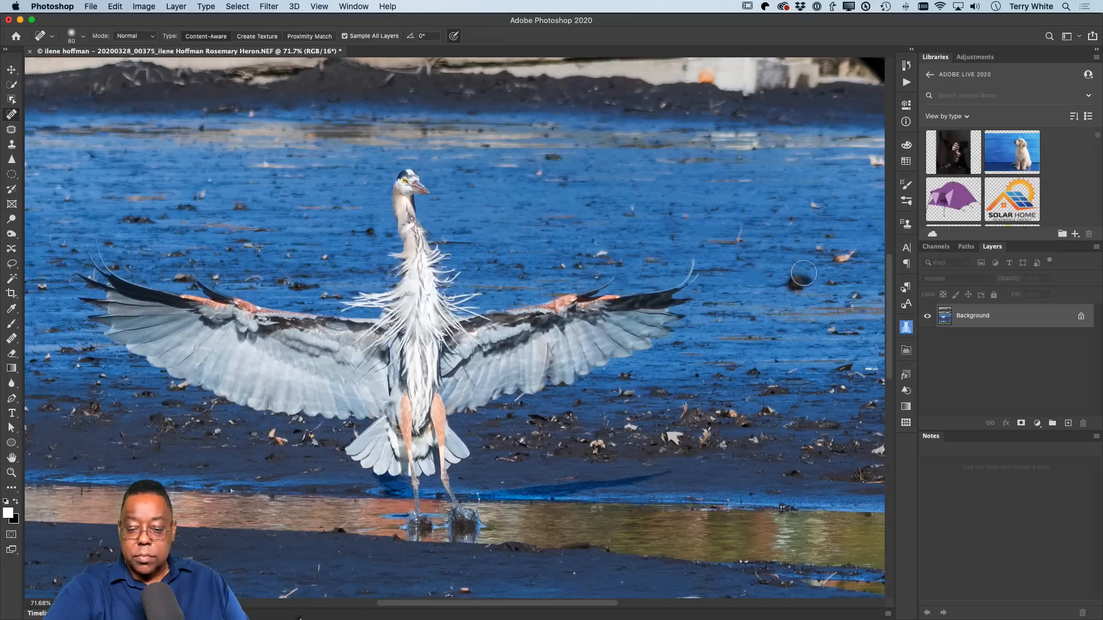
Step: Heal away the pale leaf, the white spot near the left edge, and the orange leaf on the mud bank below the heron
scroll(612, 530, "down", 5)
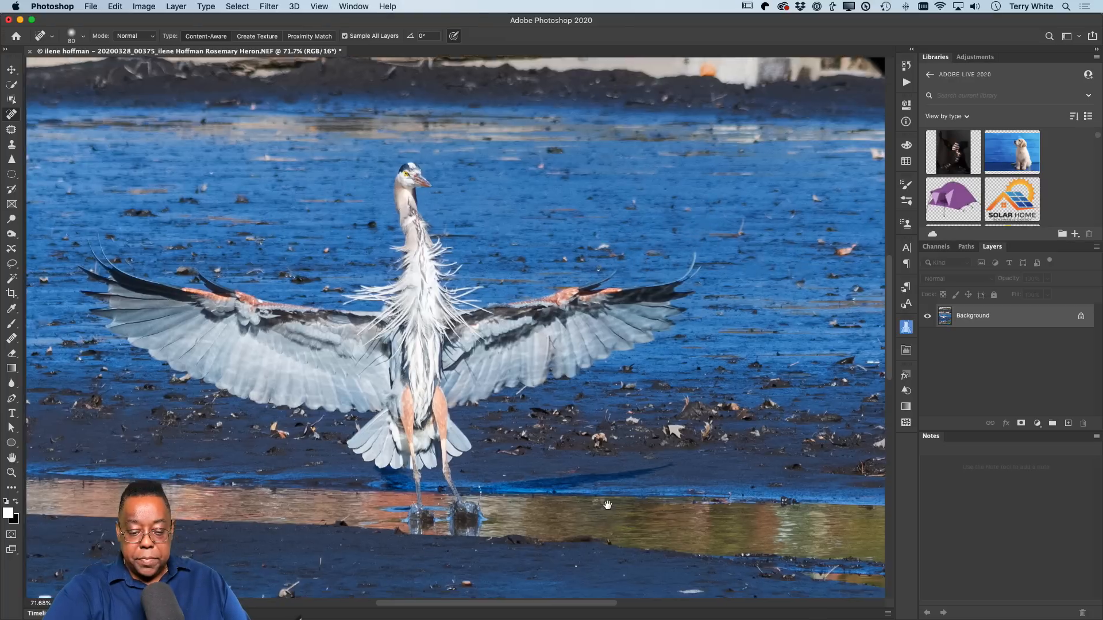
left_click(371, 439)
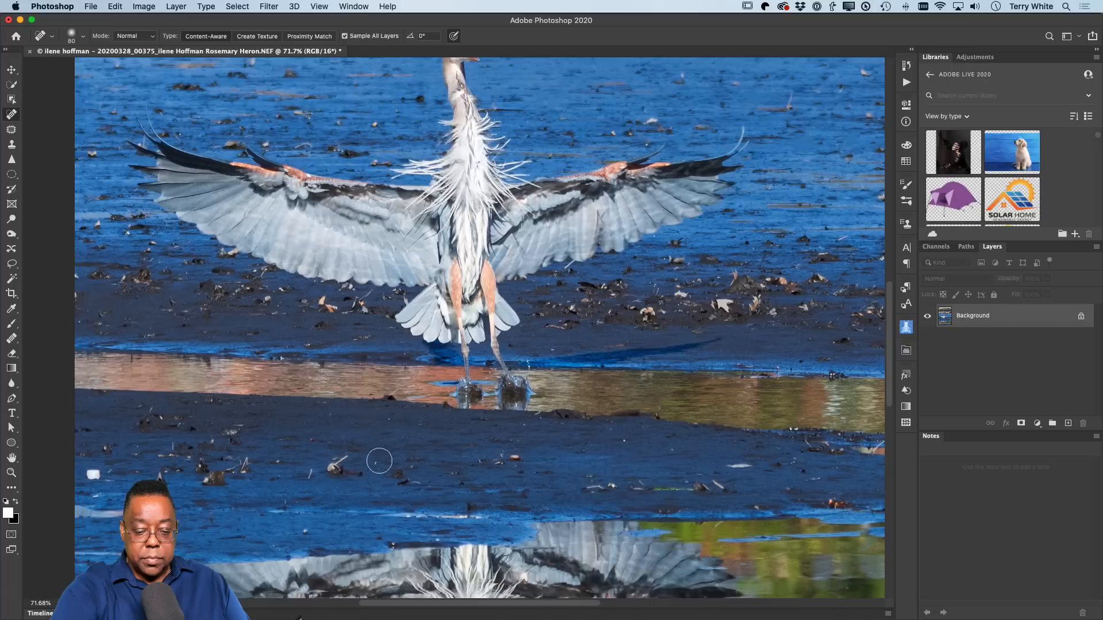
left_click(338, 462)
left_click(308, 470)
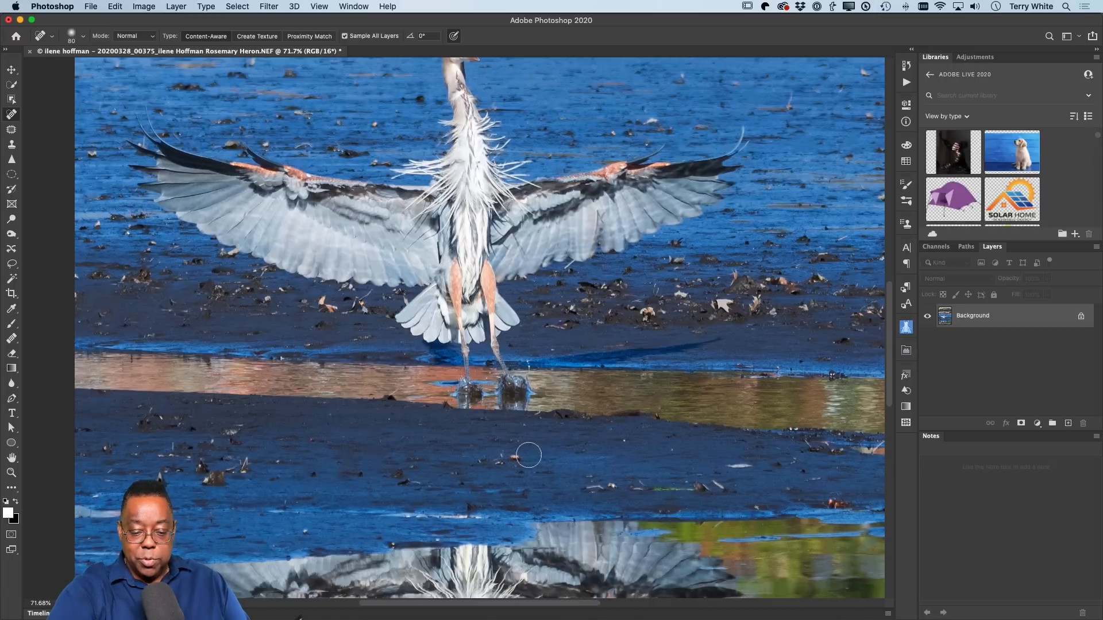
left_click(500, 456)
Step: Heal away the upright twig and the orange leaf on the blue water beyond the heron's right wing tip
scroll(614, 345, "down", 6)
scroll(614, 345, "down", 5)
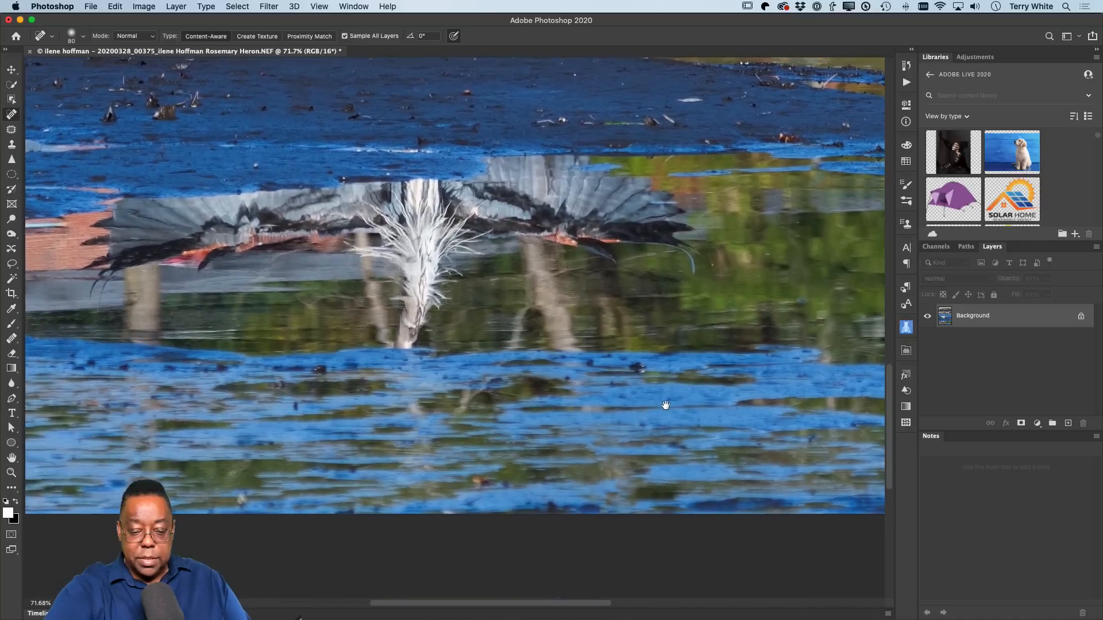
scroll(686, 431, "up", 10)
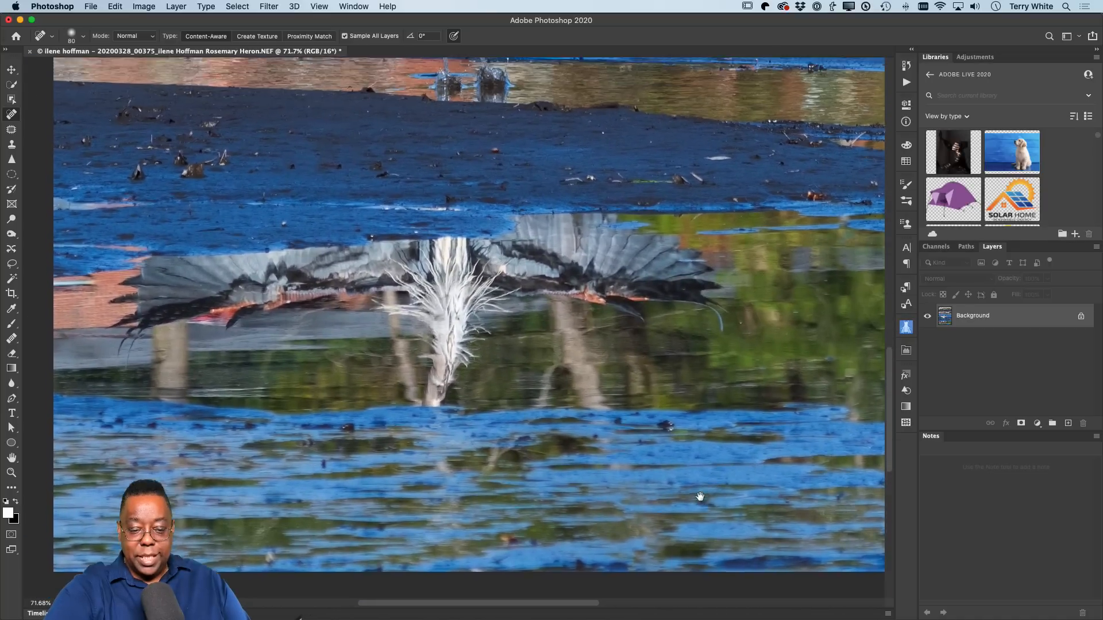
scroll(689, 419, "up", 8)
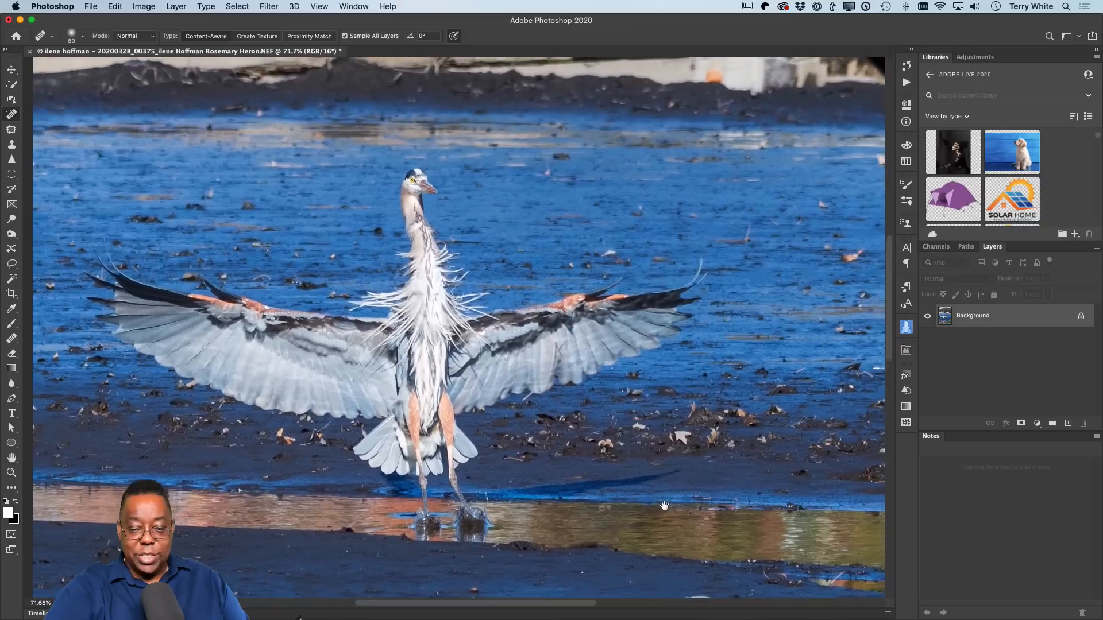
left_click_drag(664, 505, 640, 556)
left_click_drag(706, 407, 695, 437)
left_click_drag(716, 313, 709, 321)
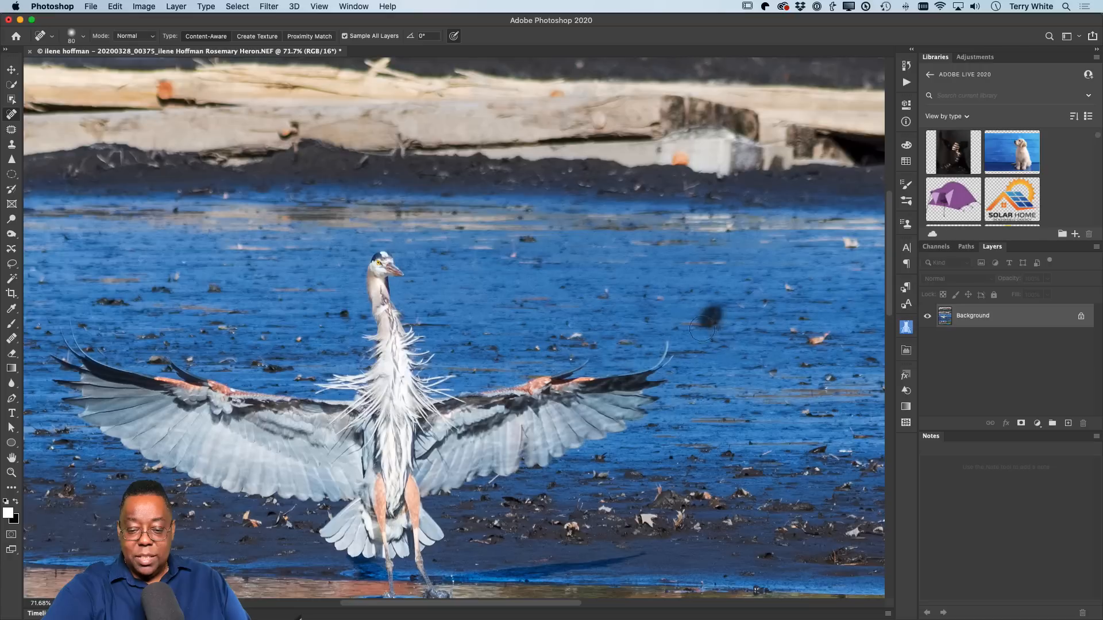
left_click_drag(824, 338, 810, 348)
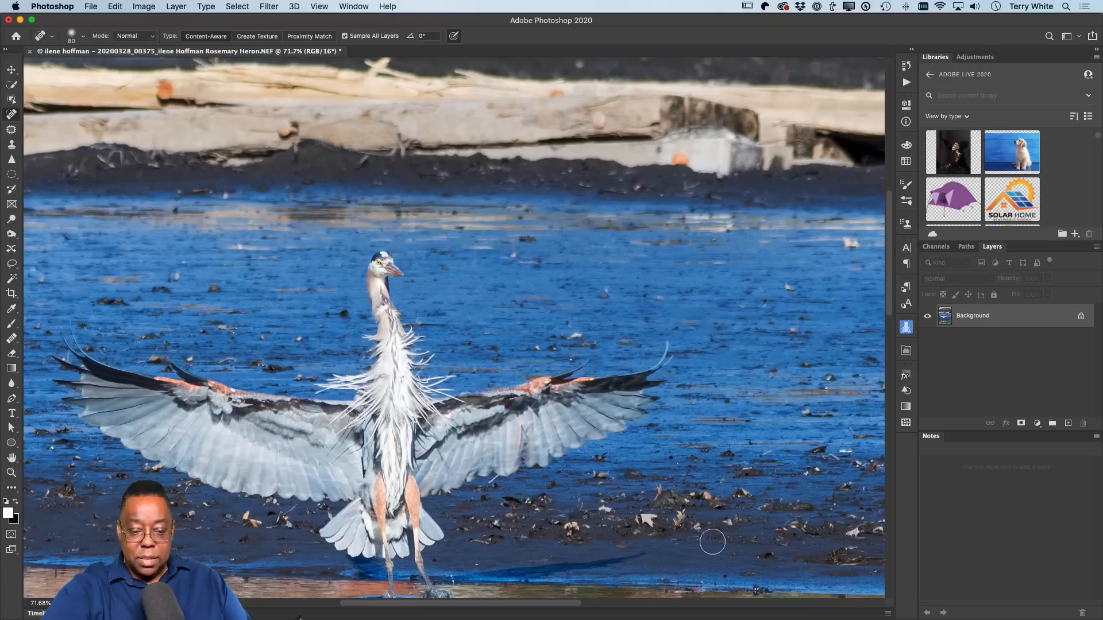
Step: Check the far shore, save the retouched heron photo, and close the document
mouse_move(652, 385)
left_mouse_down()
mouse_move(745, 537)
mouse_move(701, 336)
mouse_move(661, 611)
left_mouse_up()
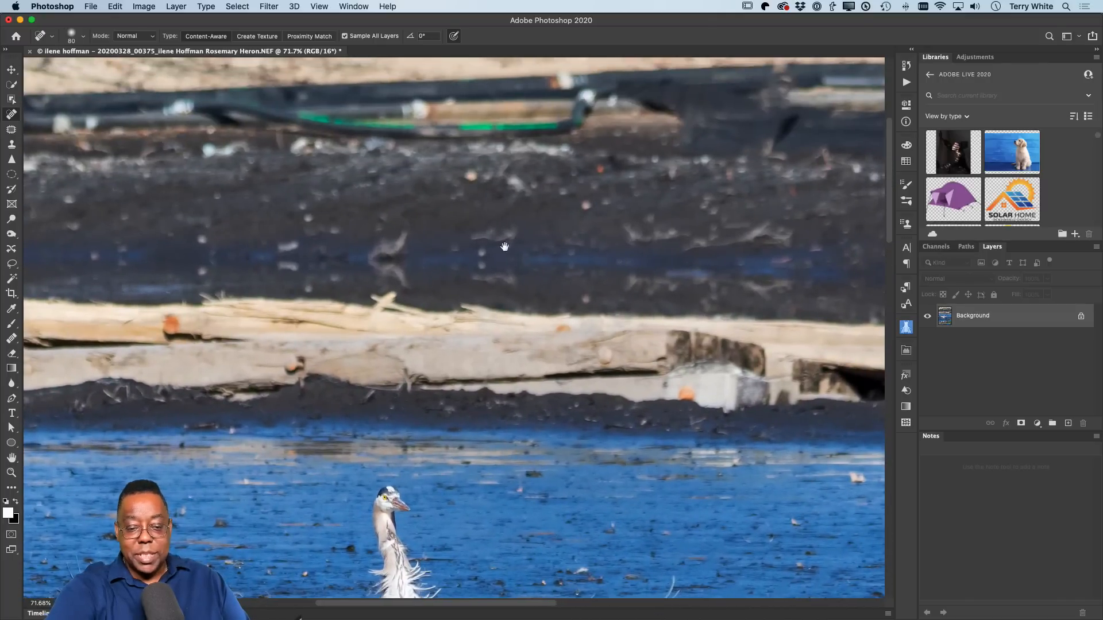
left_click_drag(657, 534, 658, 205)
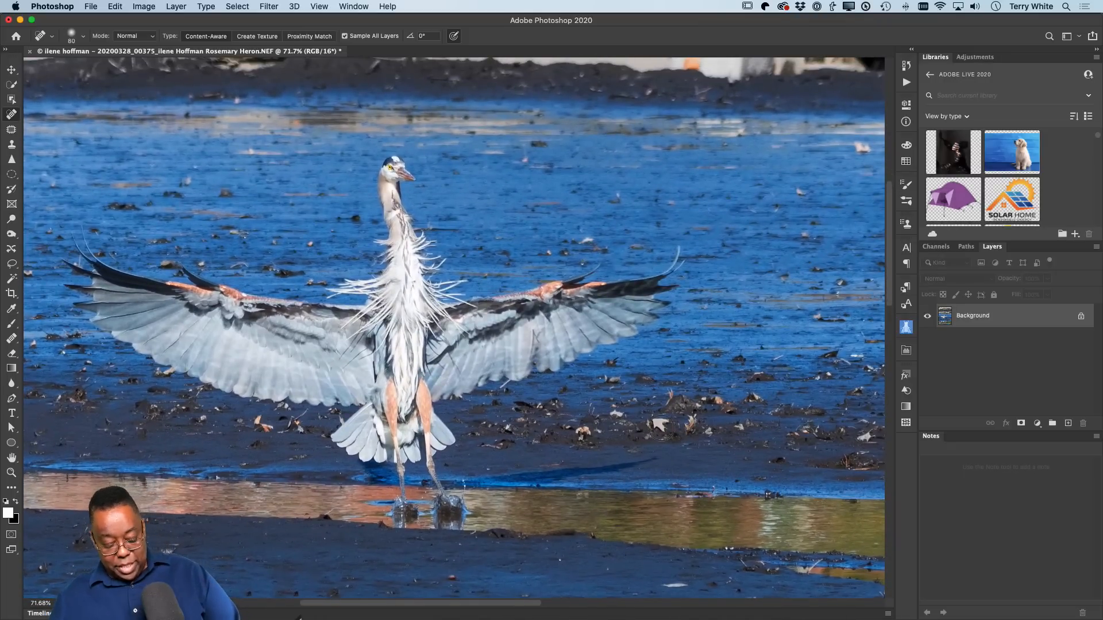
key("super+s")
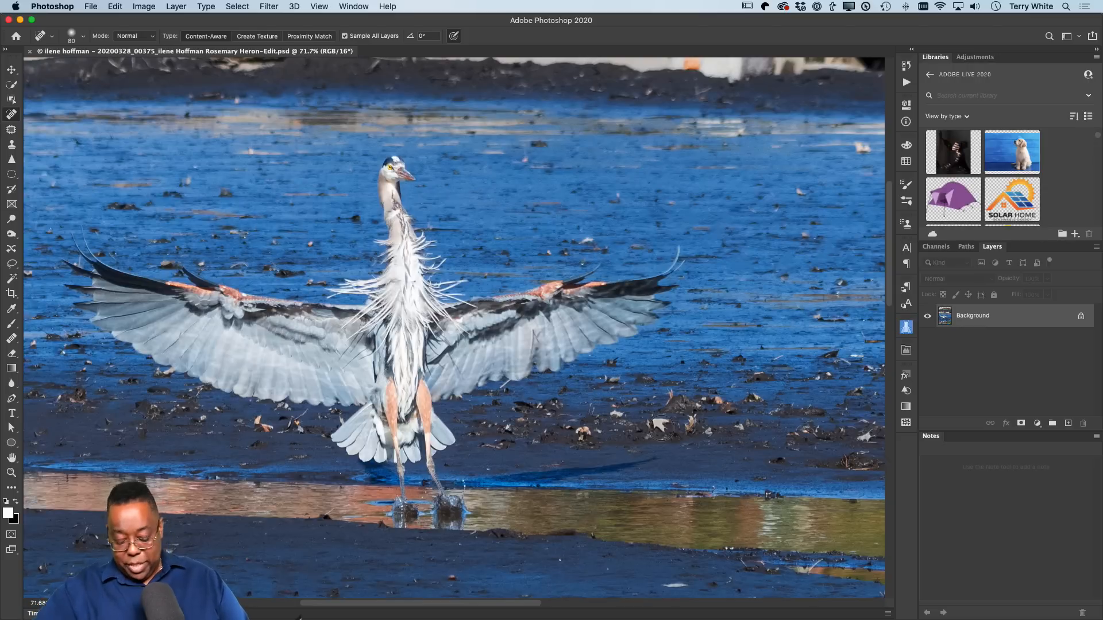
key("super+w")
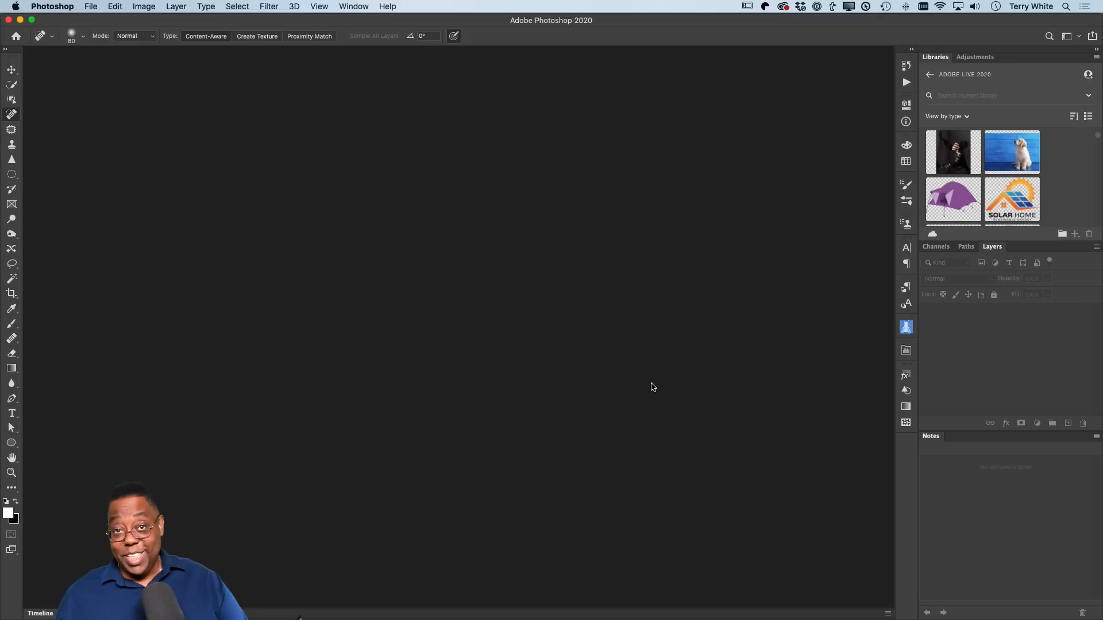
Step: Switch to the Library grid in Lightroom Classic and create a virtual copy of the retouched heron PSD
key("super+Tab")
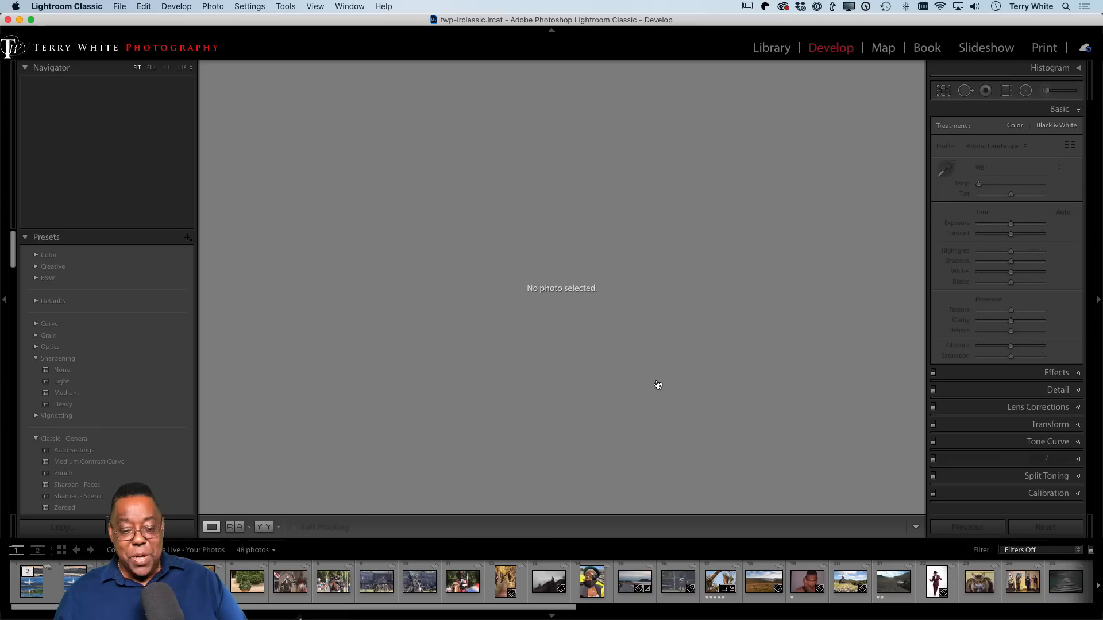
key("g")
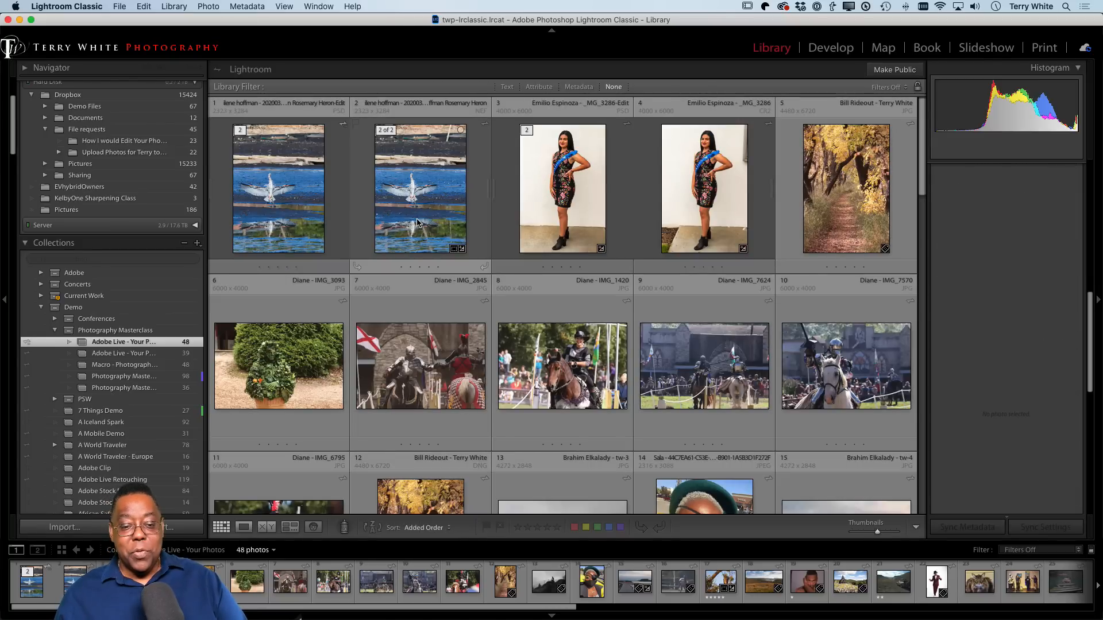
left_click(440, 215)
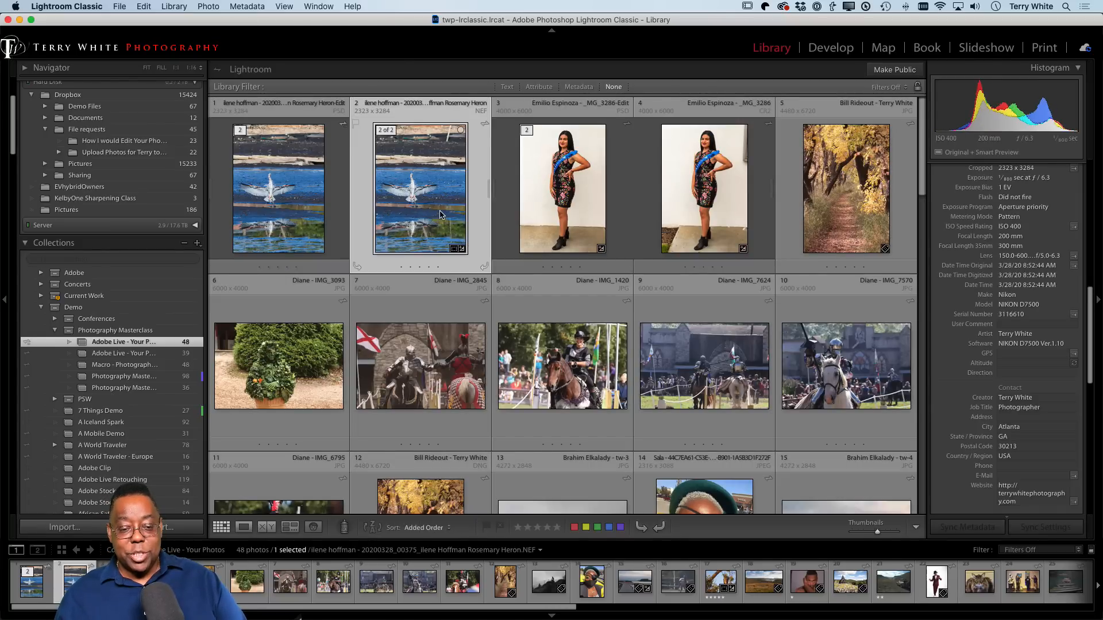
left_click(275, 212)
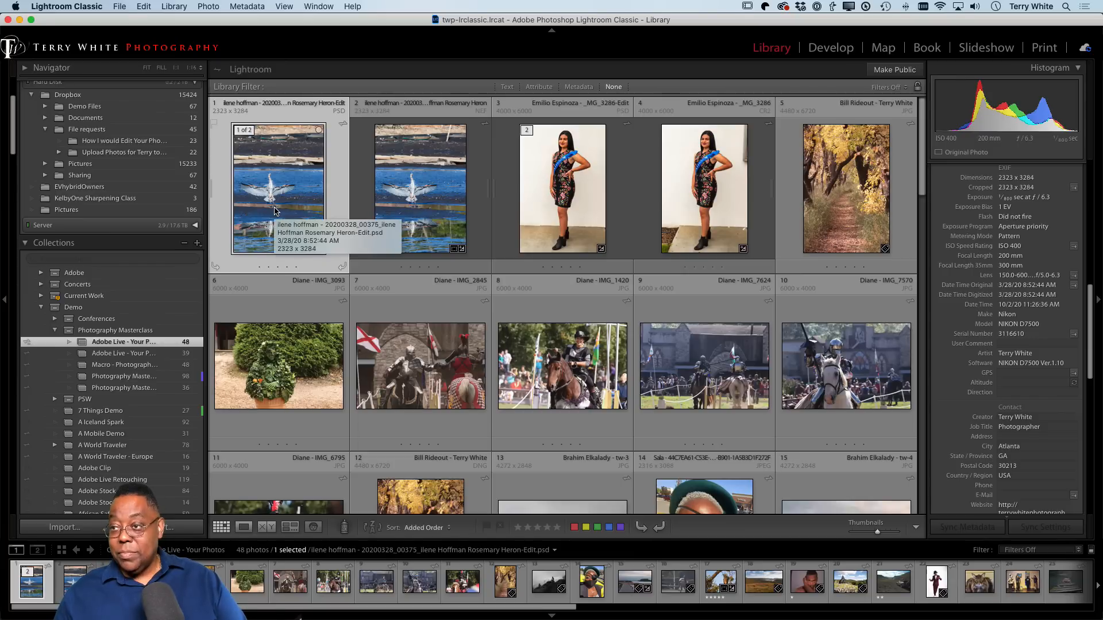
key("super+apostrophe")
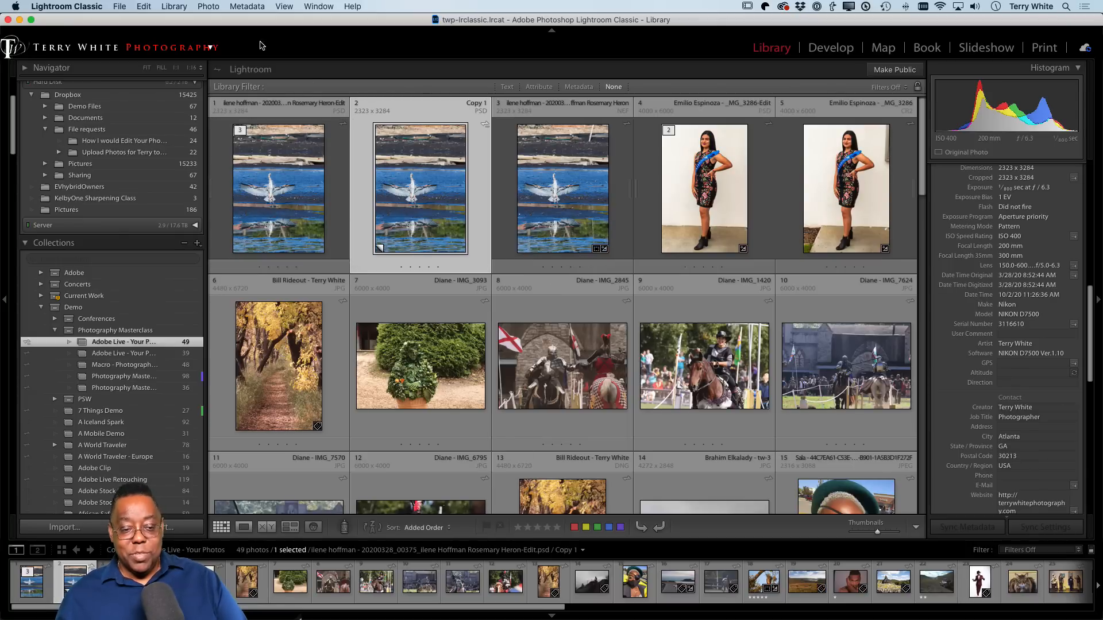
left_click(207, 7)
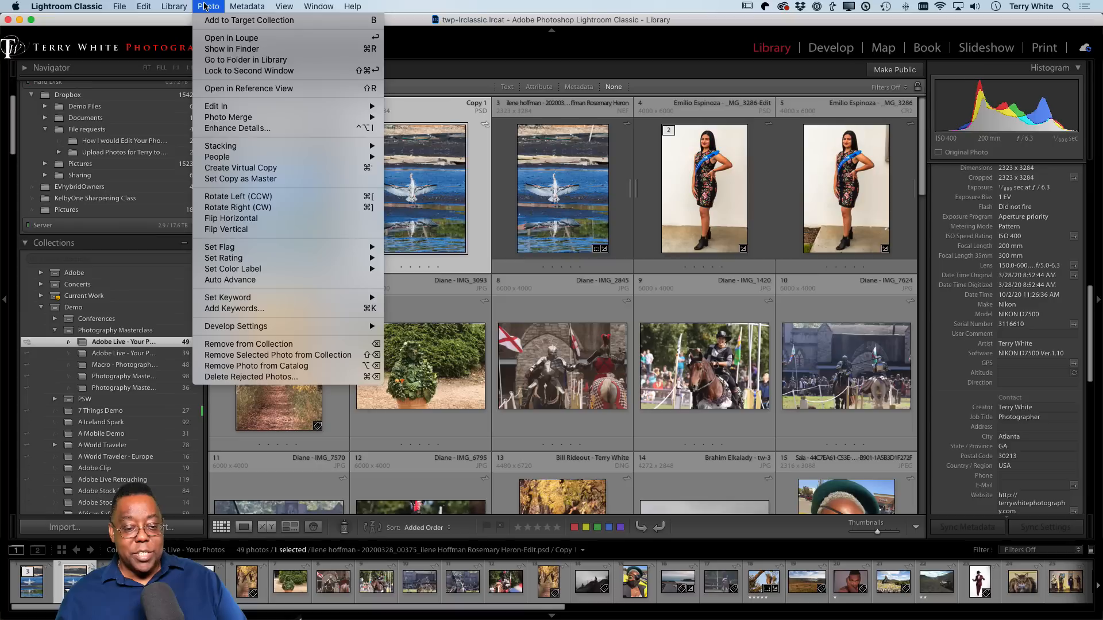
left_click(267, 167)
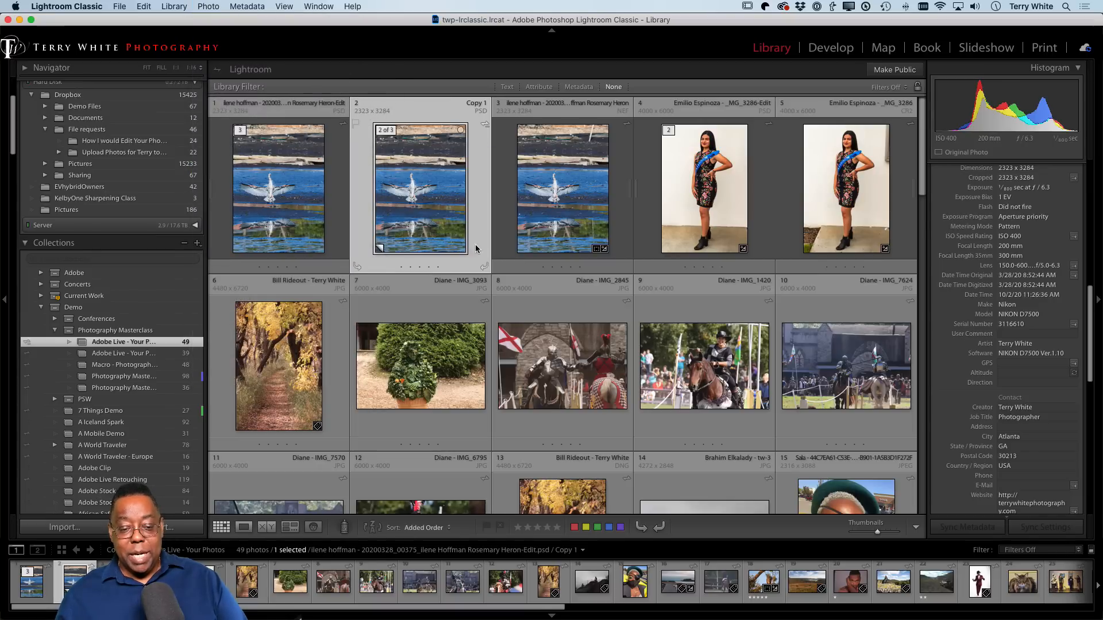
Step: Crop the virtual copy to a horizontal frame of about 2172 x 1537 pixels around the heron, leaving out its reflection
key("r")
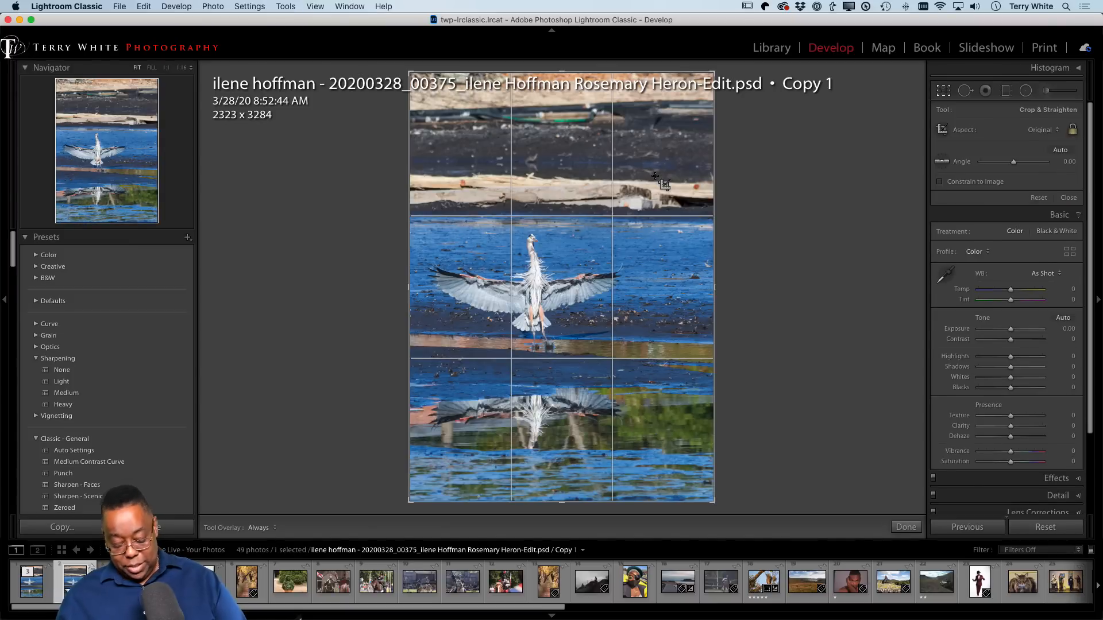
key("x")
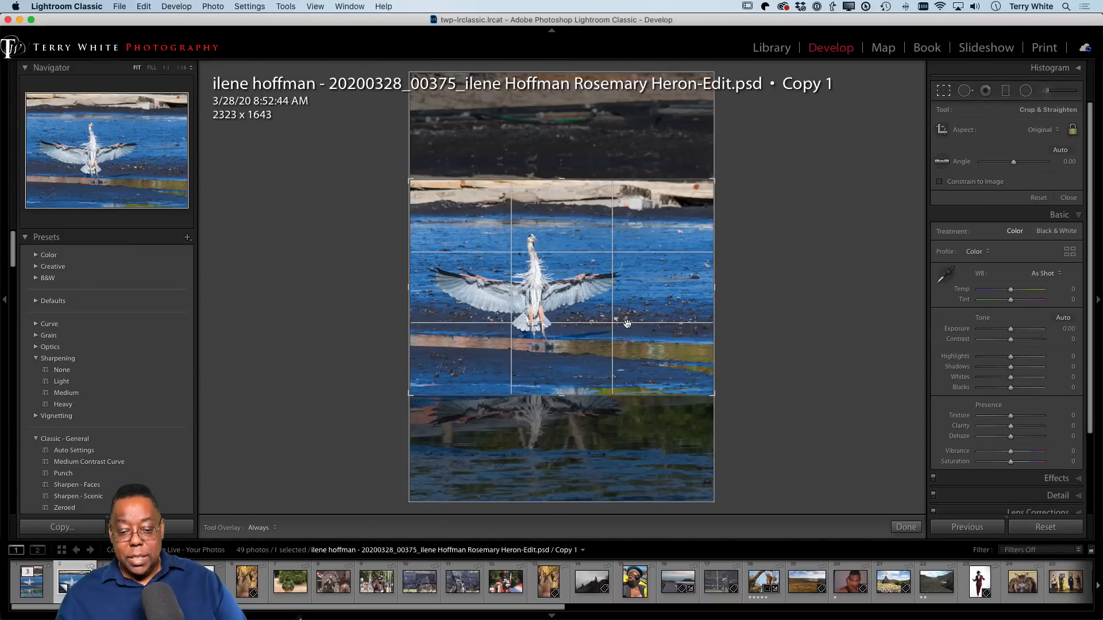
left_click_drag(544, 396, 546, 387)
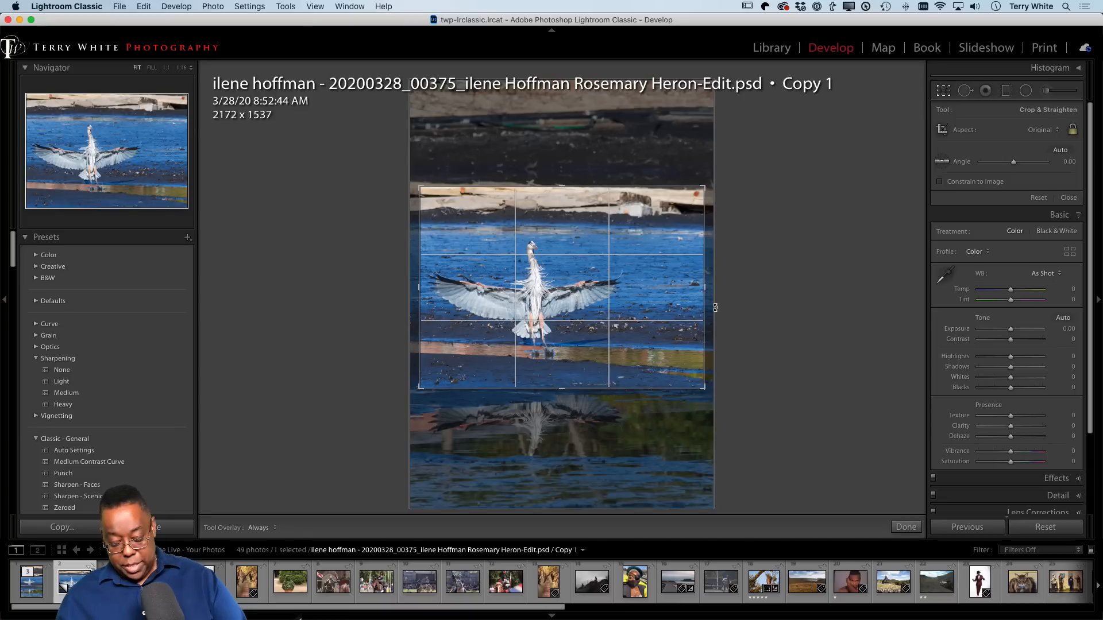
key("d")
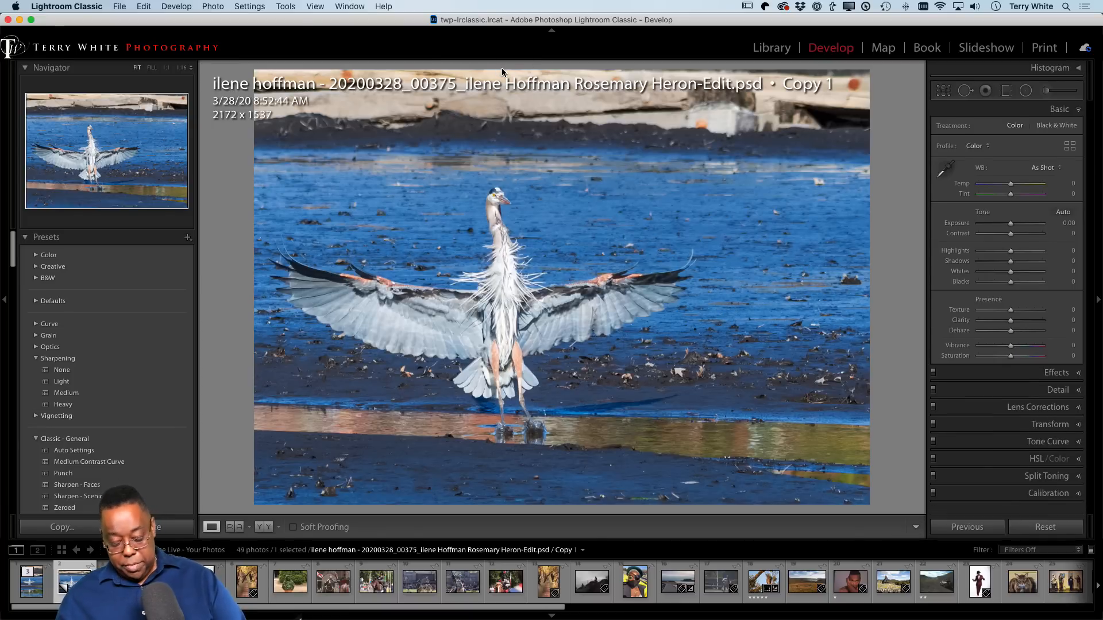
Step: Tighten the heron virtual copy's crop to about 2006 x 1419 pixels, trimming more of the logs on the far shore
key("r")
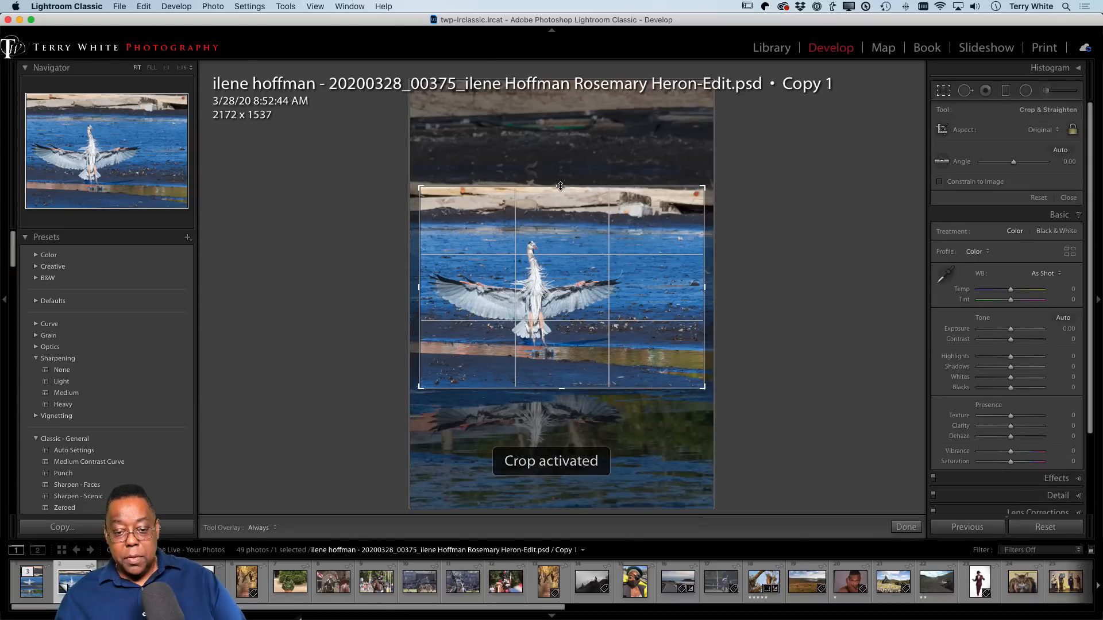
left_click_drag(560, 185, 562, 194)
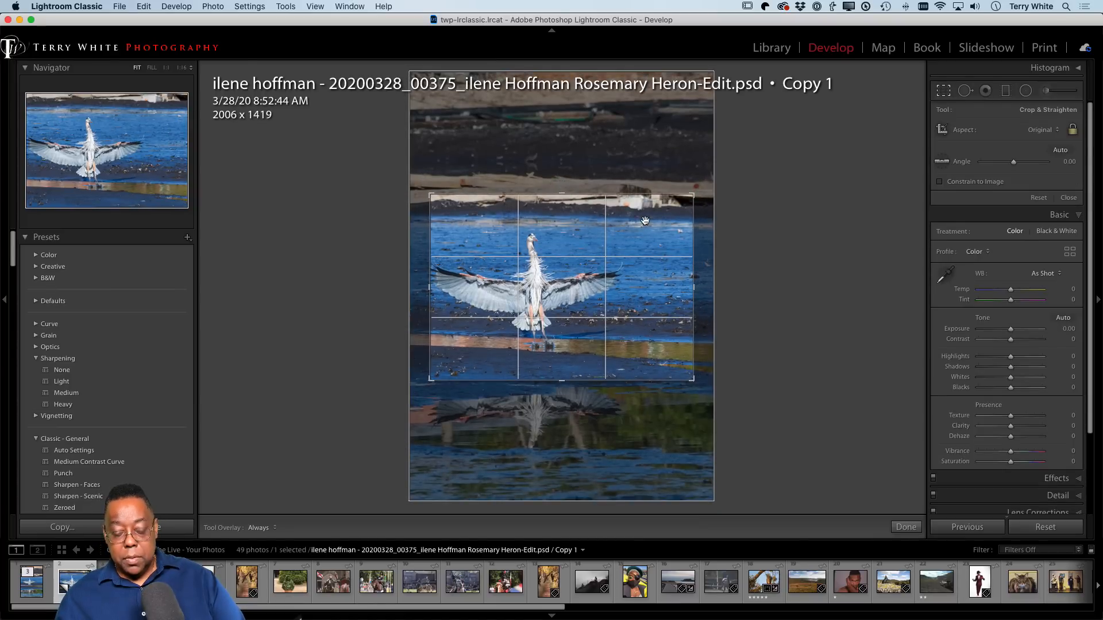
key("Return")
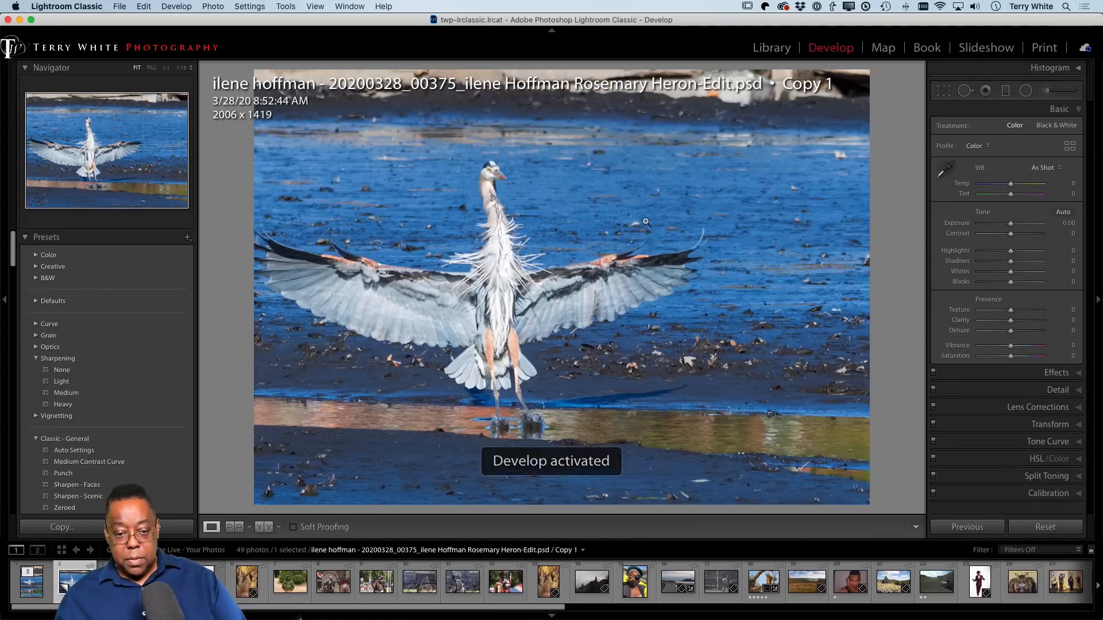
Step: Compare the full vertical heron photo with its horizontally cropped virtual copy at full-screen size
key("g")
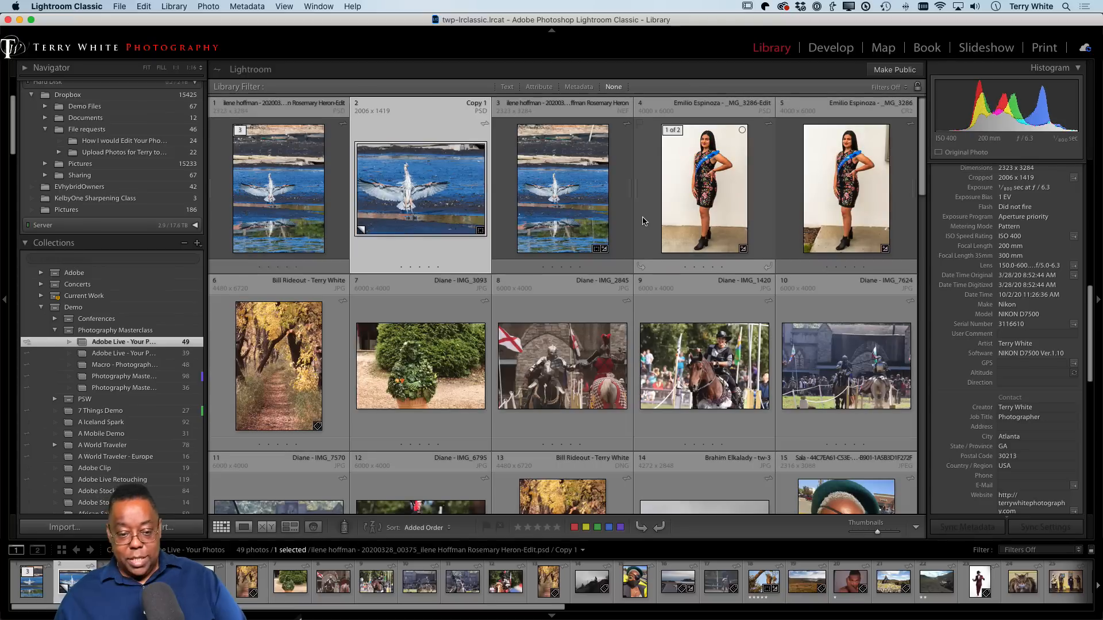
key("Left")
key("f")
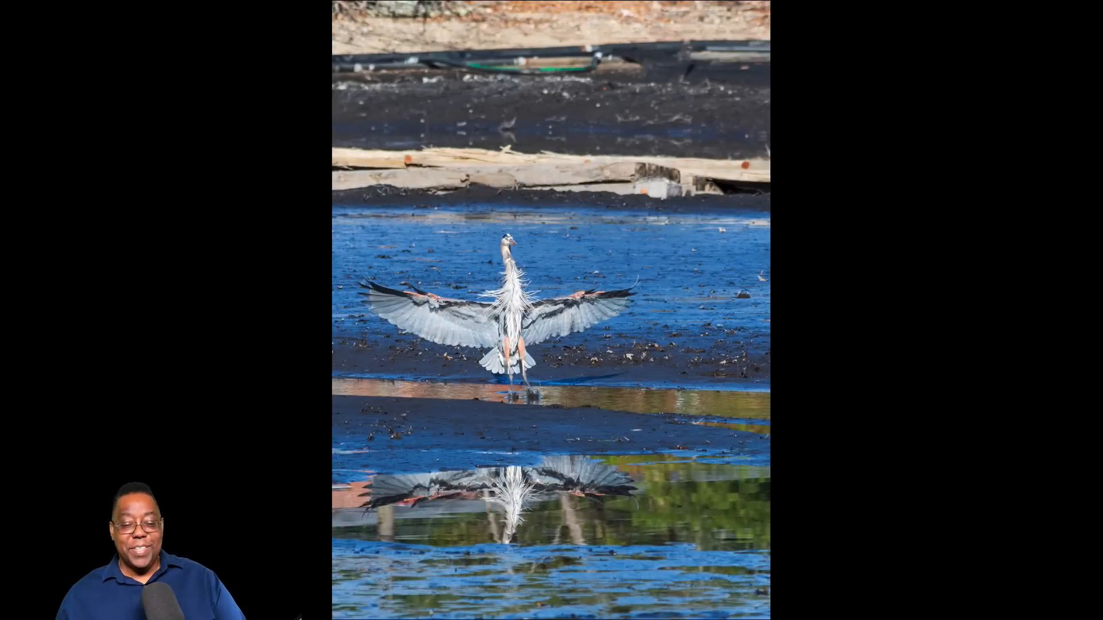
key("Right")
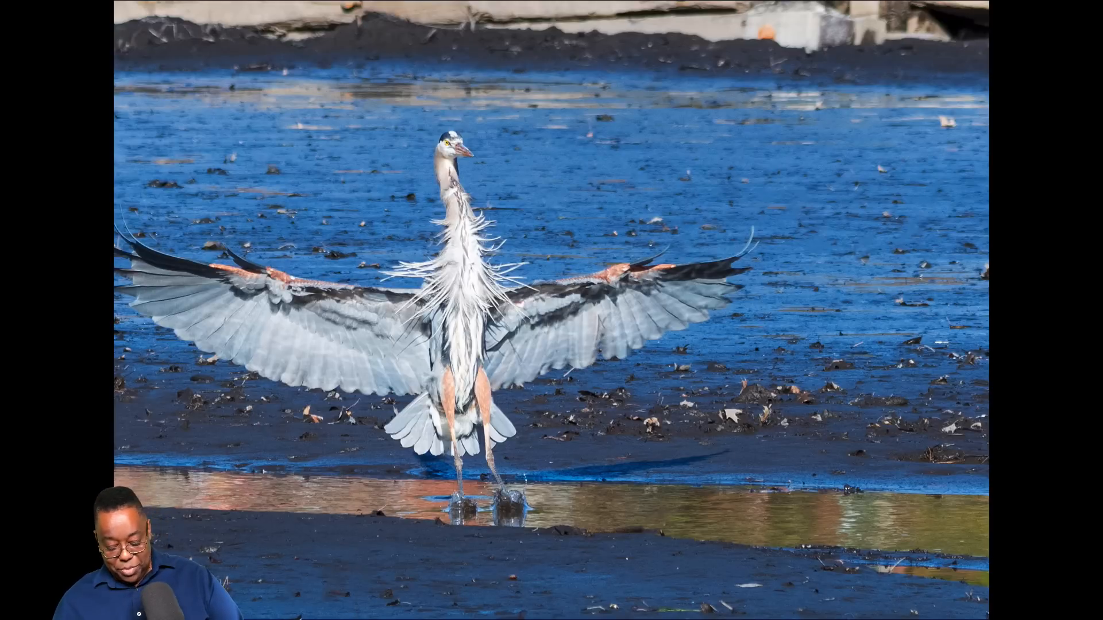
Step: Loosen the virtual copy's crop to about 2101 x 1486 pixels for more room beside the wing tip, and return to the Library grid
key("r")
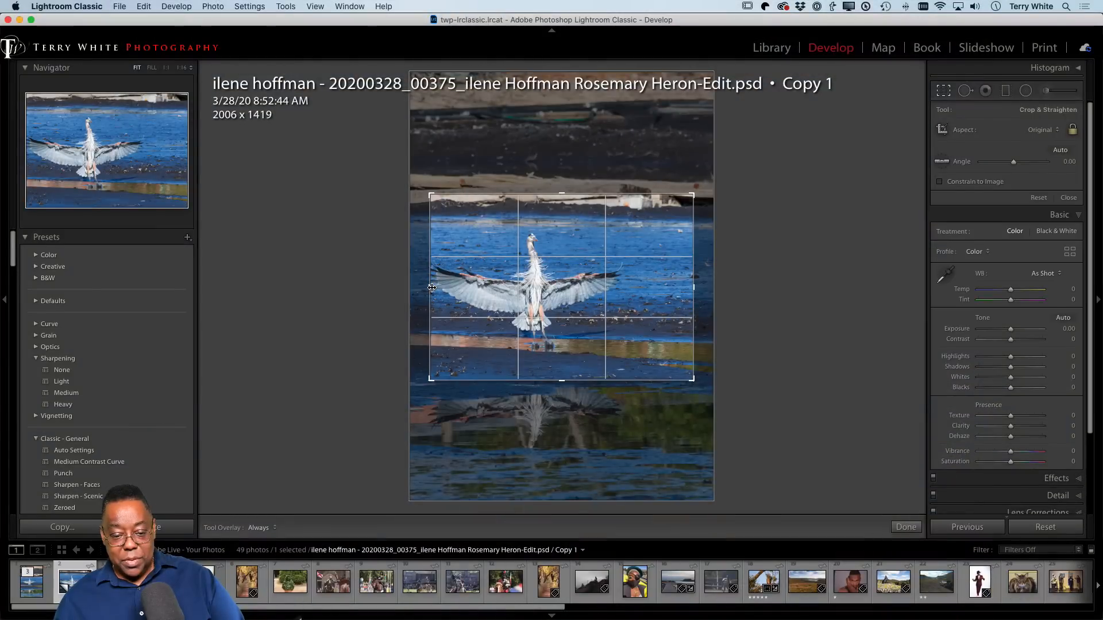
left_click_drag(429, 288, 424, 287)
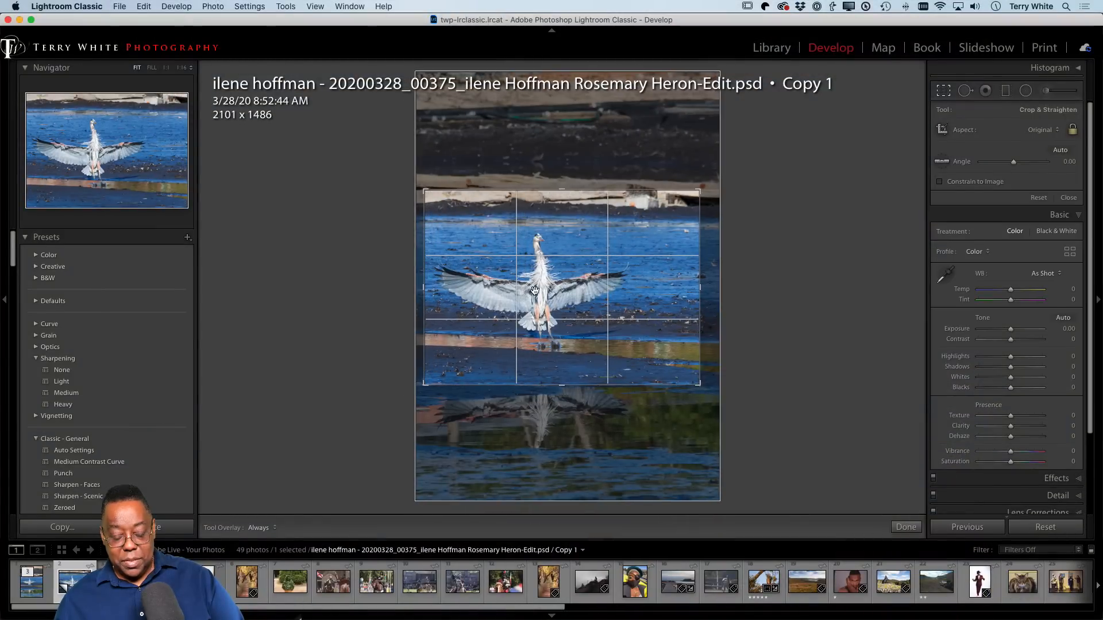
key("d")
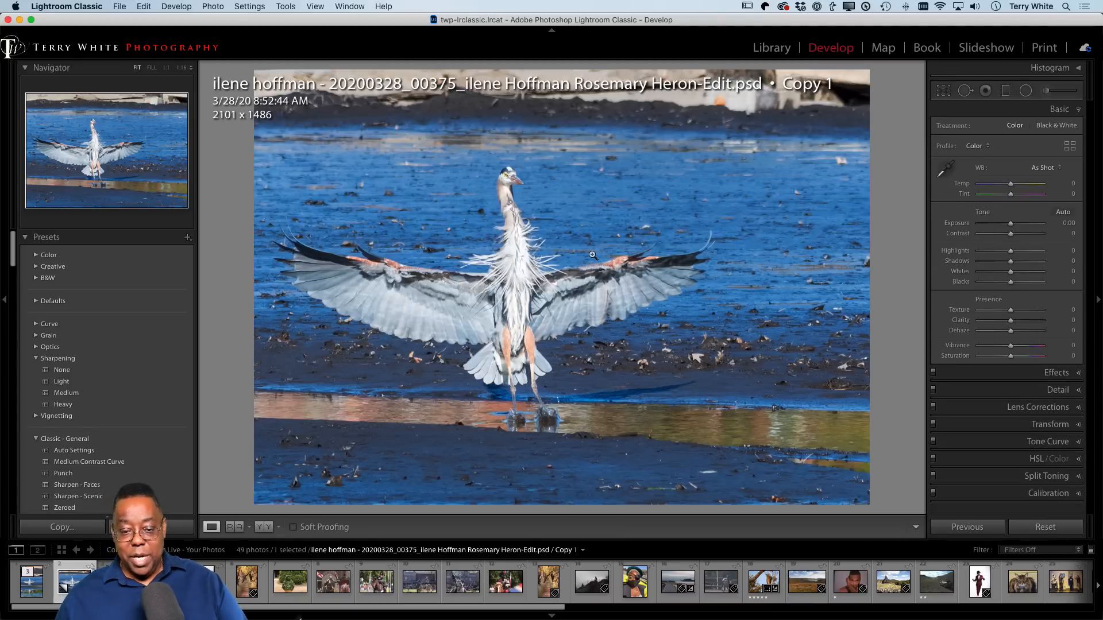
key("g")
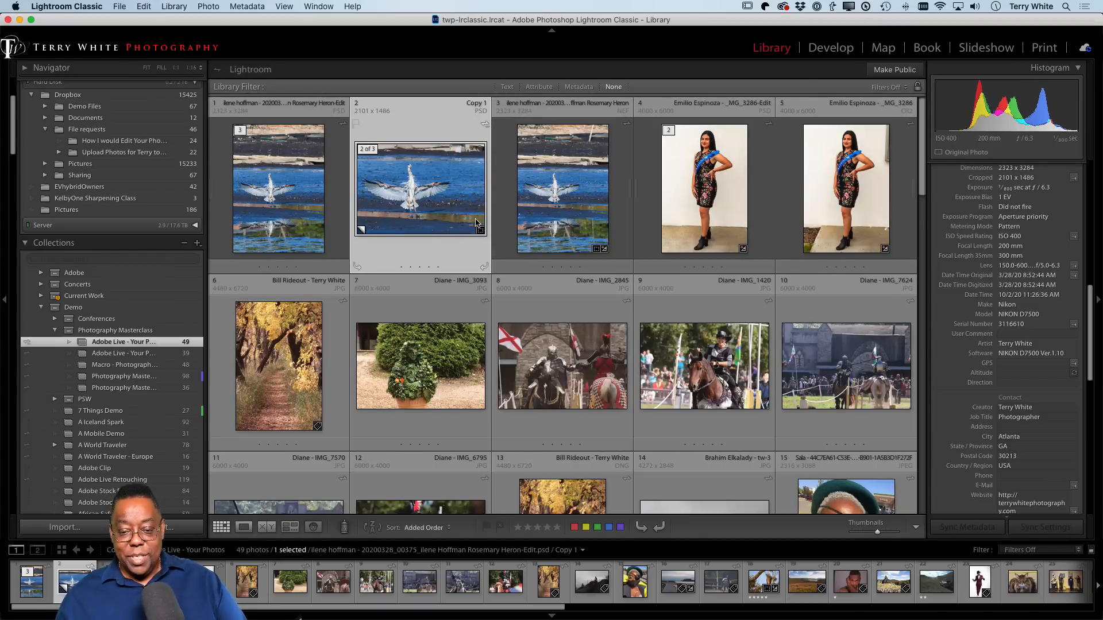
Step: Look through the thumbnails of the submitted photos in the collection for the next picture to edit
scroll(546, 207, "down", 3)
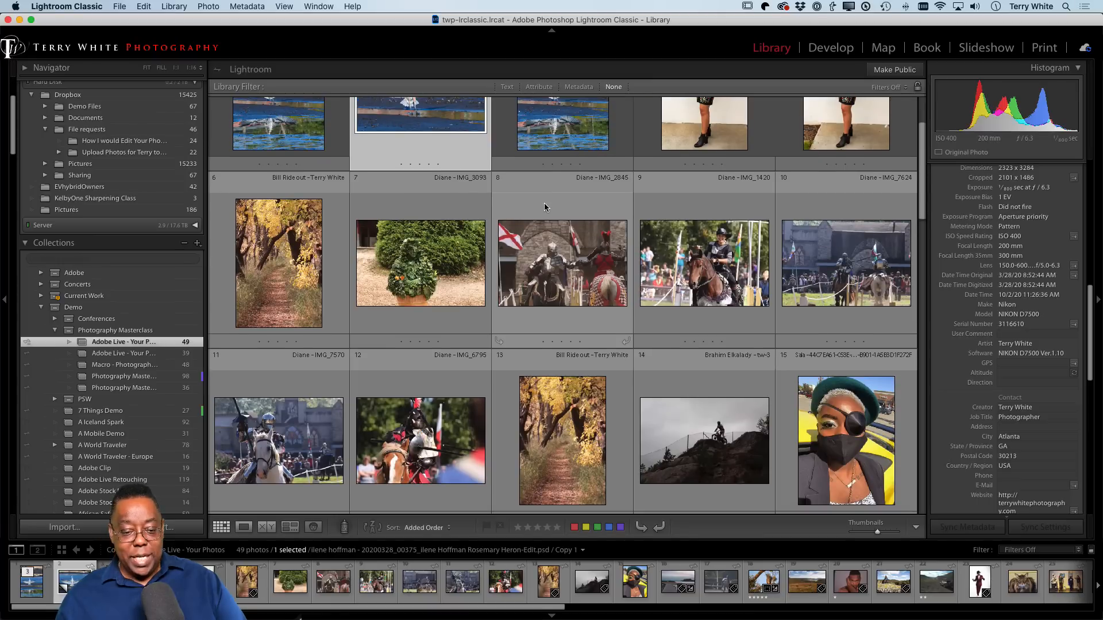
scroll(544, 207, "down", 2)
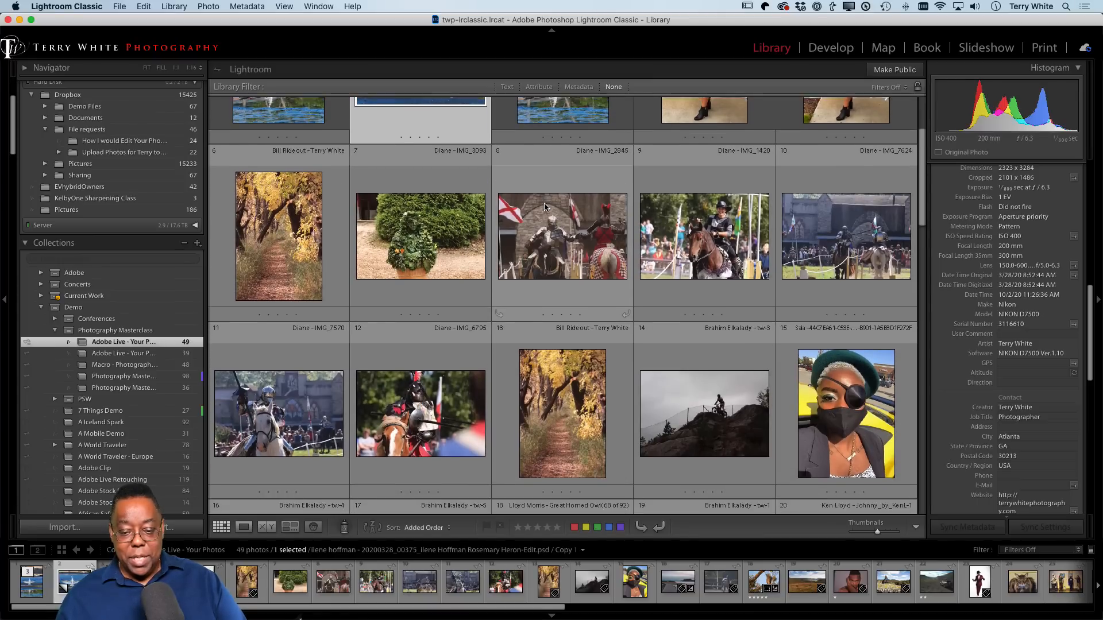
scroll(545, 207, "up", 3)
scroll(545, 207, "down", 10)
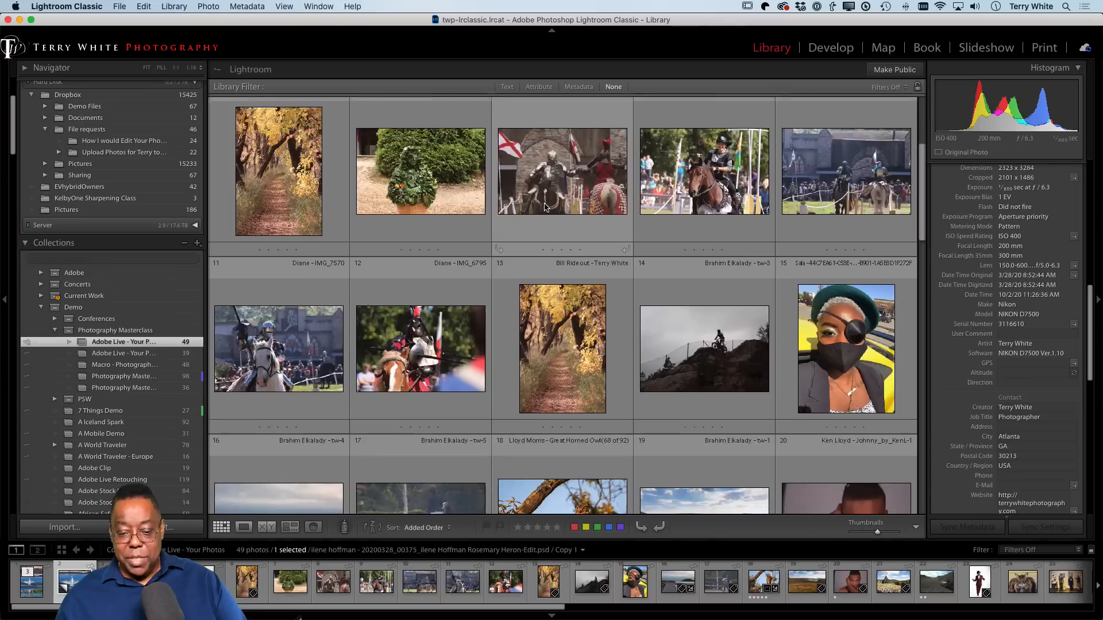
scroll(545, 207, "down", 8)
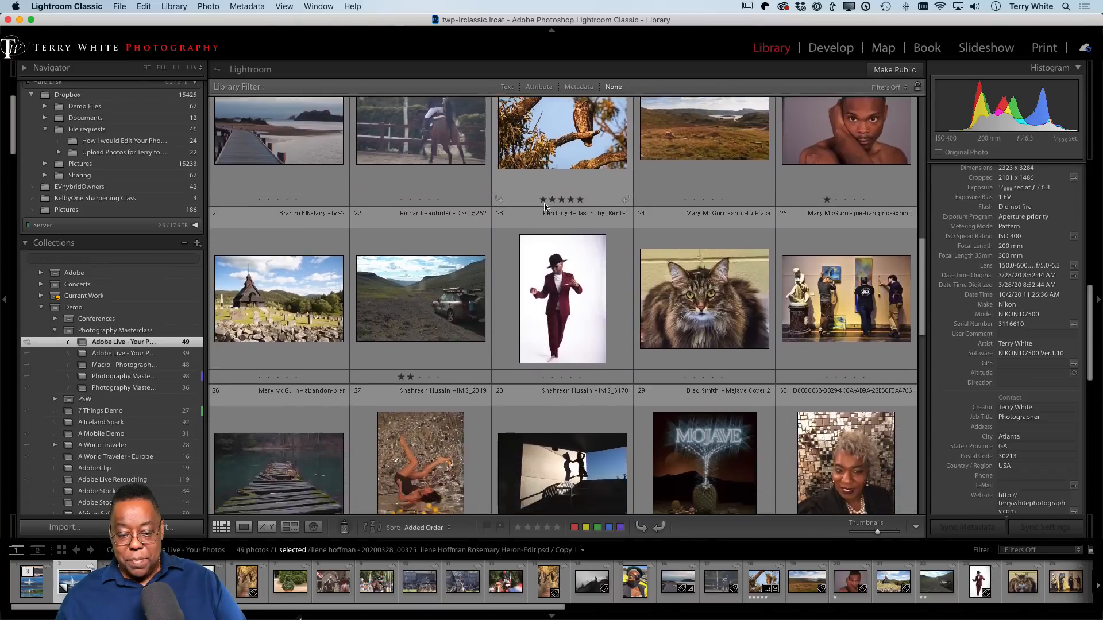
scroll(545, 207, "down", 3)
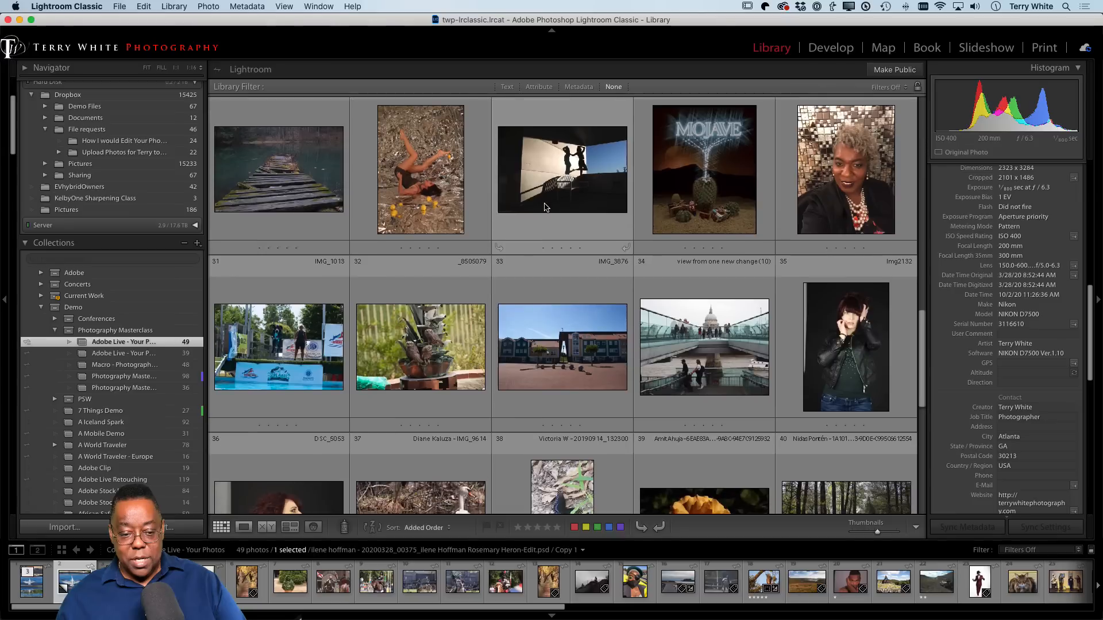
scroll(545, 207, "down", 5)
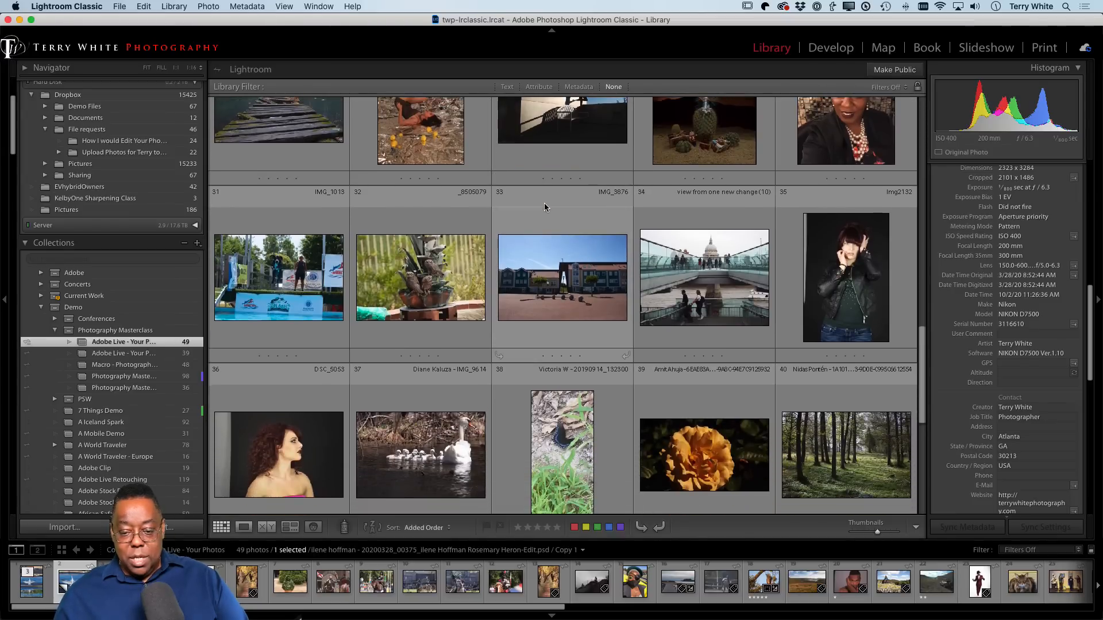
scroll(544, 207, "down", 4)
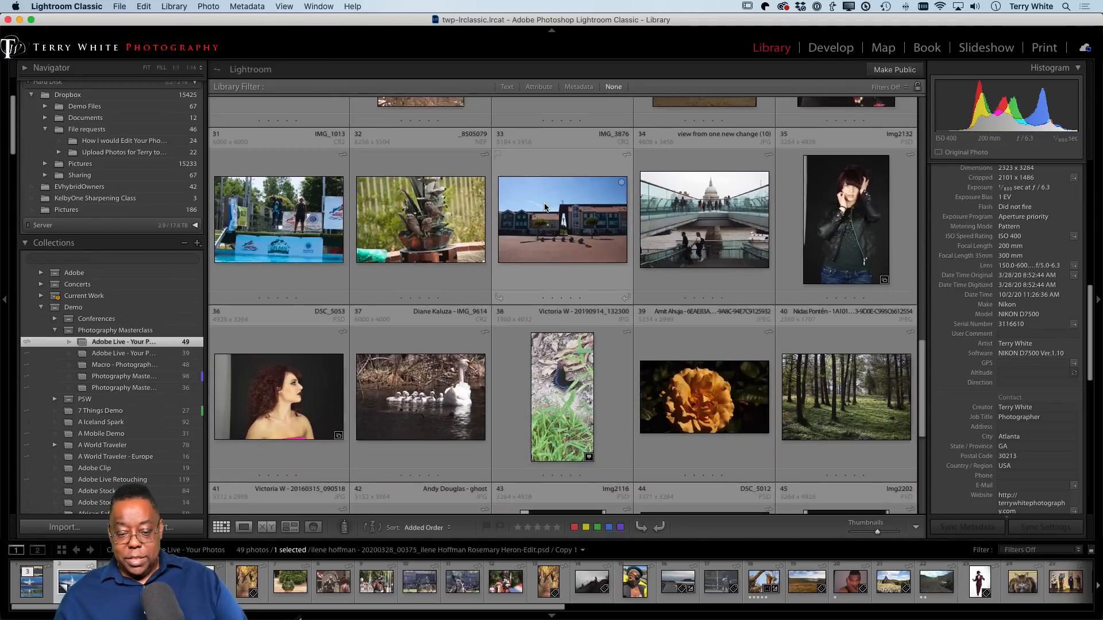
scroll(544, 207, "down", 12)
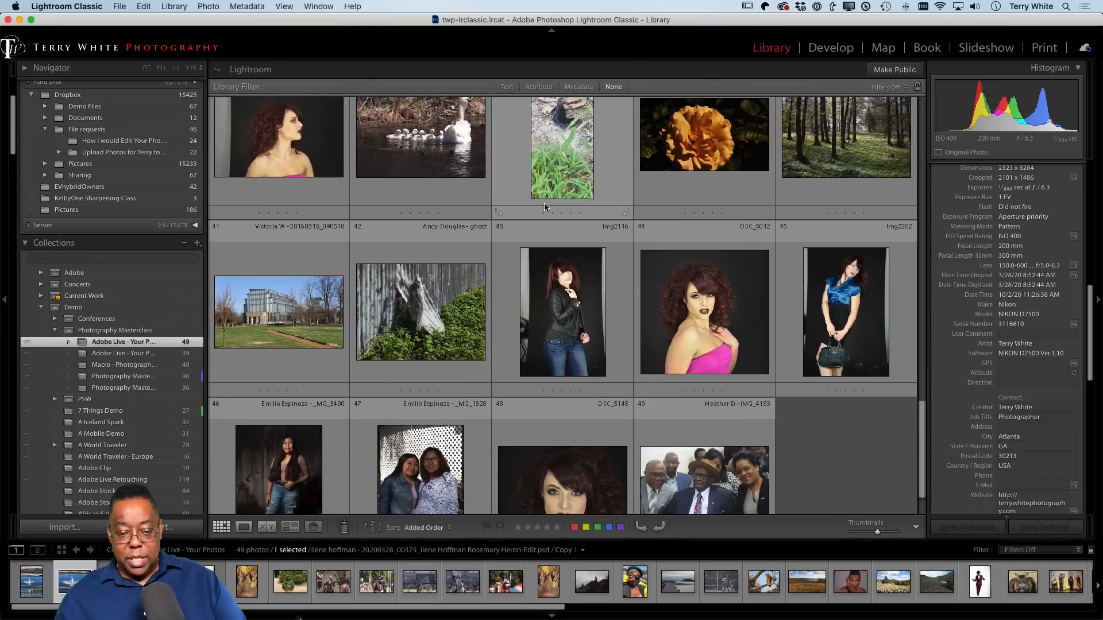
scroll(544, 207, "up", 20)
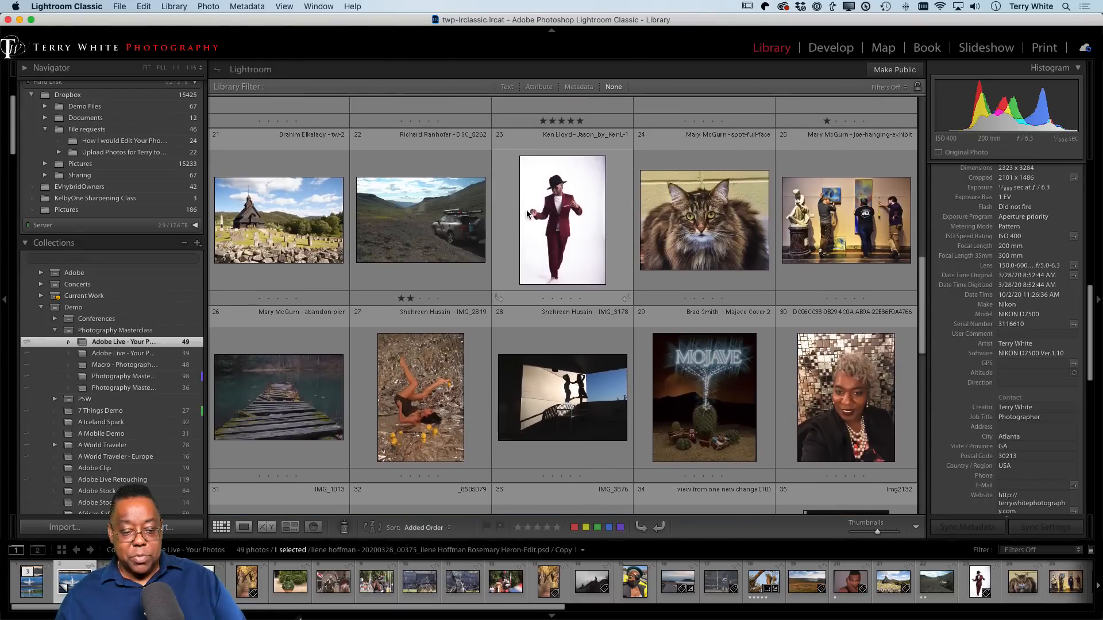
Step: Open the abandon-pier.jpg photo in the Develop module and enable lens profile corrections
double_click(244, 403)
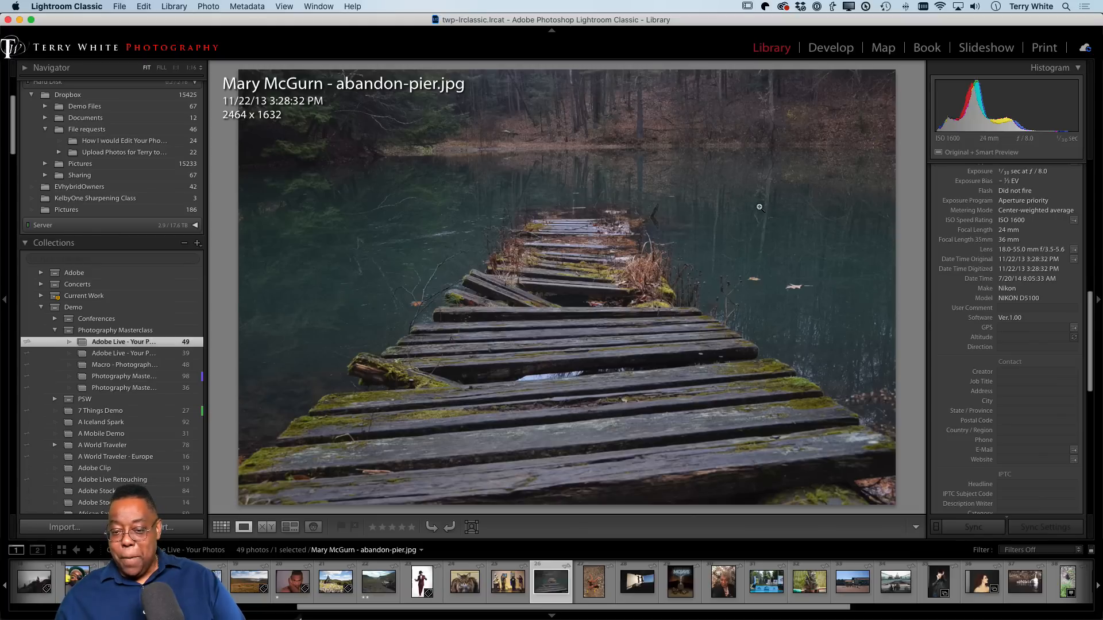
left_click(824, 48)
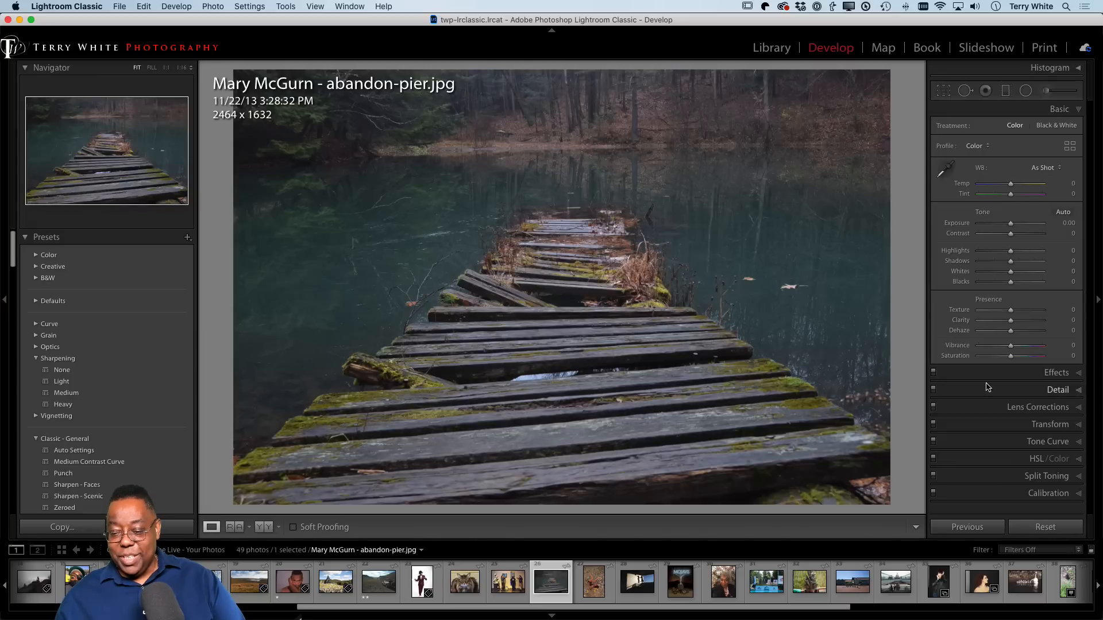
left_click(1034, 407)
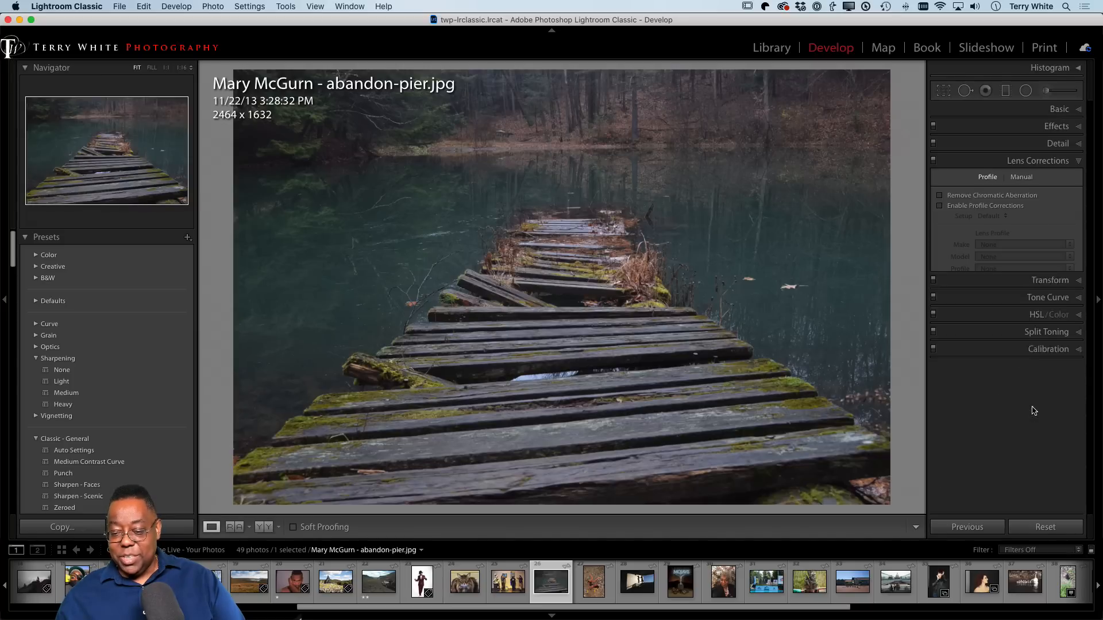
left_click(939, 206)
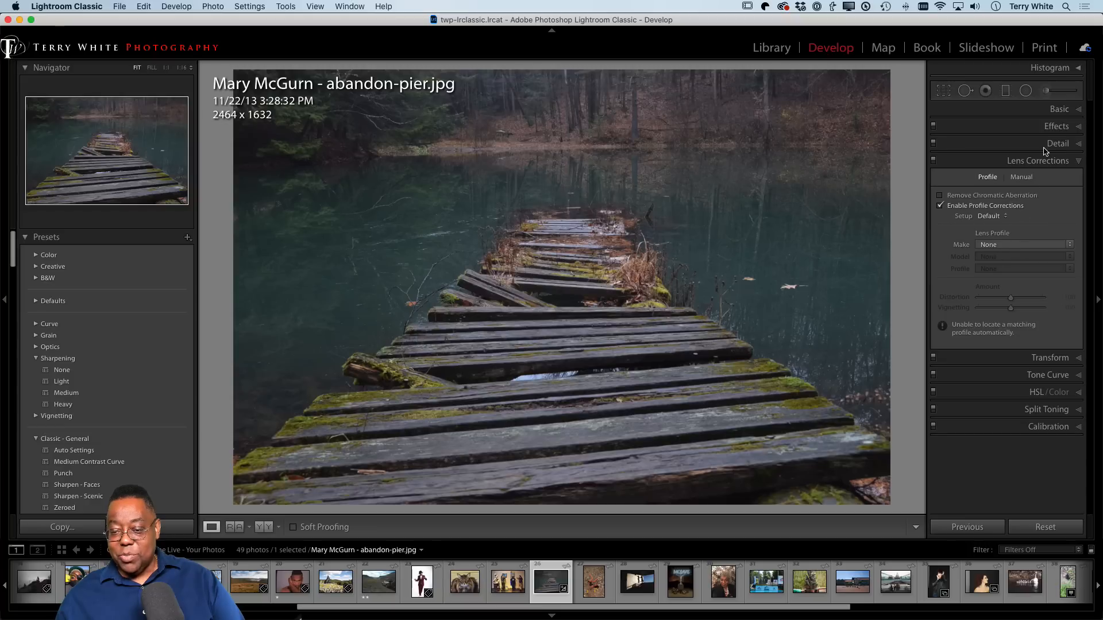
Step: Apply automatic tone adjustments to the abandoned pier photo
left_click(1054, 110)
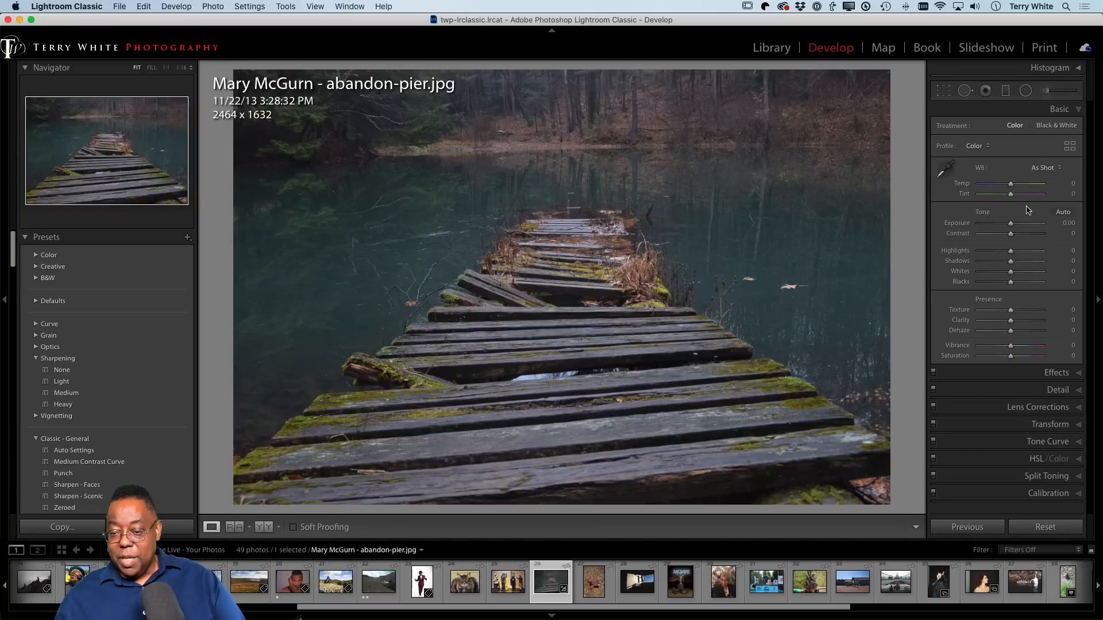
left_click(1061, 212)
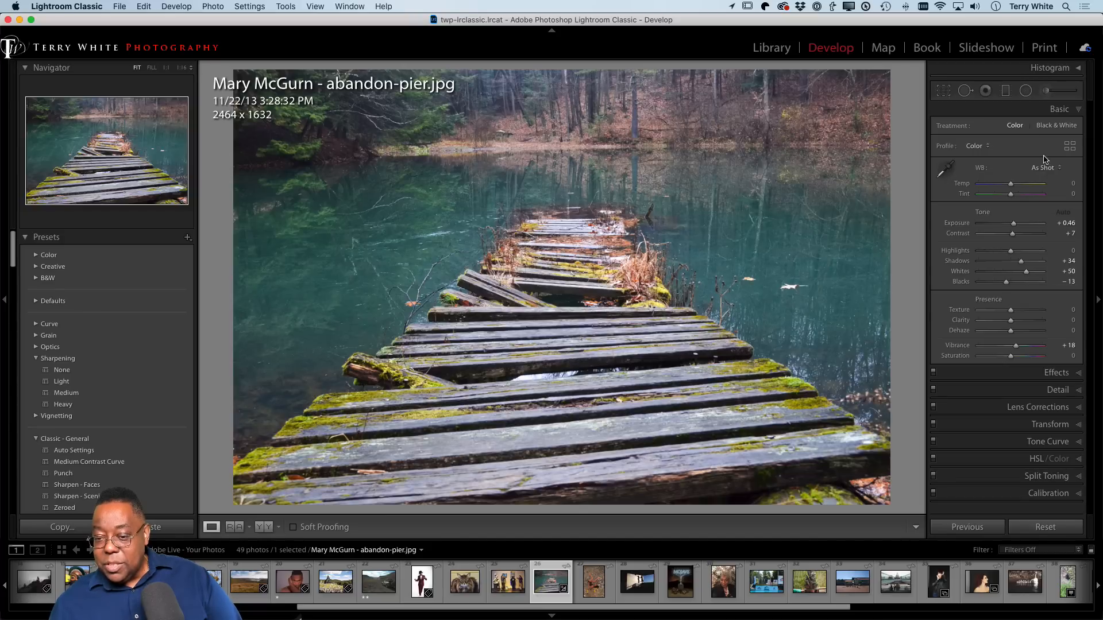
Step: Paint an Adjustment Brush mask over the lake water with brush size 23, and set the mask's exposure to 0.00
left_click(1046, 91)
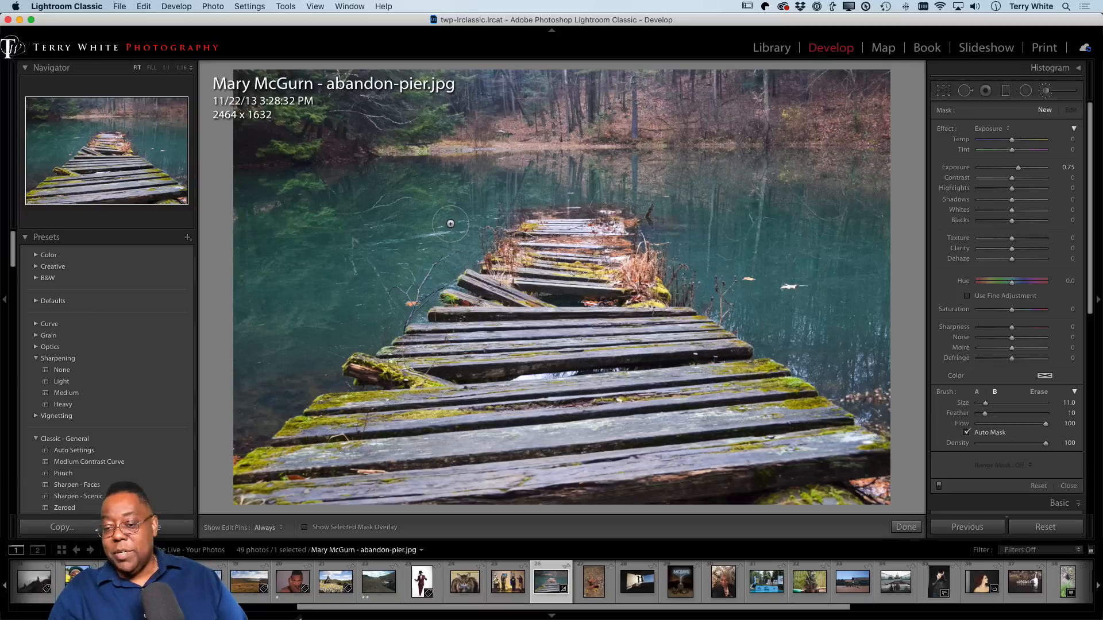
scroll(450, 224, "up", 5)
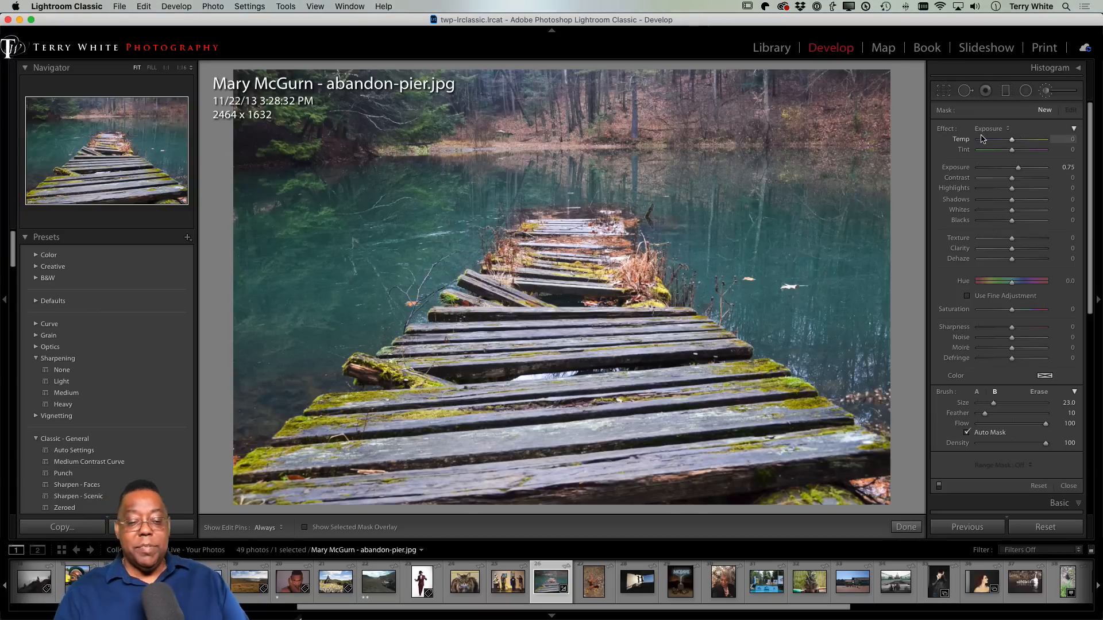
key("h")
mouse_move(350, 287)
left_mouse_down()
mouse_move(309, 214)
mouse_move(261, 230)
mouse_move(261, 407)
mouse_move(316, 312)
mouse_move(339, 350)
mouse_move(321, 385)
mouse_move(431, 241)
mouse_move(352, 328)
mouse_move(437, 190)
mouse_move(345, 184)
mouse_move(448, 166)
mouse_move(424, 182)
mouse_move(632, 181)
mouse_move(724, 229)
mouse_move(704, 260)
mouse_move(724, 299)
mouse_move(850, 425)
mouse_move(827, 269)
mouse_move(800, 284)
mouse_move(809, 211)
mouse_move(723, 173)
mouse_move(850, 144)
mouse_move(666, 161)
left_mouse_up()
left_click_drag(725, 185, 675, 182)
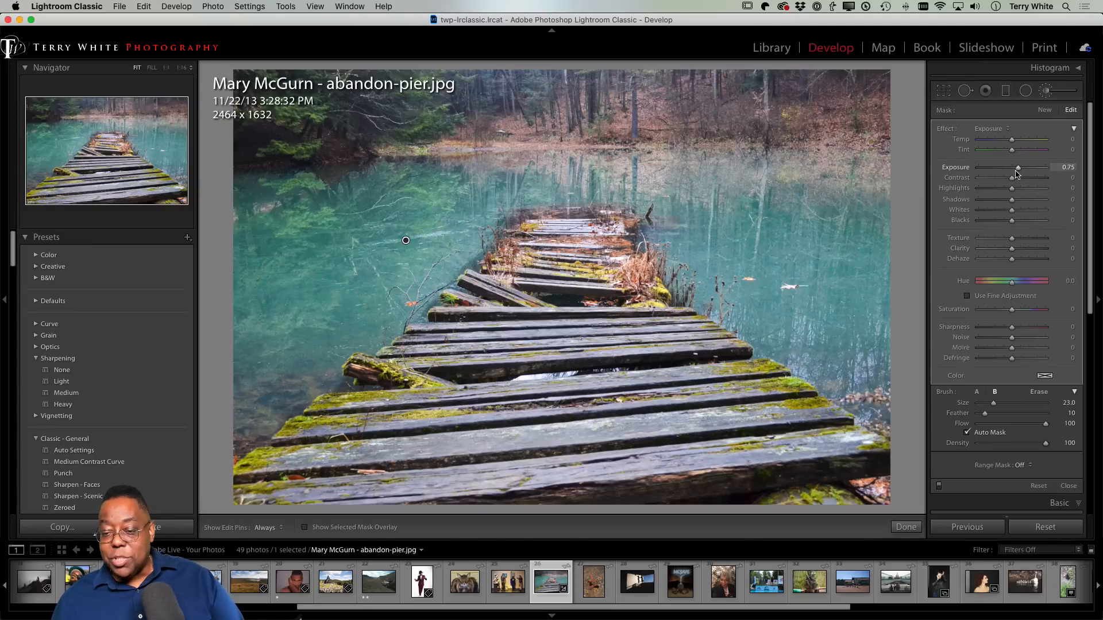
left_click_drag(1017, 173, 1011, 176)
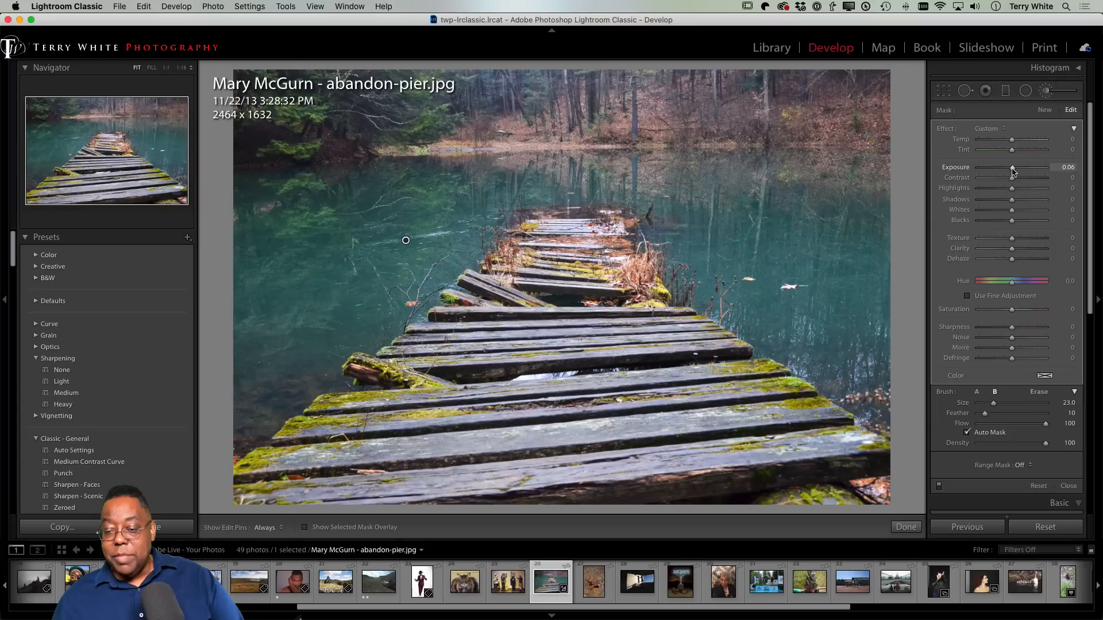
Step: Try shifting the water mask's hue to 47.1 using Use Fine Adjustment, and to 49.5 with that option off
mouse_move(1012, 281)
left_mouse_down()
mouse_move(1028, 283)
mouse_move(982, 287)
mouse_move(1045, 287)
mouse_move(1027, 290)
left_mouse_up()
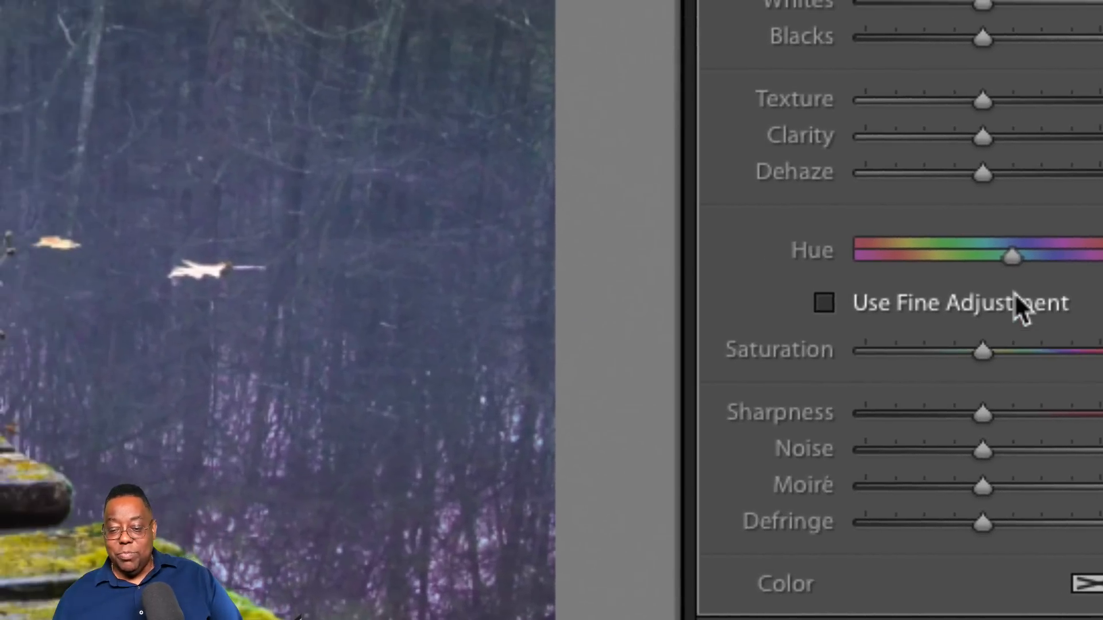
left_click(960, 290)
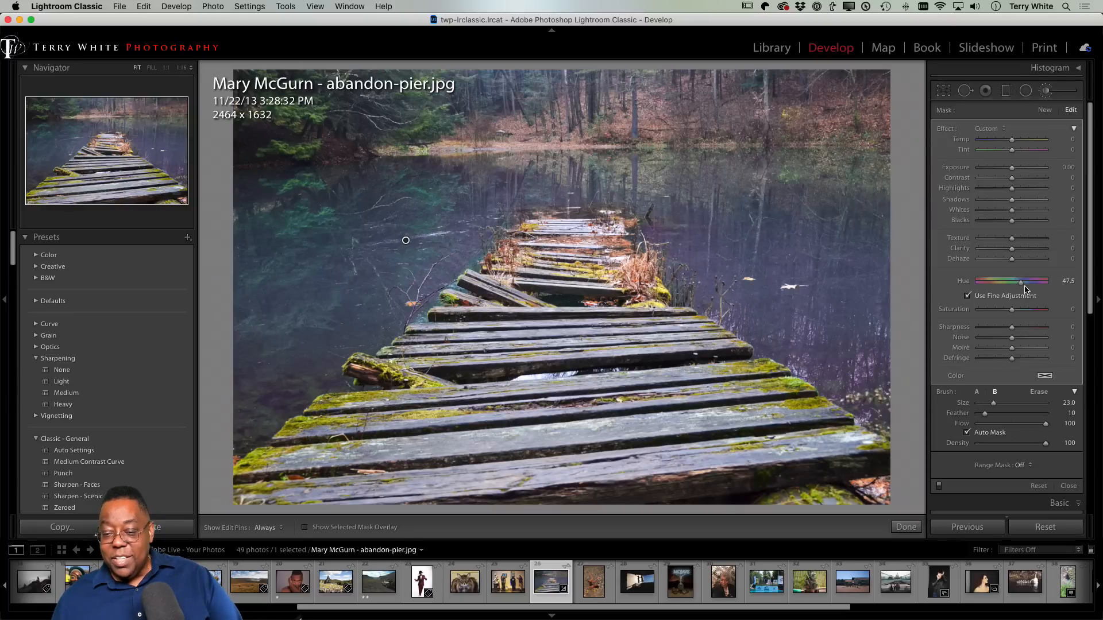
left_click_drag(1024, 285, 1023, 288)
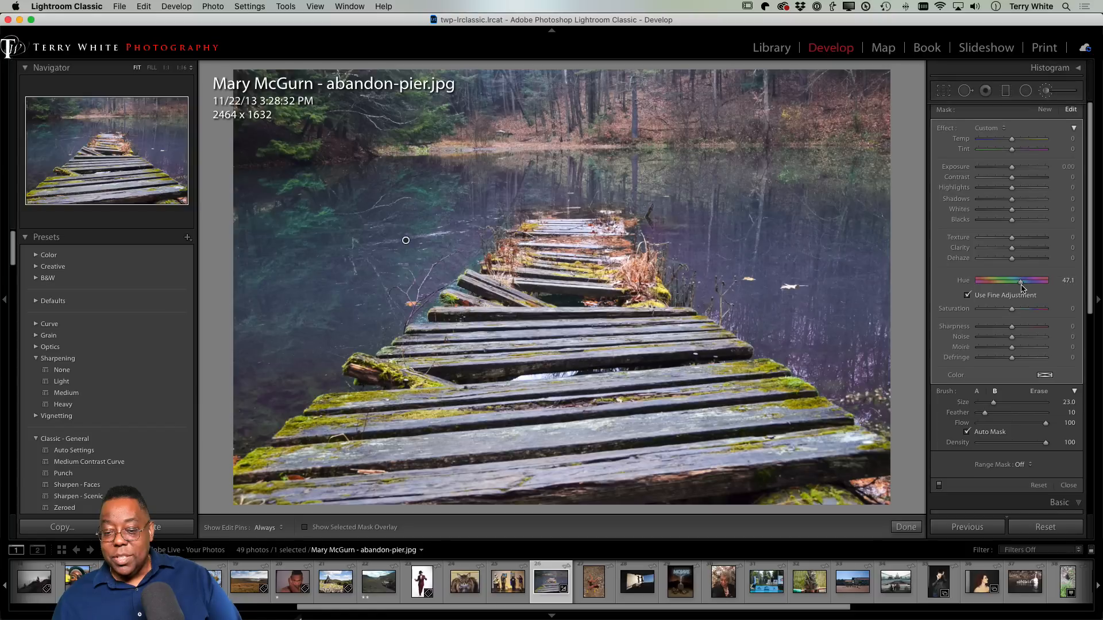
left_click(978, 296)
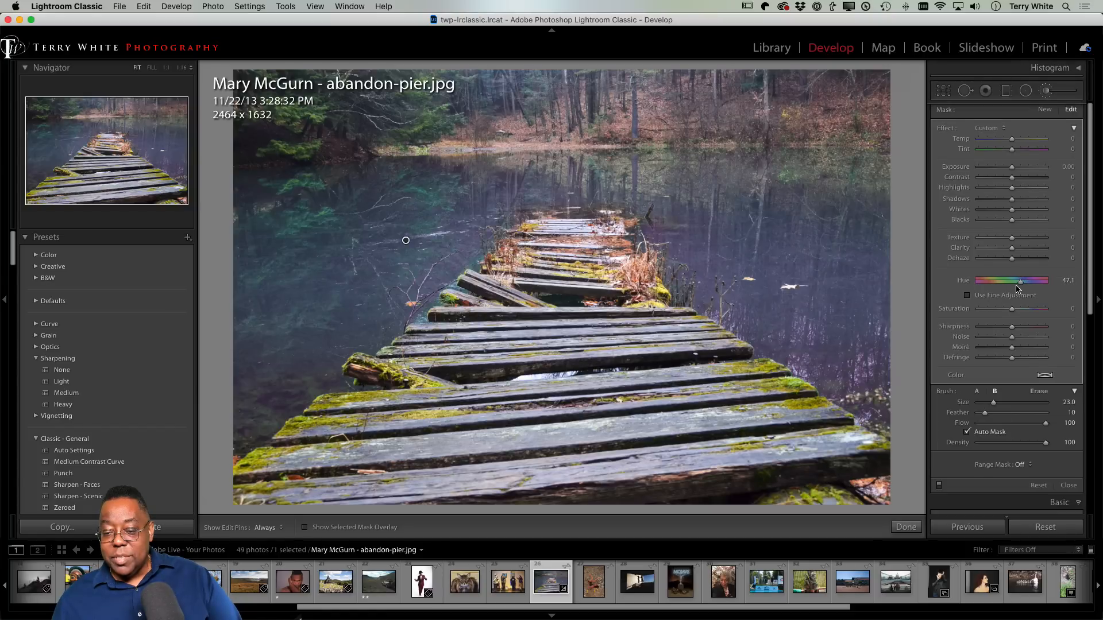
left_click_drag(1022, 285, 1021, 290)
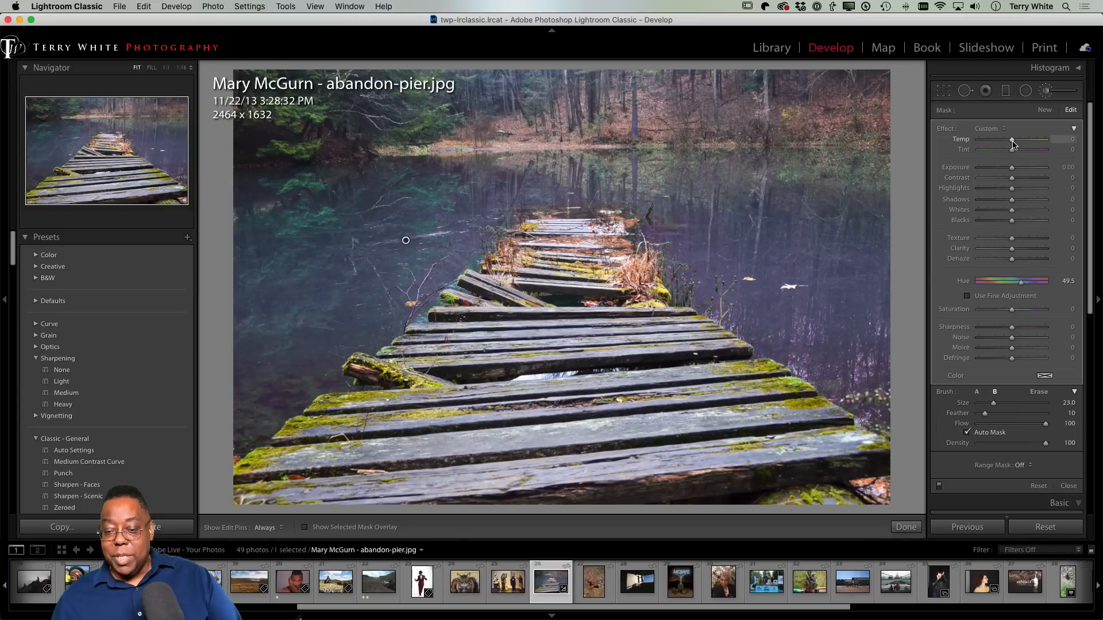
Step: Adjust the water mask's color by setting its temperature to -3 and its hue to 32.4
left_click_drag(1014, 146, 1007, 146)
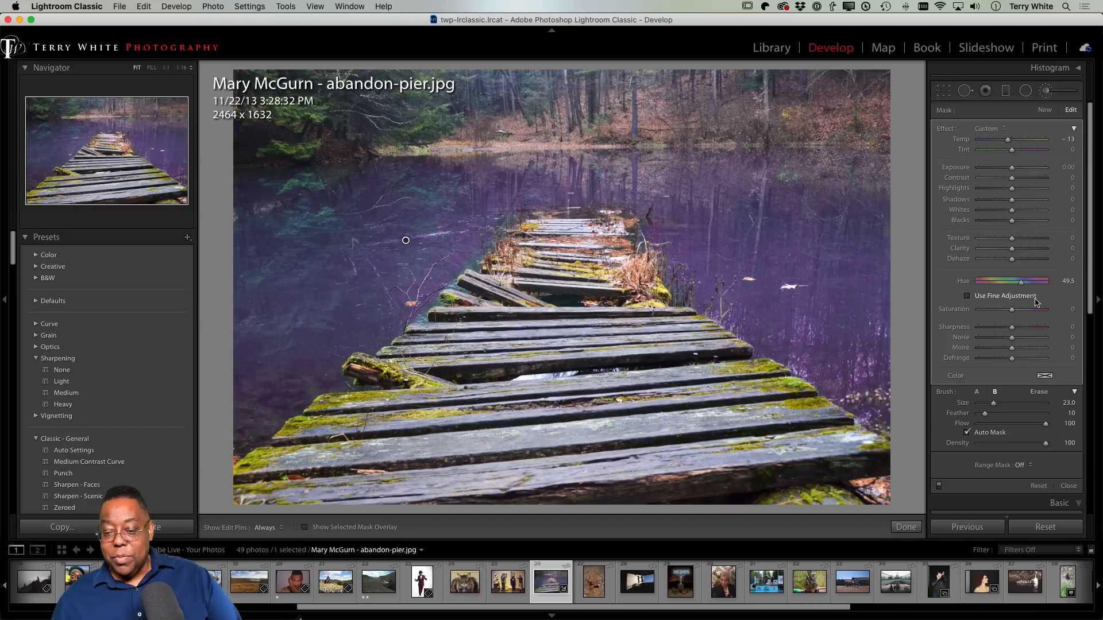
left_click_drag(1022, 286, 1015, 287)
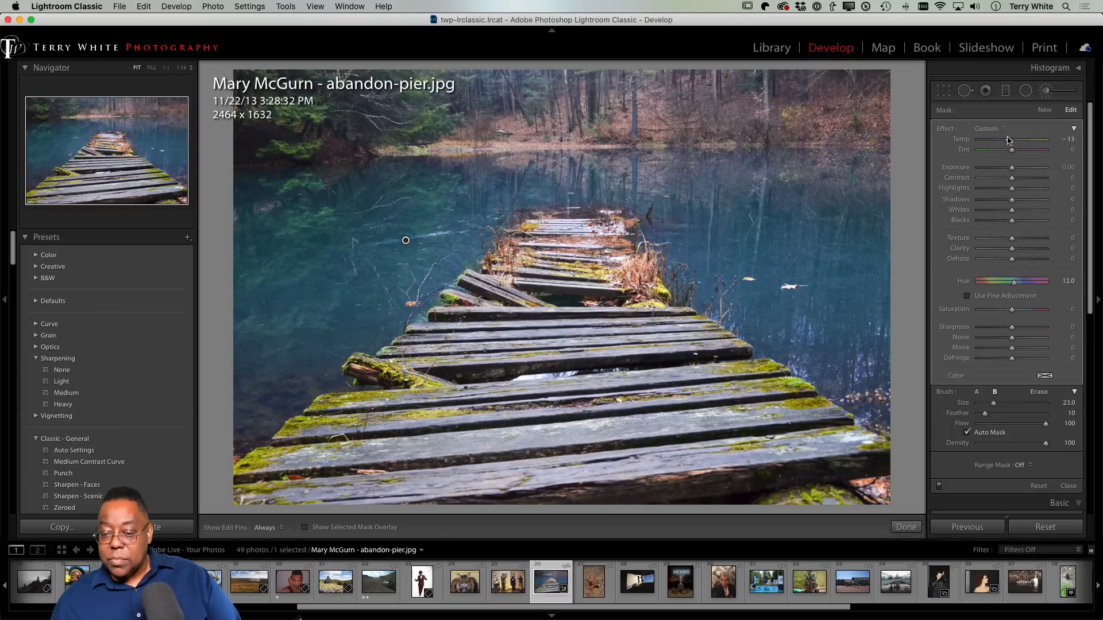
left_click_drag(1007, 140, 1012, 142)
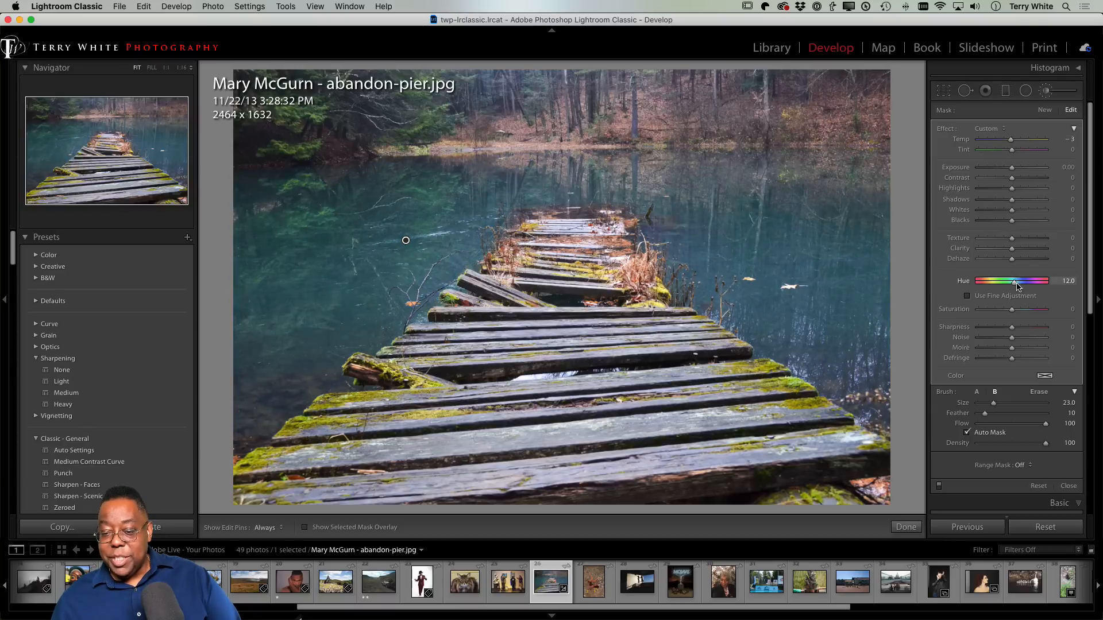
left_click_drag(1015, 282, 1020, 285)
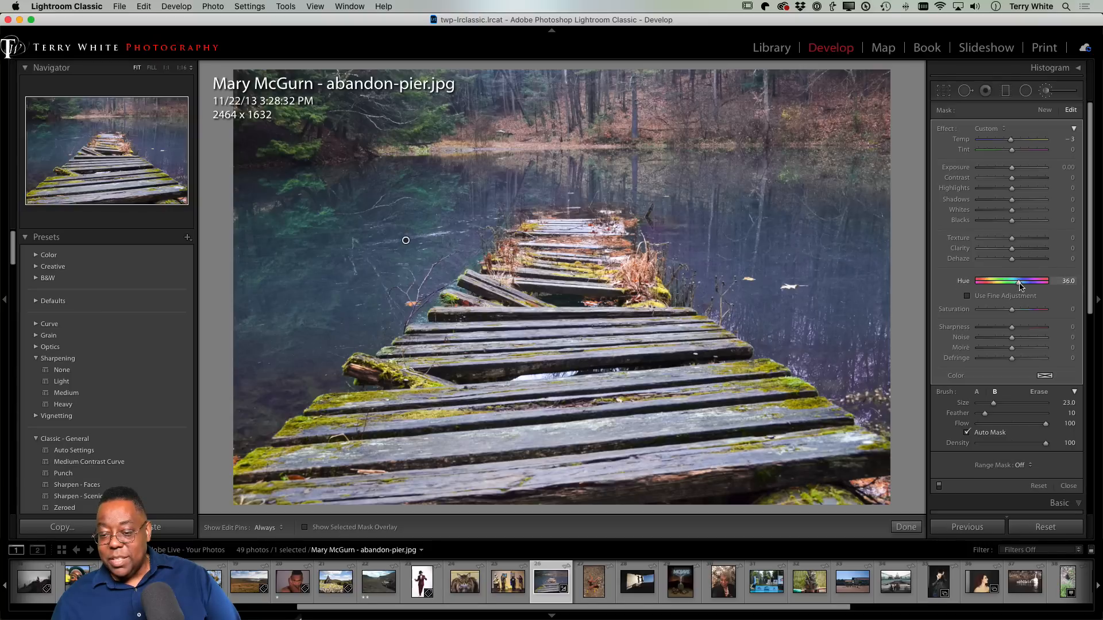
left_click_drag(1019, 282, 1019, 286)
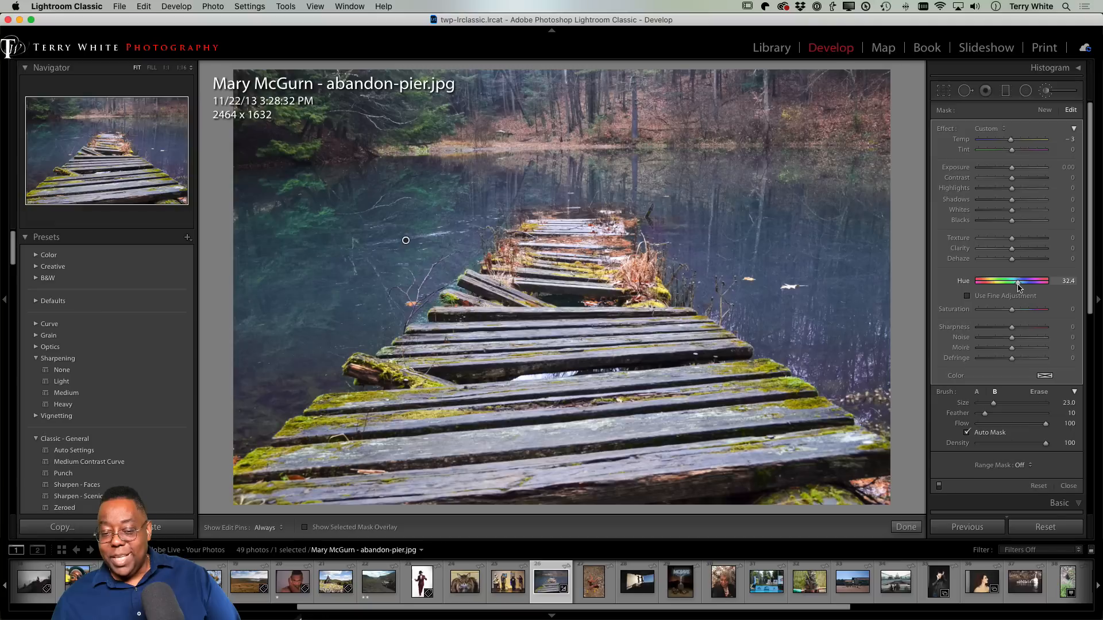
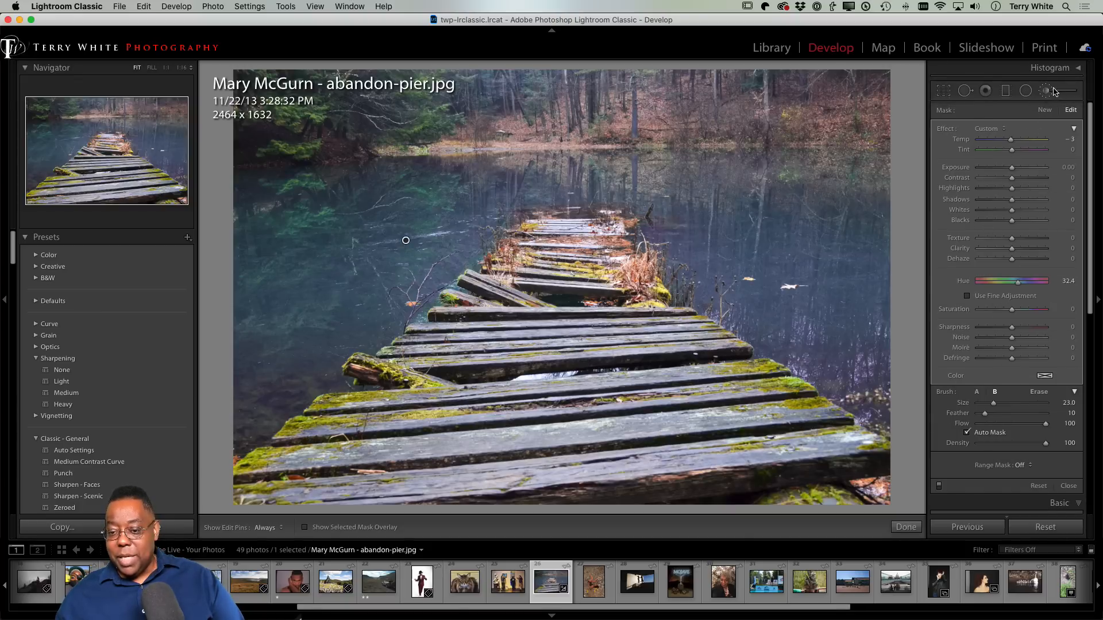
Step: Leave the Adjustment Brush and set the whole photo's Texture to +61 and Clarity to +38, checking the pier planks up close
left_click(1053, 91)
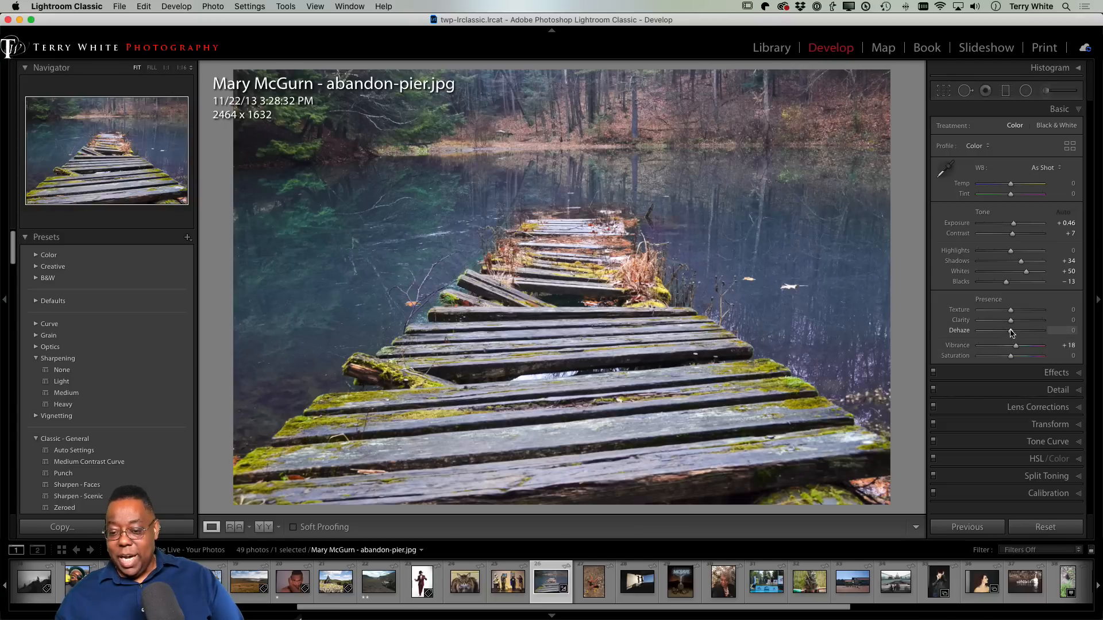
left_click_drag(1010, 310, 1026, 312)
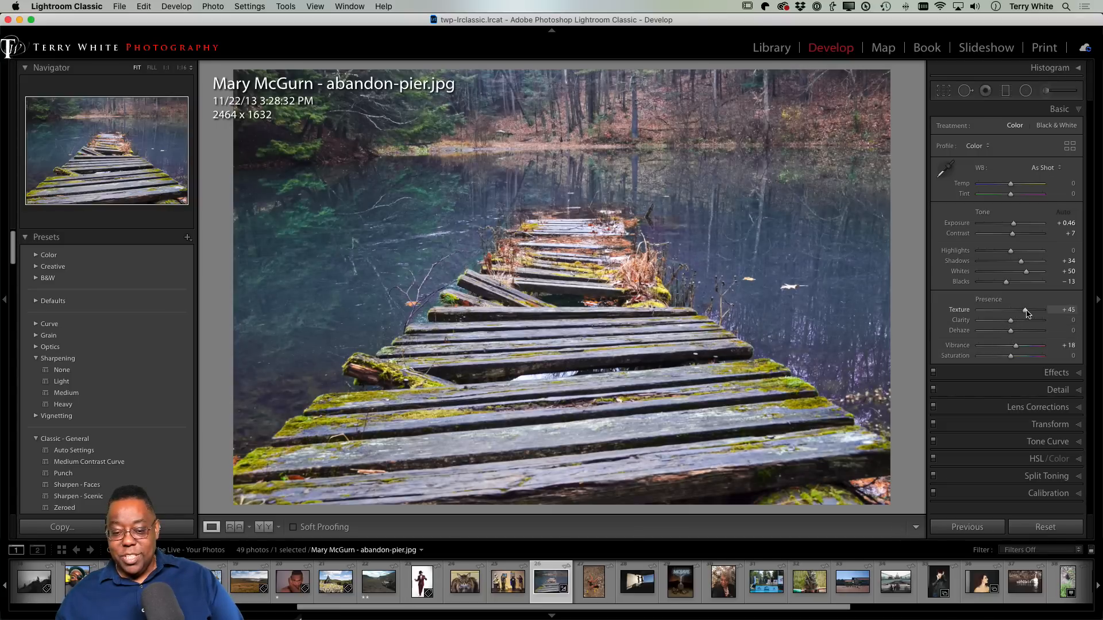
left_click(683, 375)
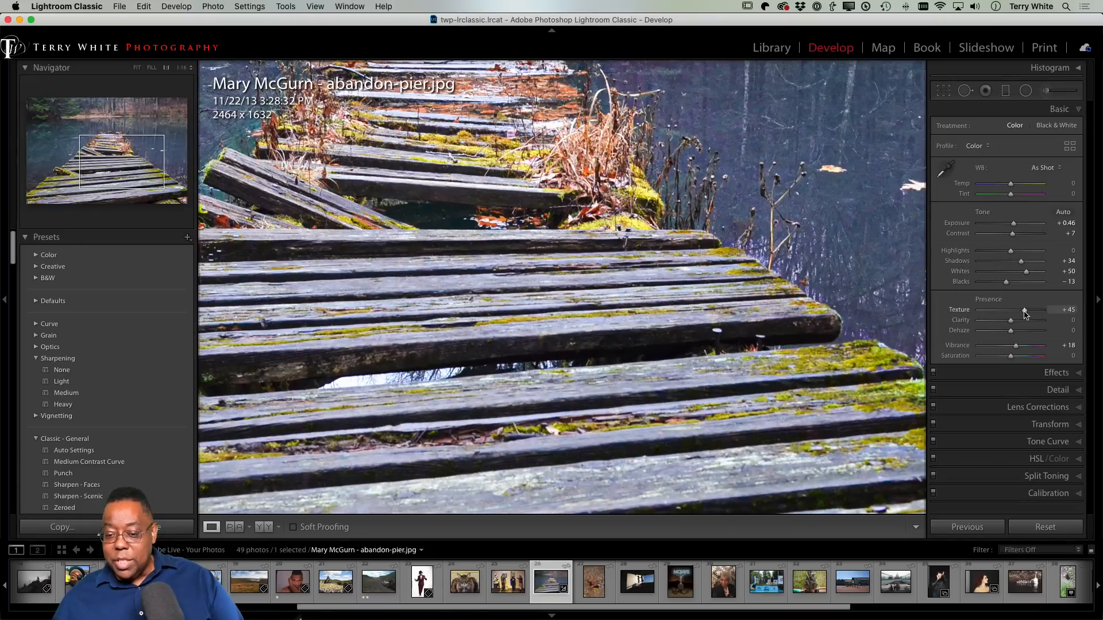
left_click_drag(1024, 311, 1019, 309)
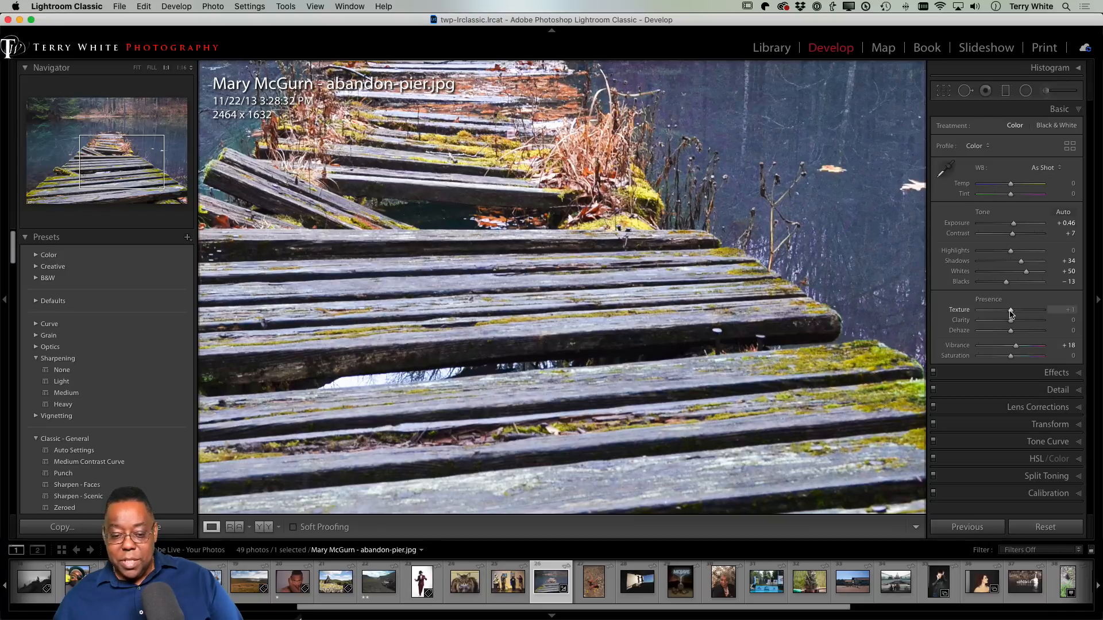
mouse_move(1010, 313)
left_mouse_down()
mouse_move(1031, 311)
mouse_move(1023, 325)
left_mouse_up()
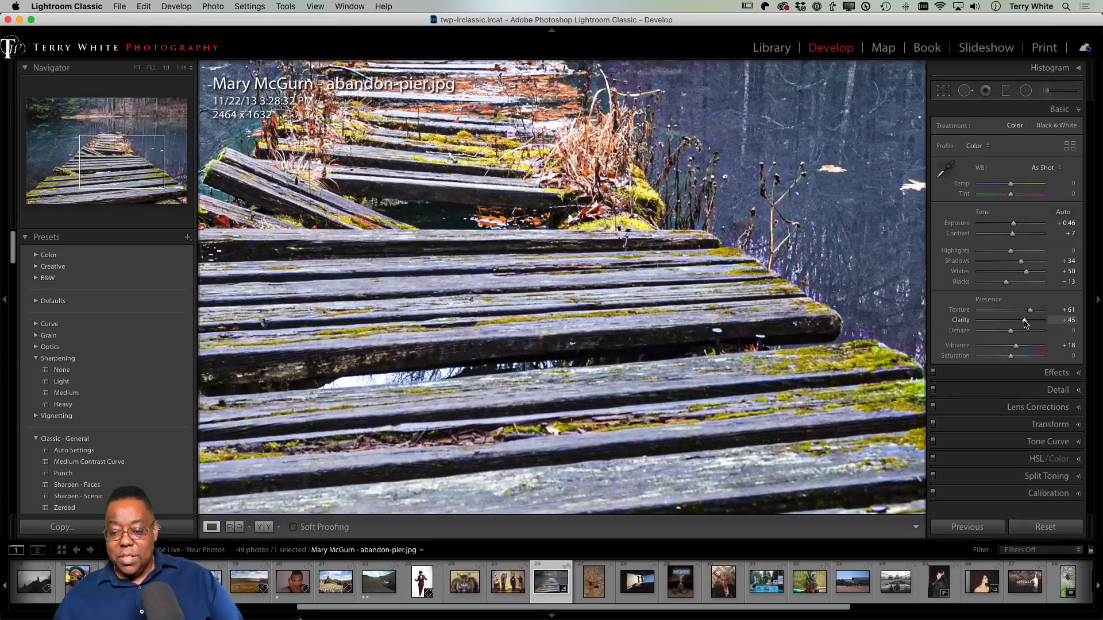
double_click(1024, 322)
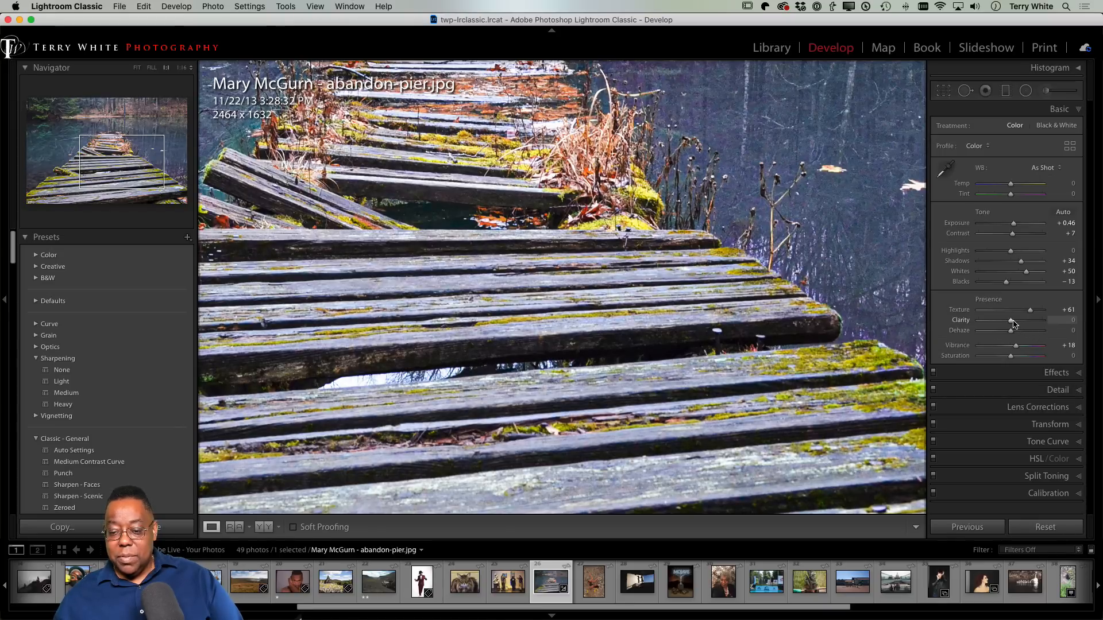
left_click_drag(1012, 322, 1026, 323)
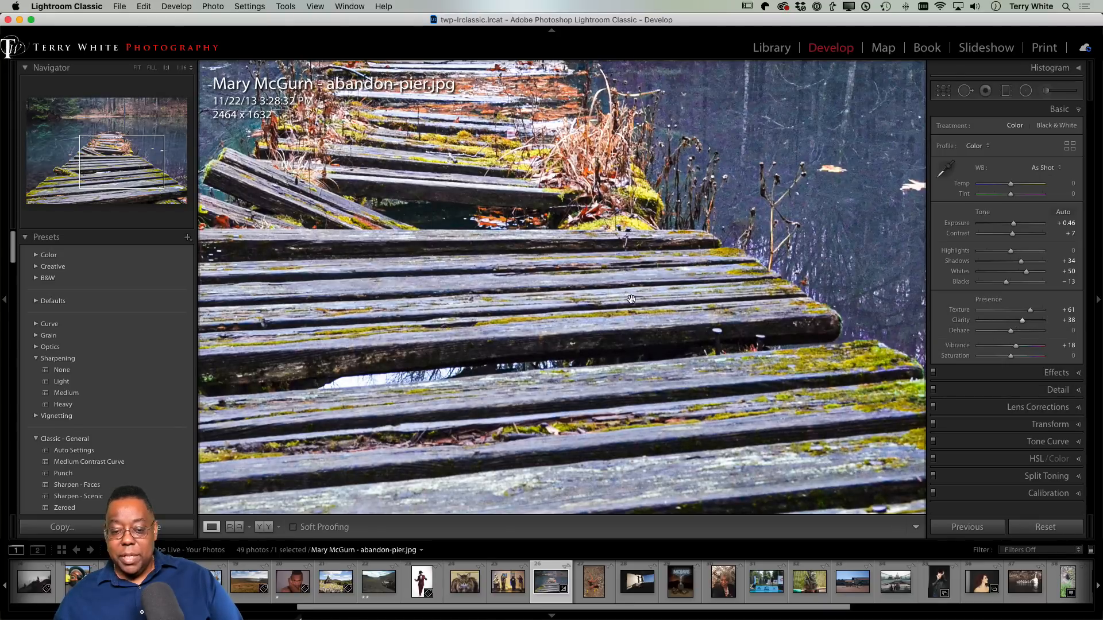
left_click(543, 305)
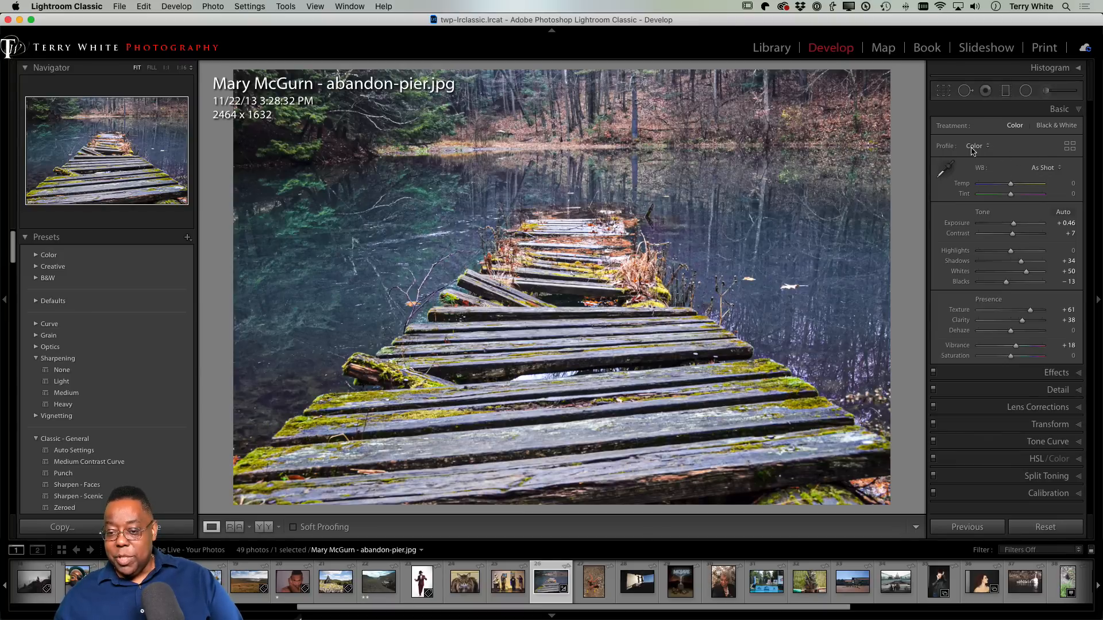
Step: Reactivate the Adjustment Brush and toggle the selected mask overlay on and back off
left_click(1046, 91)
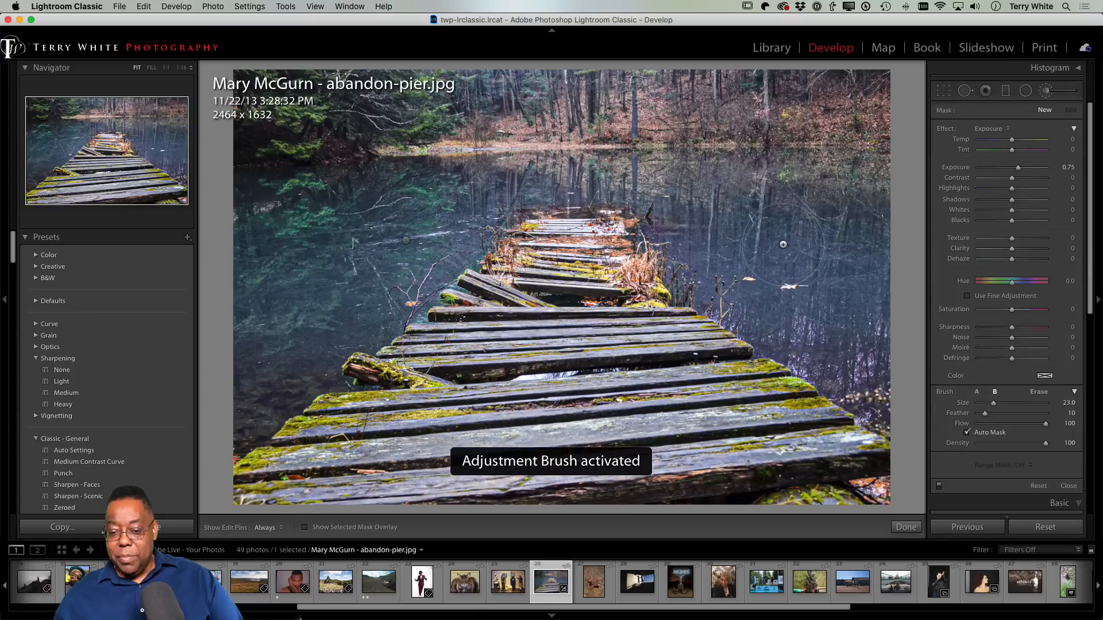
left_click(305, 528)
left_click(306, 528)
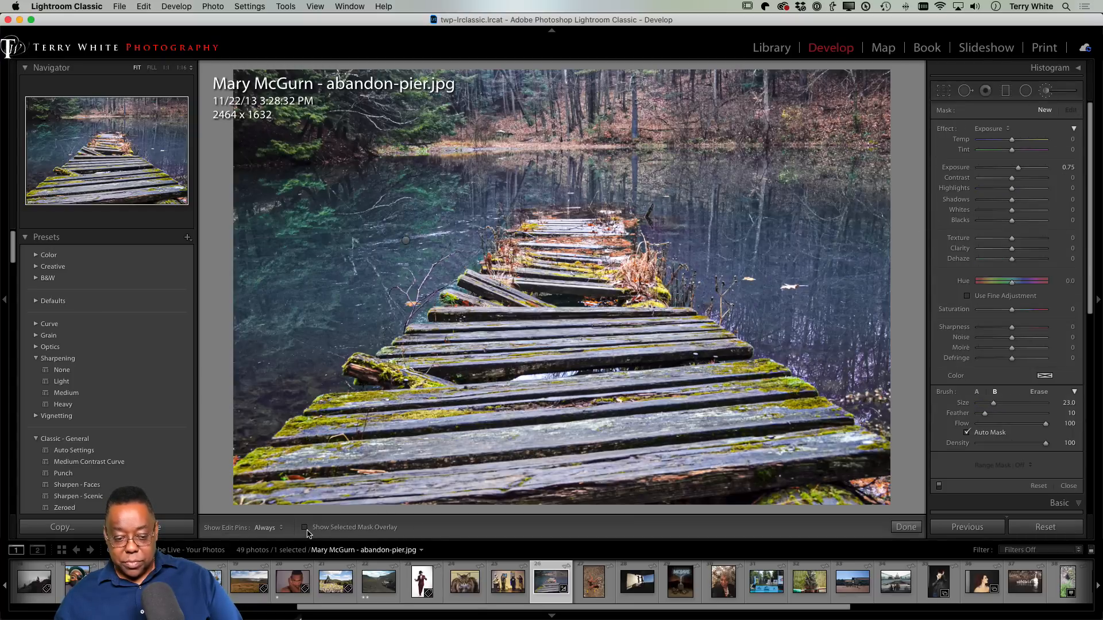
Step: Test the Selected edit-pin display with a brush dab on the water, undoing the dab and restoring the display to Always
left_click(266, 533)
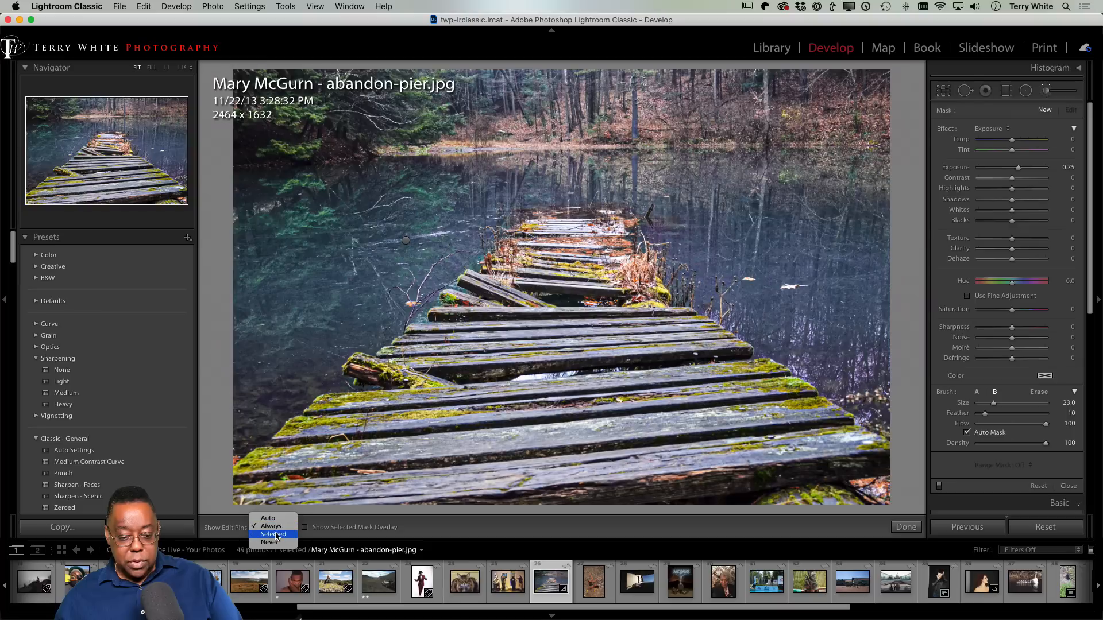
left_click(273, 534)
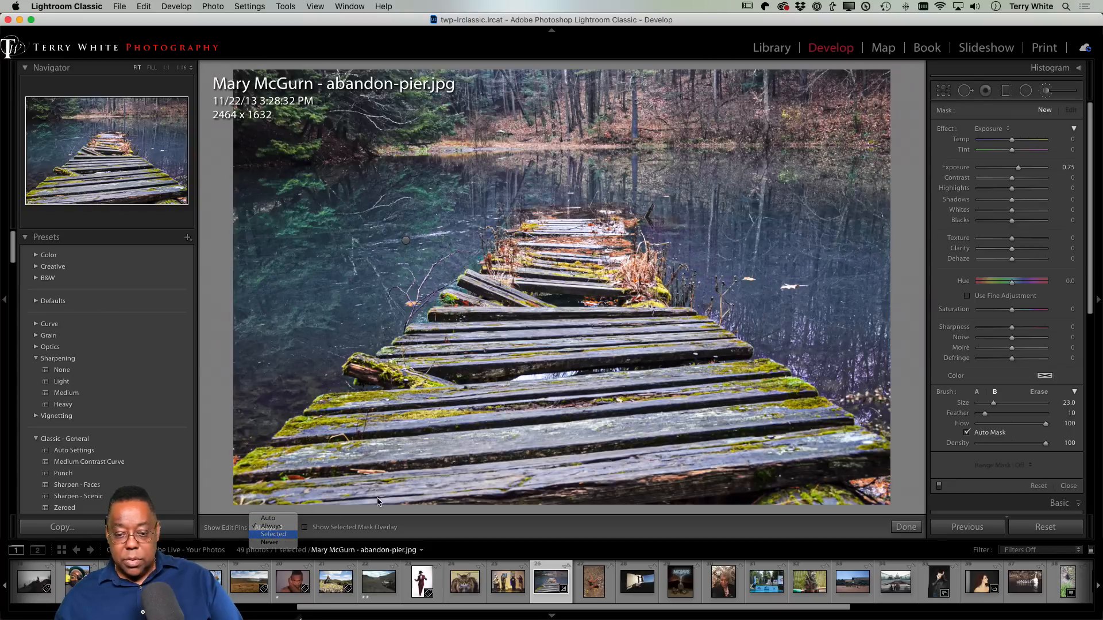
left_click(821, 258)
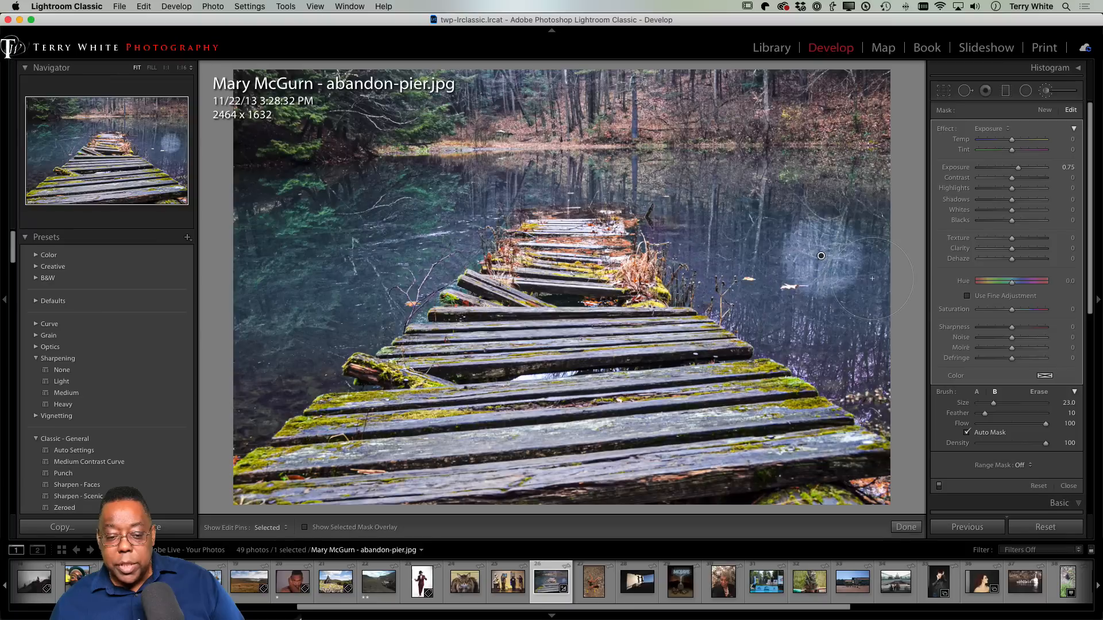
key("super+z")
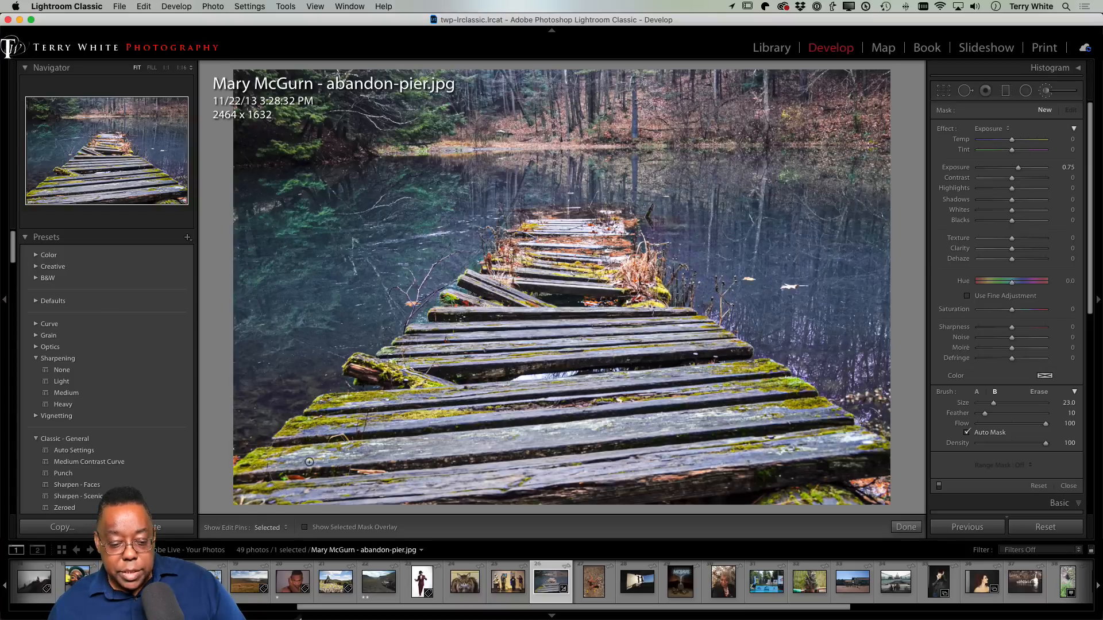
left_click(274, 530)
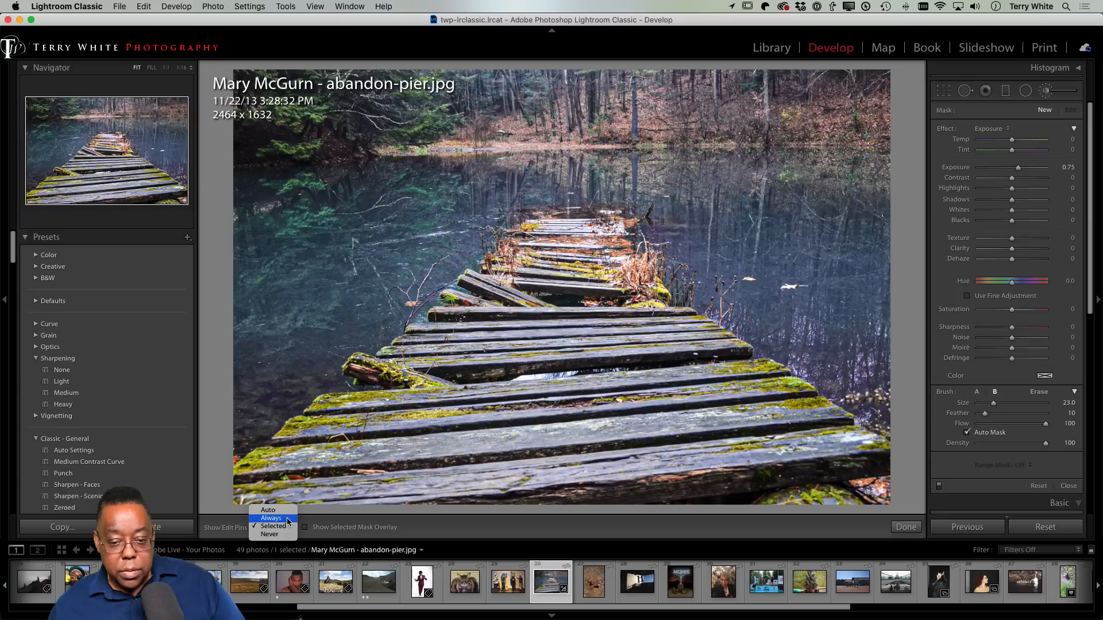
left_click(288, 518)
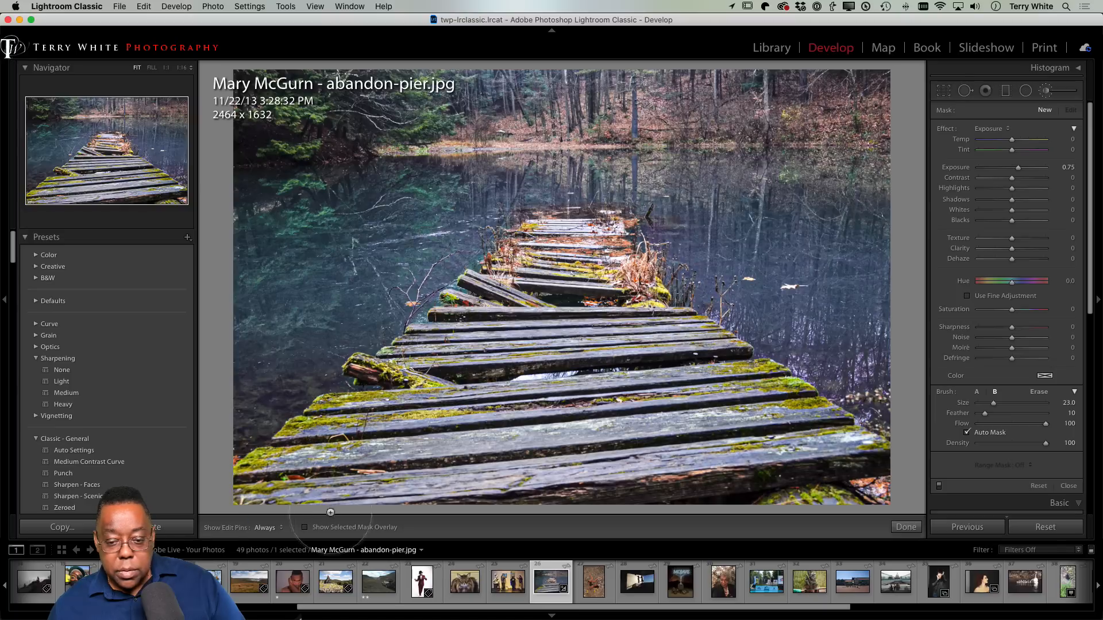
Step: Select the existing water mask and soften it with Texture at -100 and Clarity at -20
left_click(406, 241)
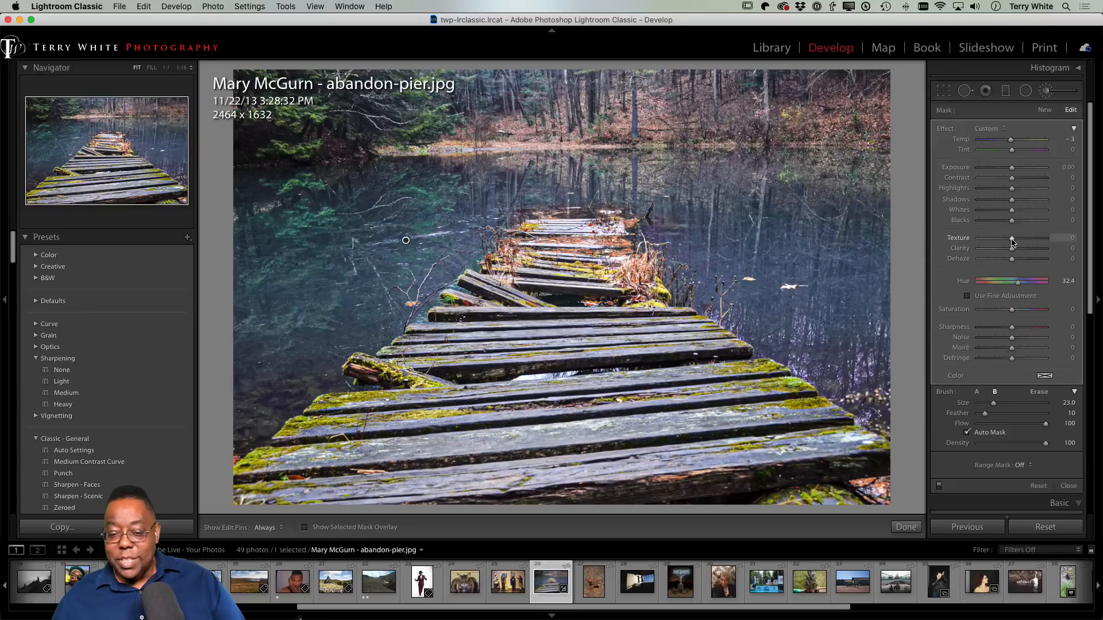
left_click_drag(1012, 241, 970, 250)
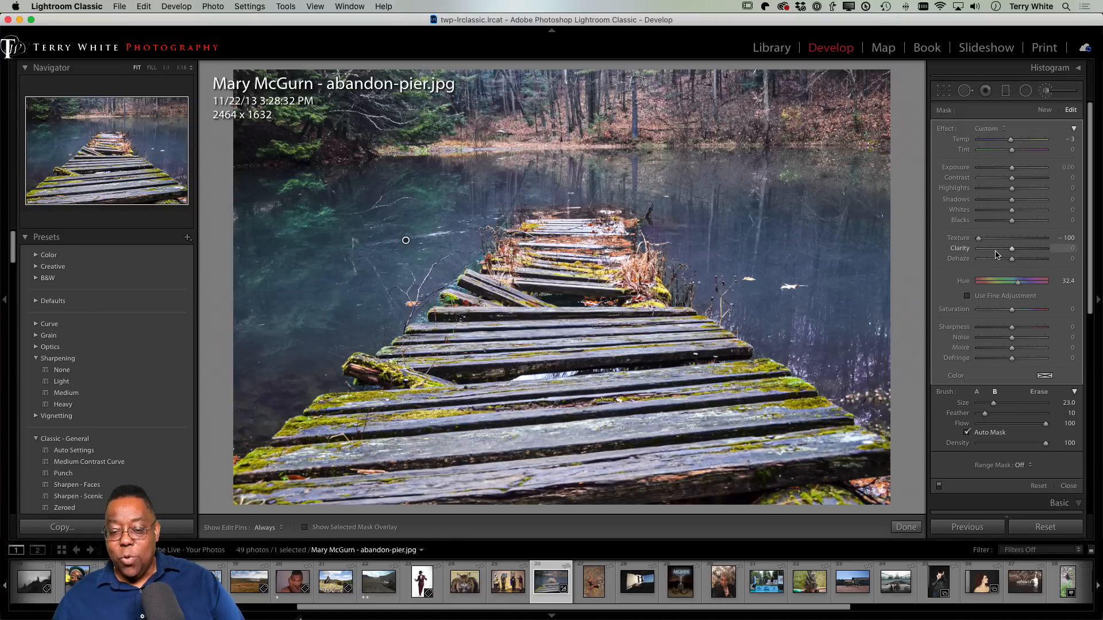
left_click_drag(996, 255, 1001, 254)
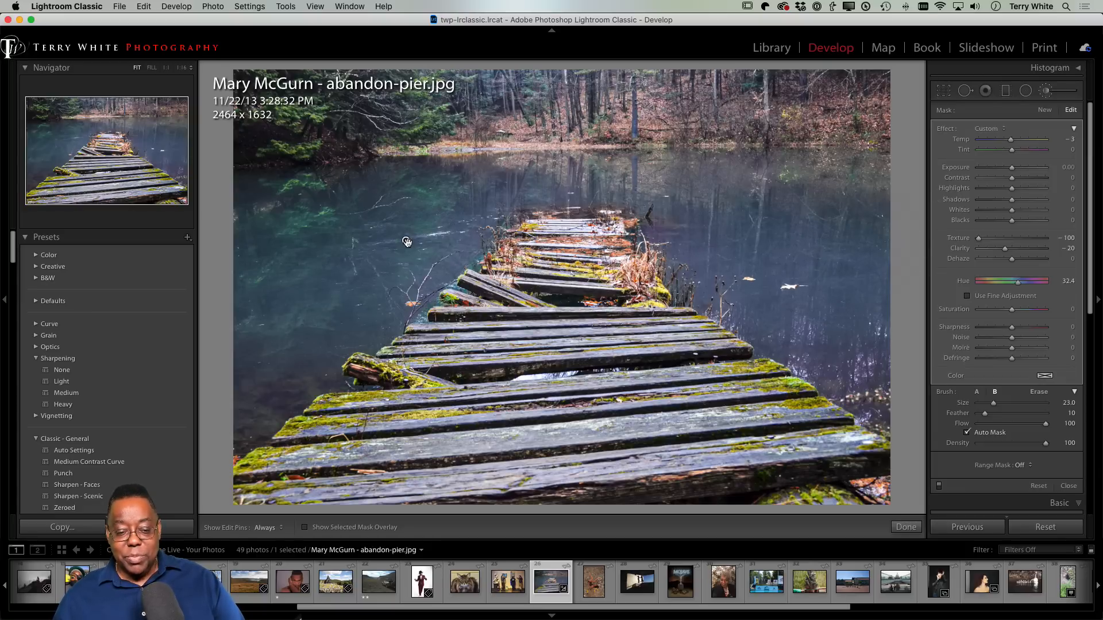
mouse_move(405, 239)
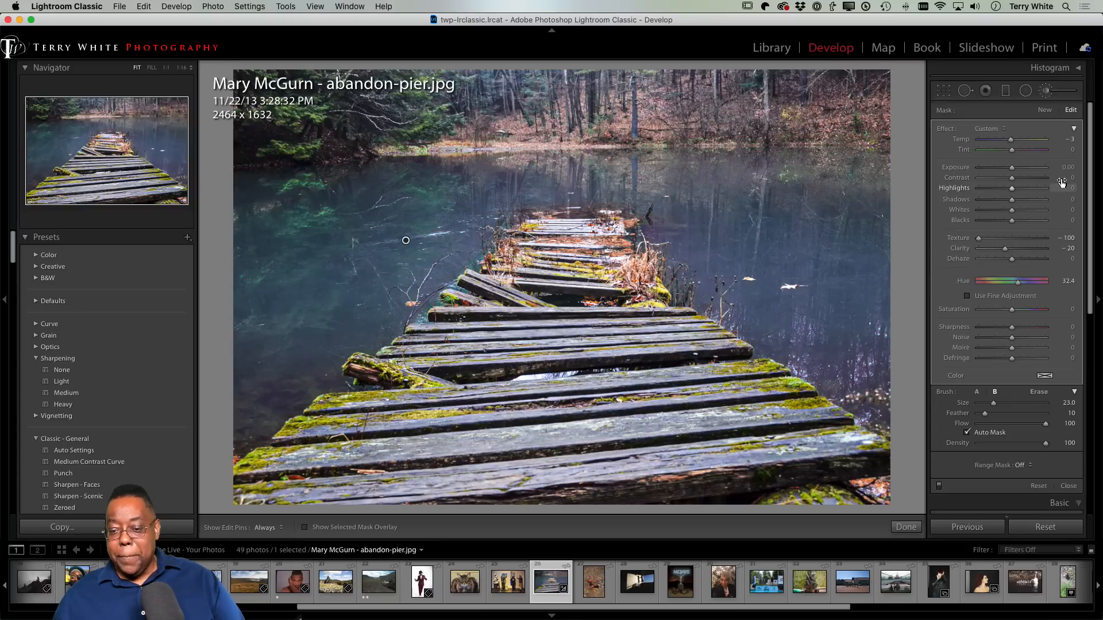
Step: Leave the Adjustment Brush and open the portrait with the green beret and eye patch from the library grid
left_click(1046, 91)
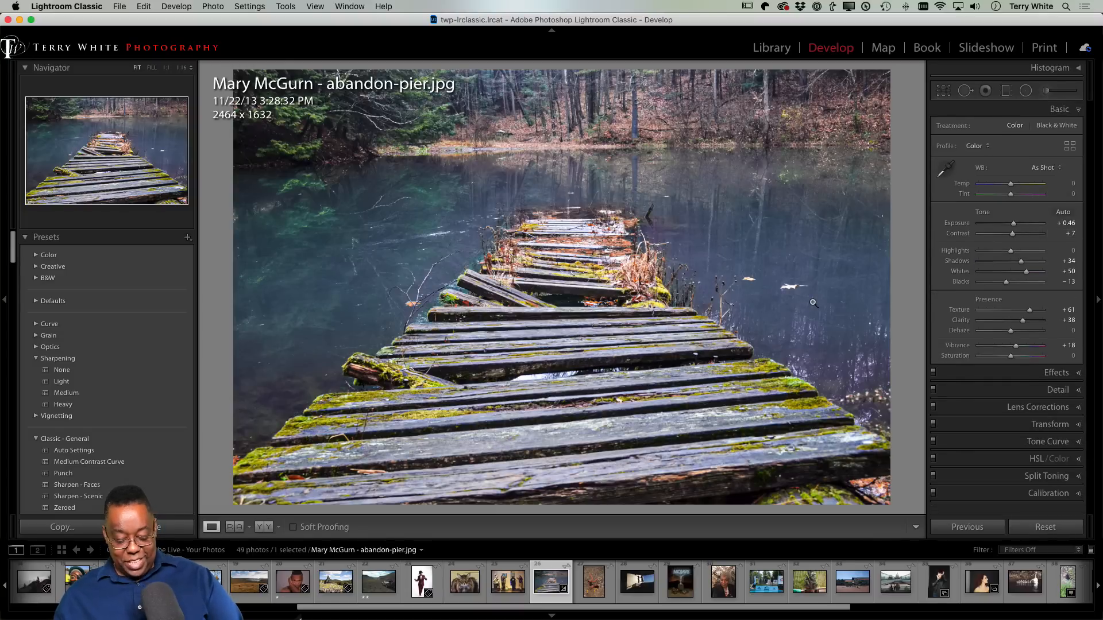
key("g")
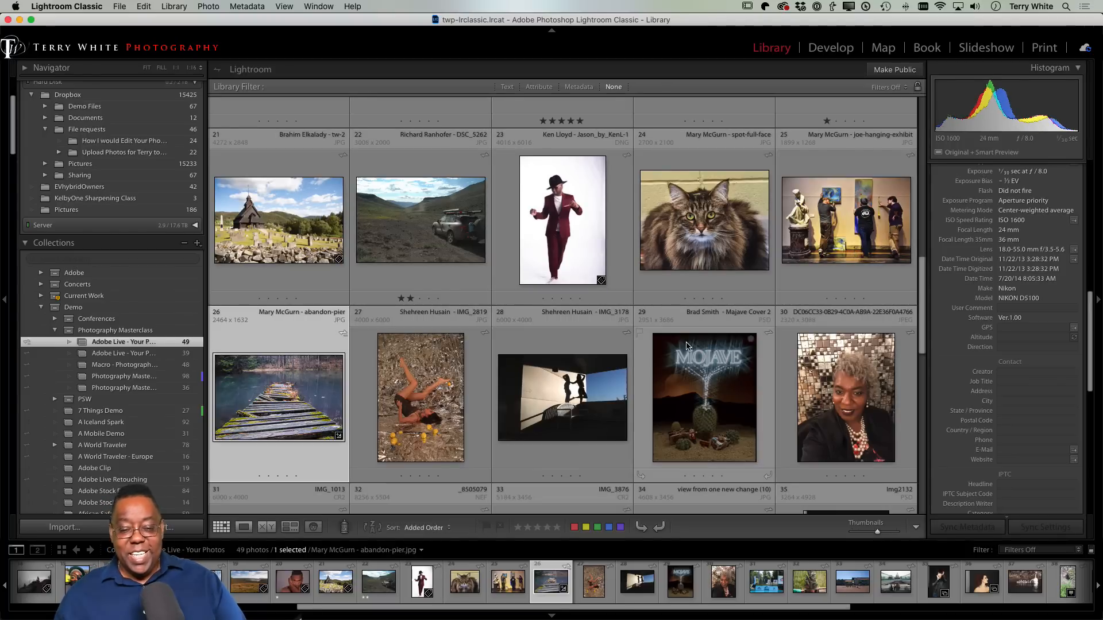
scroll(695, 321, "up", 6)
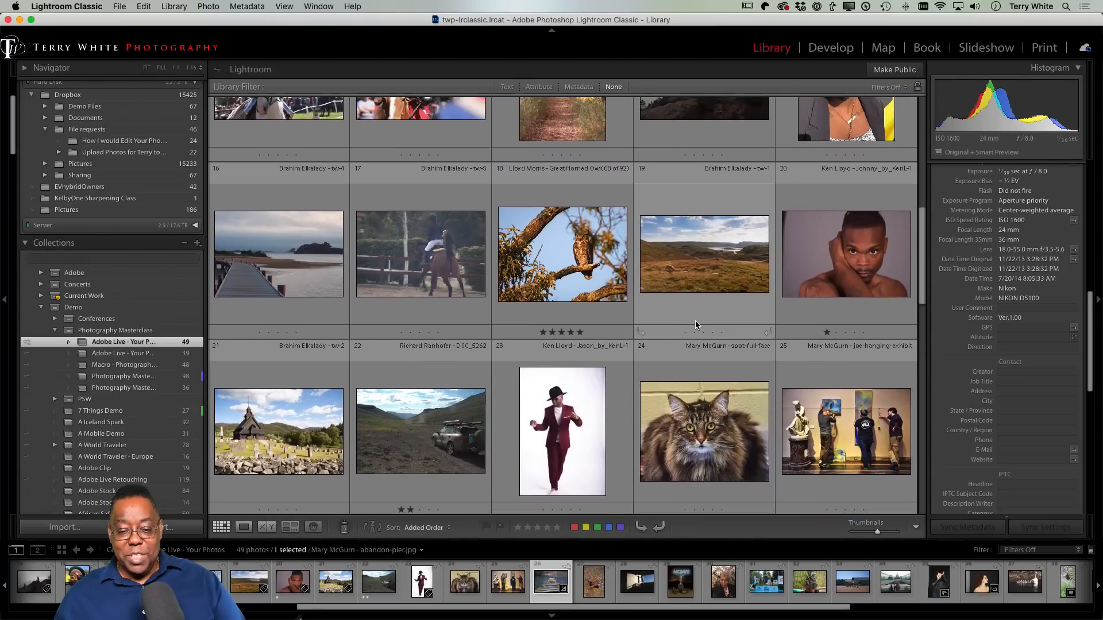
scroll(695, 320, "up", 6)
scroll(747, 327, "down", 3)
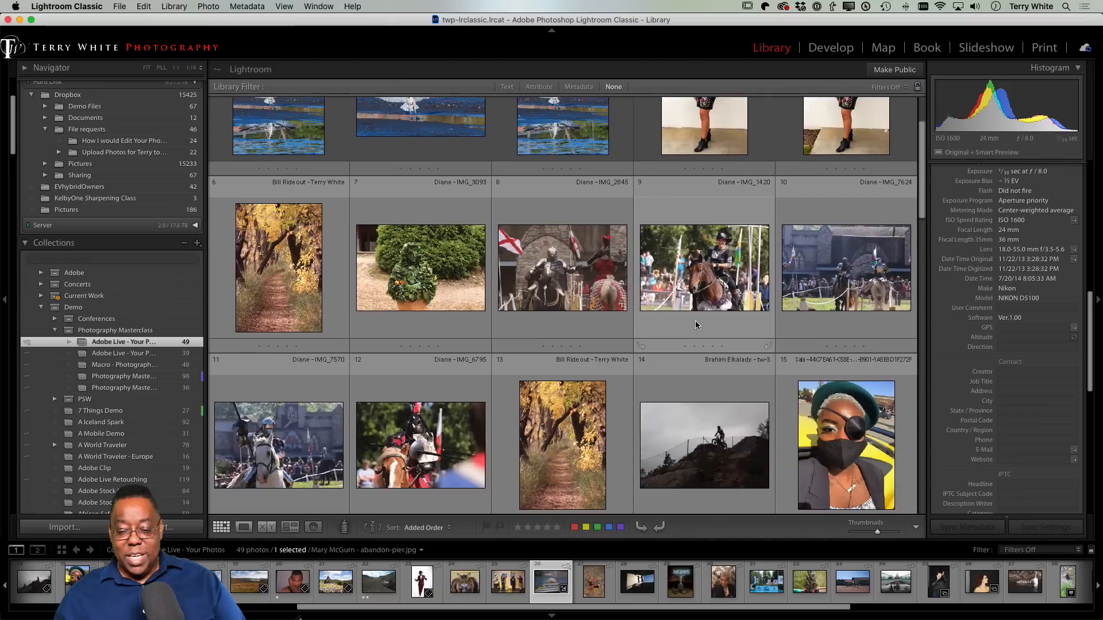
double_click(851, 355)
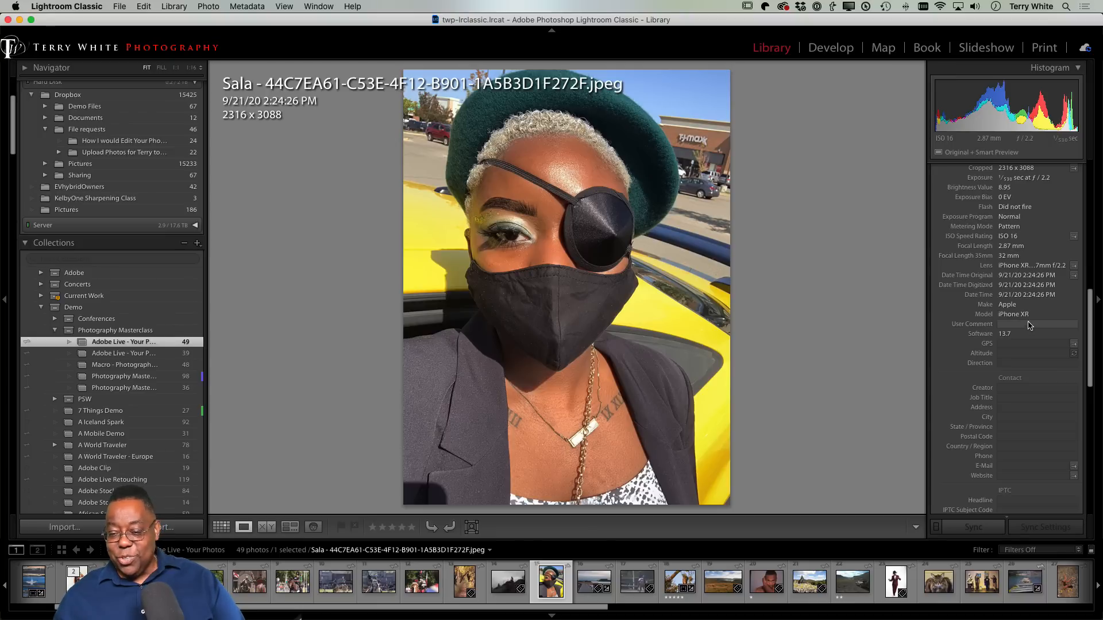
Step: Take the portrait into the Develop module, apply Auto tone and preview it full screen
scroll(1028, 326, "up", 10)
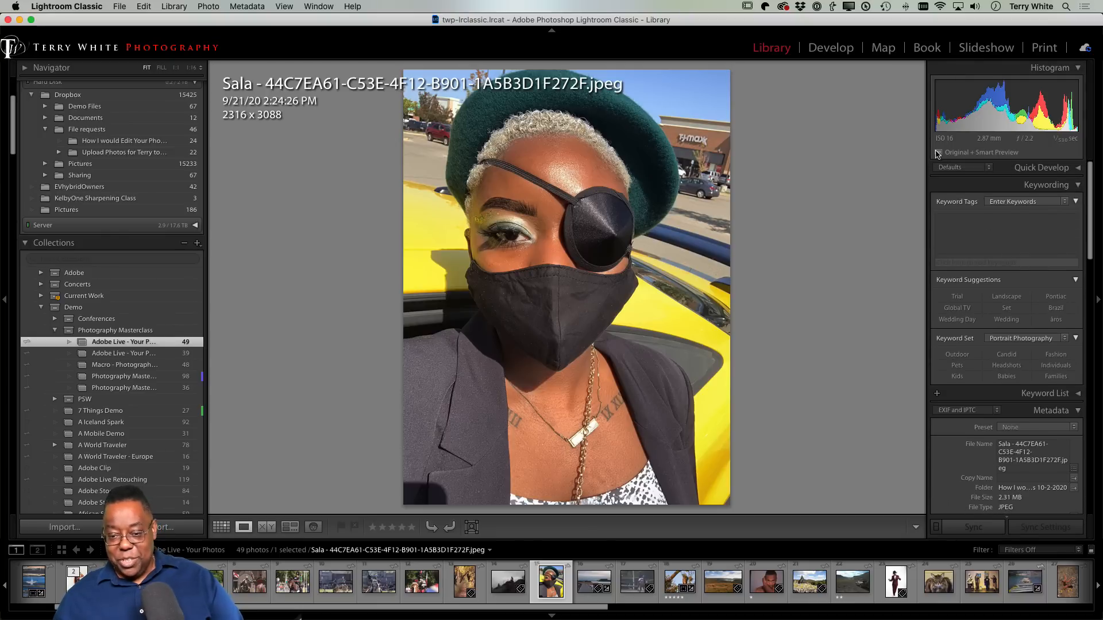
left_click(840, 49)
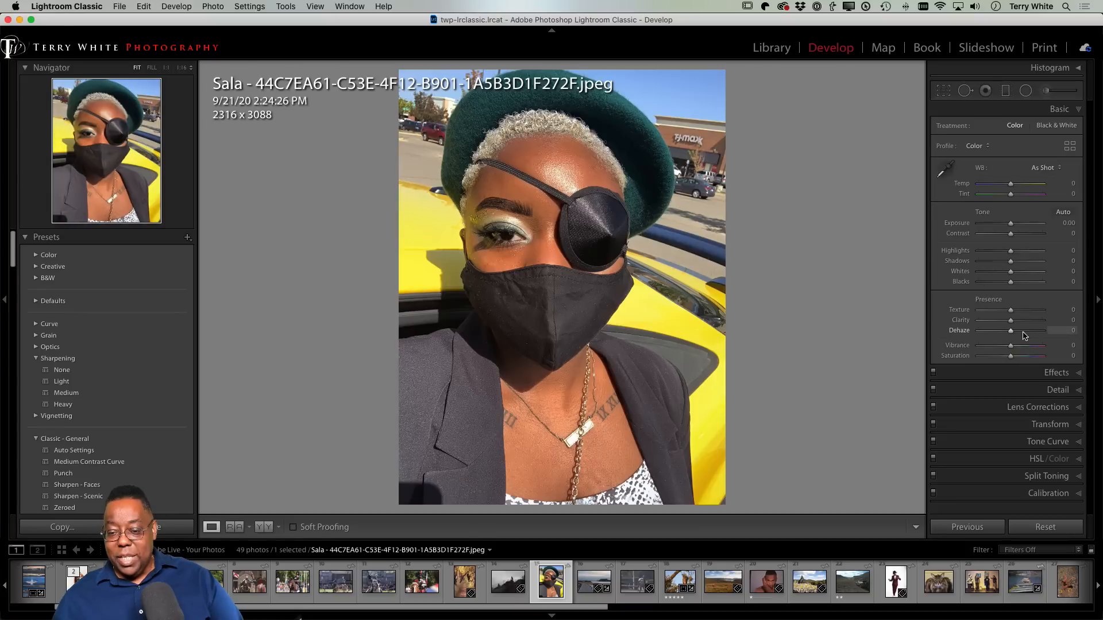
left_click(1062, 212)
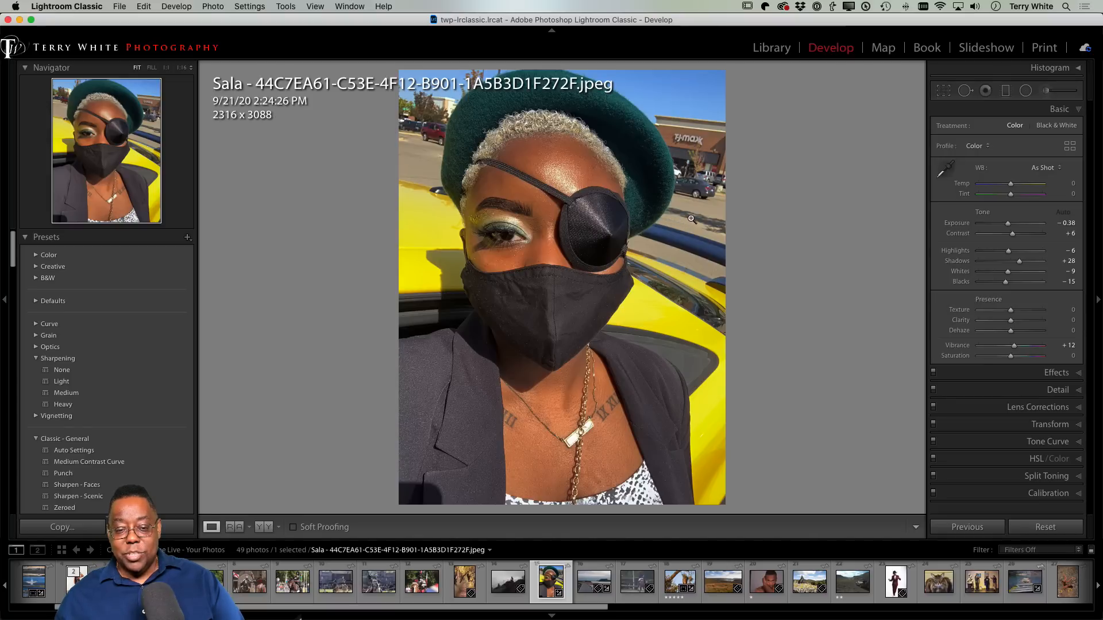
key("f")
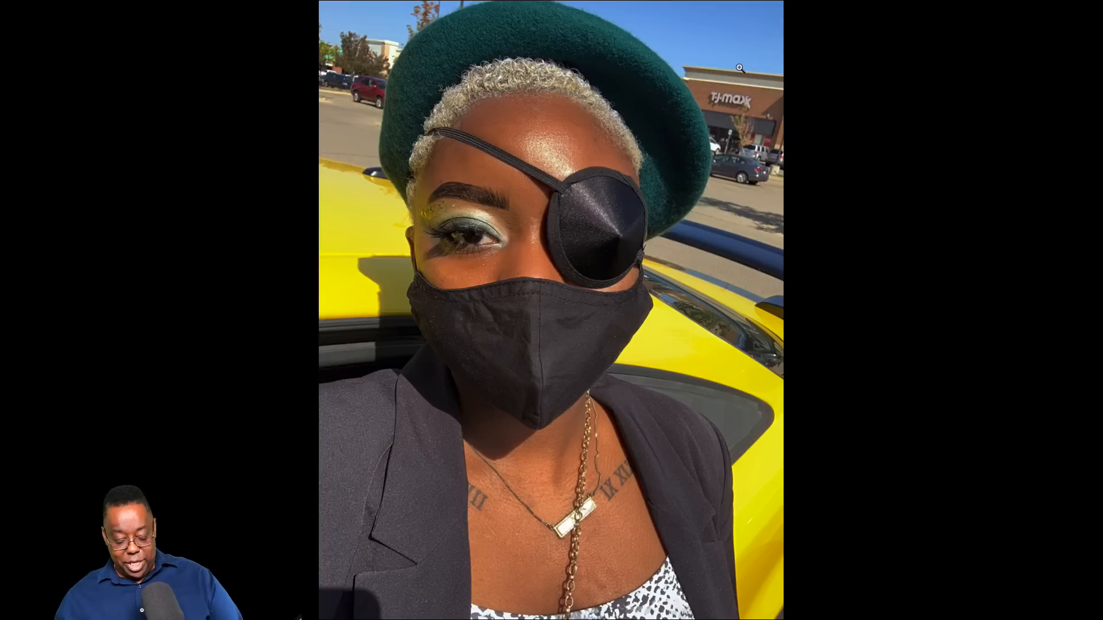
Step: Exit the full-screen preview and open the portrait in Photoshop as a copy with Lightroom adjustments
key("Escape")
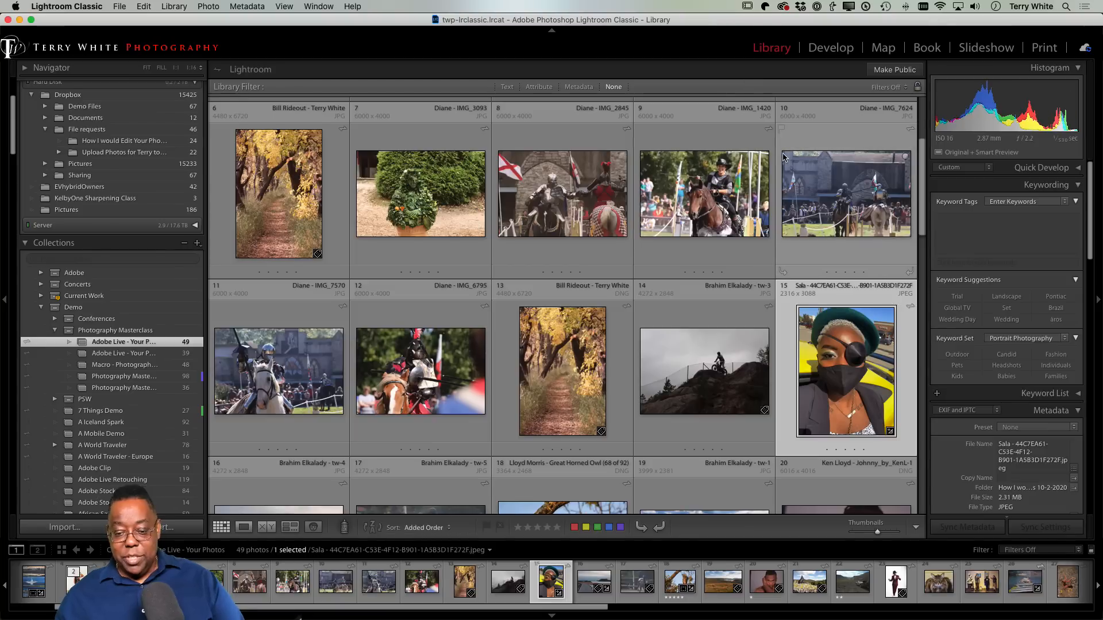
key("super+e")
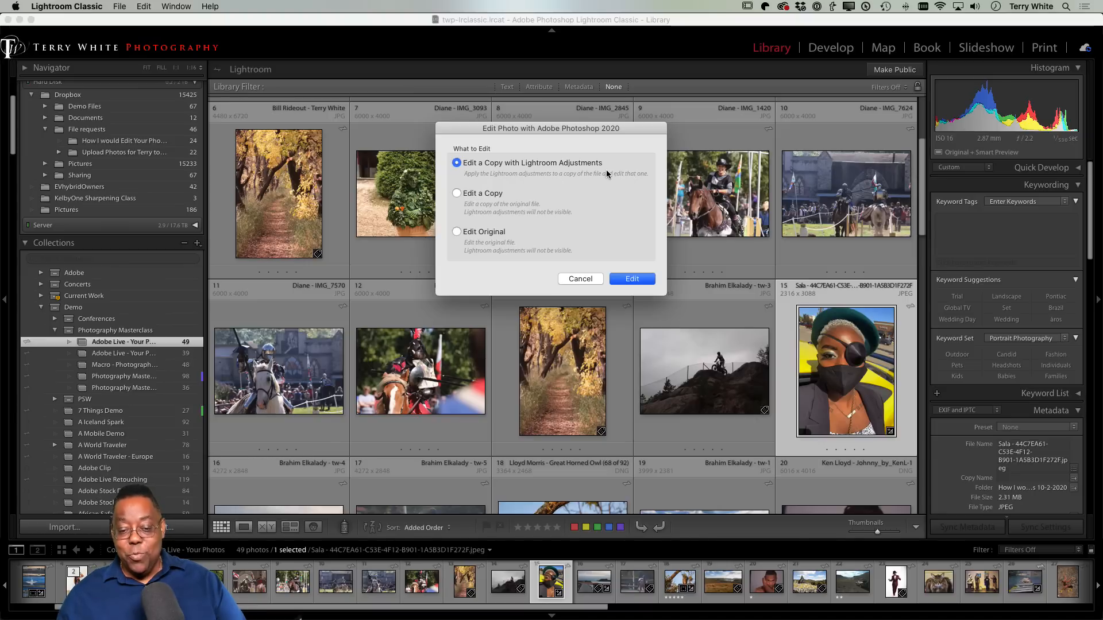
left_click(630, 279)
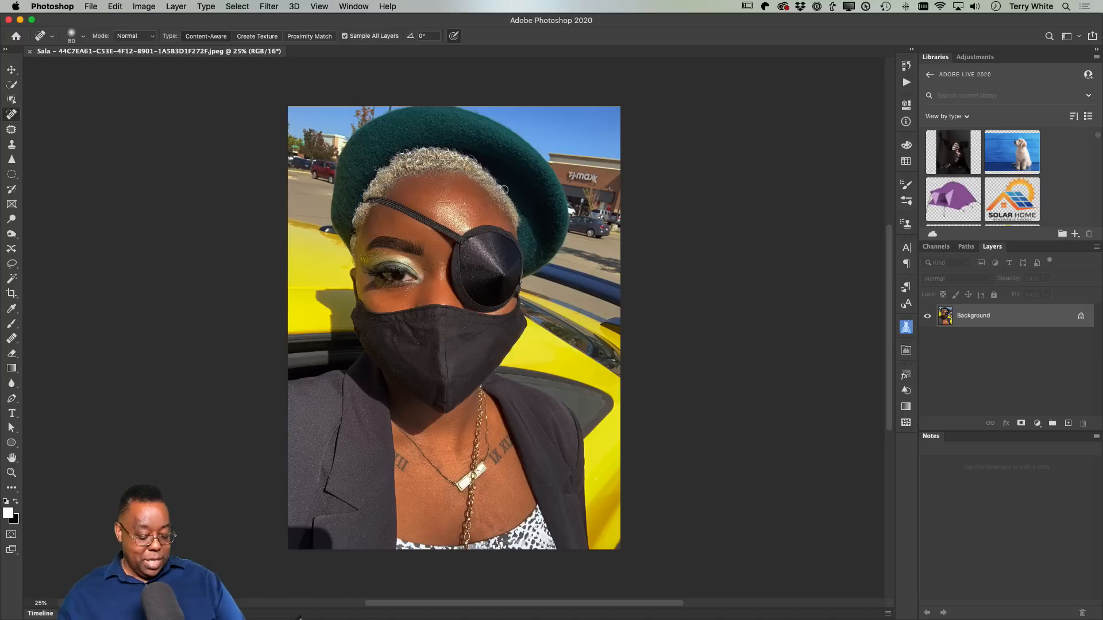
Step: Outline the T.J.Maxx sign on the brick wall with the Patch tool, adding the area below its last letter
key("z")
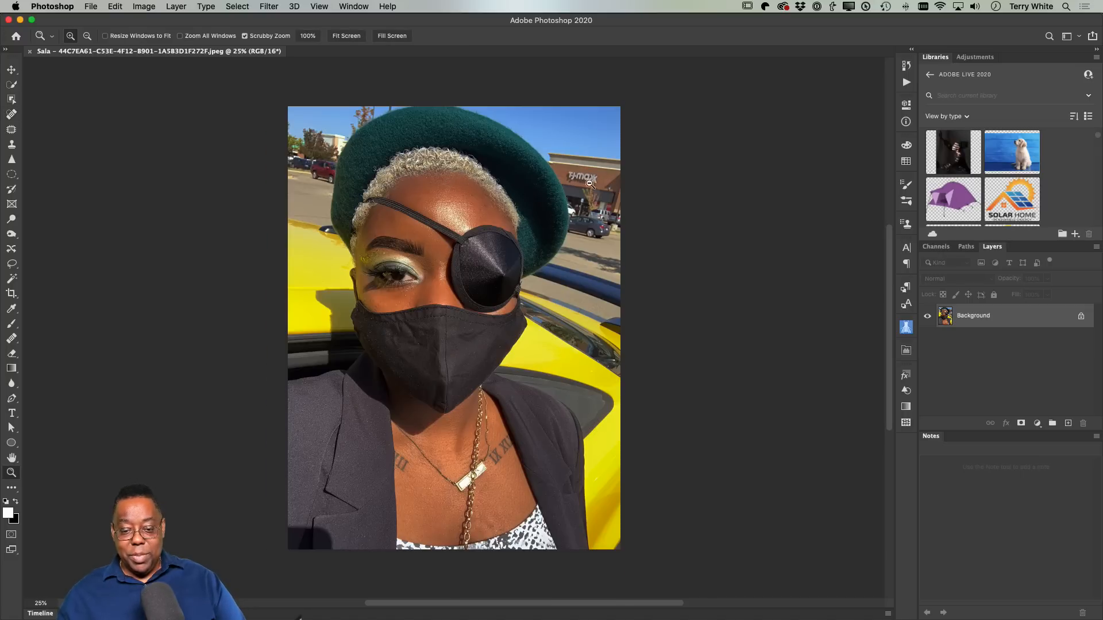
left_click_drag(590, 183, 574, 226)
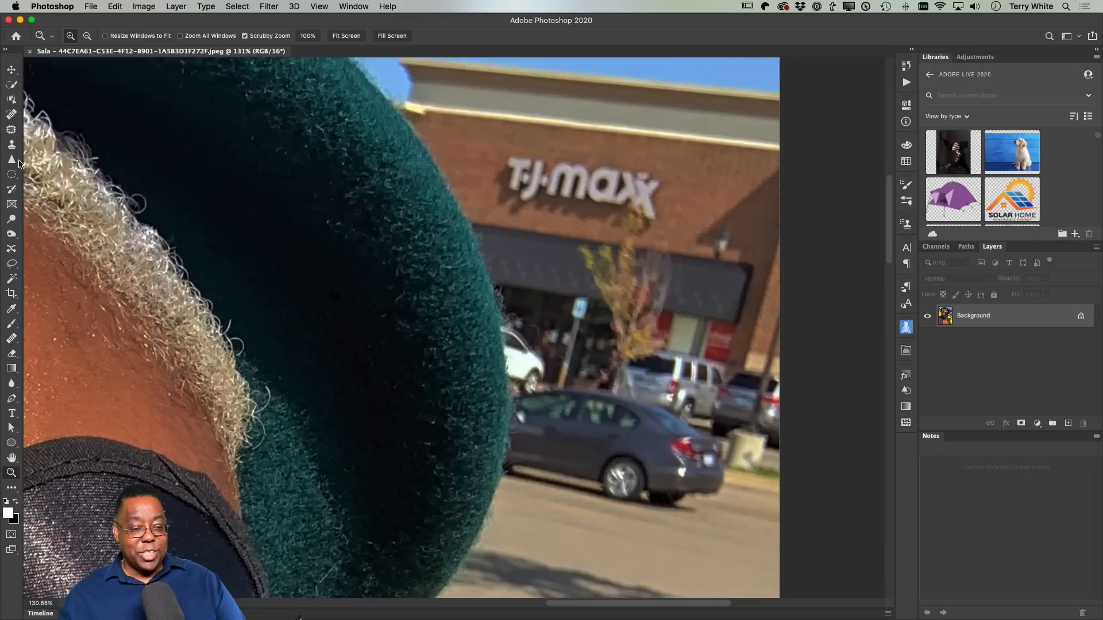
left_click(20, 133)
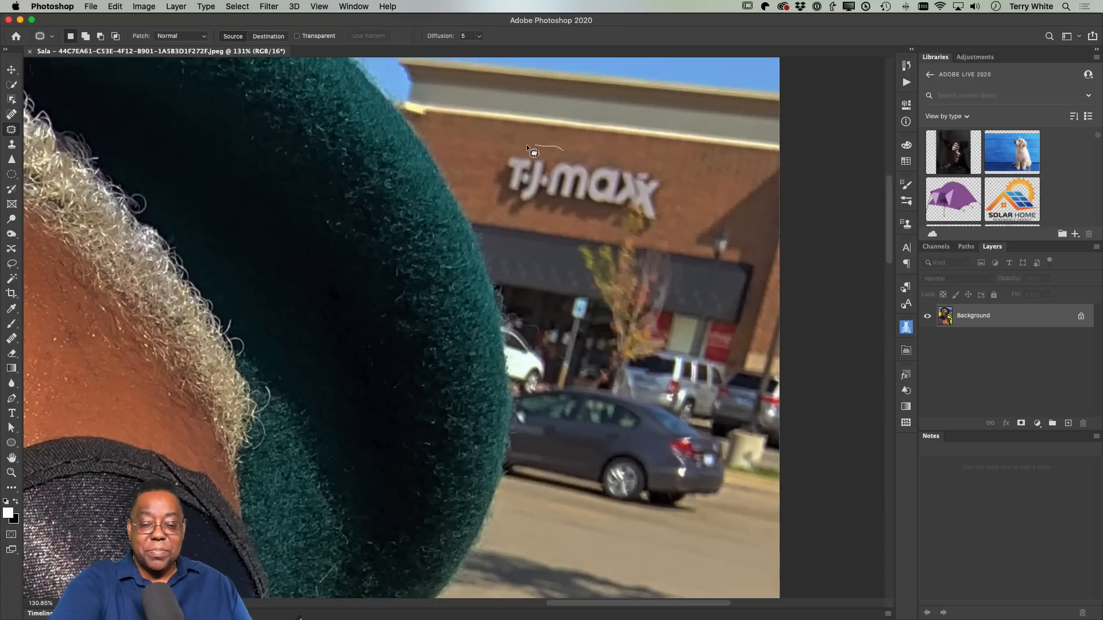
mouse_move(511, 219)
left_mouse_down()
mouse_move(660, 228)
mouse_move(672, 174)
mouse_move(645, 157)
mouse_move(566, 151)
left_mouse_up()
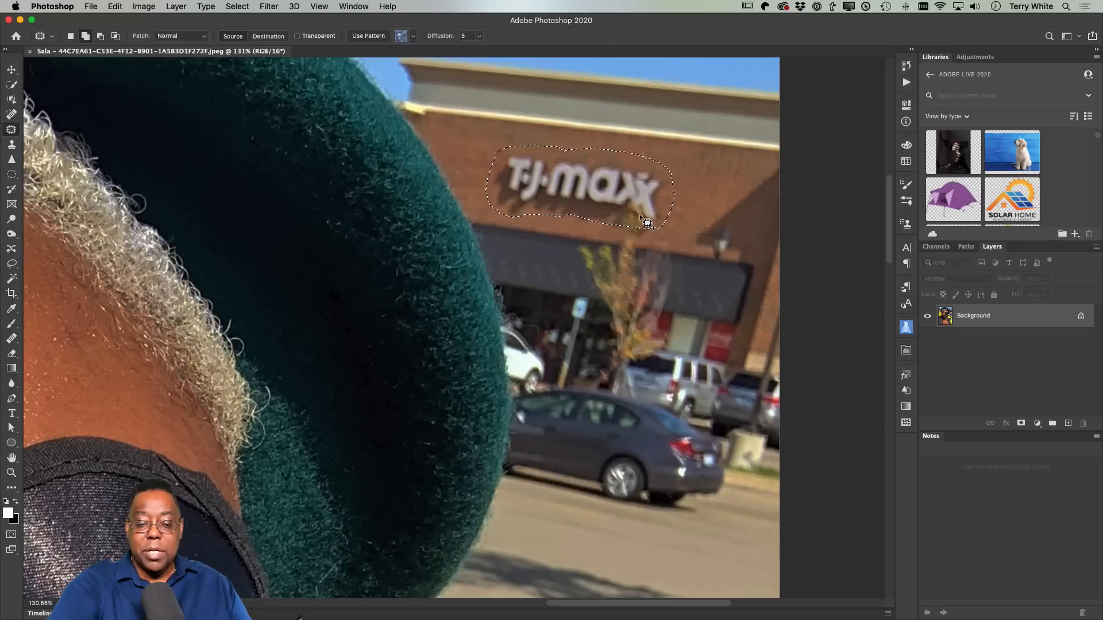
mouse_move(646, 223)
left_mouse_down()
mouse_move(609, 218)
mouse_move(649, 235)
mouse_move(640, 189)
left_mouse_up()
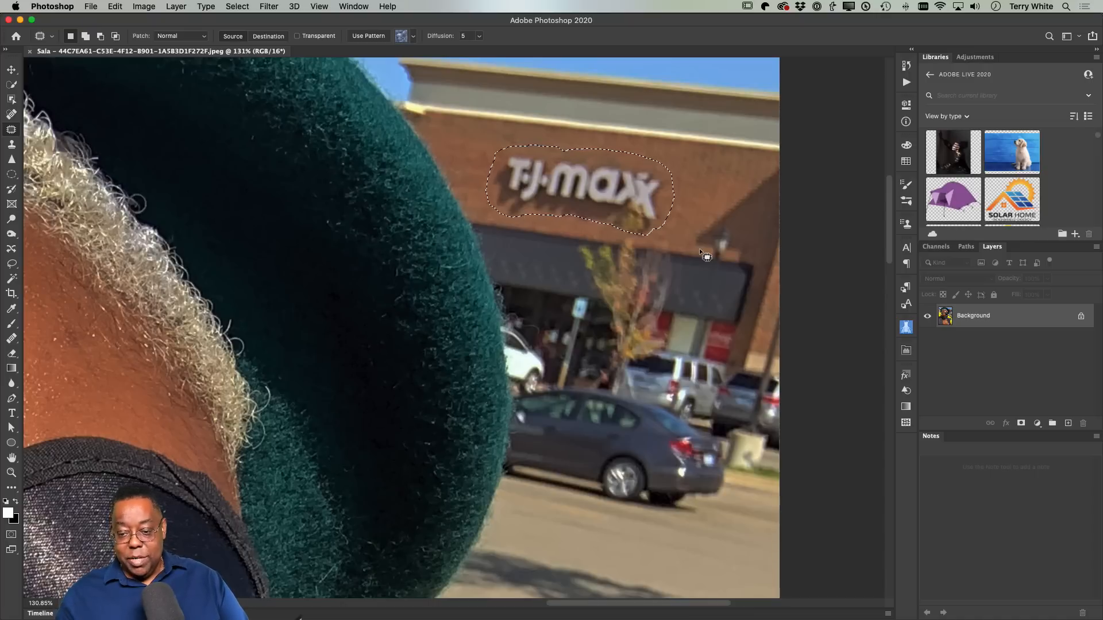
Step: Fill the selected store sign with Content-Aware at 100% opacity in Normal mode, using Color Adaptation, and deselect
key("shift+BackSpace")
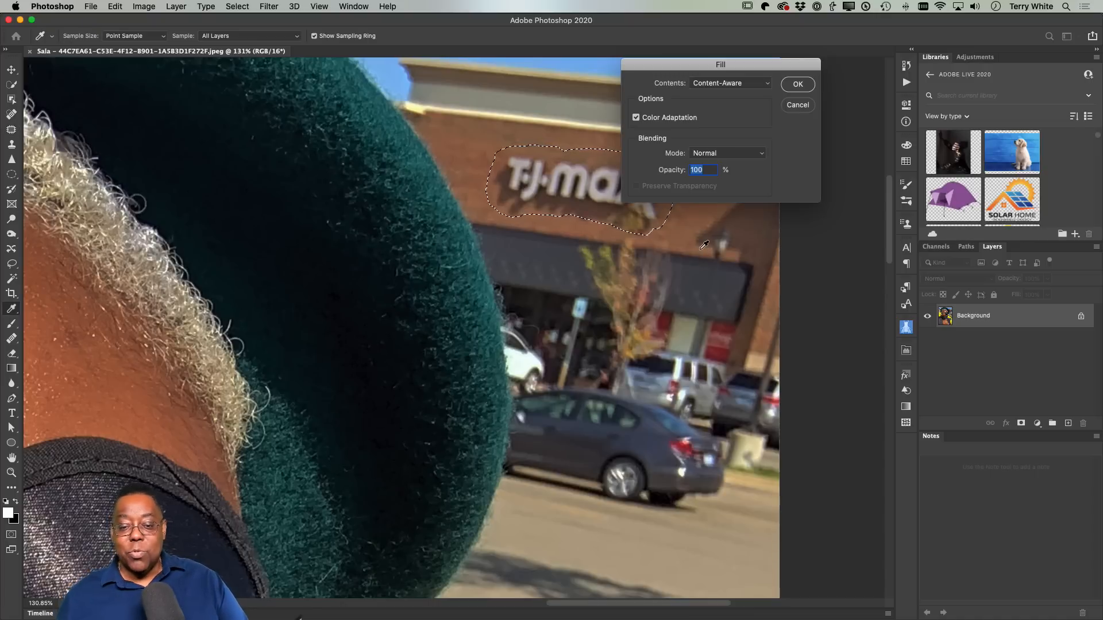
left_click(799, 84)
key("j")
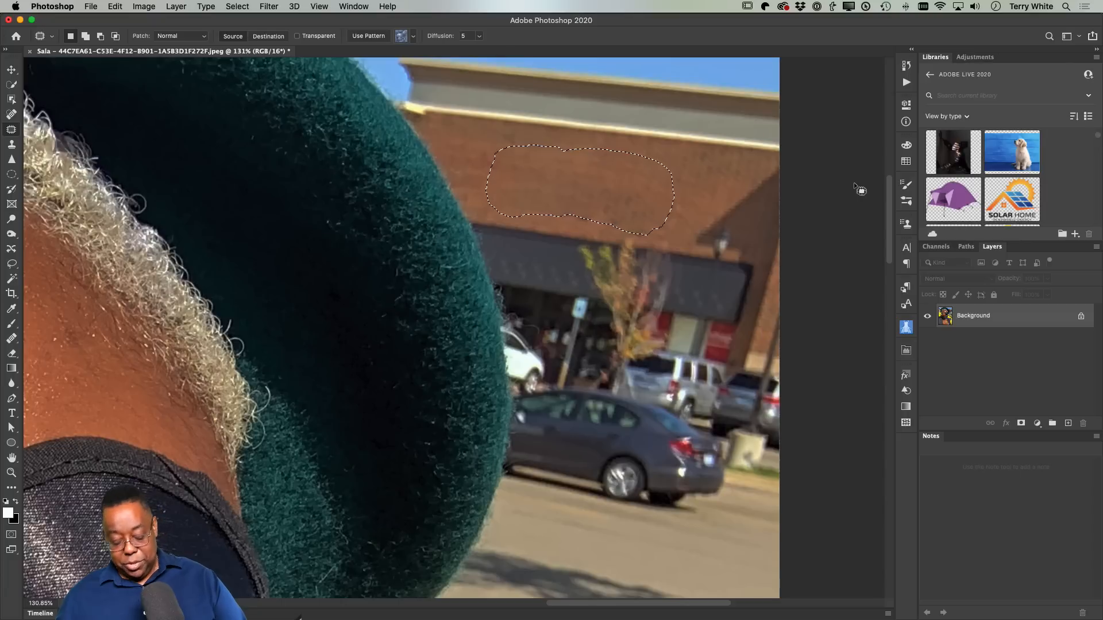
key("super+d")
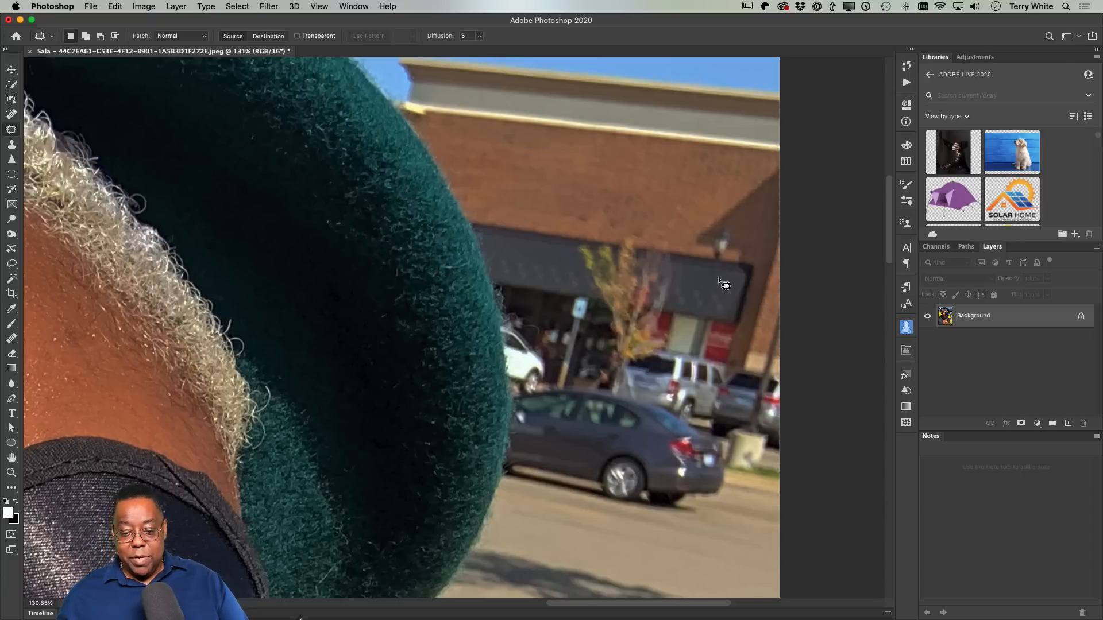
Step: Look over the trees beside the beret and automatically select the subject of the whole portrait
left_click_drag(180, 163, 489, 292)
scroll(489, 292, "up", 5)
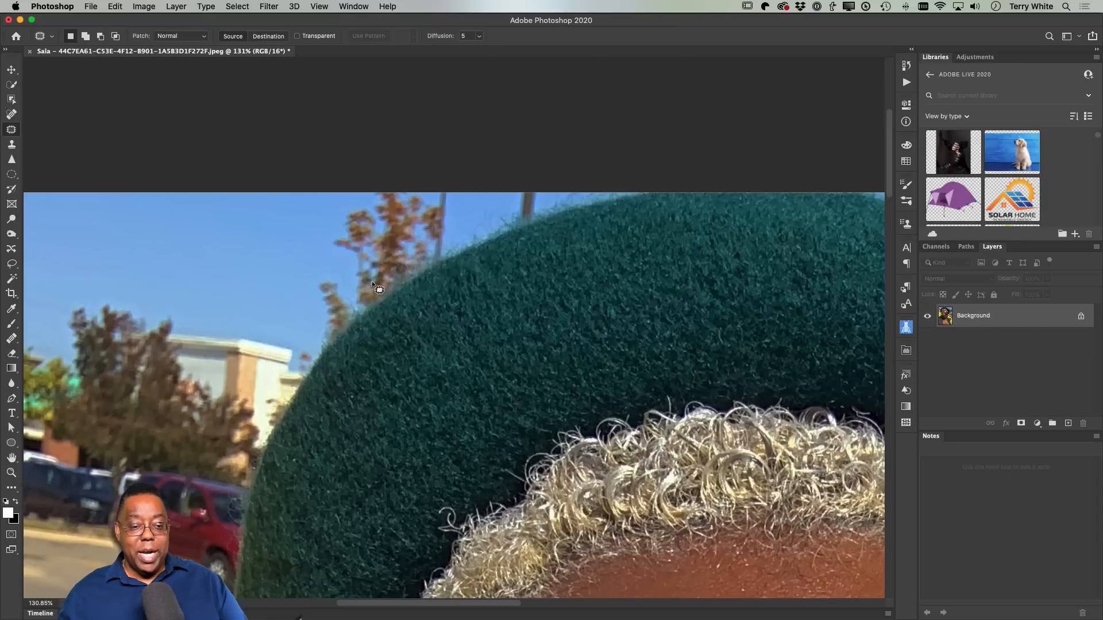
key("super+0")
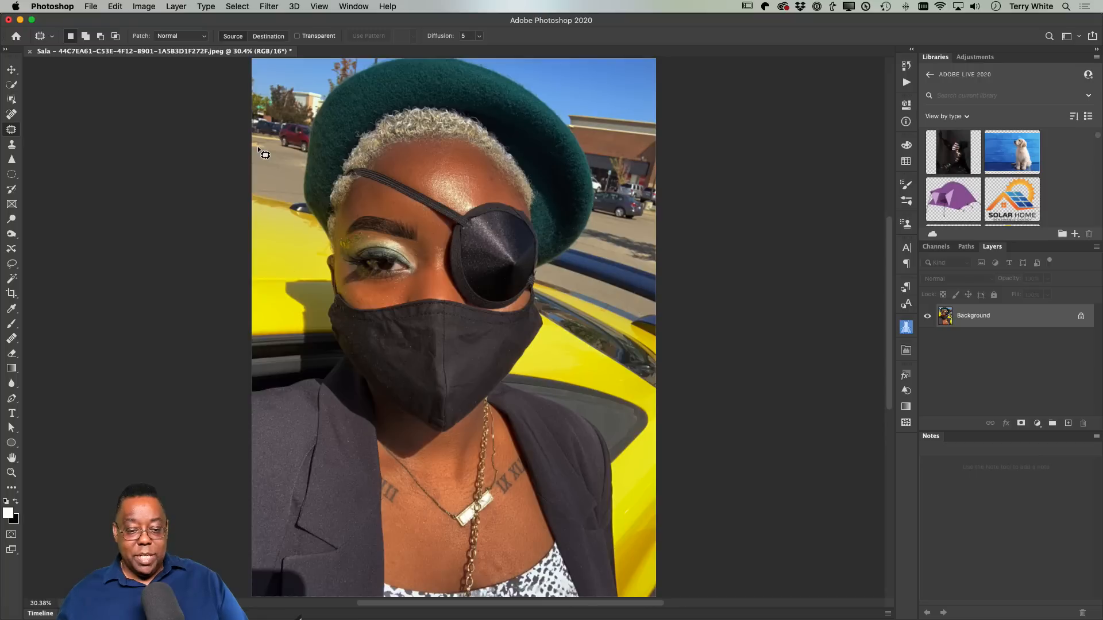
left_click(228, 7)
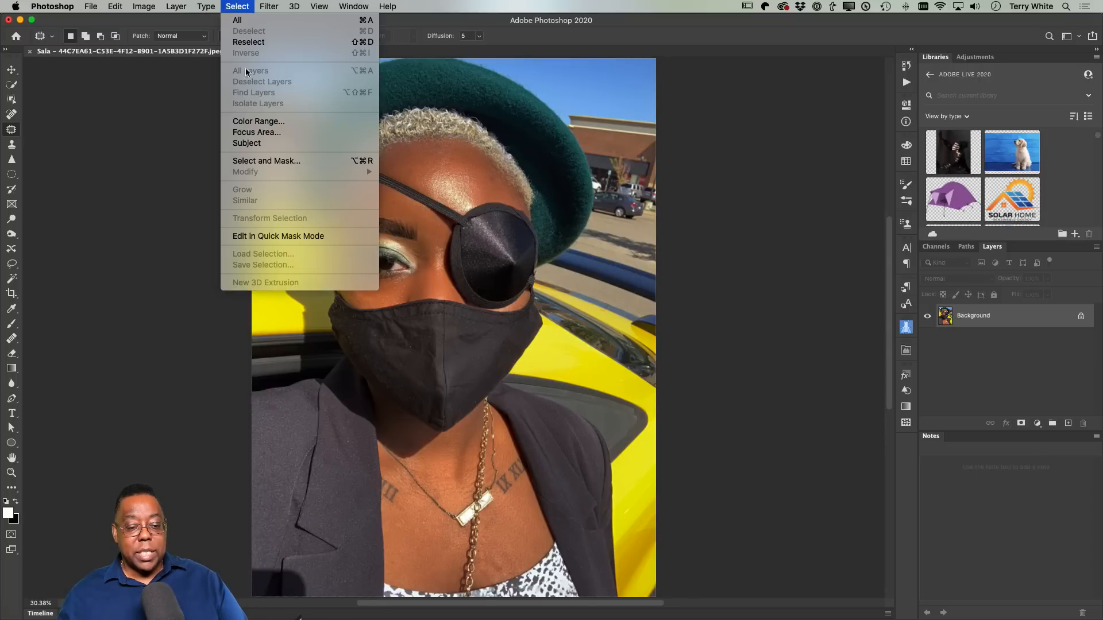
left_click(267, 143)
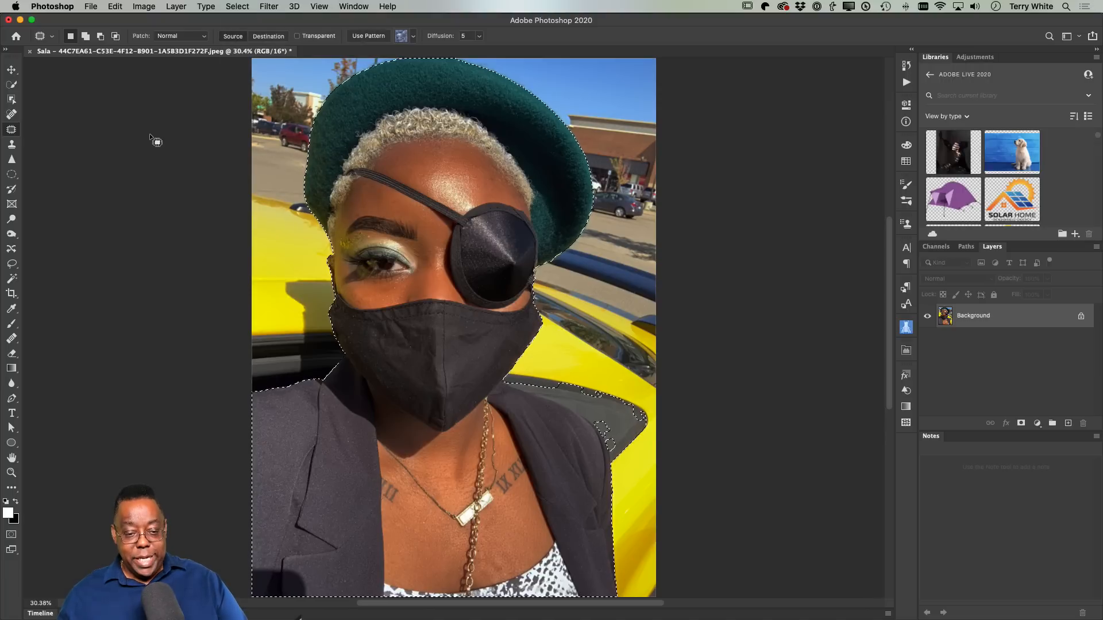
Step: Inspect the selection edge along the beret and invert the selection to cover the background
key("z")
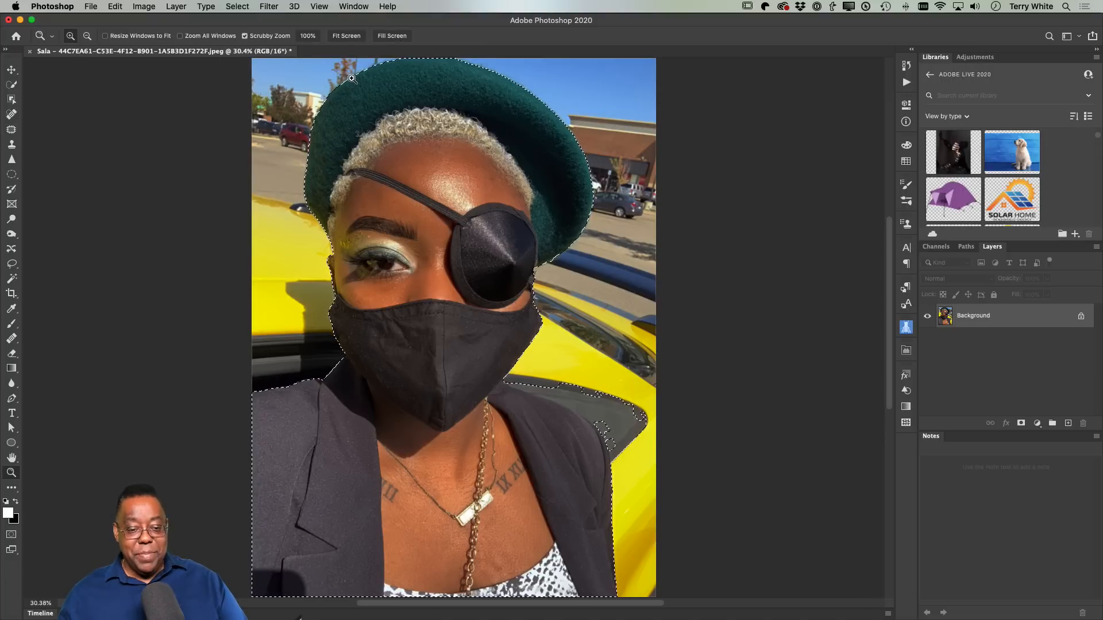
left_click_drag(353, 80, 412, 154)
left_click_drag(401, 112, 393, 277)
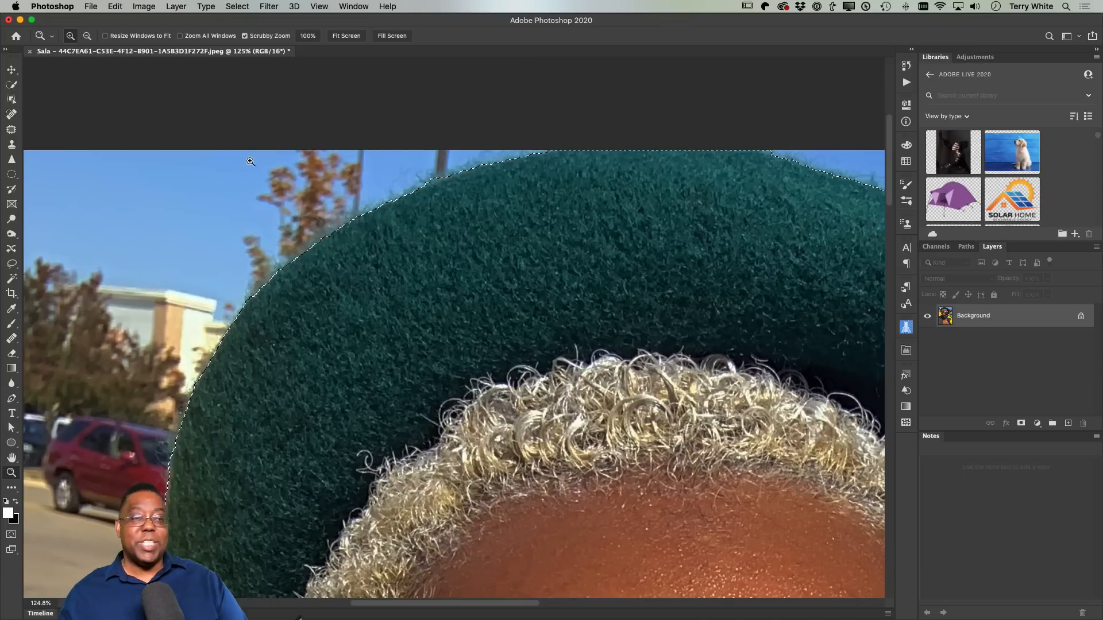
left_click(237, 6)
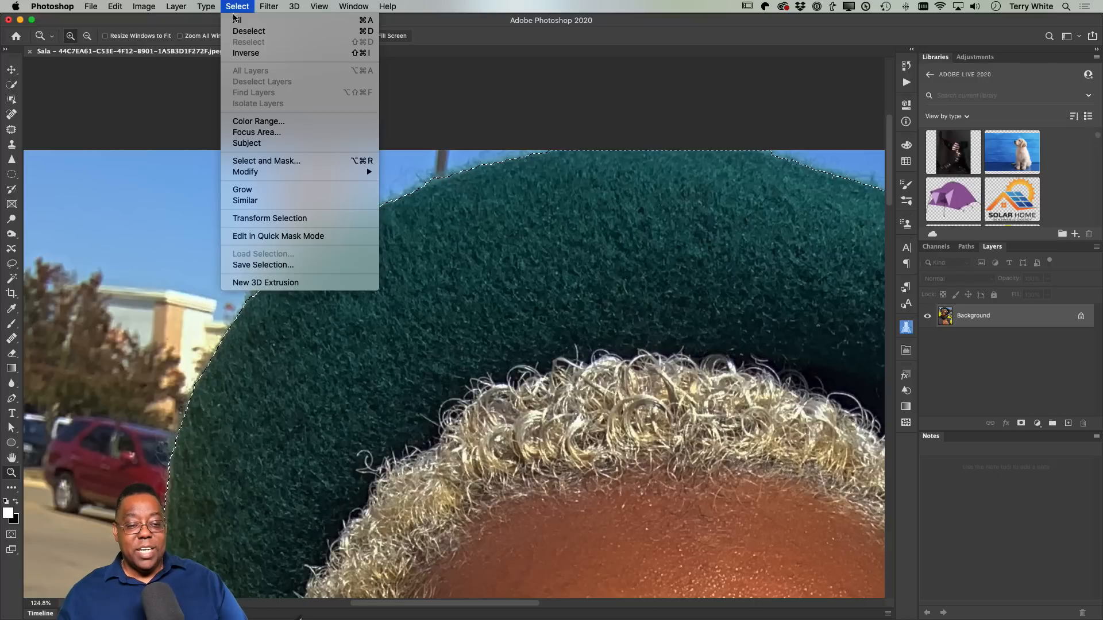
left_click(243, 53)
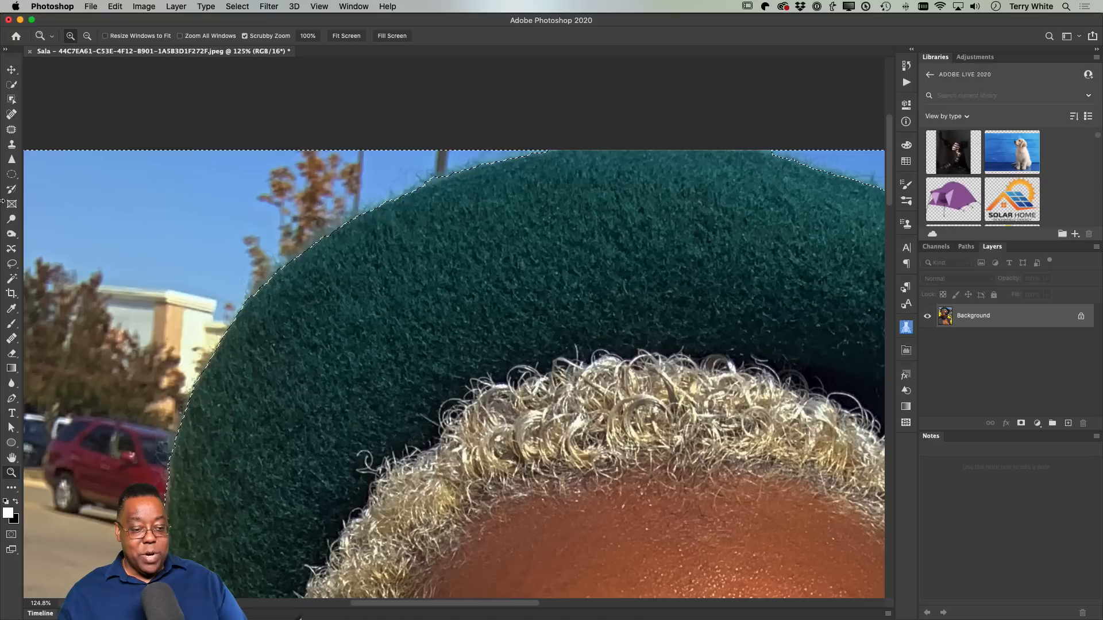
Step: Clone clean blue sky over the orange tree and thin pole beside the beret with the Clone Stamp at size 40
key("s")
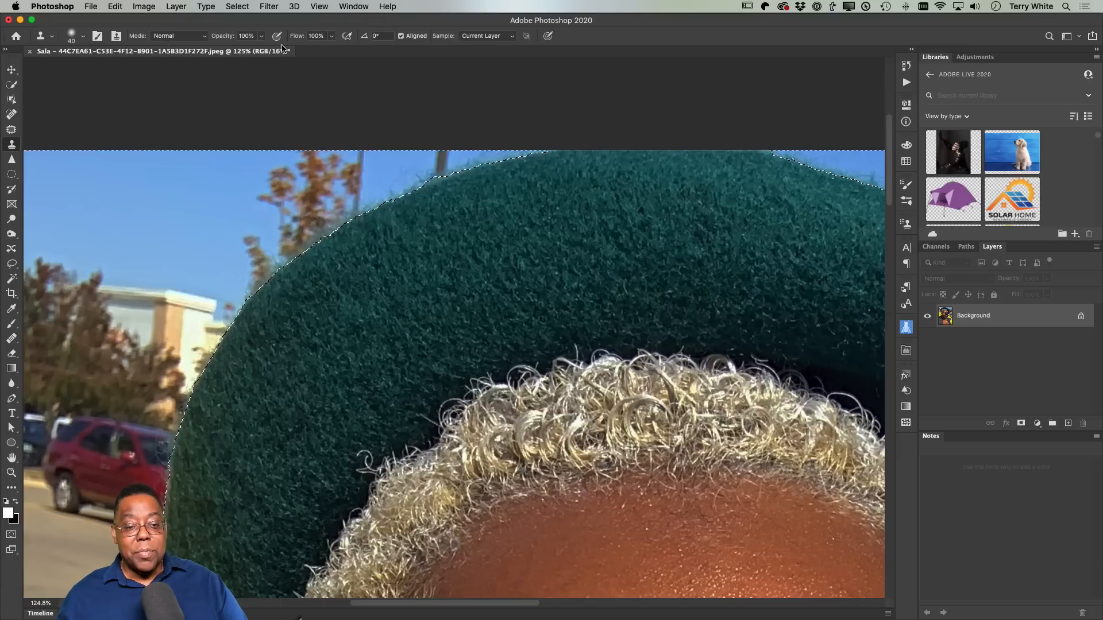
left_click(173, 211, "alt")
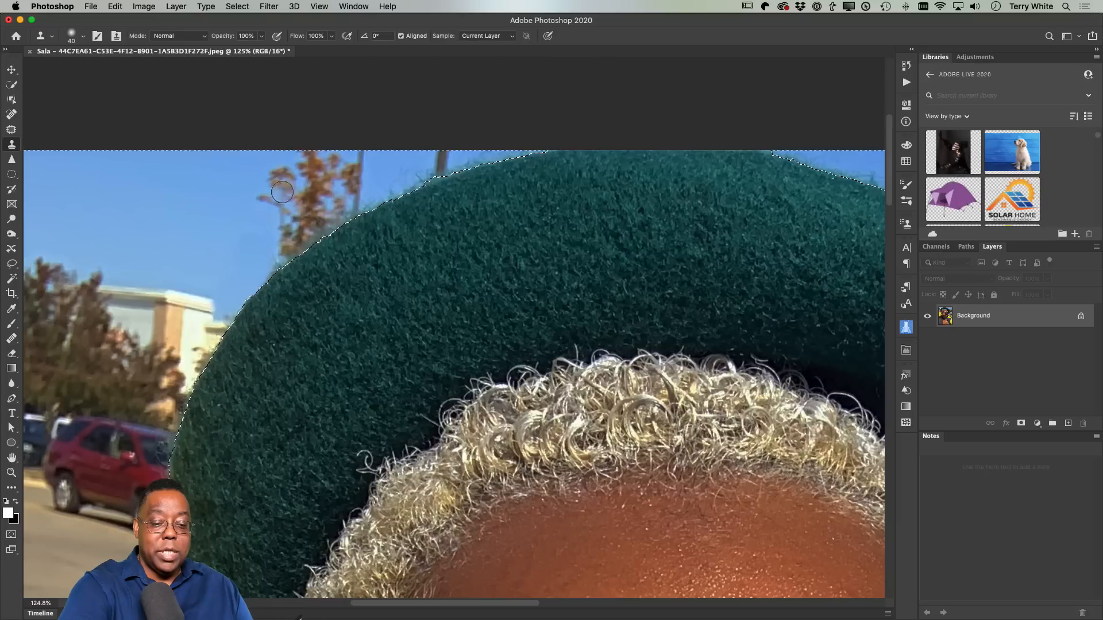
mouse_move(281, 192)
left_mouse_down()
mouse_move(284, 167)
mouse_move(276, 210)
mouse_move(299, 192)
mouse_move(276, 223)
mouse_move(280, 250)
mouse_move(339, 205)
mouse_move(292, 213)
mouse_move(357, 188)
mouse_move(297, 242)
mouse_move(302, 232)
mouse_move(258, 239)
mouse_move(308, 236)
mouse_move(273, 264)
left_mouse_up()
left_click(244, 219, "alt")
left_click(193, 212, "alt")
left_click(214, 245, "alt")
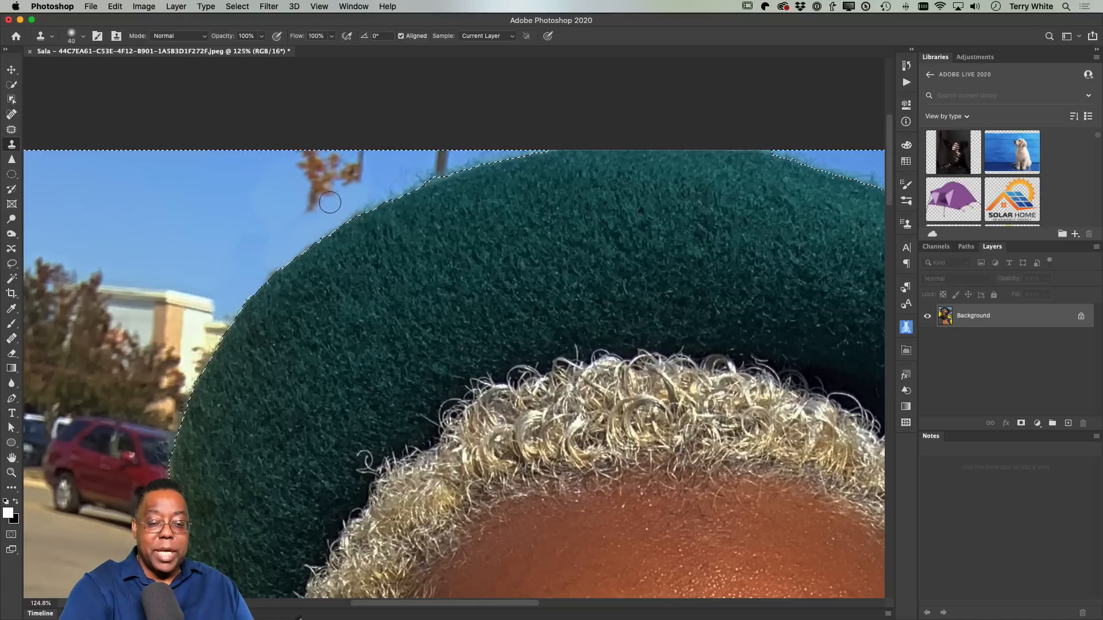
left_click(253, 209, "alt")
mouse_move(310, 212)
left_mouse_down()
mouse_move(341, 186)
mouse_move(297, 204)
mouse_move(341, 200)
mouse_move(328, 183)
mouse_move(312, 194)
mouse_move(325, 174)
mouse_move(303, 172)
mouse_move(318, 160)
mouse_move(296, 163)
mouse_move(319, 157)
mouse_move(331, 175)
mouse_move(359, 159)
mouse_move(346, 177)
mouse_move(367, 167)
mouse_move(357, 179)
mouse_move(344, 158)
mouse_move(326, 156)
mouse_move(294, 185)
left_mouse_up()
left_click(223, 215, "alt")
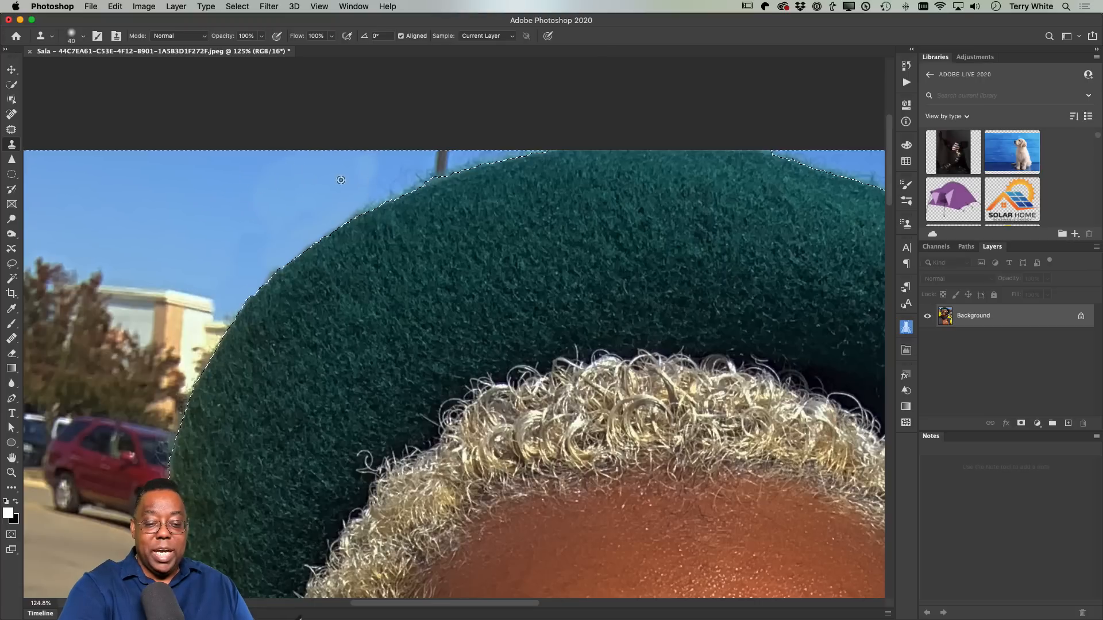
Step: Clone sky over the remaining dark pole above the beret and touch up the sky along the hat's edge
left_click(323, 174, "alt")
mouse_move(441, 150)
left_mouse_down()
mouse_move(383, 169)
mouse_move(387, 153)
mouse_move(350, 175)
left_mouse_up()
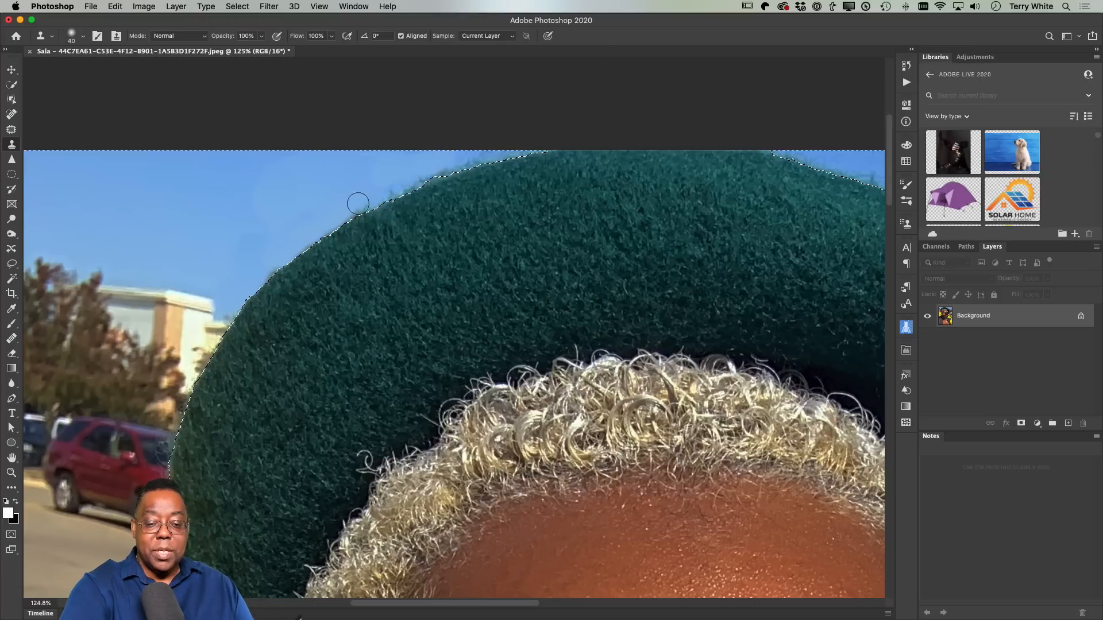
left_click(329, 184, "alt")
mouse_move(462, 155)
left_mouse_down()
mouse_move(376, 169)
mouse_move(300, 221)
left_mouse_up()
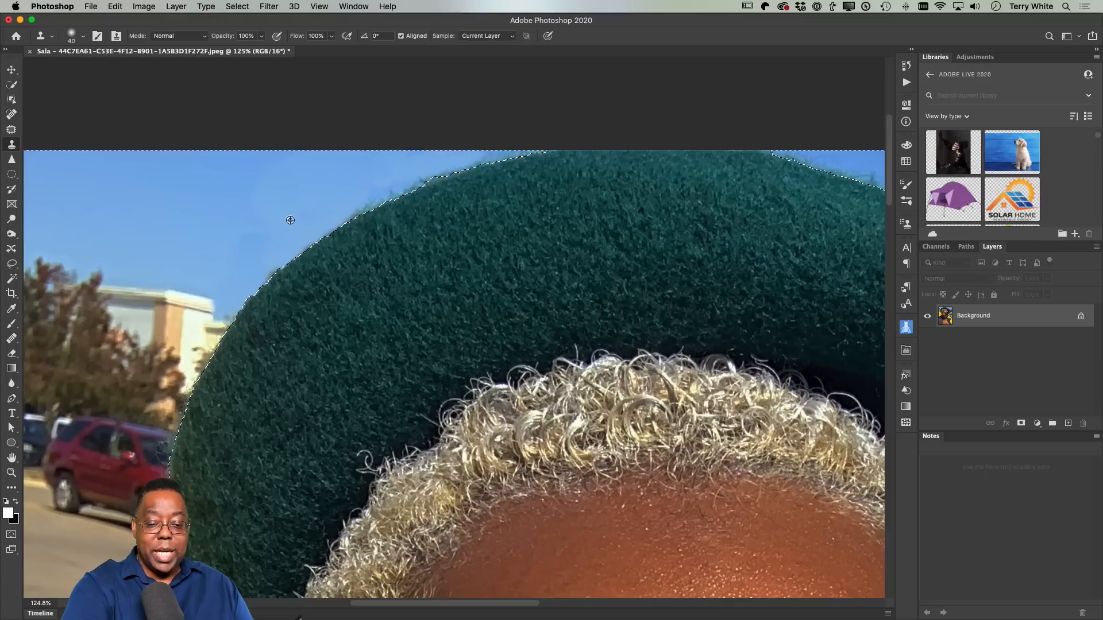
left_click(226, 222, "alt")
mouse_move(310, 288)
left_mouse_down()
mouse_move(302, 304)
mouse_move(325, 279)
left_mouse_up()
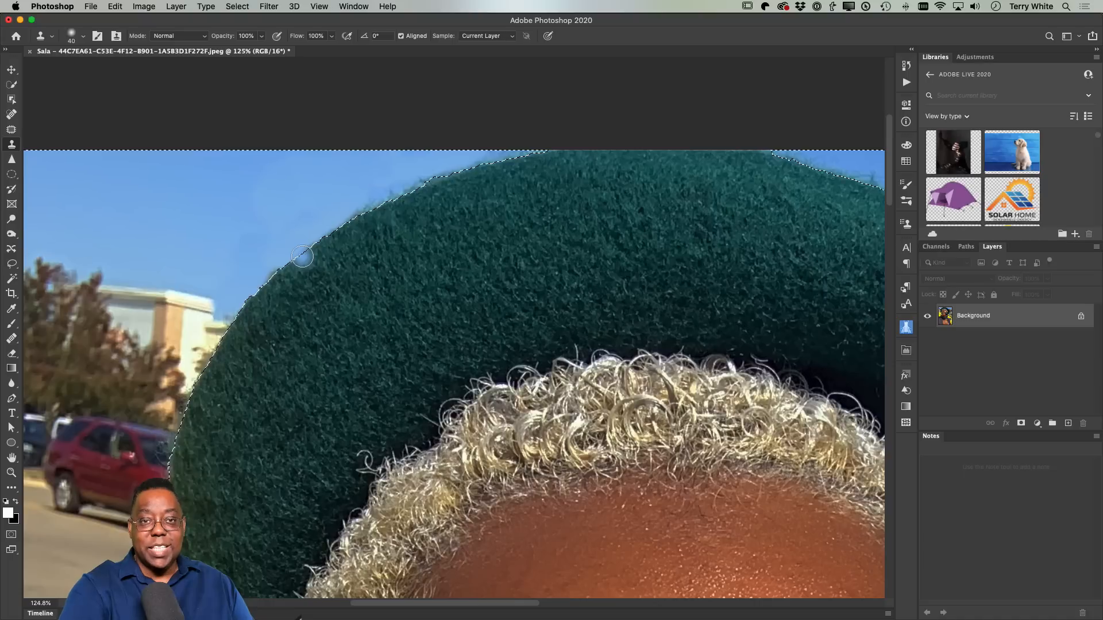
Step: Clone sky over the uneven patch beside the beret and clear the background selection for use of the Patch tool
left_click(239, 231, "alt")
left_click_drag(262, 206, 264, 195)
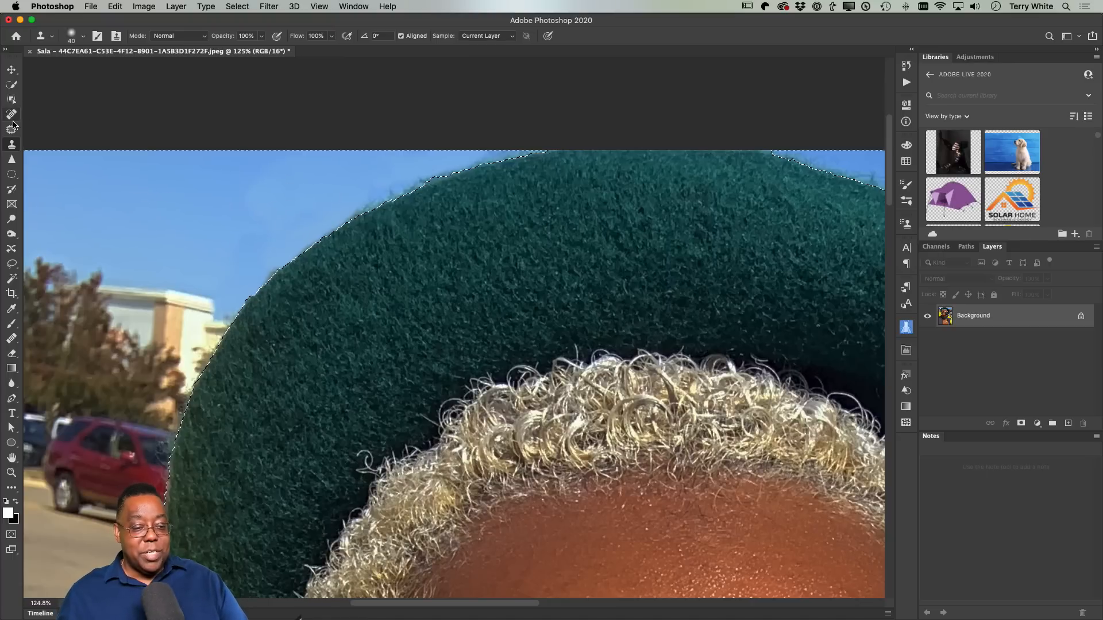
key("j")
left_click_drag(294, 219, 276, 195)
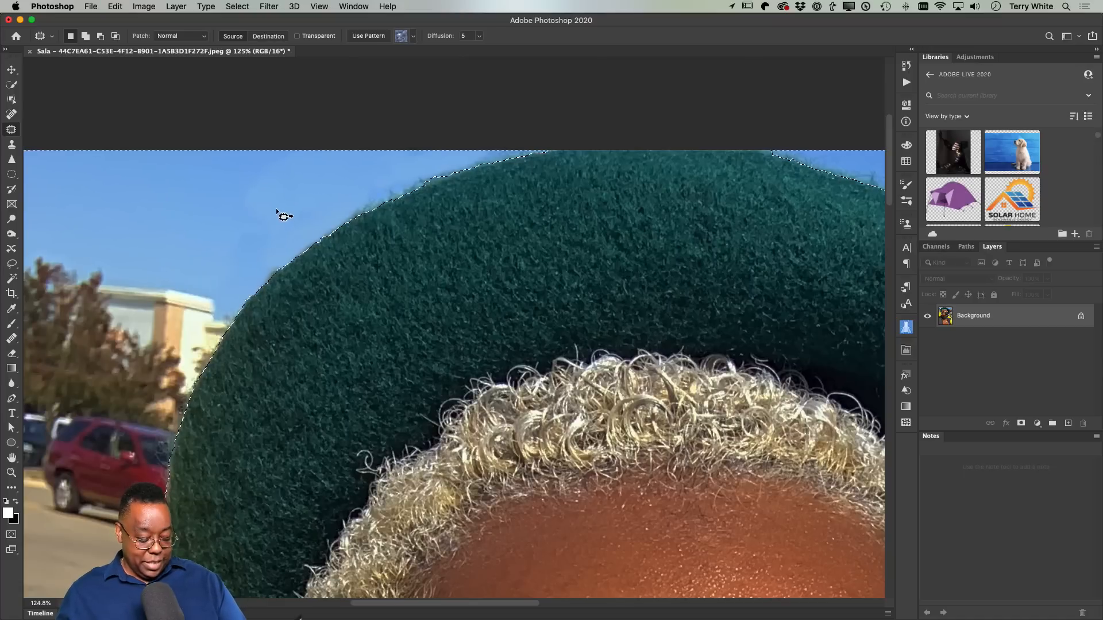
key("super+d")
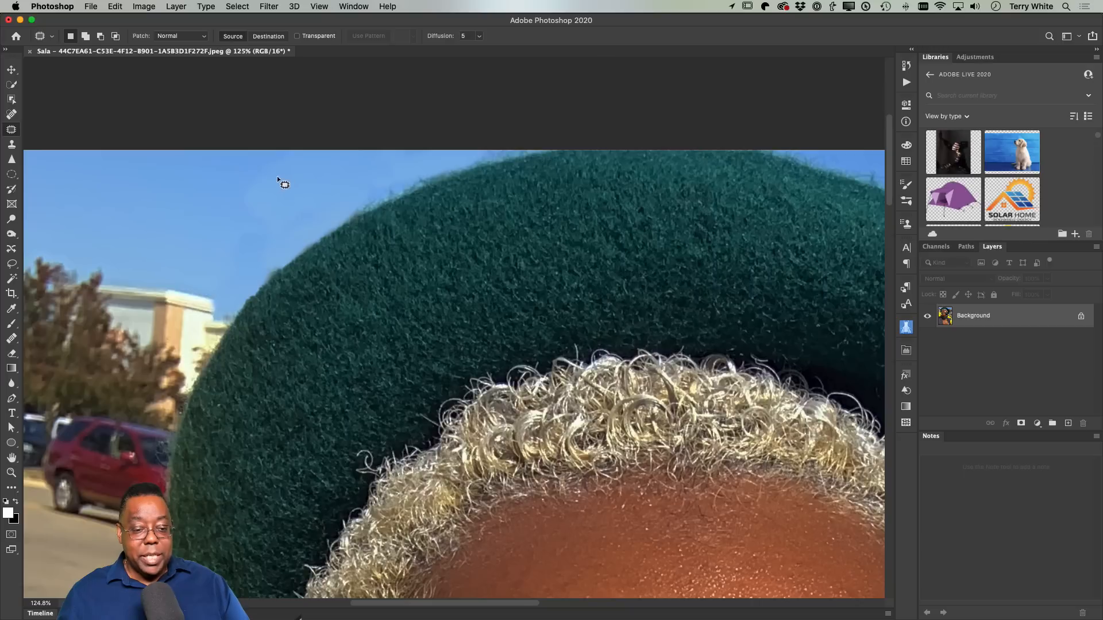
Step: Patch the two blotchy sky areas between the store building and the beret with cleaner sky using the Patch tool
mouse_move(221, 205)
left_mouse_down()
mouse_move(276, 231)
mouse_move(284, 185)
left_mouse_up()
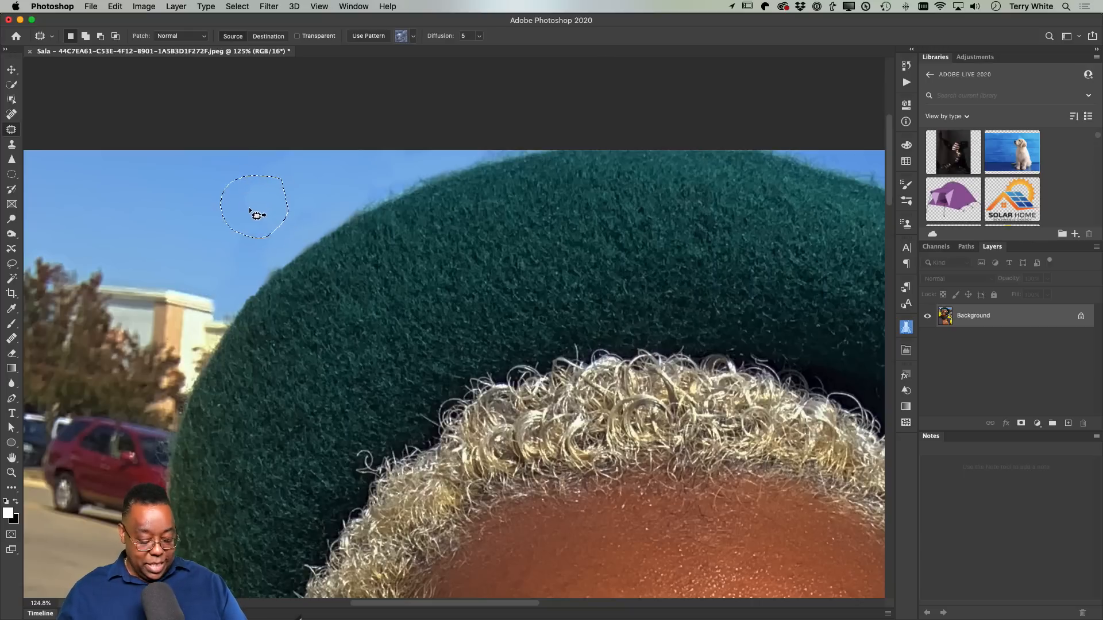
key("super+plus")
key("super+plus")
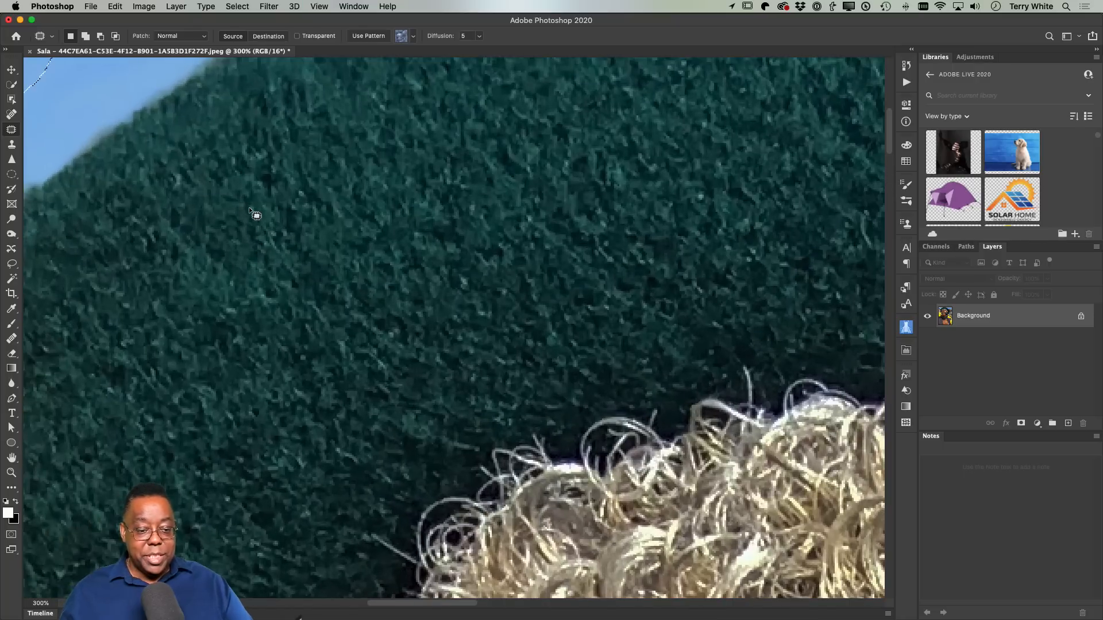
left_click_drag(241, 198, 680, 394)
left_click_drag(475, 229, 168, 243)
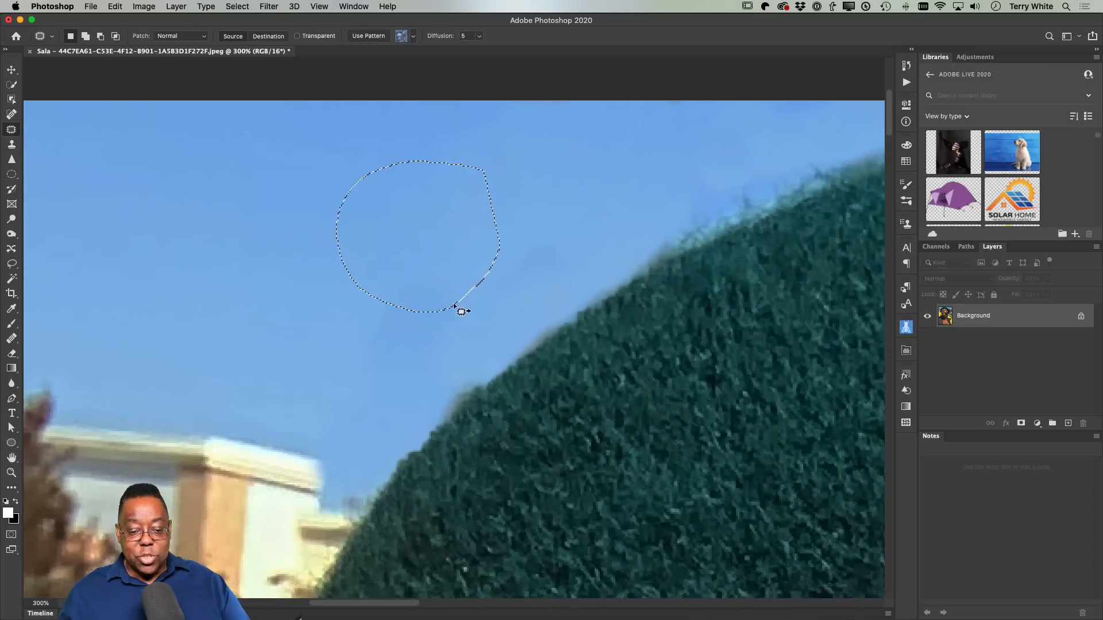
left_click(454, 332)
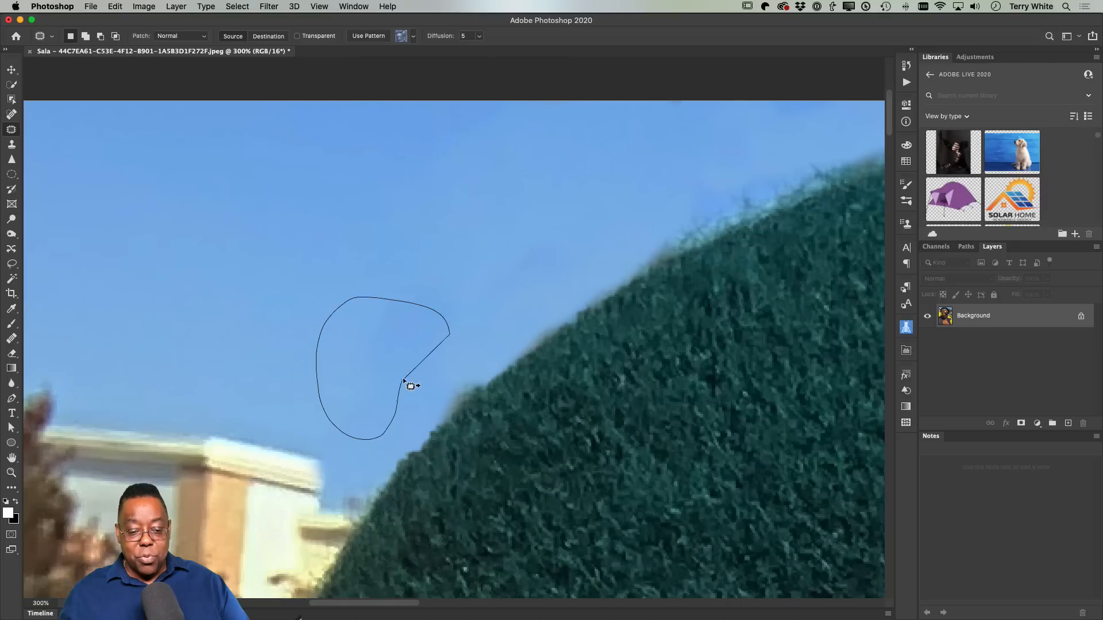
left_click_drag(403, 380, 402, 381)
left_click_drag(360, 339, 268, 270)
left_click(532, 262)
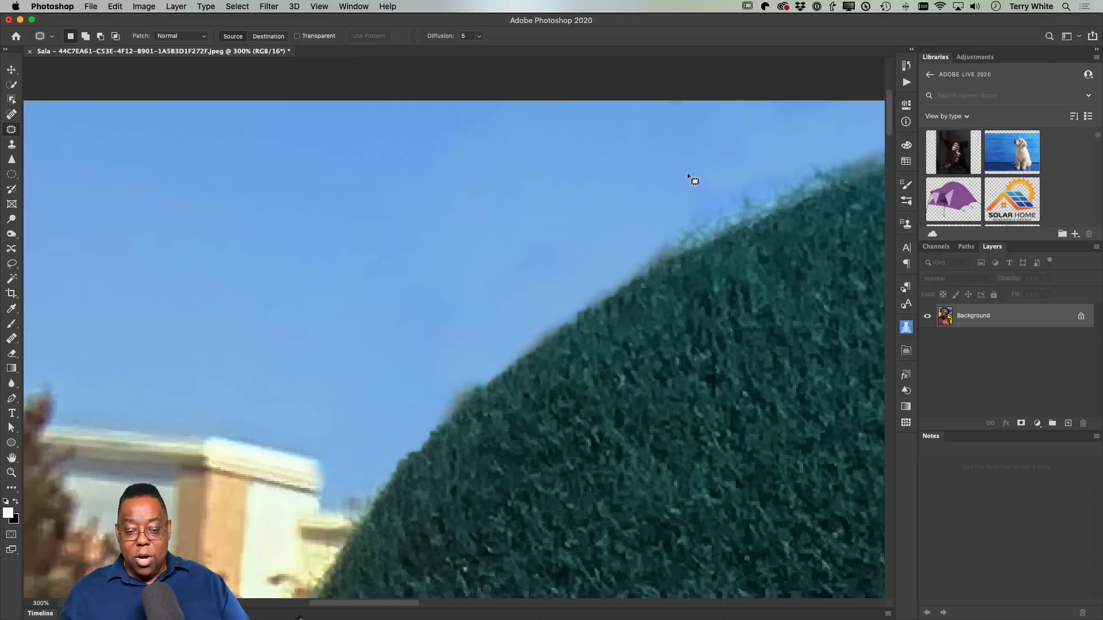
Step: Patch the remaining sky smudges along the beret's upper edge and in the open sky with smooth blue areas
mouse_move(663, 169)
left_mouse_down()
mouse_move(532, 230)
mouse_move(466, 291)
mouse_move(498, 334)
left_mouse_up()
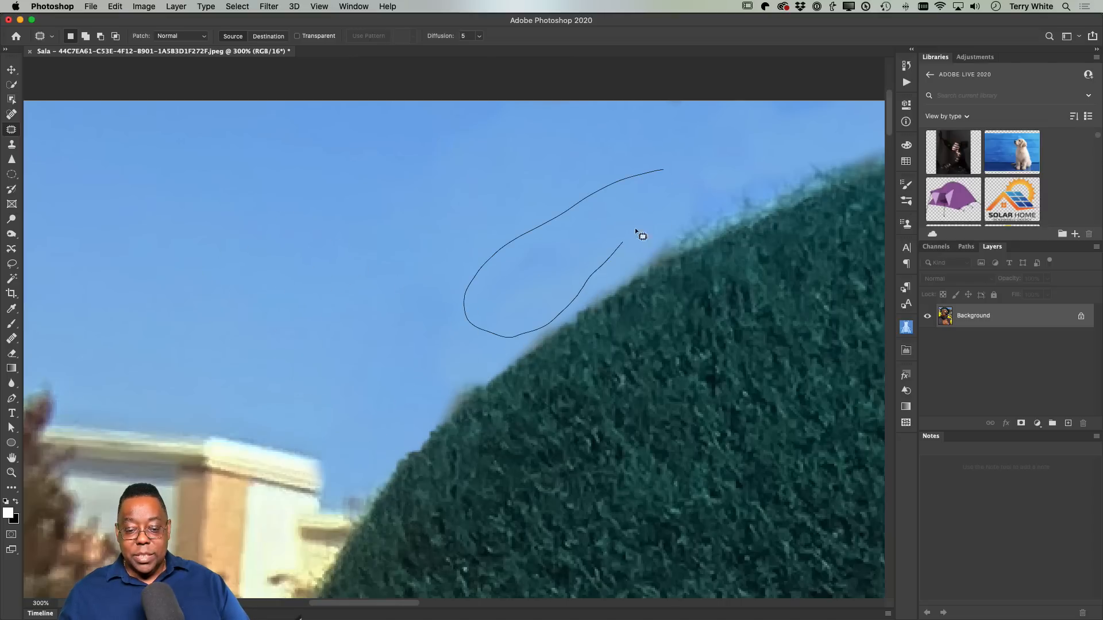
mouse_move(635, 227)
left_mouse_down()
mouse_move(624, 241)
mouse_move(328, 233)
left_mouse_up()
left_click(378, 230)
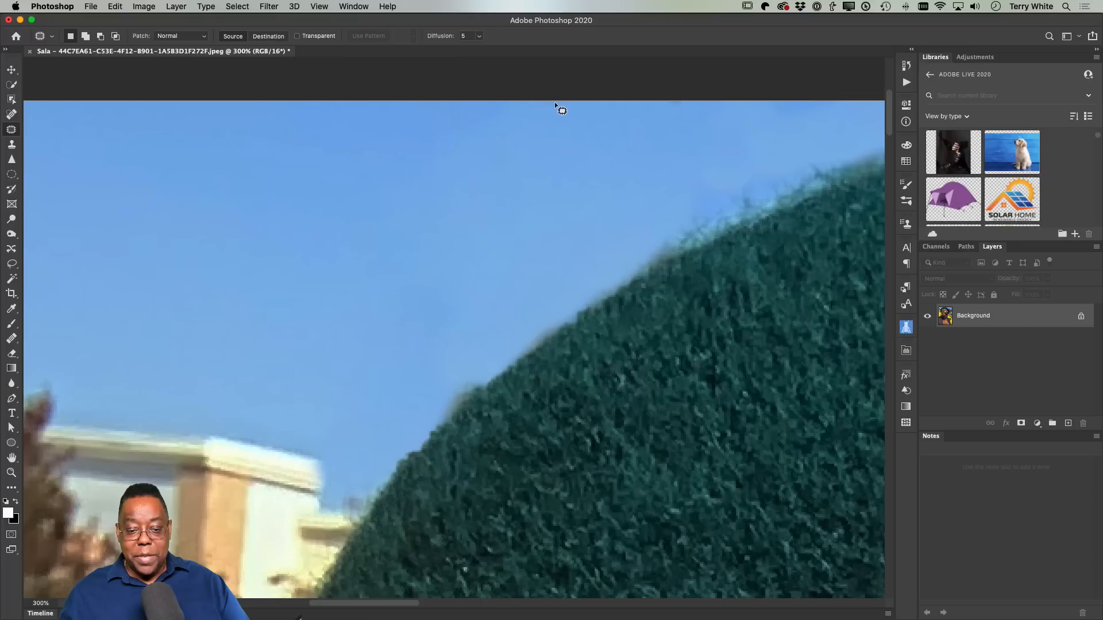
mouse_move(407, 148)
left_mouse_down()
mouse_move(571, 164)
mouse_move(241, 206)
mouse_move(252, 205)
left_mouse_up()
left_click(272, 213)
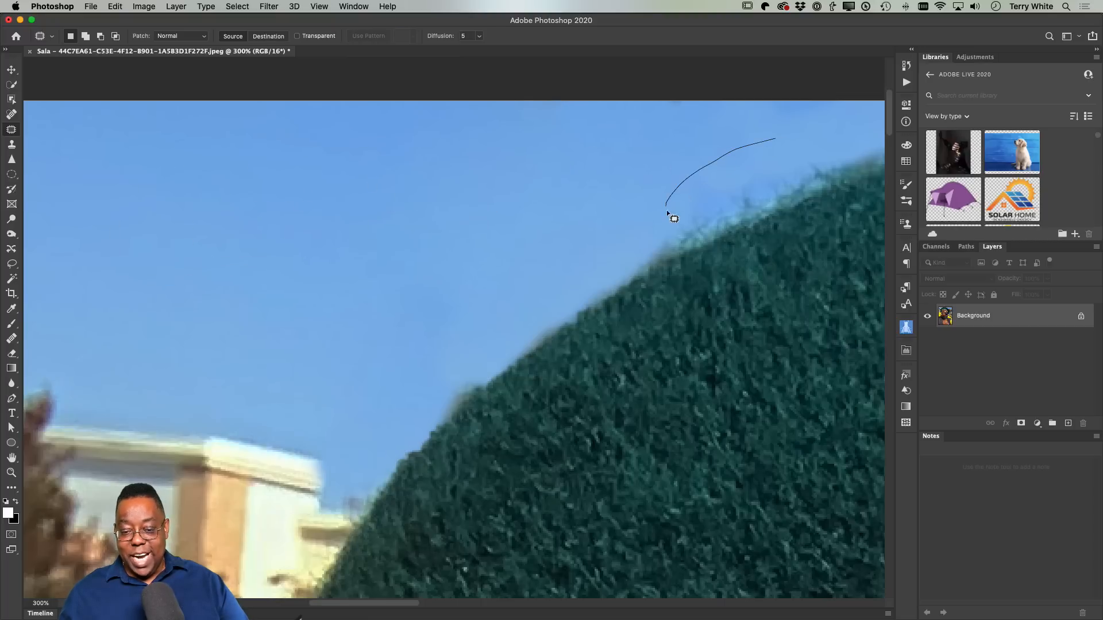
left_click_drag(747, 179, 726, 180)
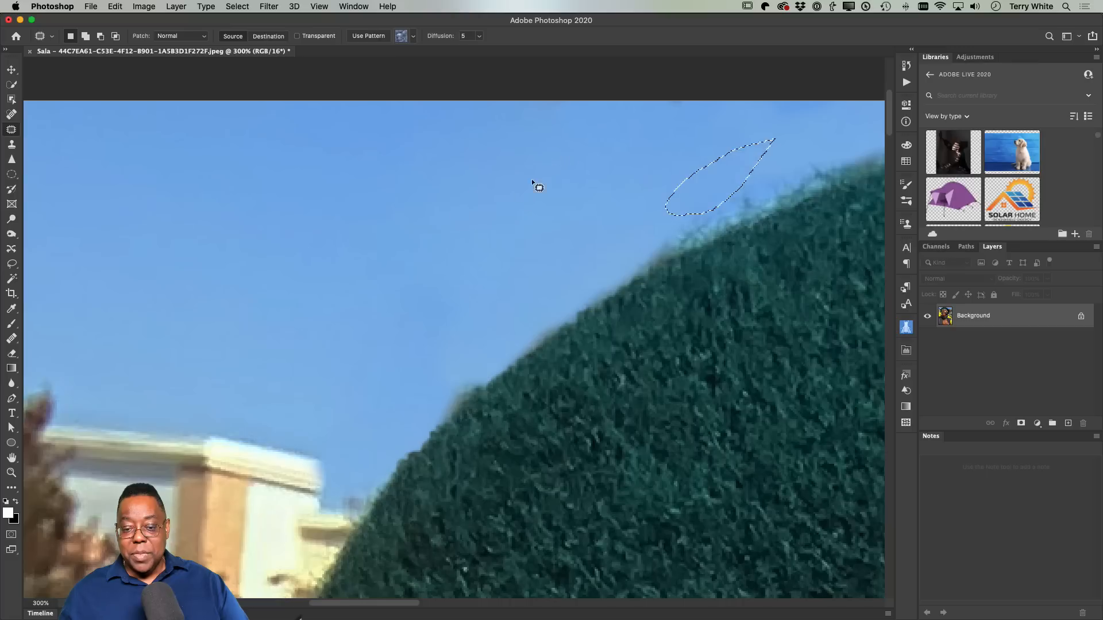
mouse_move(670, 97)
left_mouse_down()
mouse_move(583, 122)
mouse_move(658, 153)
mouse_move(638, 138)
mouse_move(410, 168)
mouse_move(416, 192)
left_mouse_up()
left_click(416, 192)
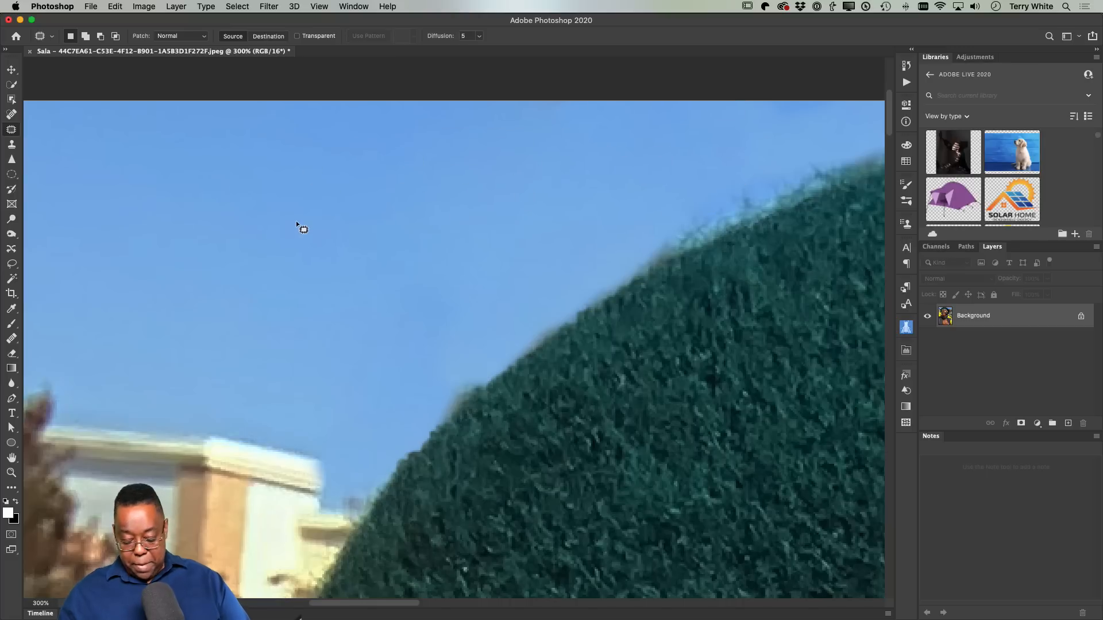
Step: Examine the retouched portrait as a whole and up close around the face, eye patch, necklace and forehead
key("super+0")
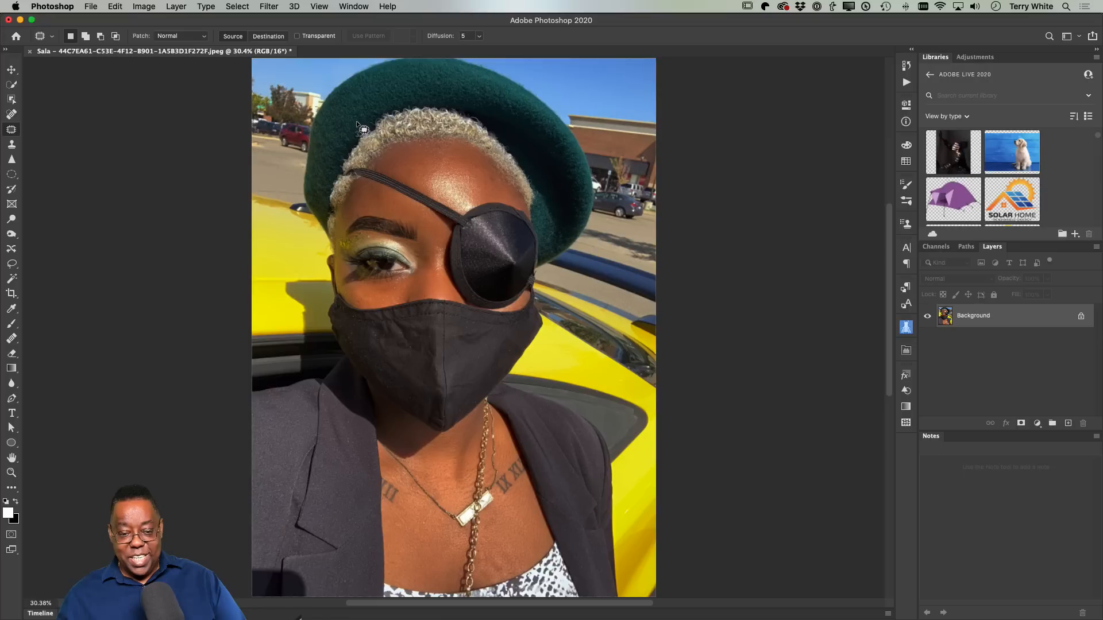
key("z")
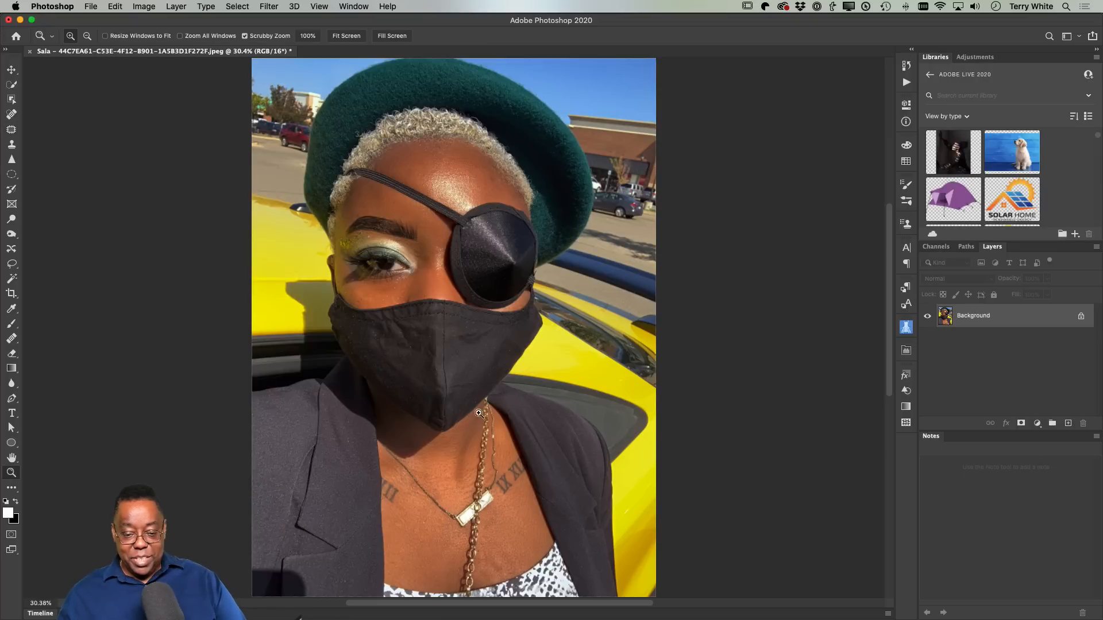
left_click_drag(473, 224, 513, 235)
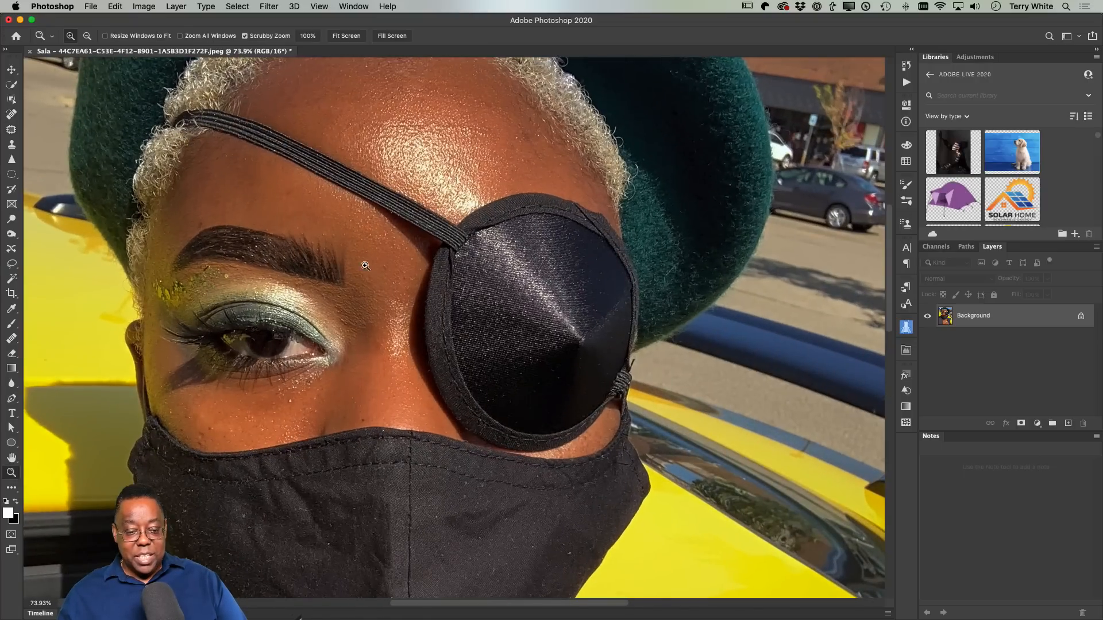
left_click_drag(442, 472, 460, 81)
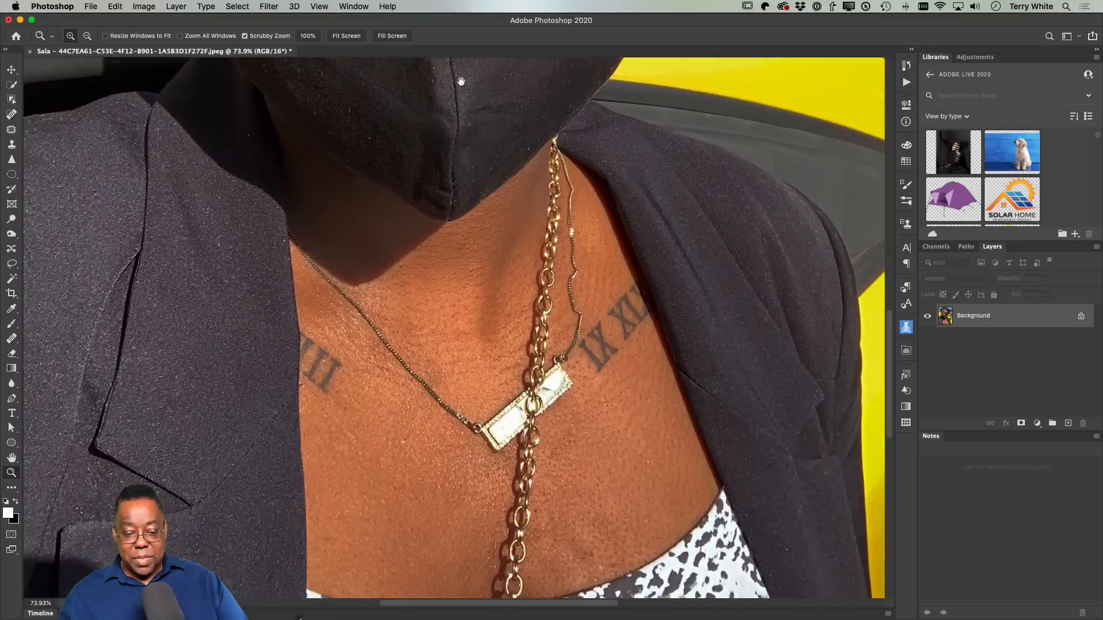
left_click_drag(483, 128, 446, 234)
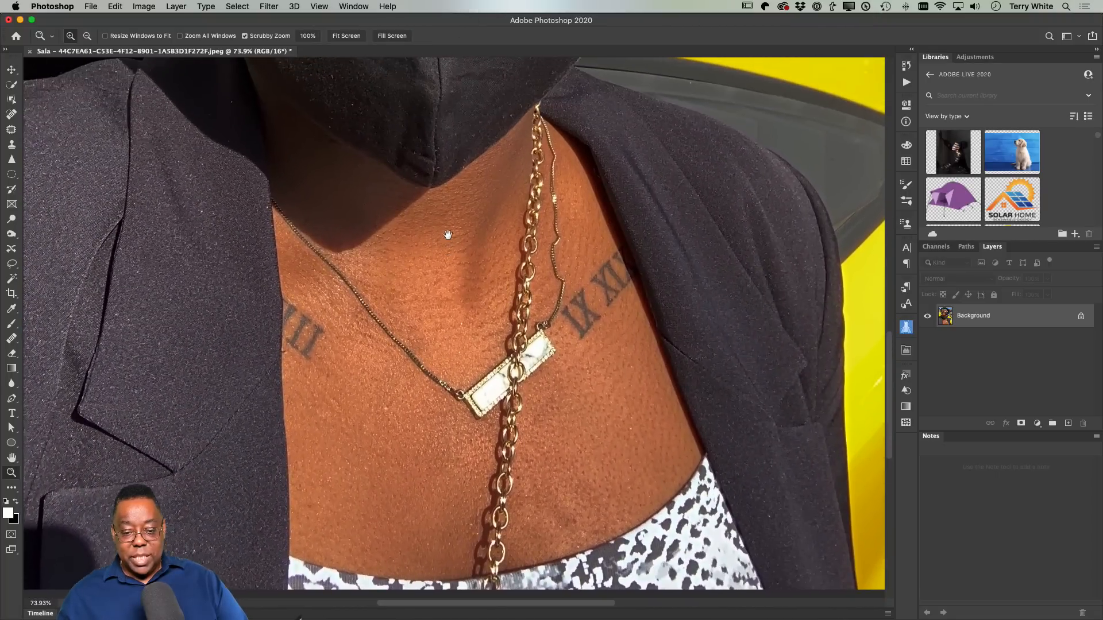
left_click_drag(446, 74, 480, 322)
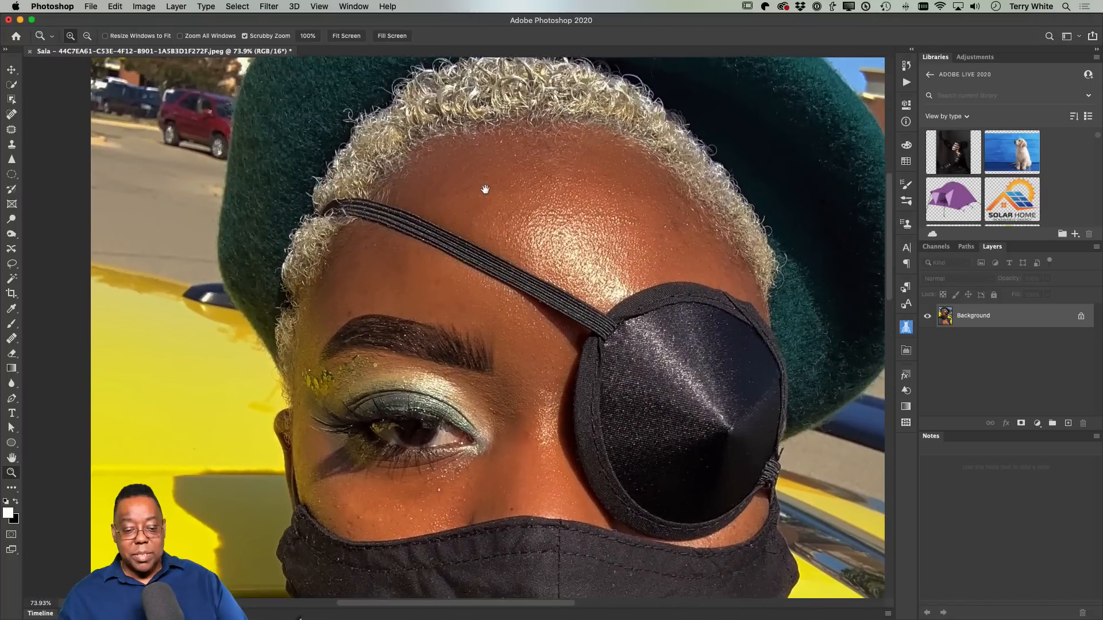
left_click_drag(485, 190, 367, 345)
key("super+0")
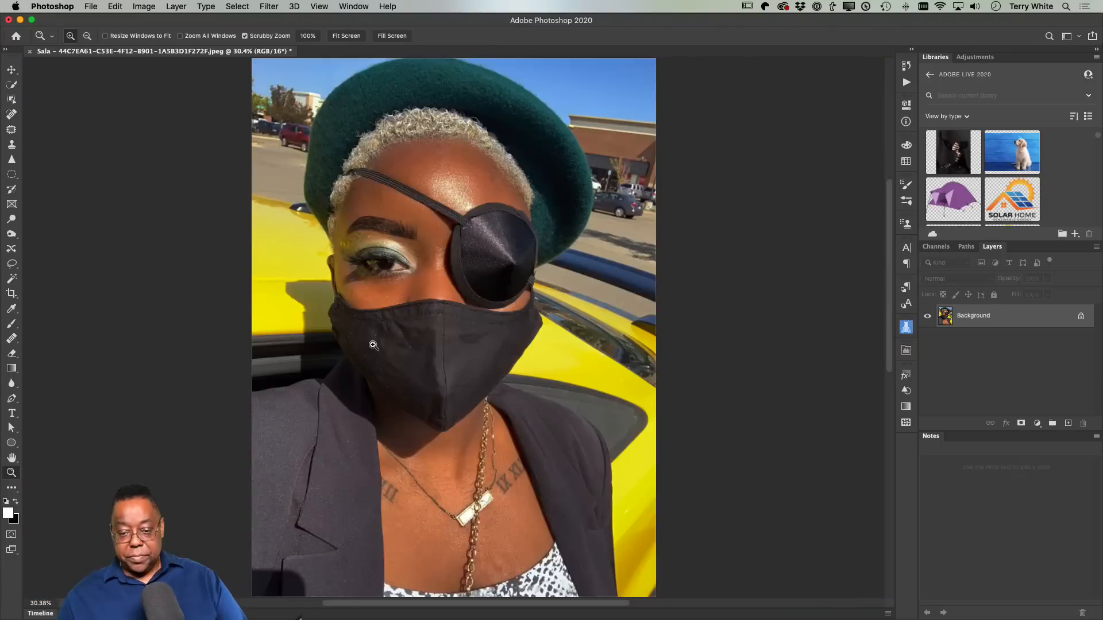
Step: Save the retouched beret portrait, close it and switch back to Lightroom Classic
key("super+s")
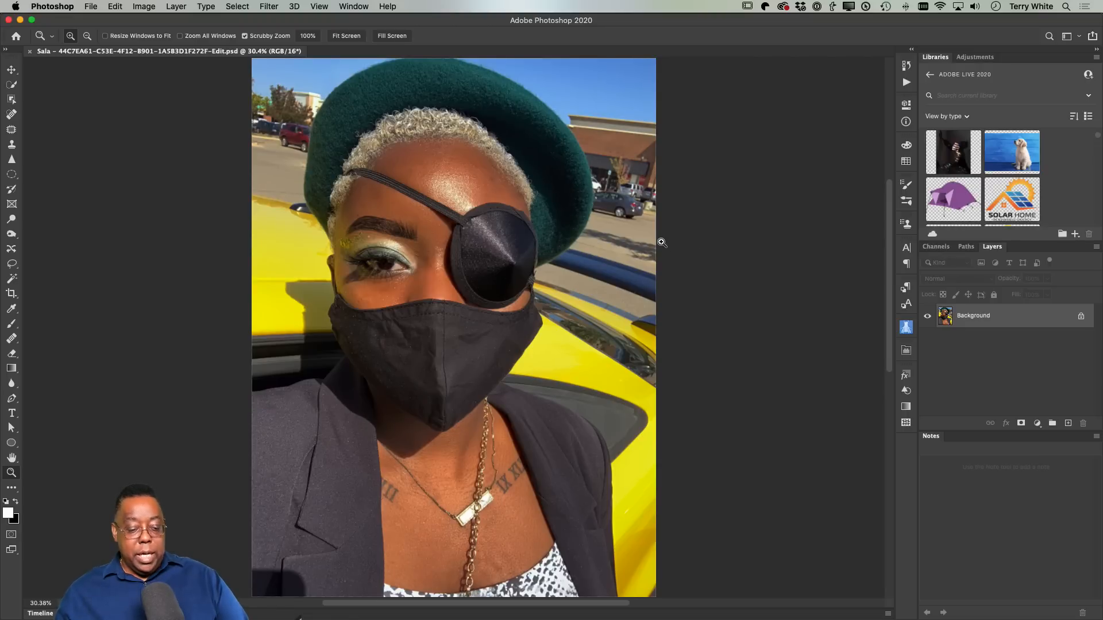
key("super+w")
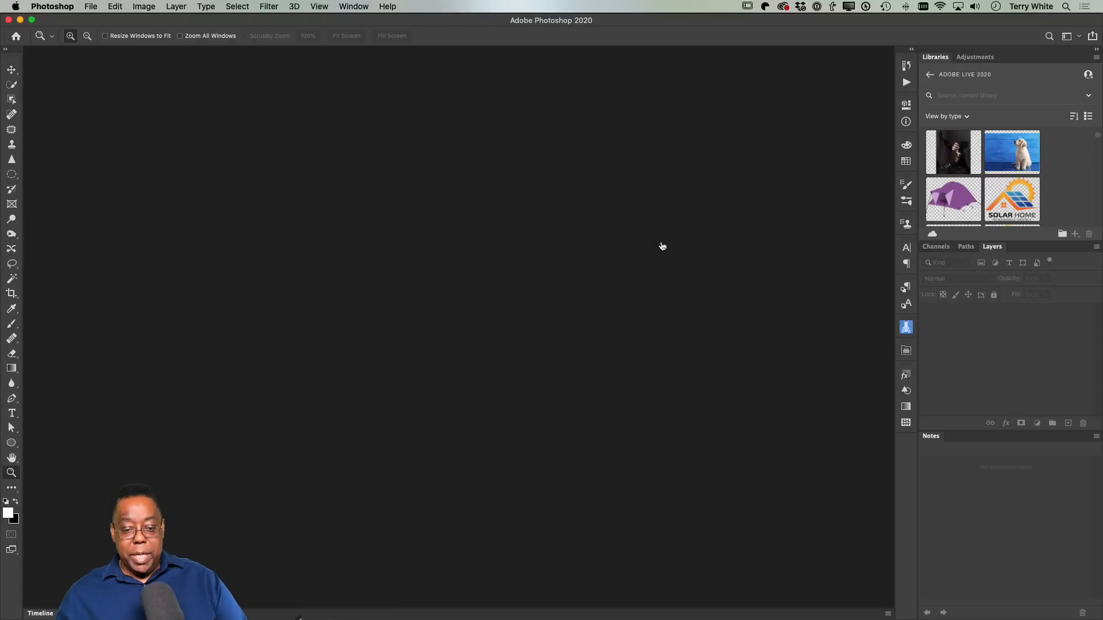
key("super+Tab")
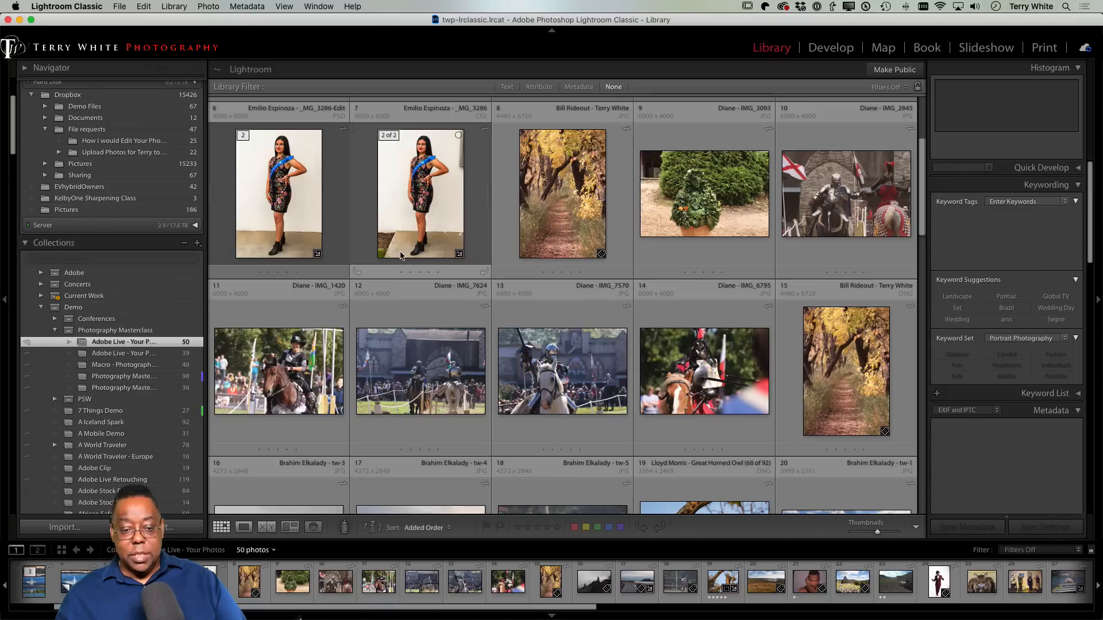
Step: Compare the original beret portrait with the edited version in full-screen preview
scroll(409, 259, "up", 3)
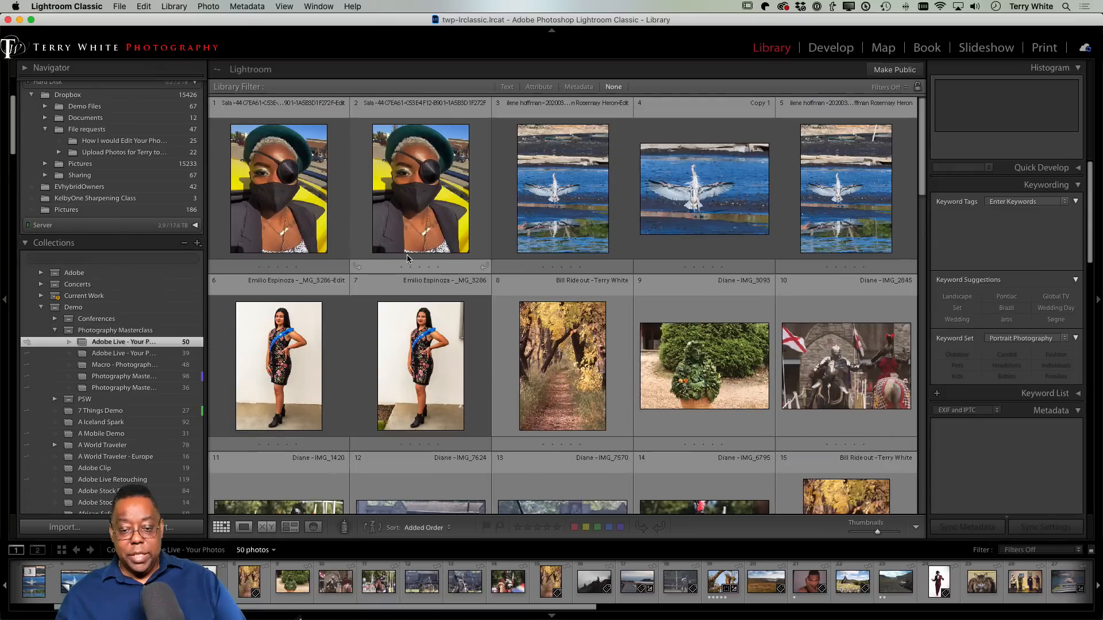
left_click(442, 217)
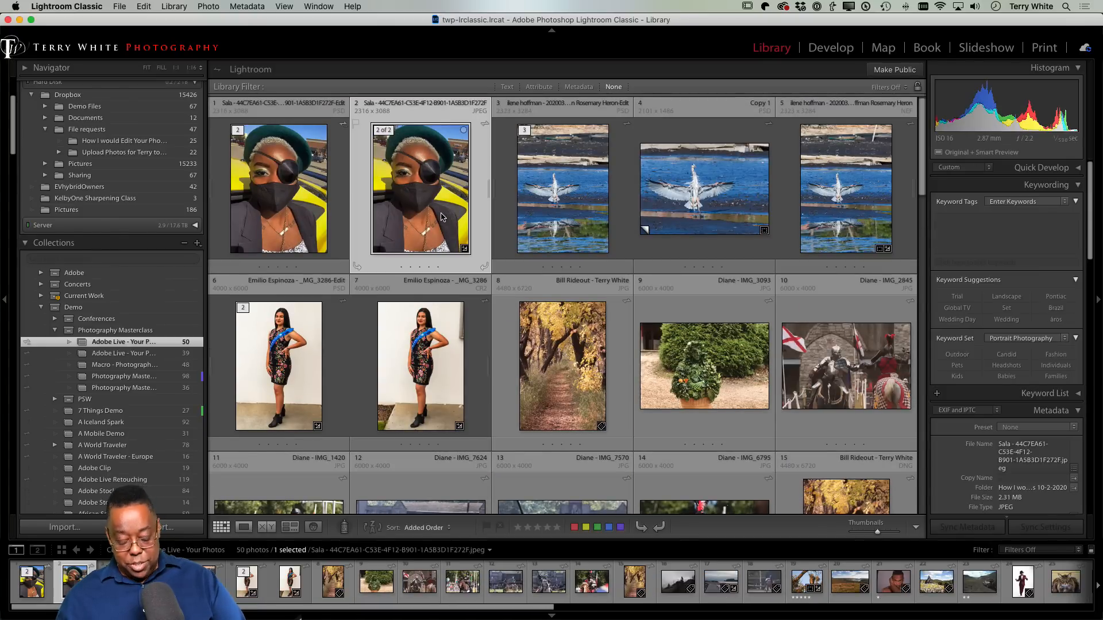
key("f")
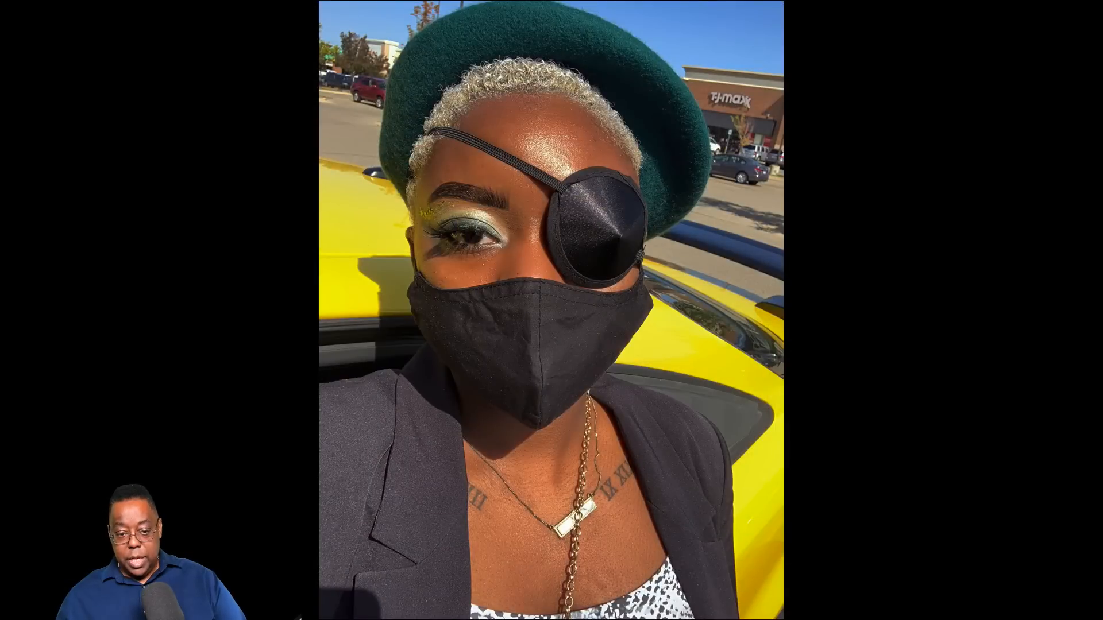
key("backslash")
key("backslash")
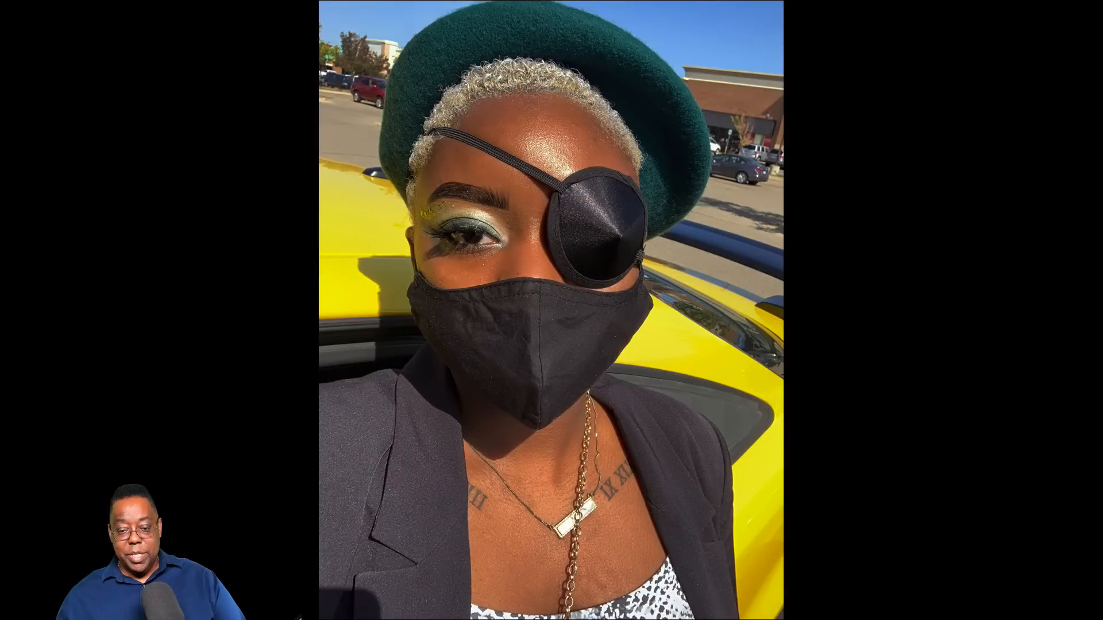
key("backslash")
key("backslash")
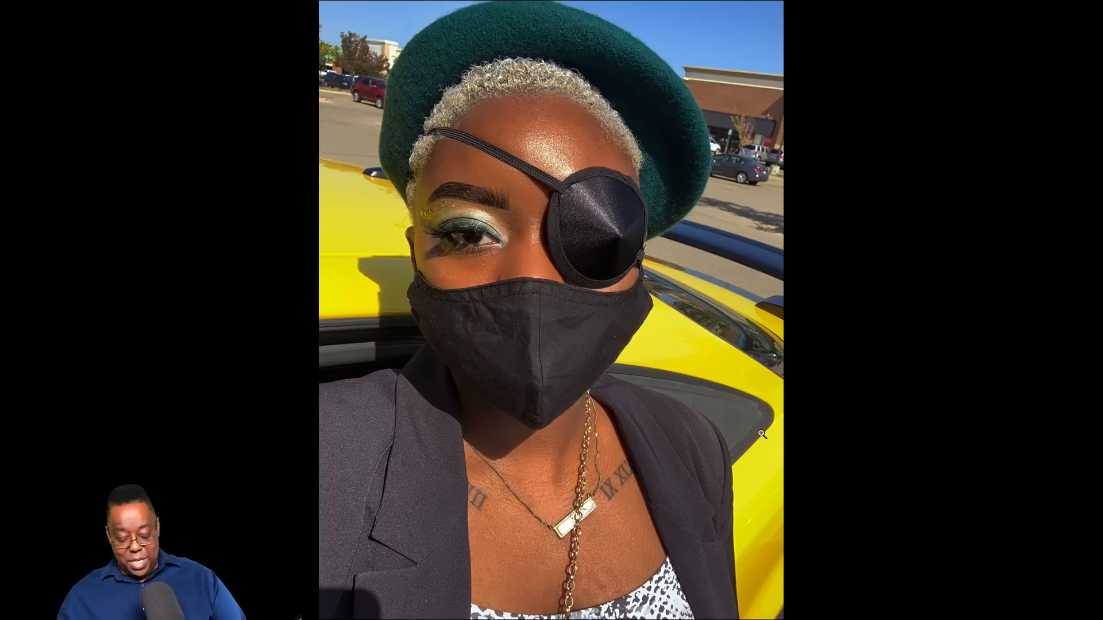
key("Escape")
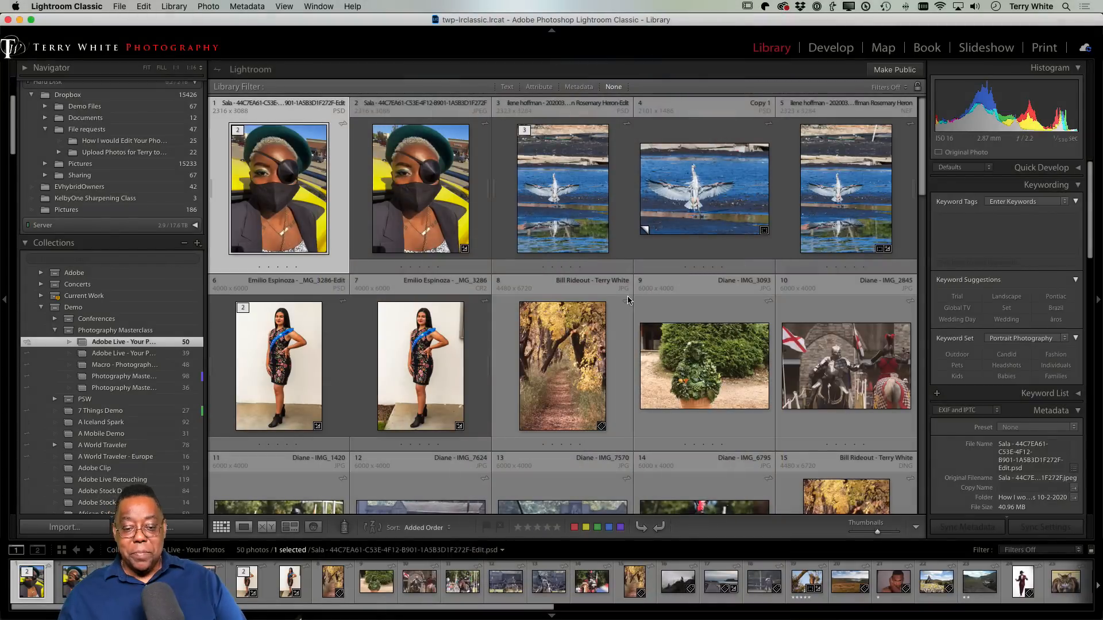
Step: Open the photo of the motorbike rider on the rocks for developing and apply automatic tone adjustments
scroll(612, 324, "down", 1)
scroll(612, 323, "down", 3)
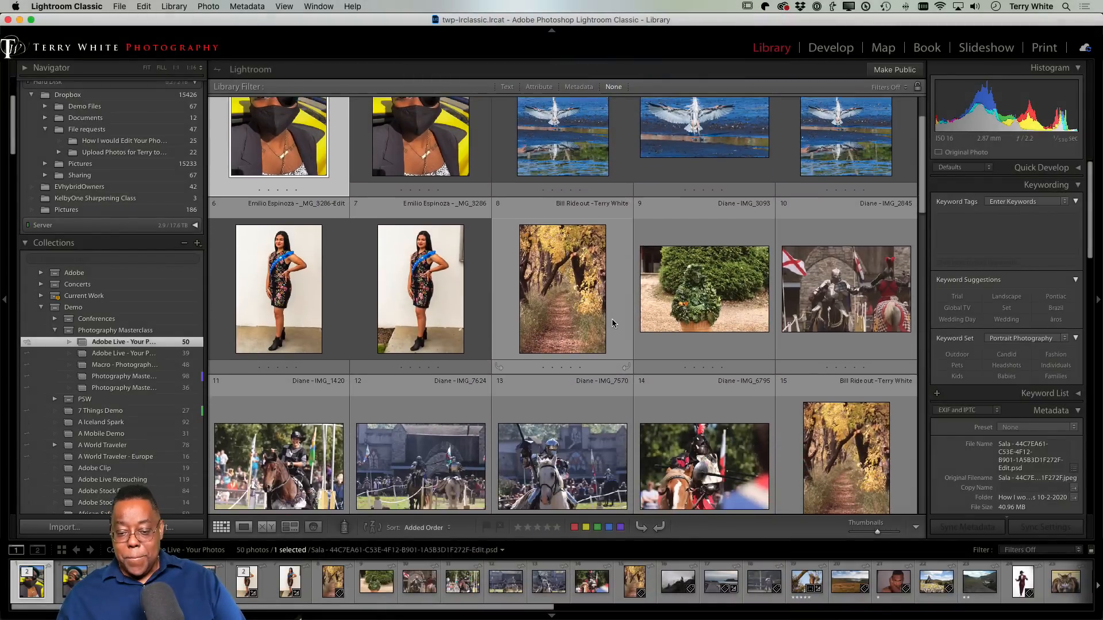
scroll(612, 323, "down", 5)
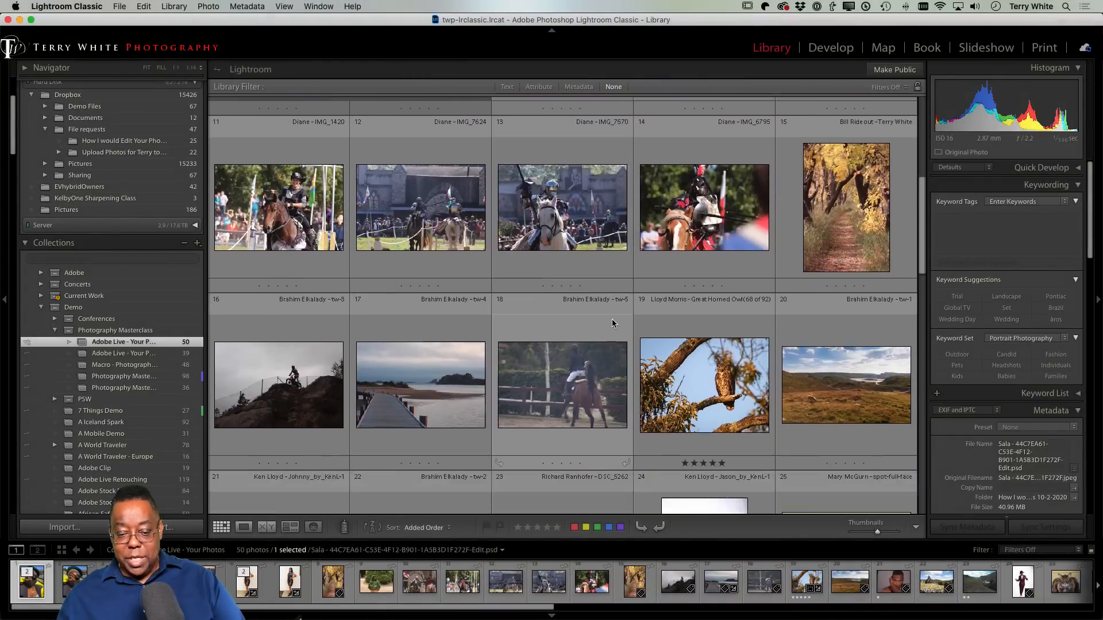
scroll(612, 324, "up", 1)
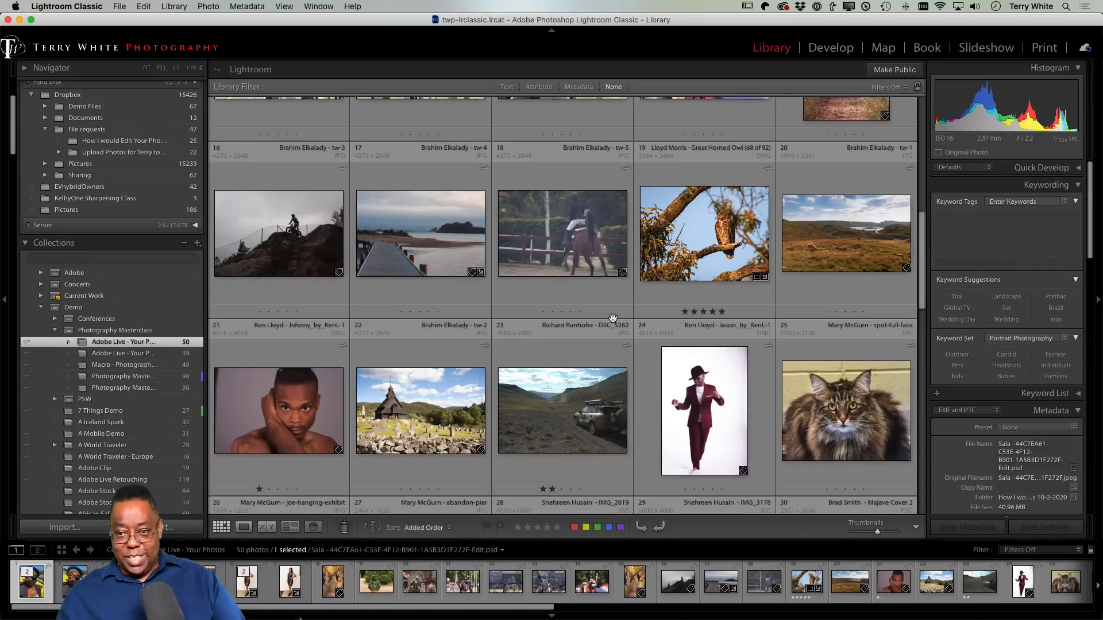
double_click(298, 253)
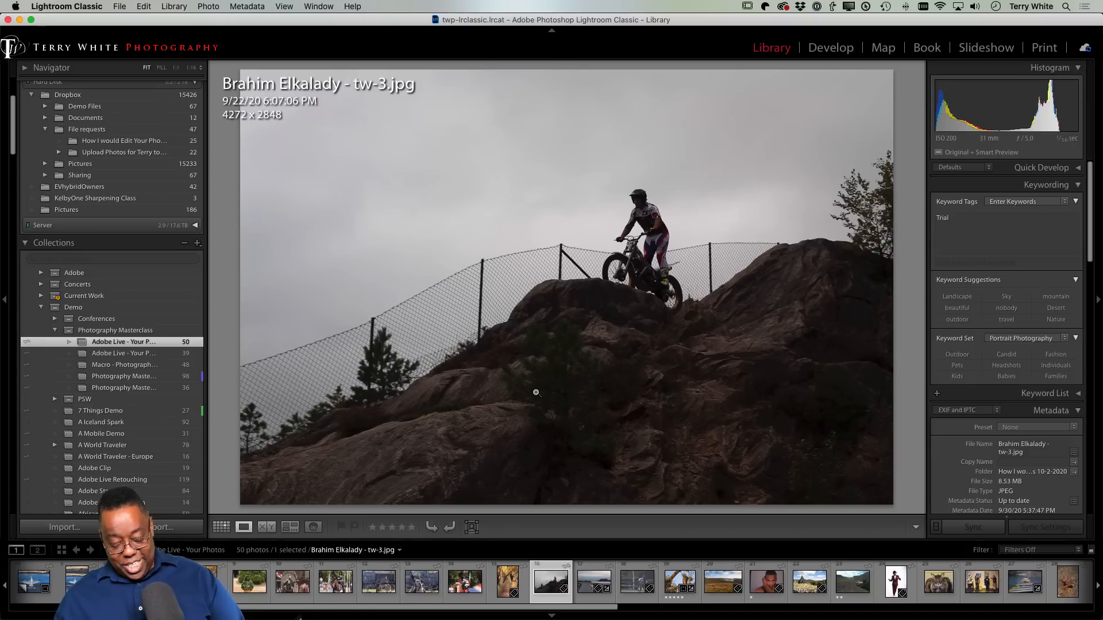
key("d")
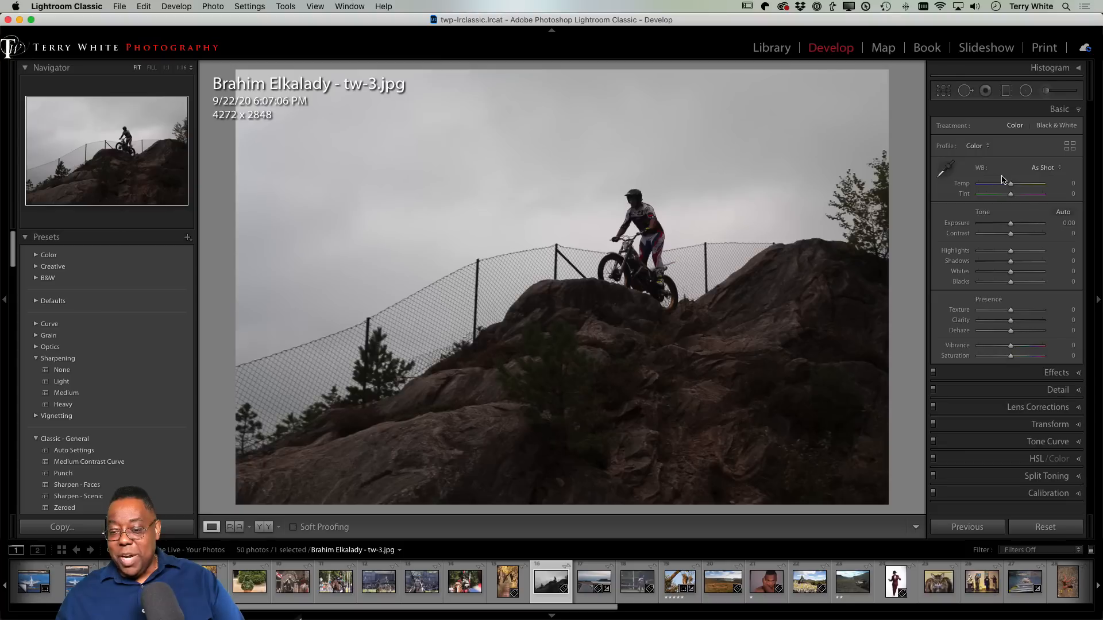
left_click(1061, 212)
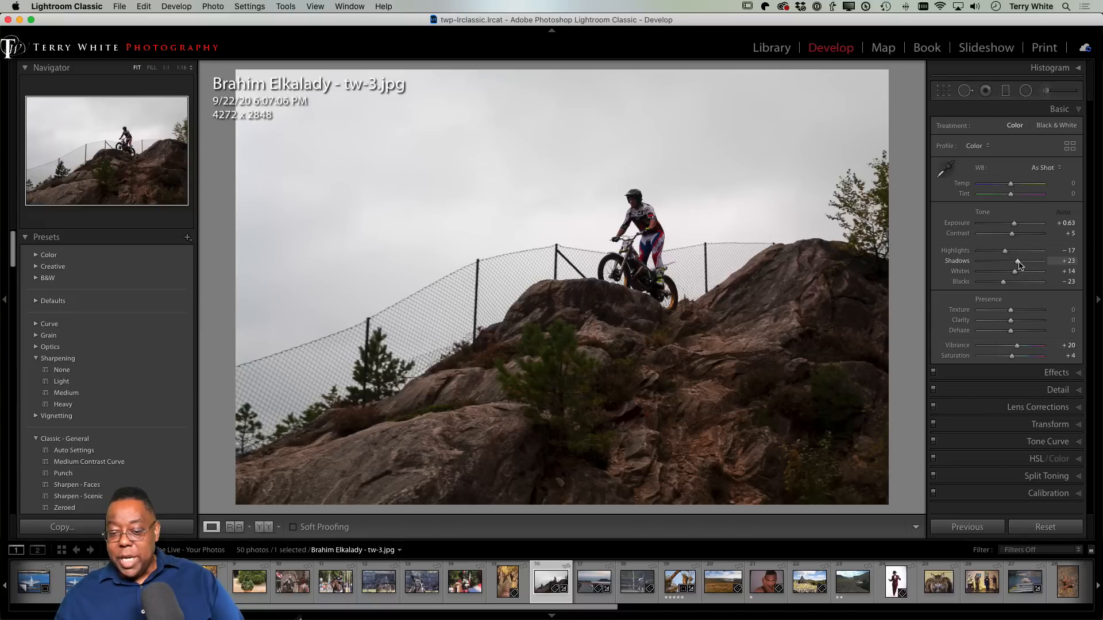
Step: Raise the photo's overall shadows to +54 and set up an adjustment brush with the Shadows effect at 25
mouse_move(1019, 264)
left_mouse_down()
mouse_move(1047, 261)
mouse_move(1029, 262)
left_mouse_up()
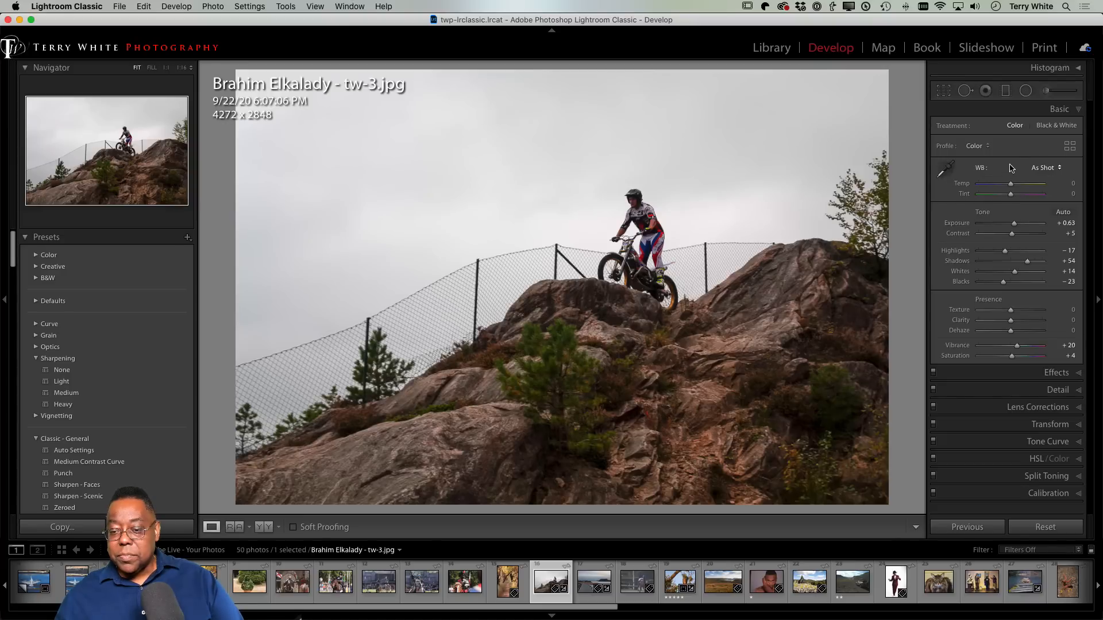
left_click(1047, 90)
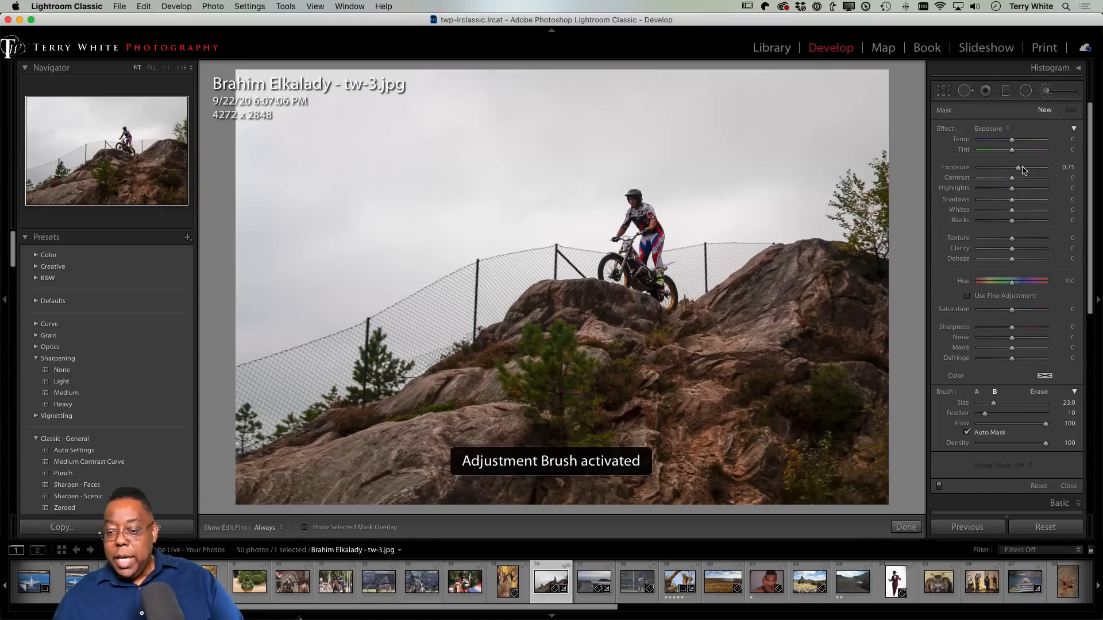
left_click(988, 129)
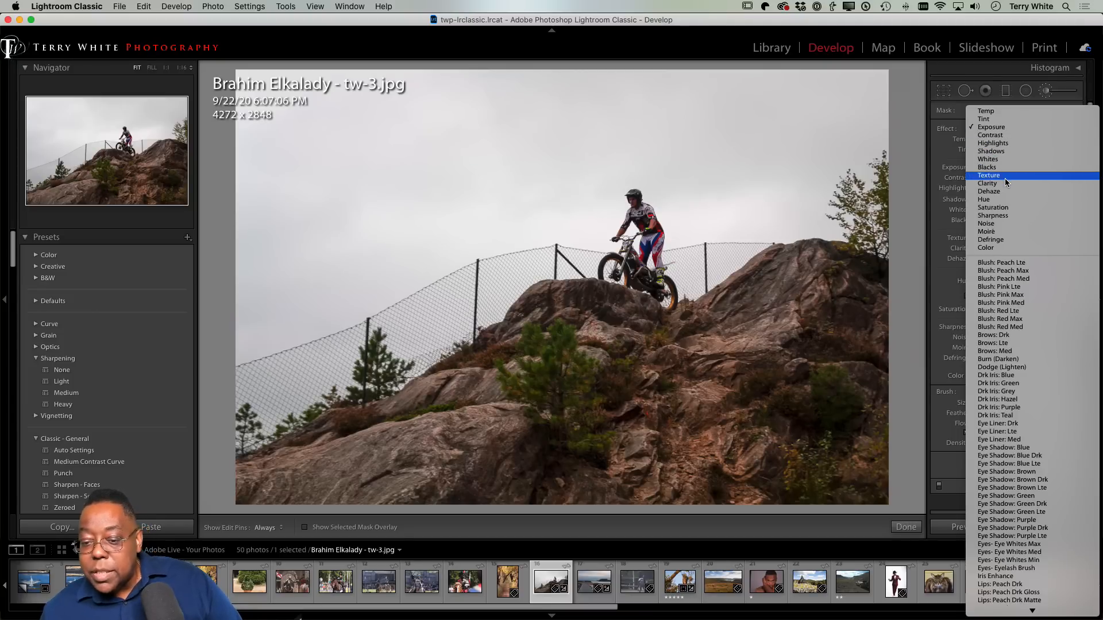
left_click(1004, 151)
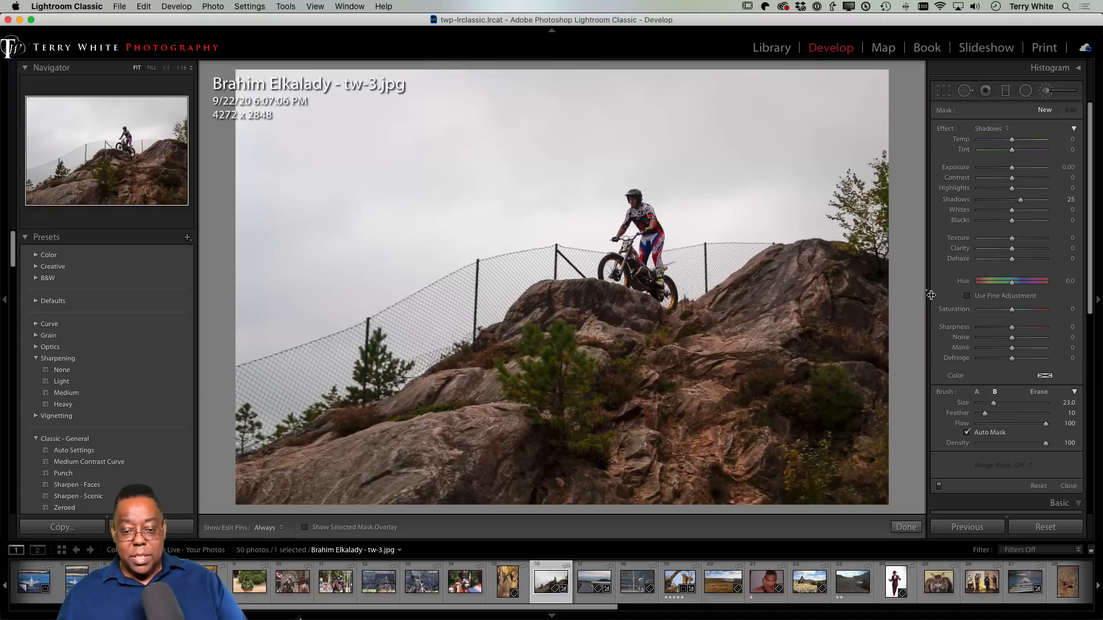
Step: Enlarge the adjustment brush to size 31 and paint over the rider's upper body and face to lift the shadows there
key("z")
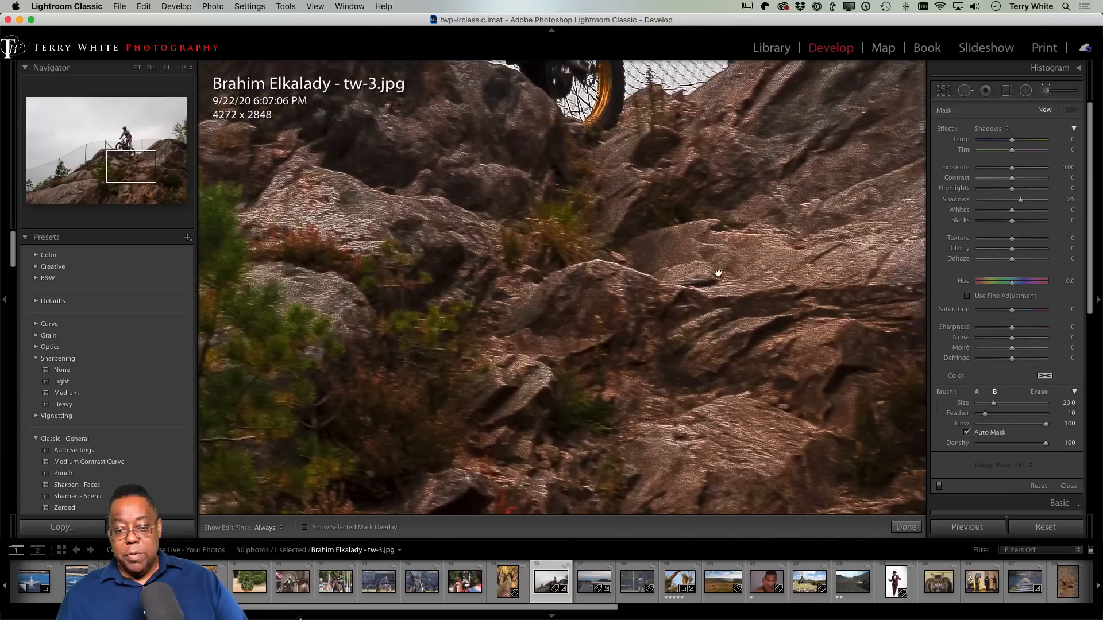
left_click_drag(718, 273, 706, 615)
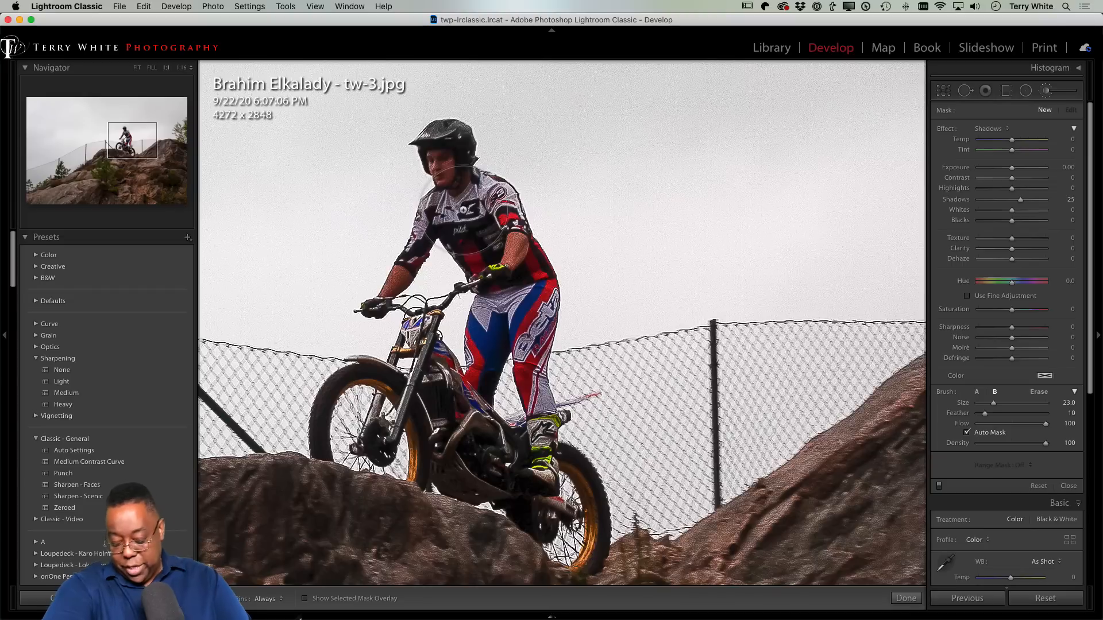
key("bracketright")
key("bracketright")
key("bracketright")
key("bracketright")
key("bracketright")
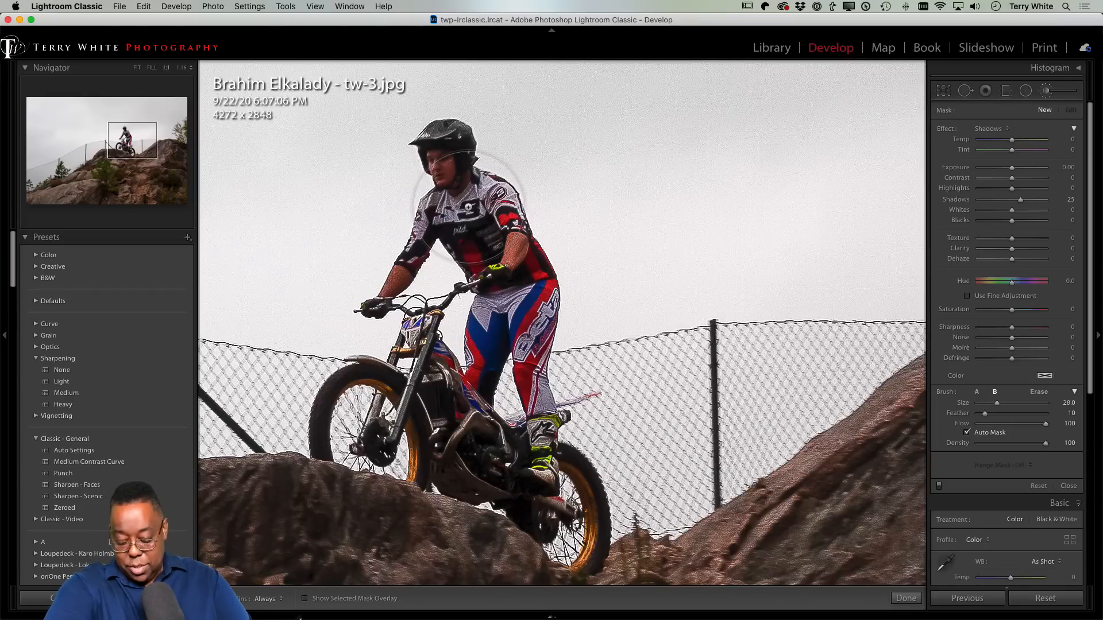
key("bracketright")
key("bracketright")
key("bracketright")
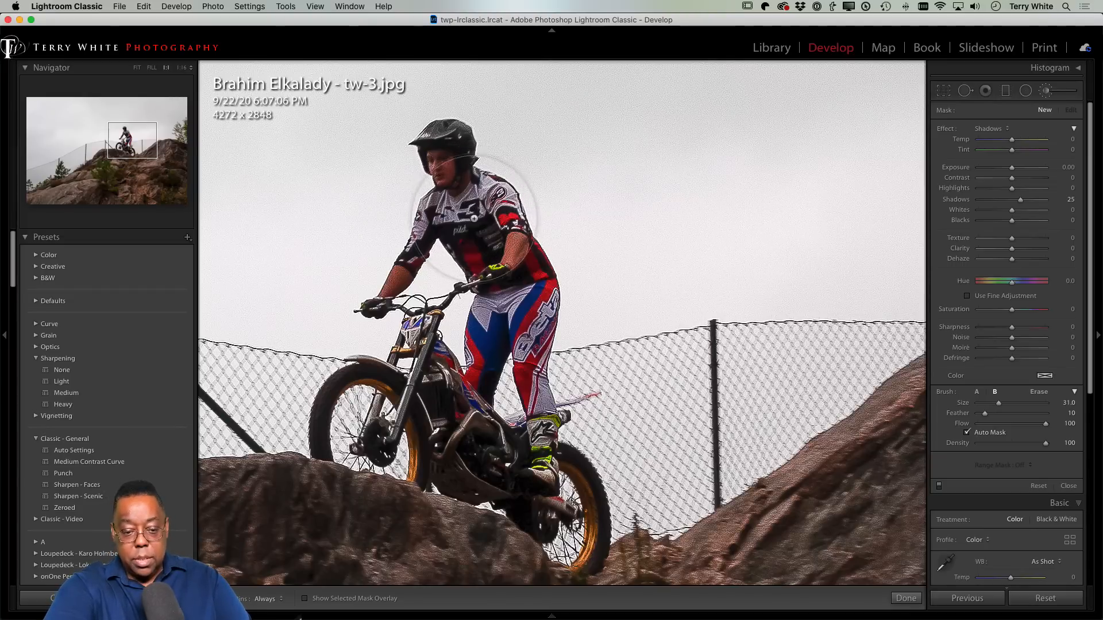
mouse_move(474, 217)
left_mouse_down()
mouse_move(444, 152)
mouse_move(443, 173)
mouse_move(433, 158)
mouse_move(475, 214)
mouse_move(467, 242)
mouse_move(445, 146)
mouse_move(438, 158)
mouse_move(430, 138)
mouse_move(426, 149)
mouse_move(441, 156)
mouse_move(450, 184)
mouse_move(431, 224)
mouse_move(440, 195)
left_mouse_up()
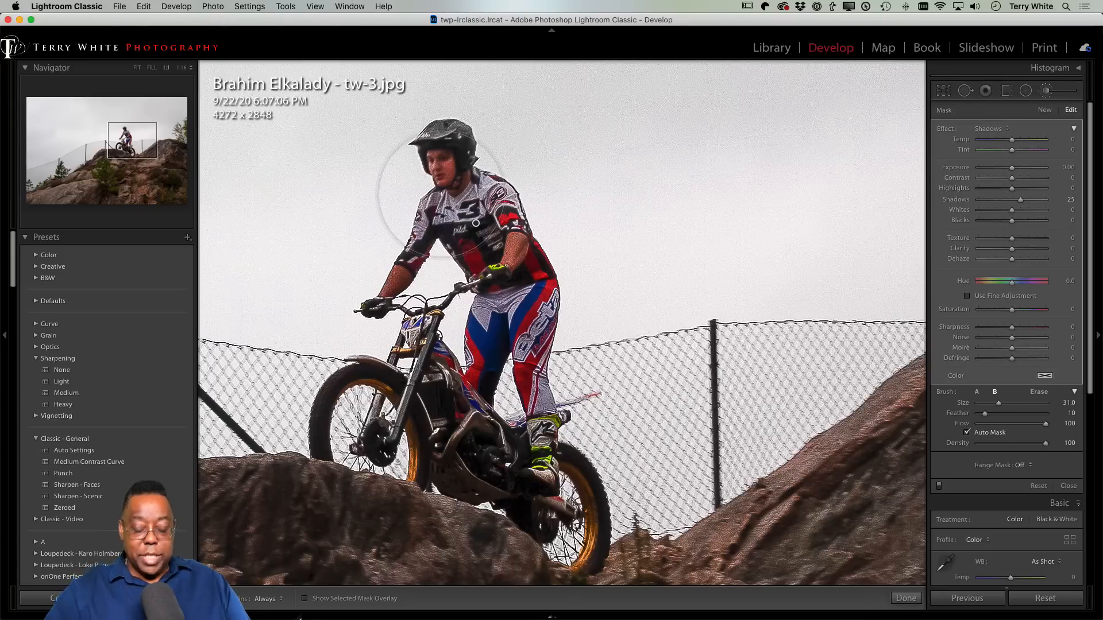
key("z")
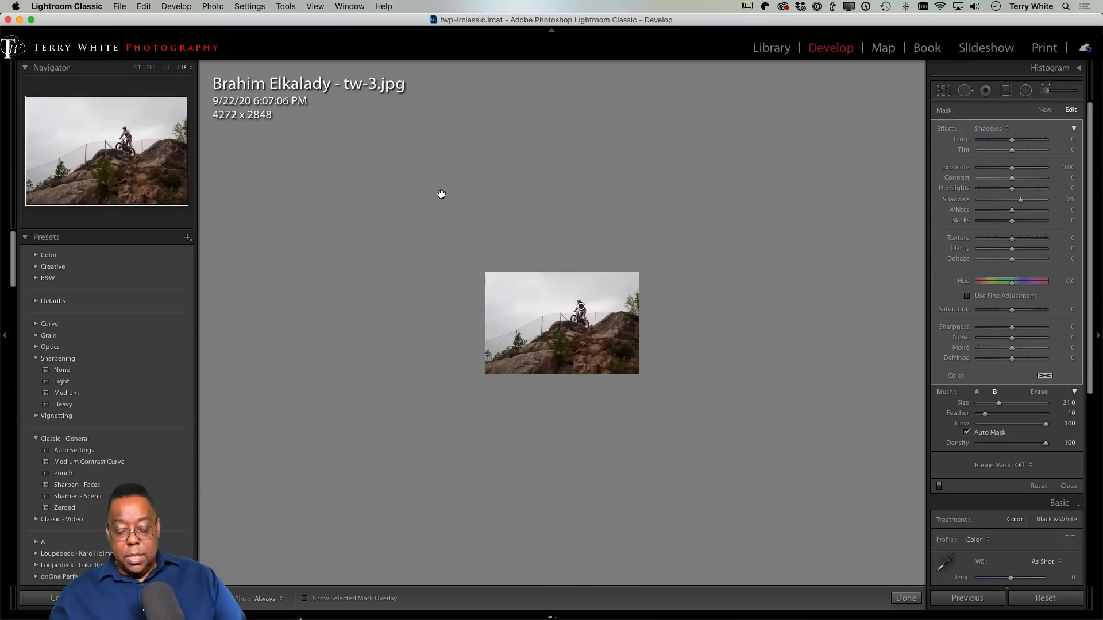
key("super+0")
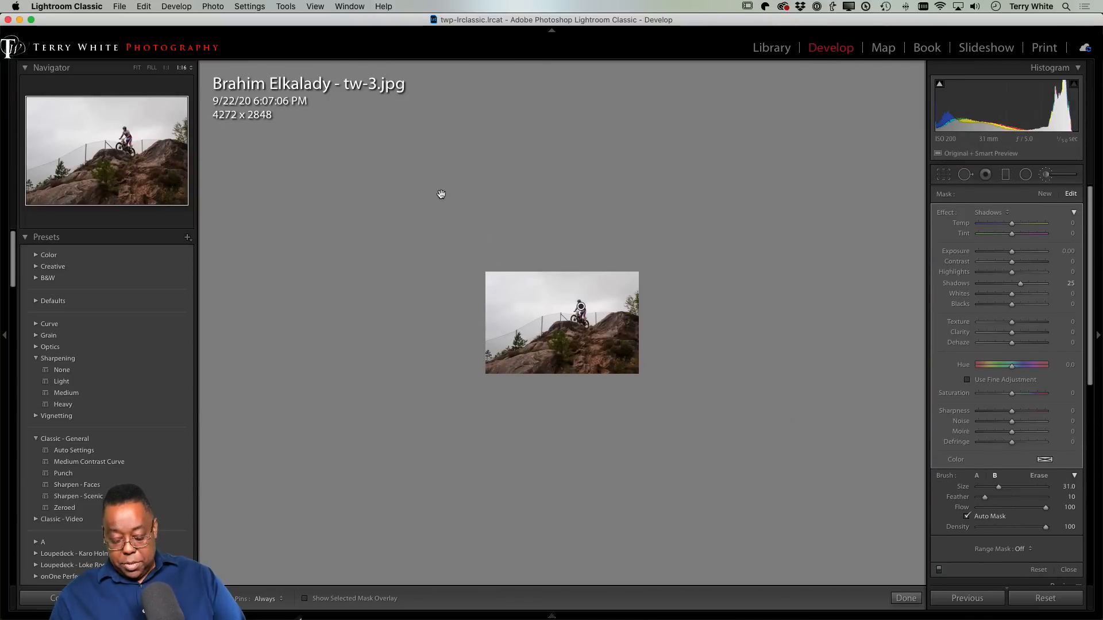
key("super+0")
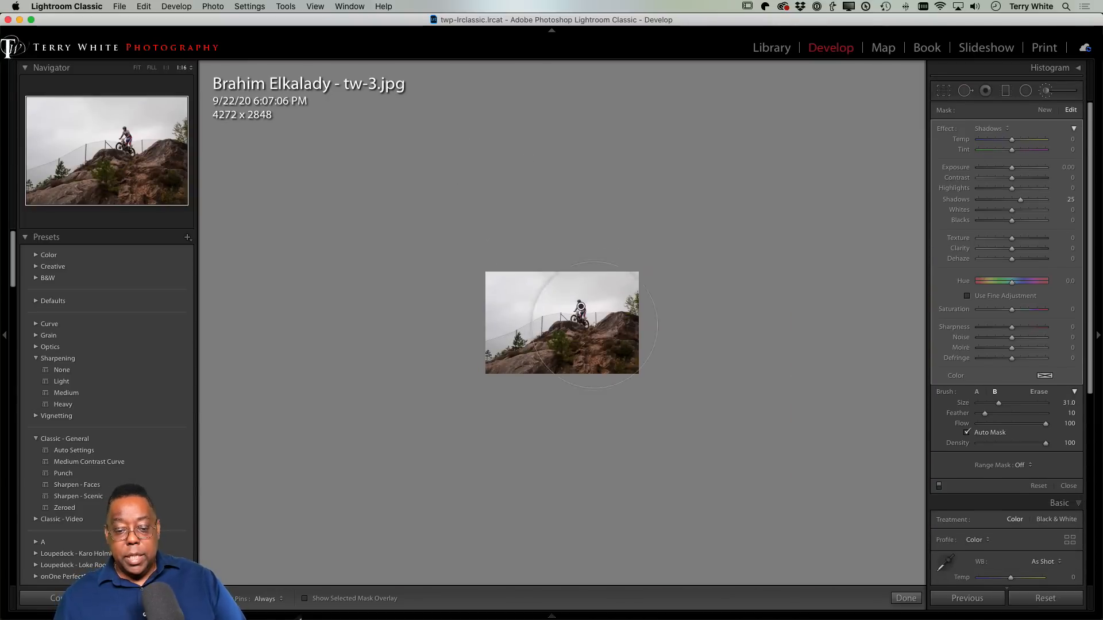
left_click_drag(594, 324, 562, 310)
key("super+z")
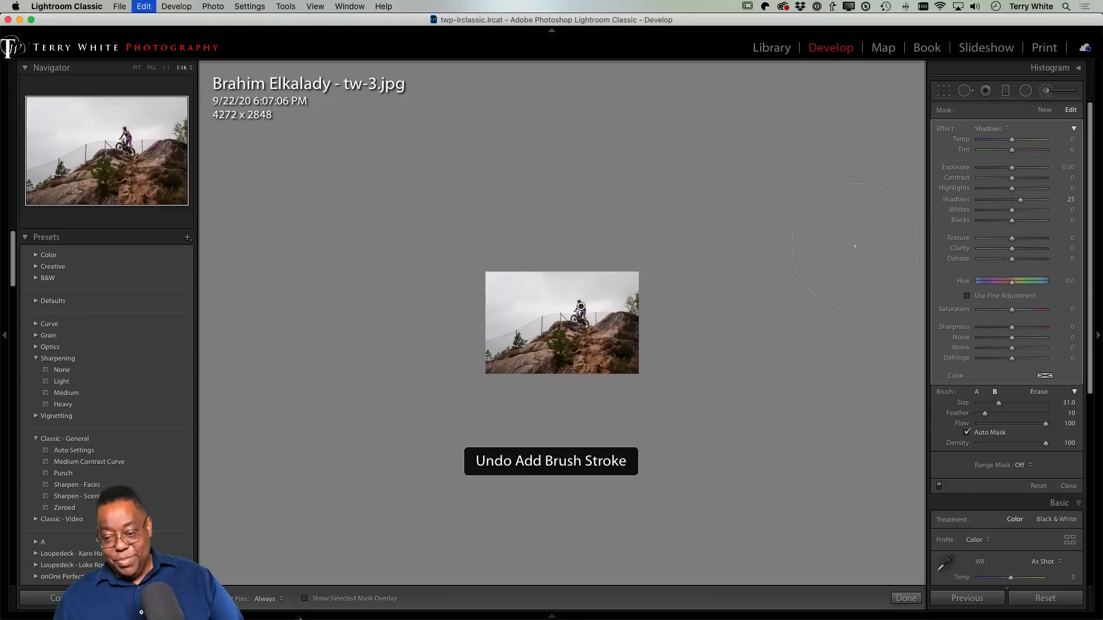
Step: Finish the brush adjustment and open a copy of the photo with Lightroom adjustments in Photoshop
key("d")
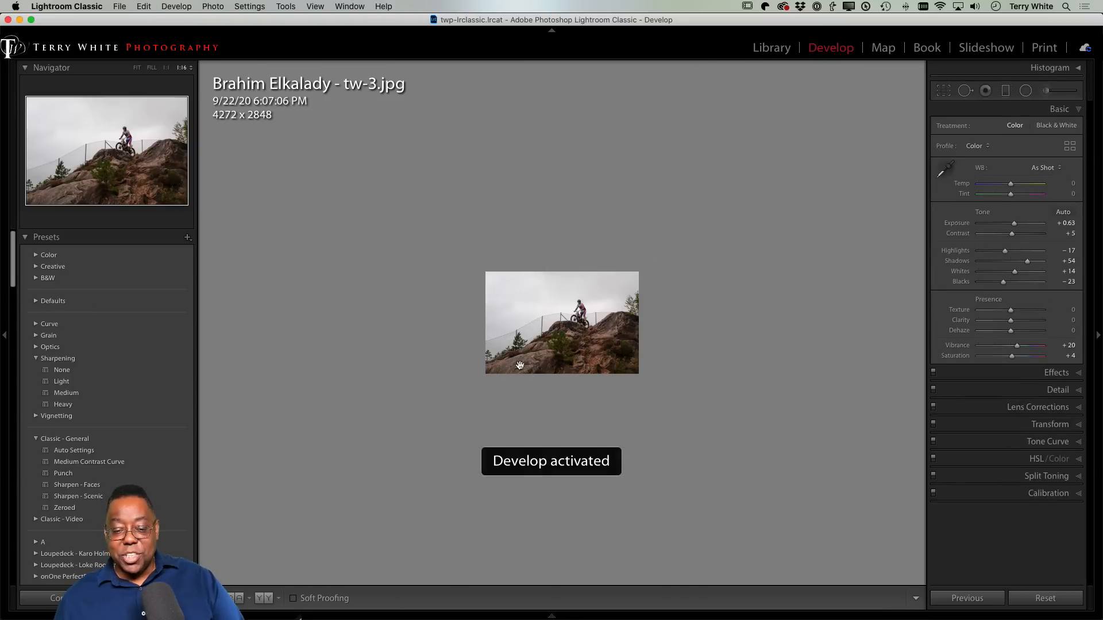
left_click(544, 345)
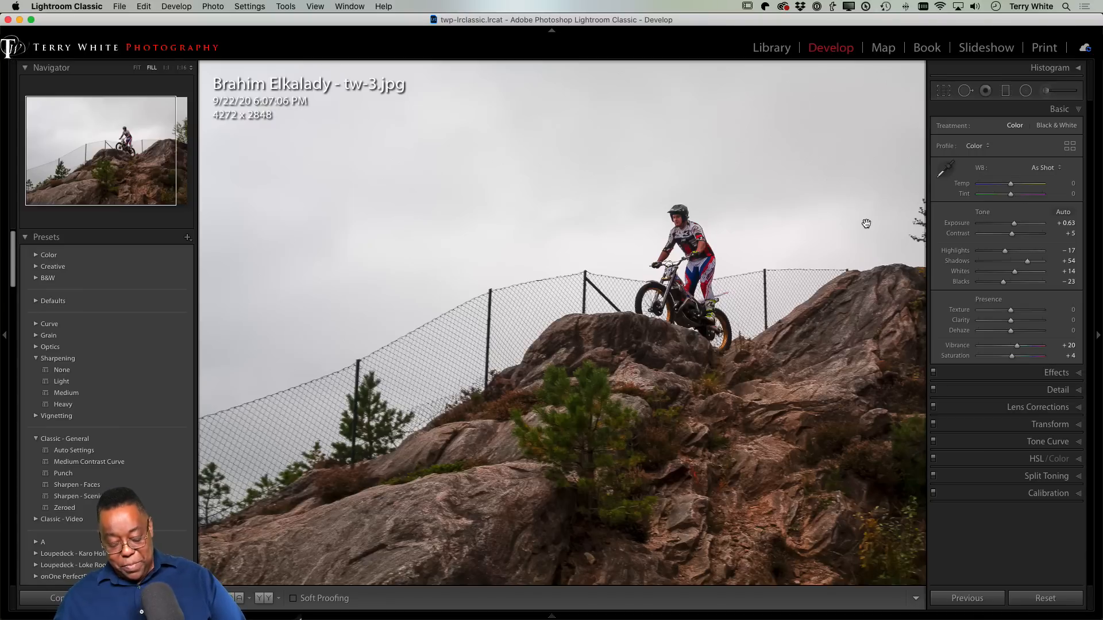
key("super+e")
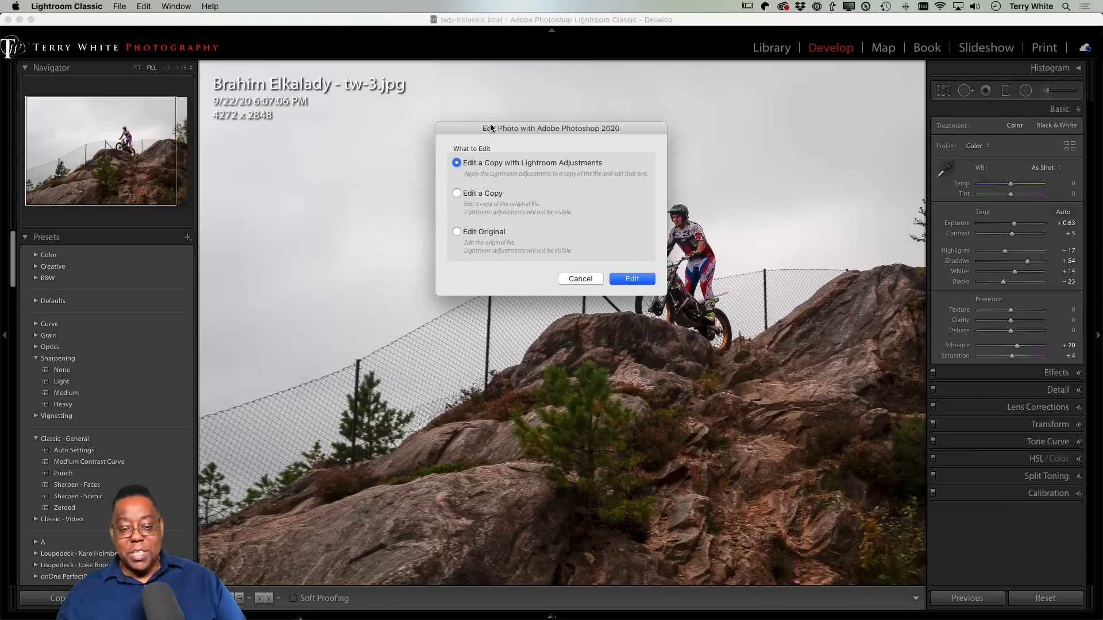
left_click(627, 279)
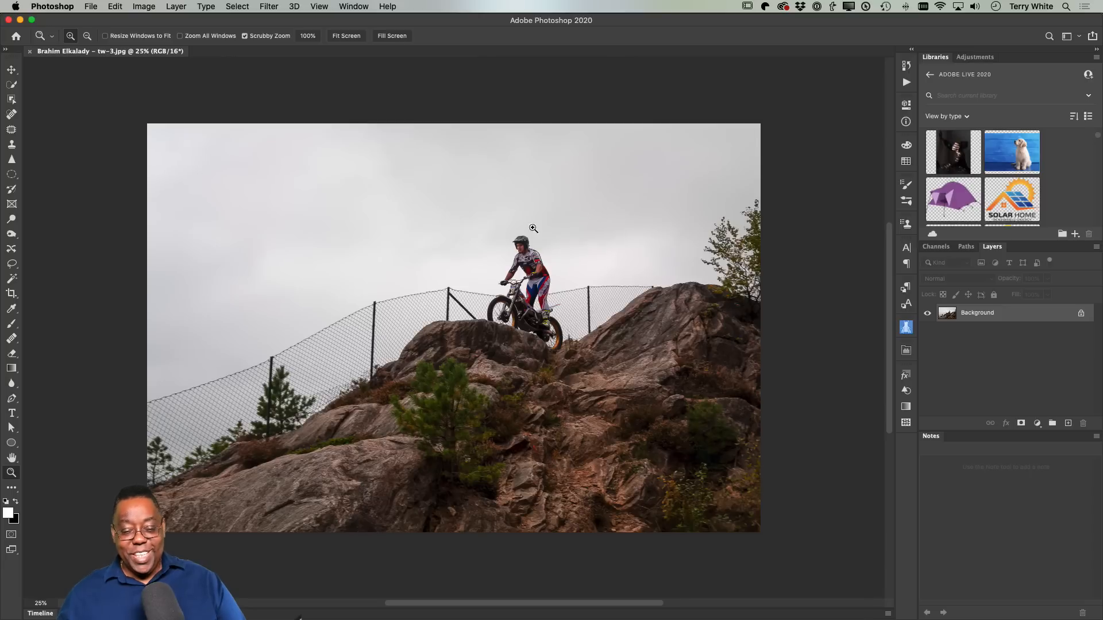
Step: Select the rocky hillside below the rider with the Quick Selection tool at a brush size of 250
left_click(520, 259)
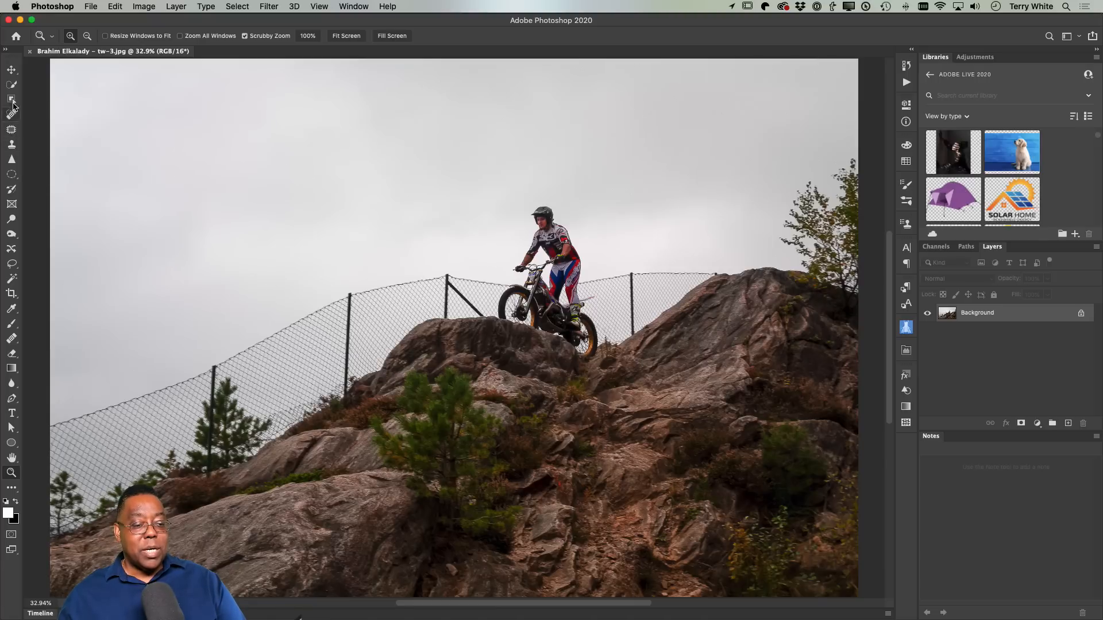
left_click(12, 85)
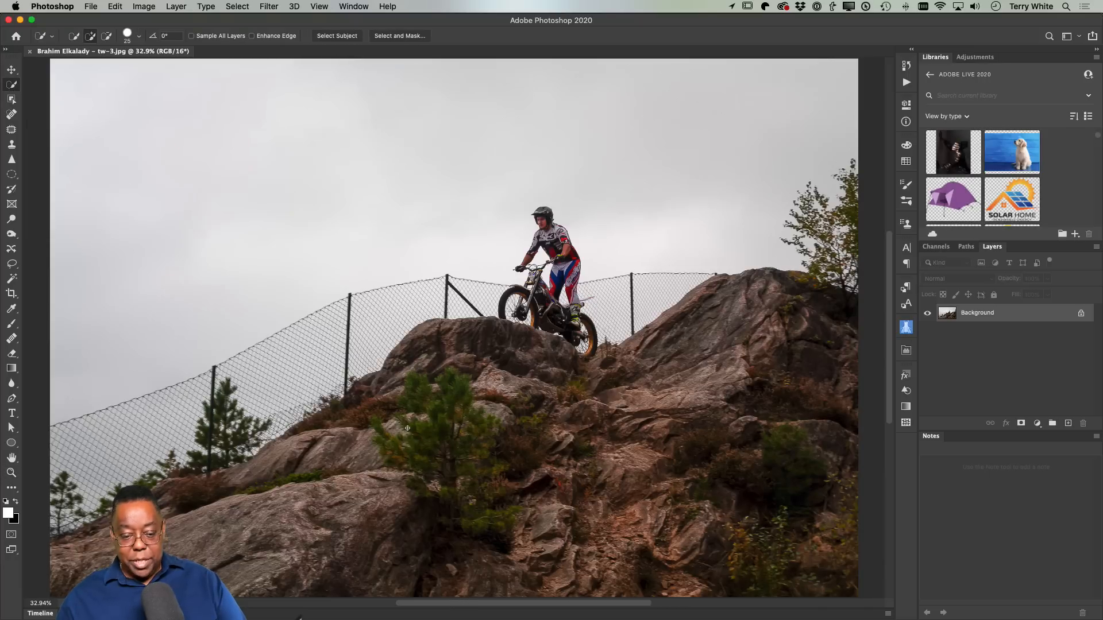
key("bracketright")
key("bracketright")
key("bracketright")
key("bracketright")
key("bracketright")
key("bracketright")
key("bracketright")
key("bracketright")
key("bracketright")
key("bracketright")
key("bracketright")
key("bracketright")
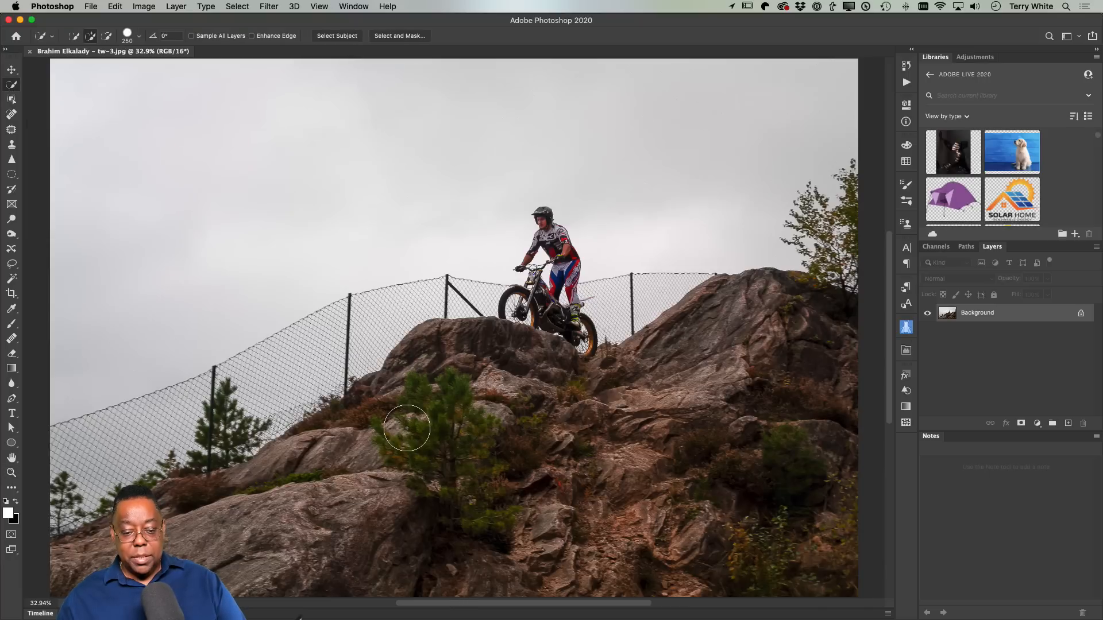
mouse_move(407, 428)
left_mouse_down()
mouse_move(328, 502)
mouse_move(243, 545)
mouse_move(237, 564)
mouse_move(525, 583)
mouse_move(748, 568)
mouse_move(813, 552)
mouse_move(837, 500)
mouse_move(829, 374)
left_mouse_up()
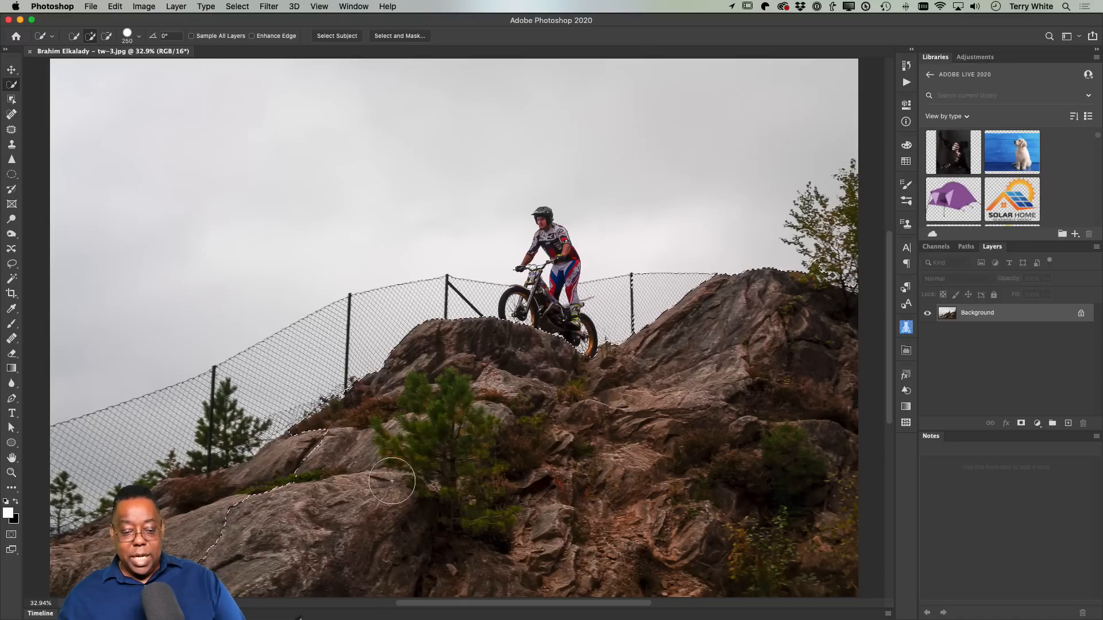
mouse_move(308, 513)
left_mouse_down()
mouse_move(259, 494)
mouse_move(218, 548)
mouse_move(230, 517)
mouse_move(274, 501)
left_mouse_up()
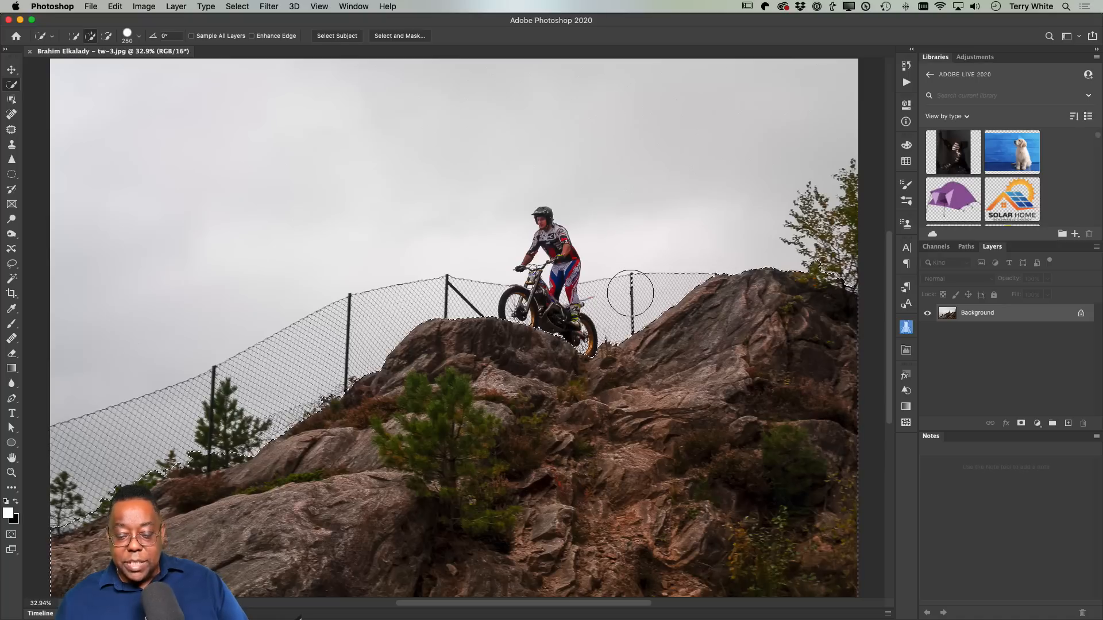
Step: Subtract the fence post and the small background trees from the rock selection, and invert the selection
key("alt")
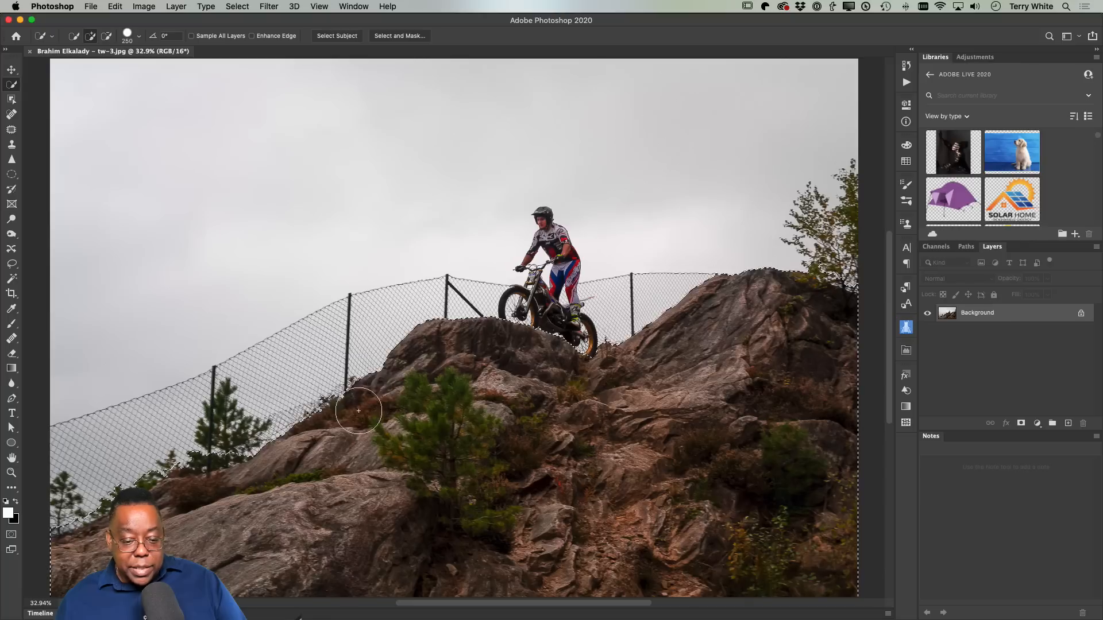
left_click(203, 446, "alt")
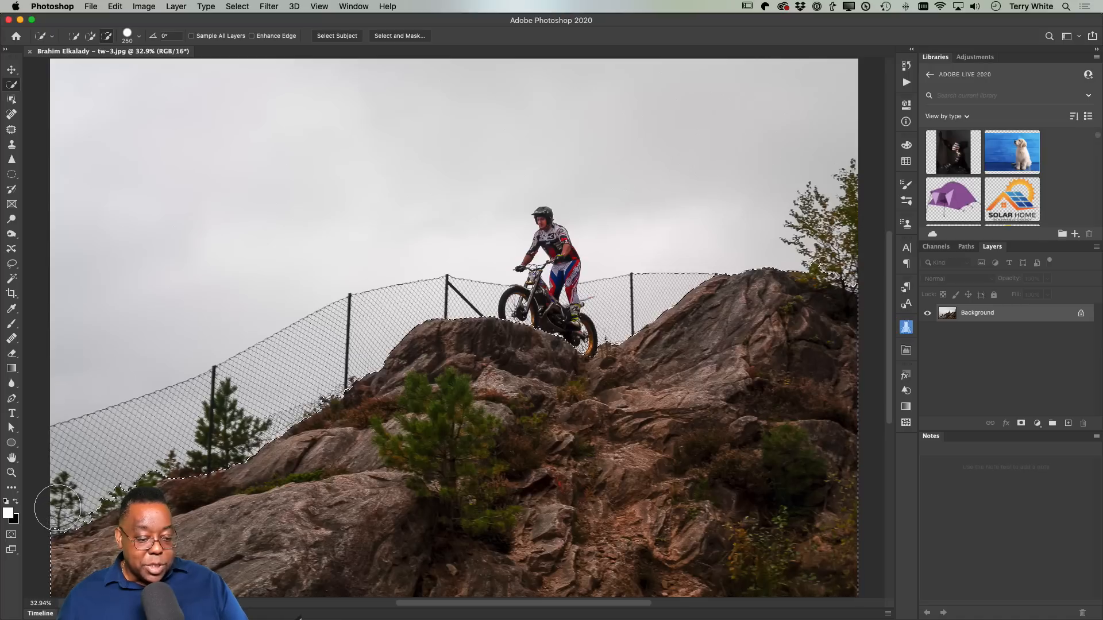
left_click(107, 479, "alt")
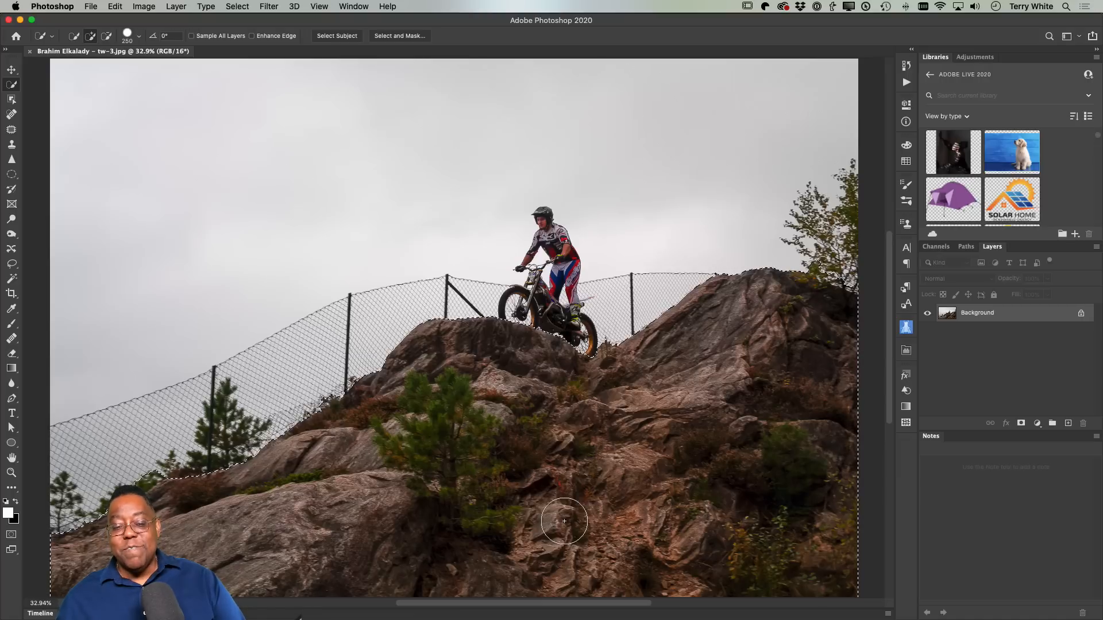
left_click(236, 5)
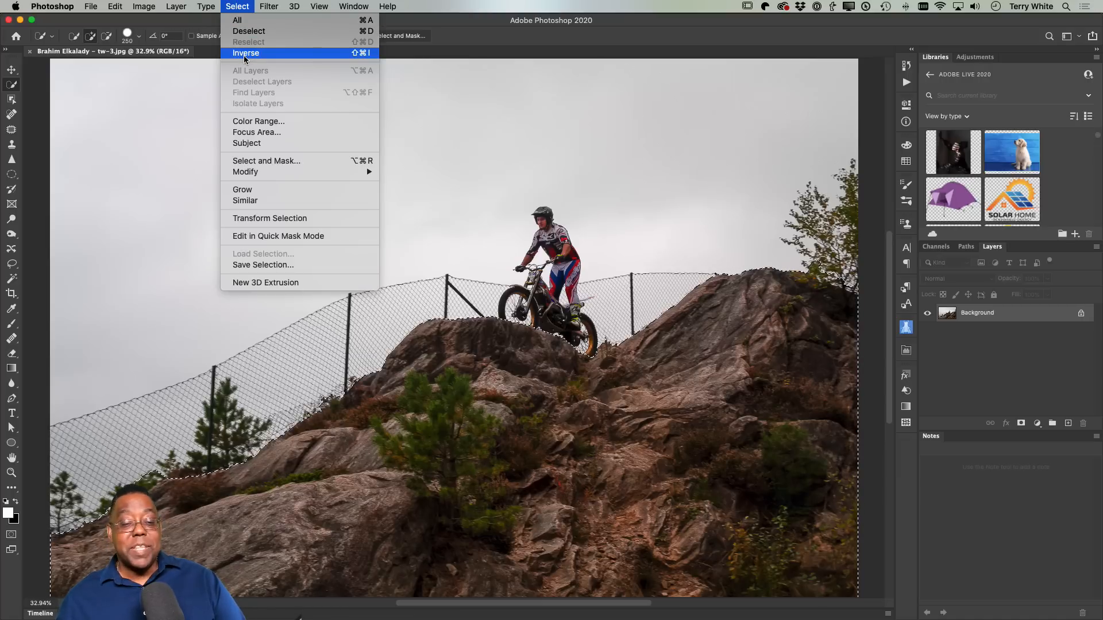
left_click(244, 54)
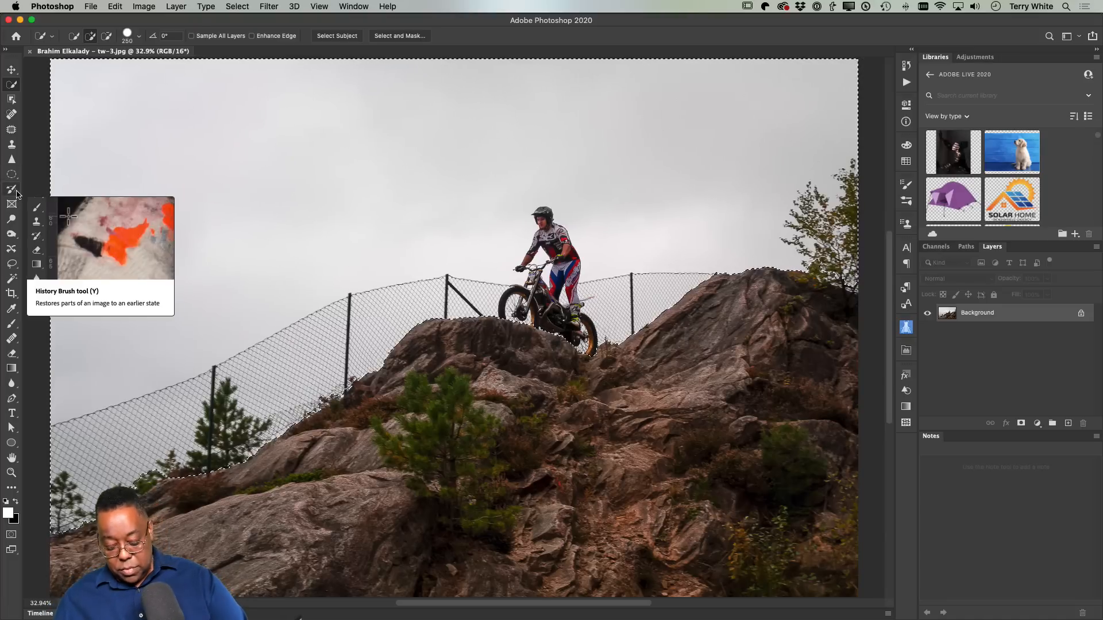
Step: Subtract the open sky above the fence, rider and tree from the selection with a freehand Lasso outline
key("l")
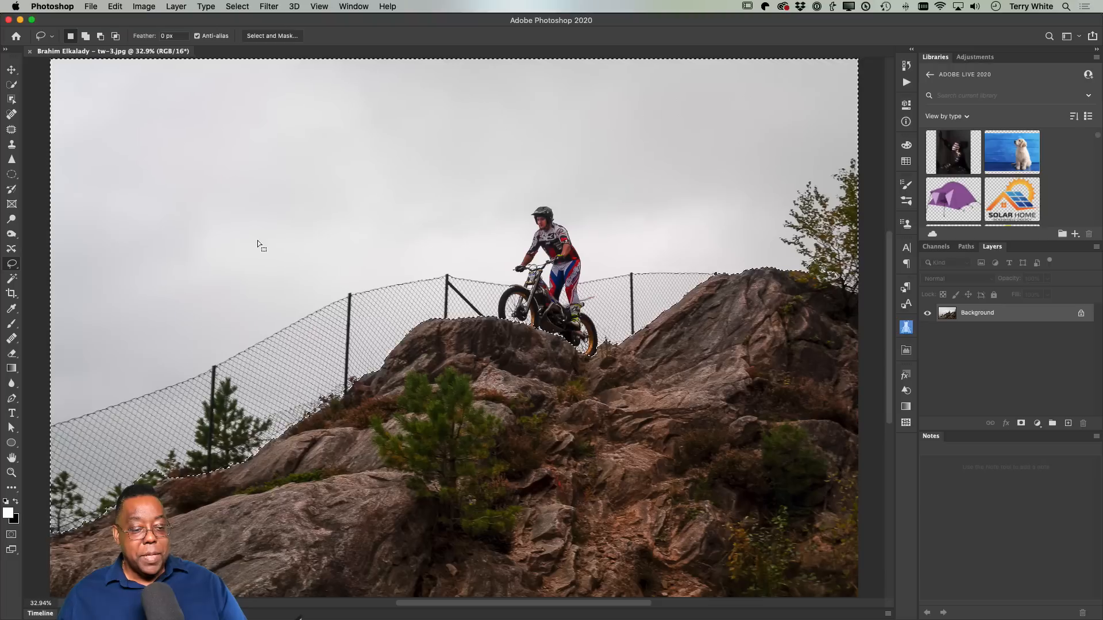
key("alt")
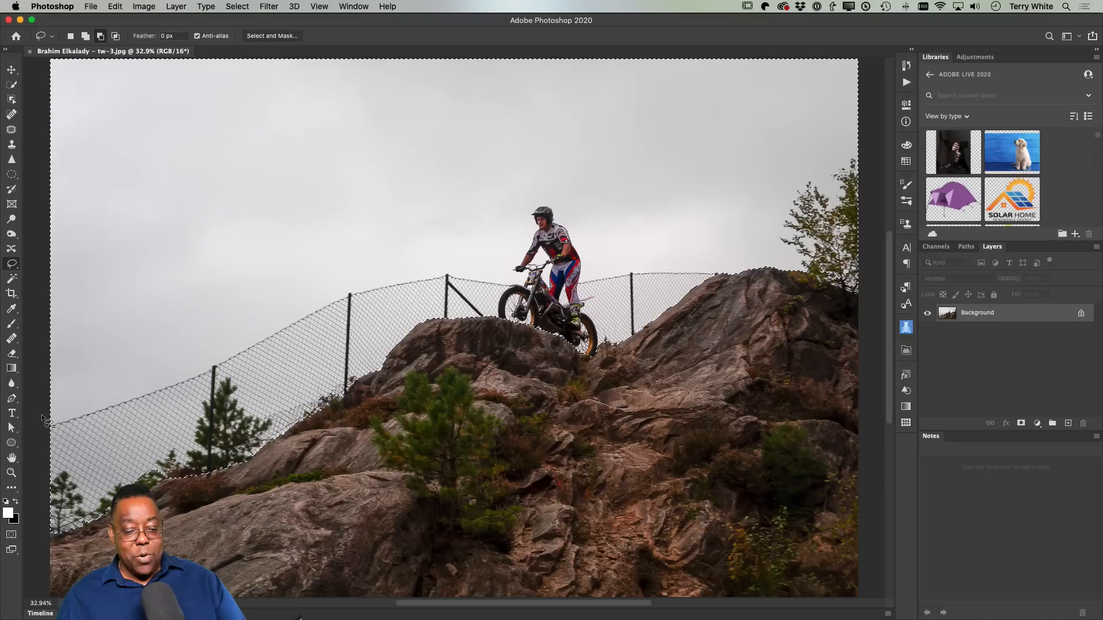
left_click_drag(109, 387, 283, 315)
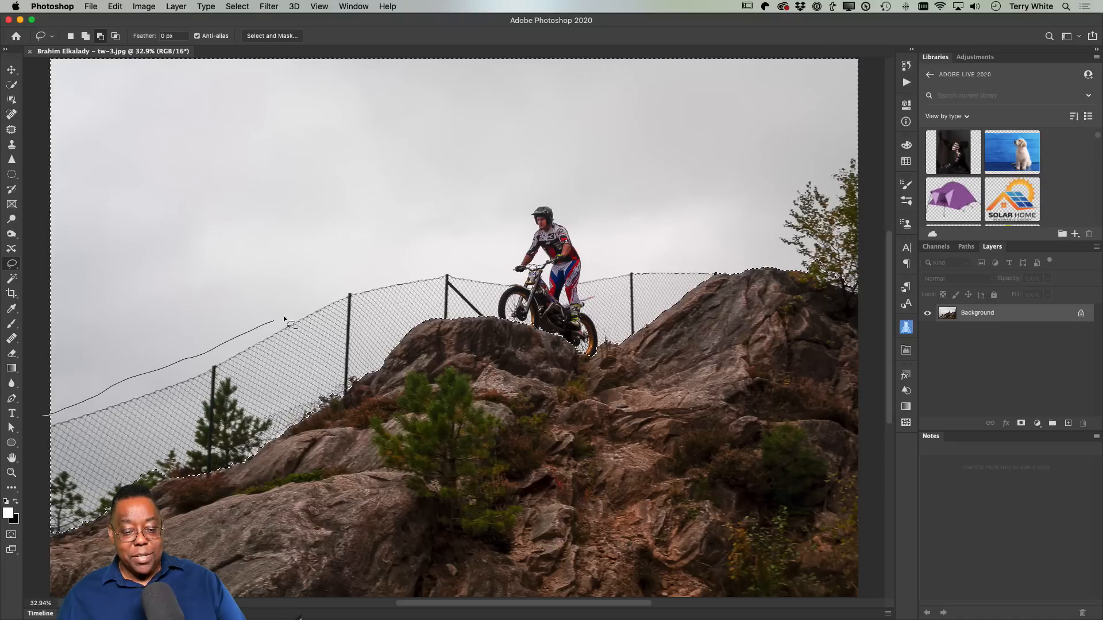
mouse_move(338, 284)
left_mouse_down()
mouse_move(454, 264)
mouse_move(443, 268)
mouse_move(464, 254)
mouse_move(481, 210)
mouse_move(552, 242)
mouse_move(538, 254)
mouse_move(624, 255)
mouse_move(649, 215)
mouse_move(698, 179)
mouse_move(702, 109)
mouse_move(631, 83)
mouse_move(242, 89)
mouse_move(156, 127)
mouse_move(117, 191)
mouse_move(135, 315)
left_mouse_up()
key("super+minus")
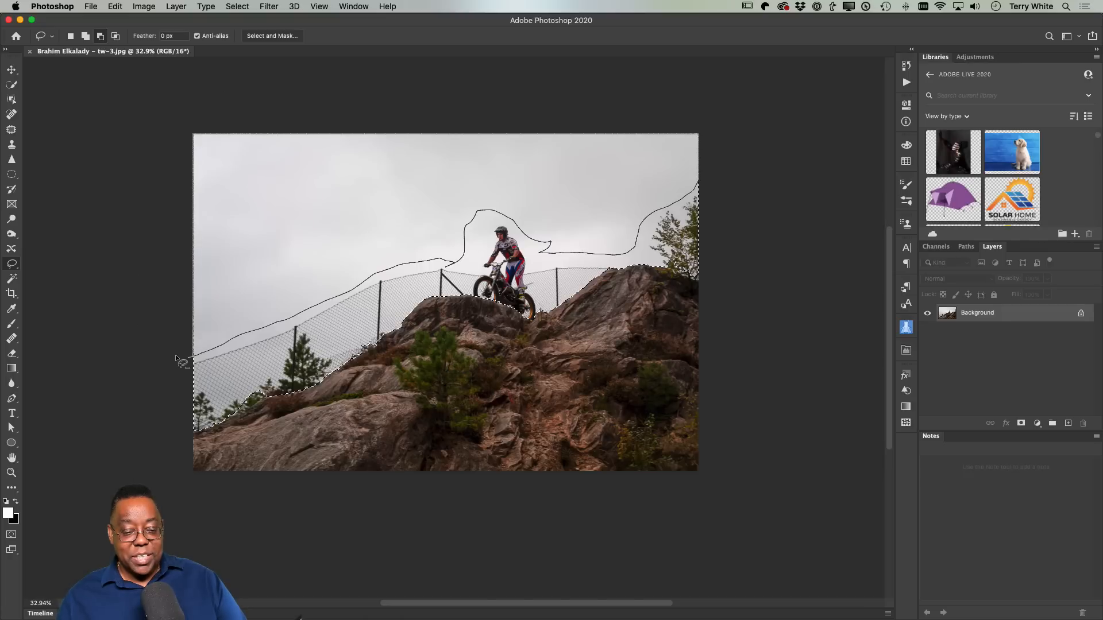
left_click_drag(175, 354, 176, 355)
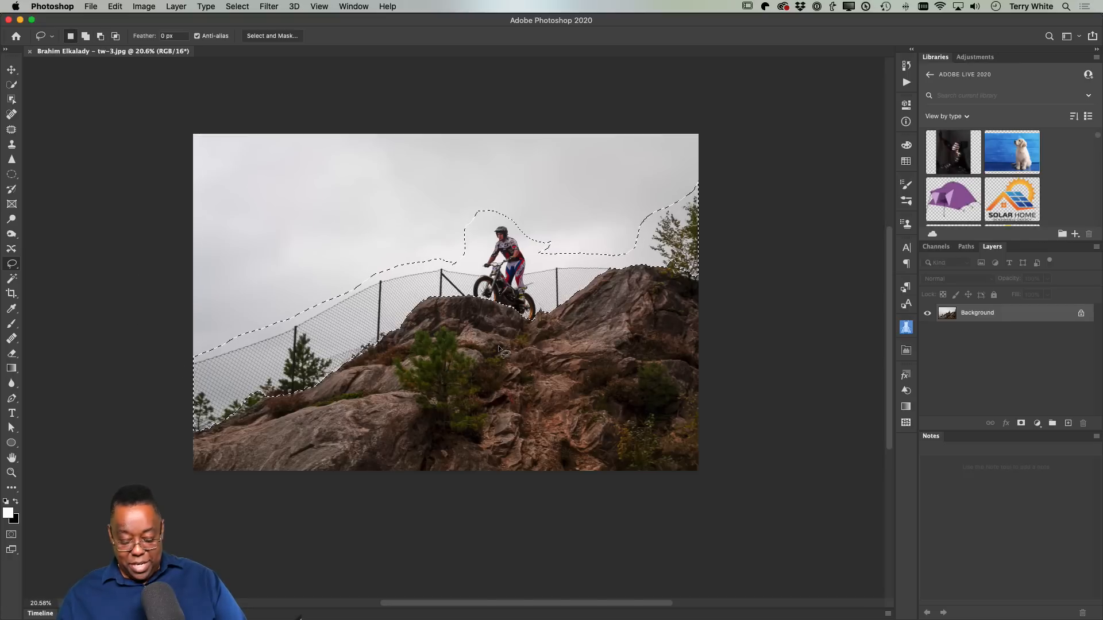
key("super+equal")
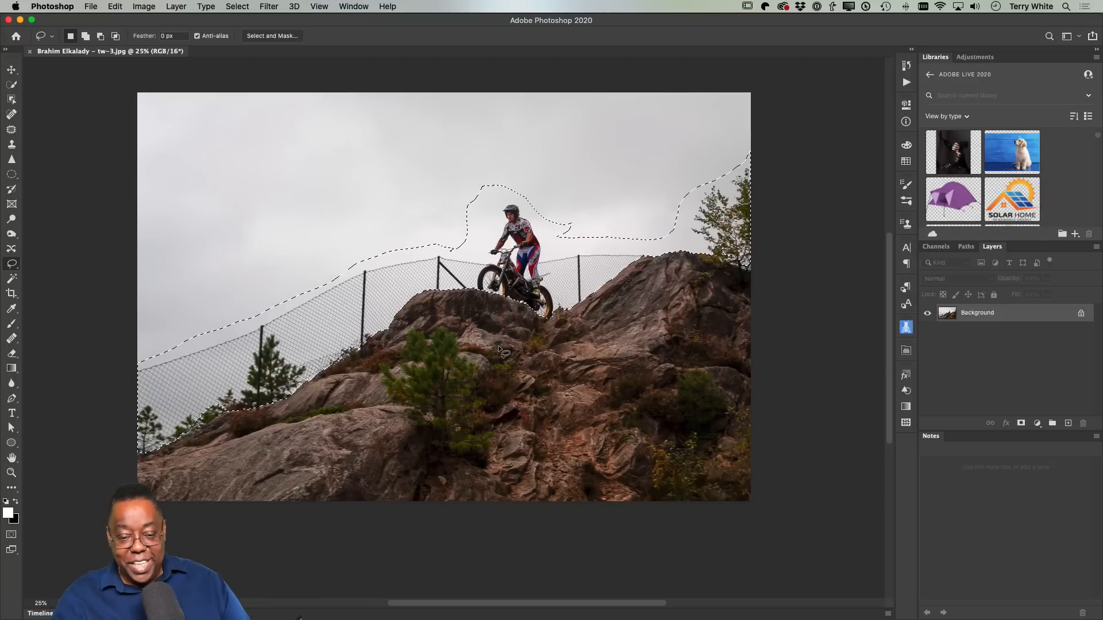
key("super+equal")
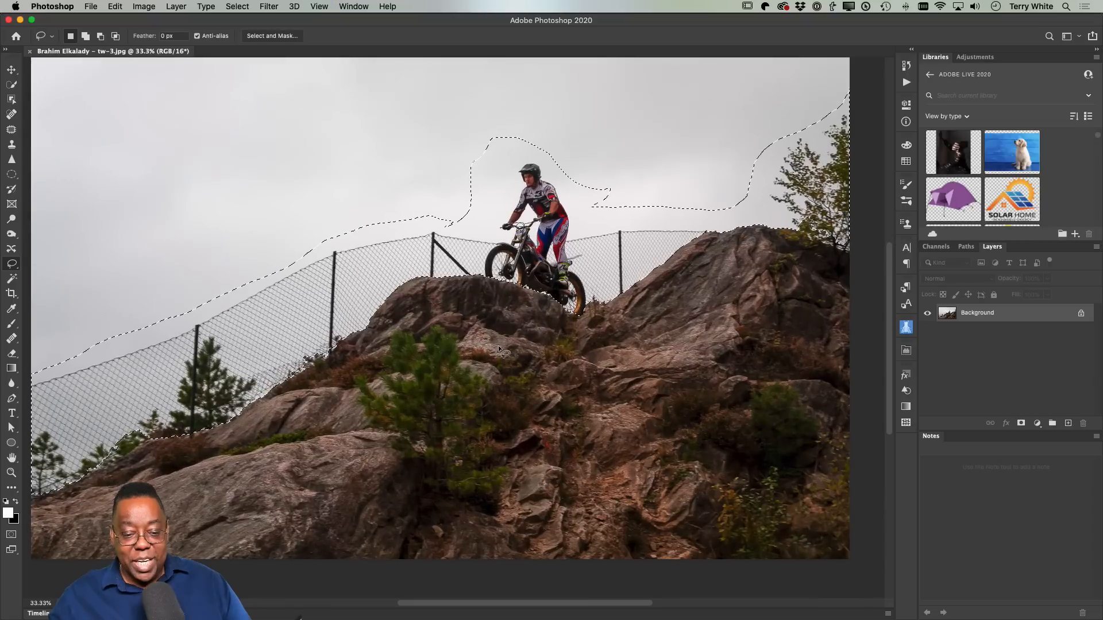
key("shift")
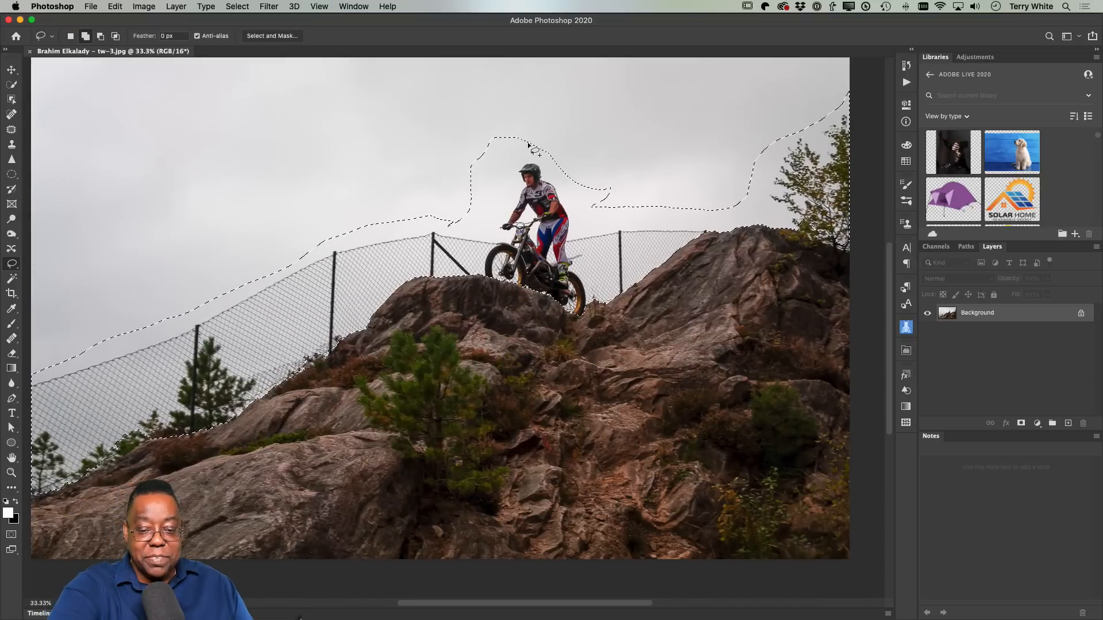
Step: Subtract the leftover sky around the rider's head, then the rider and motorbike, from the selection with the Lasso tool
key("alt")
mouse_move(500, 118)
left_mouse_down()
mouse_move(456, 170)
mouse_move(458, 210)
mouse_move(472, 226)
mouse_move(509, 202)
left_mouse_up()
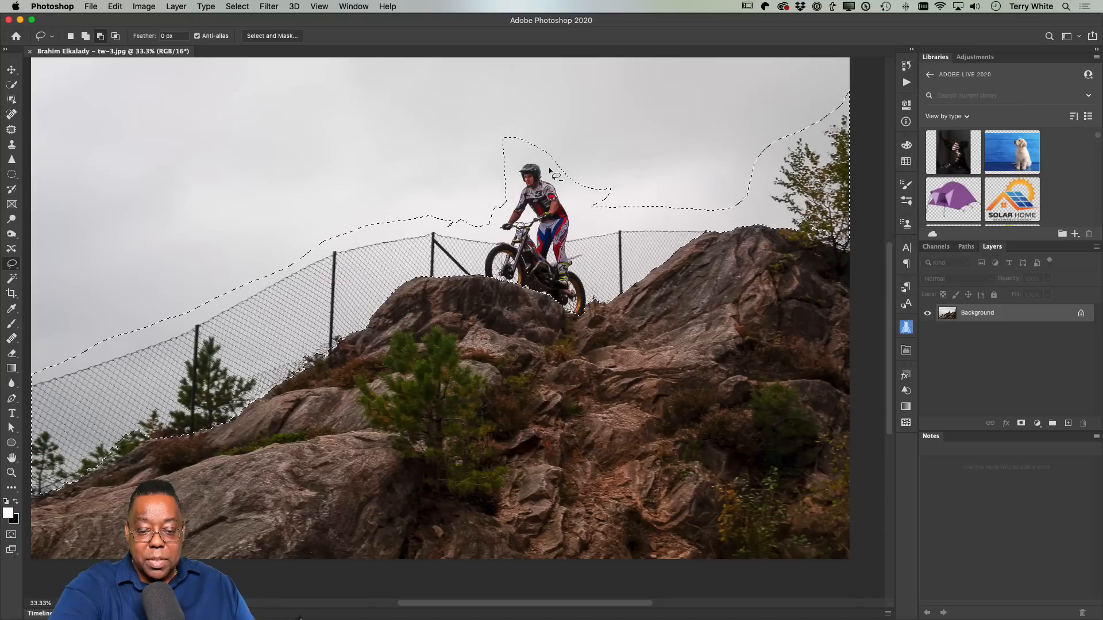
mouse_move(561, 138)
left_mouse_down()
mouse_move(510, 127)
mouse_move(501, 157)
mouse_move(542, 154)
mouse_move(576, 193)
mouse_move(620, 210)
left_mouse_up()
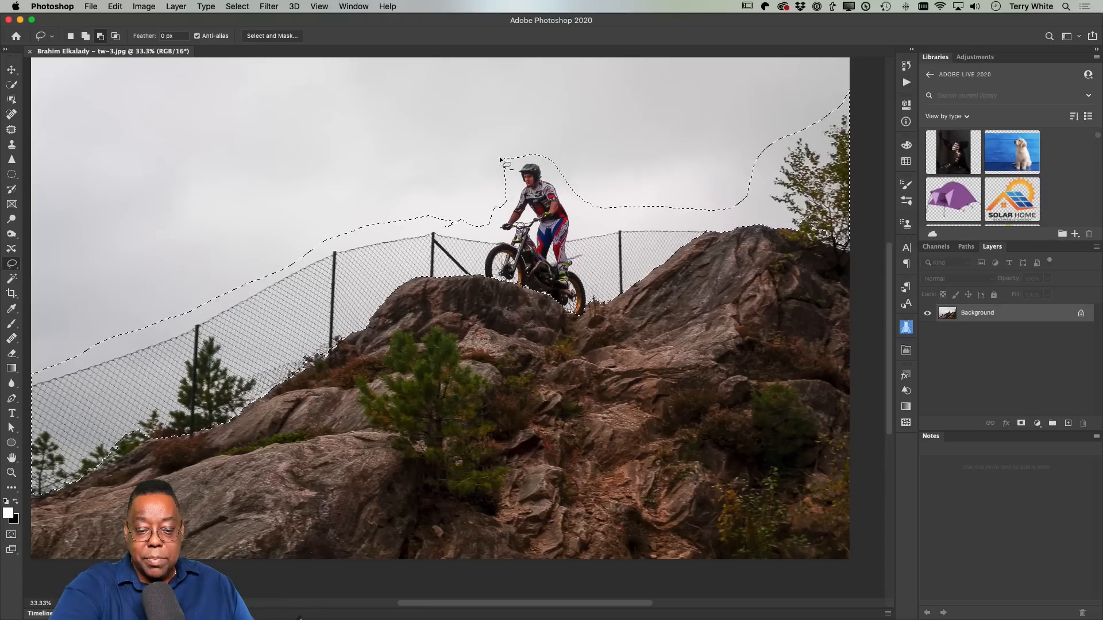
mouse_move(499, 164)
left_mouse_down()
mouse_move(488, 277)
mouse_move(584, 317)
mouse_move(591, 255)
mouse_move(575, 177)
mouse_move(549, 155)
mouse_move(501, 162)
left_mouse_up()
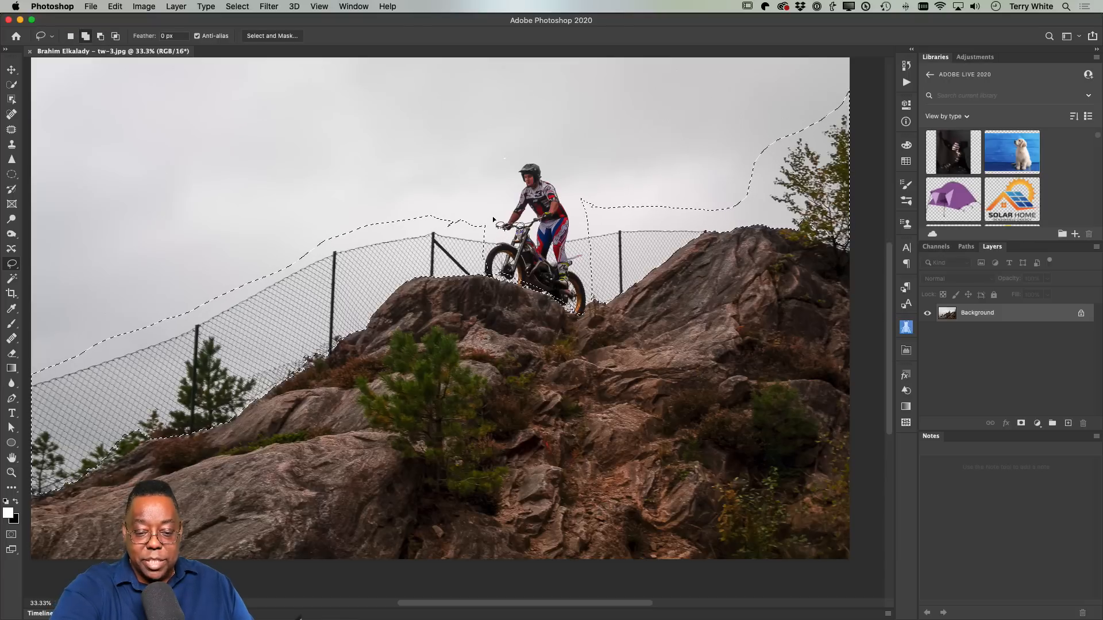
Step: Add the fence strips beside the handlebars and behind the rider to the selection, following the rider's outline closely
mouse_move(495, 217)
left_mouse_down()
mouse_move(485, 215)
mouse_move(479, 252)
mouse_move(497, 262)
mouse_move(508, 246)
mouse_move(486, 221)
left_mouse_up()
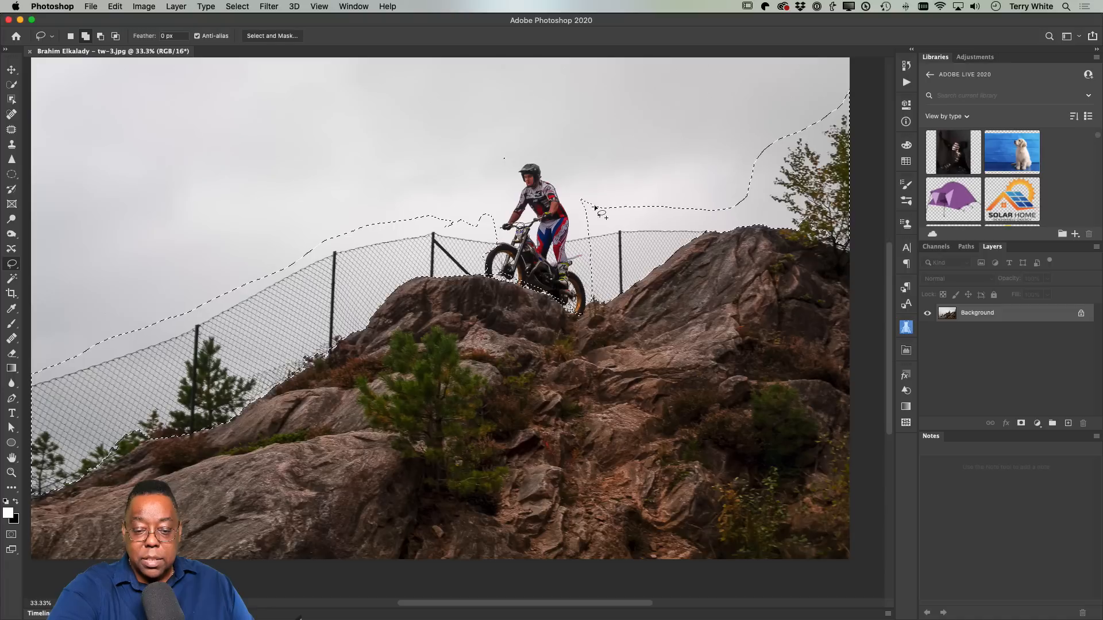
left_click_drag(593, 196, 577, 212)
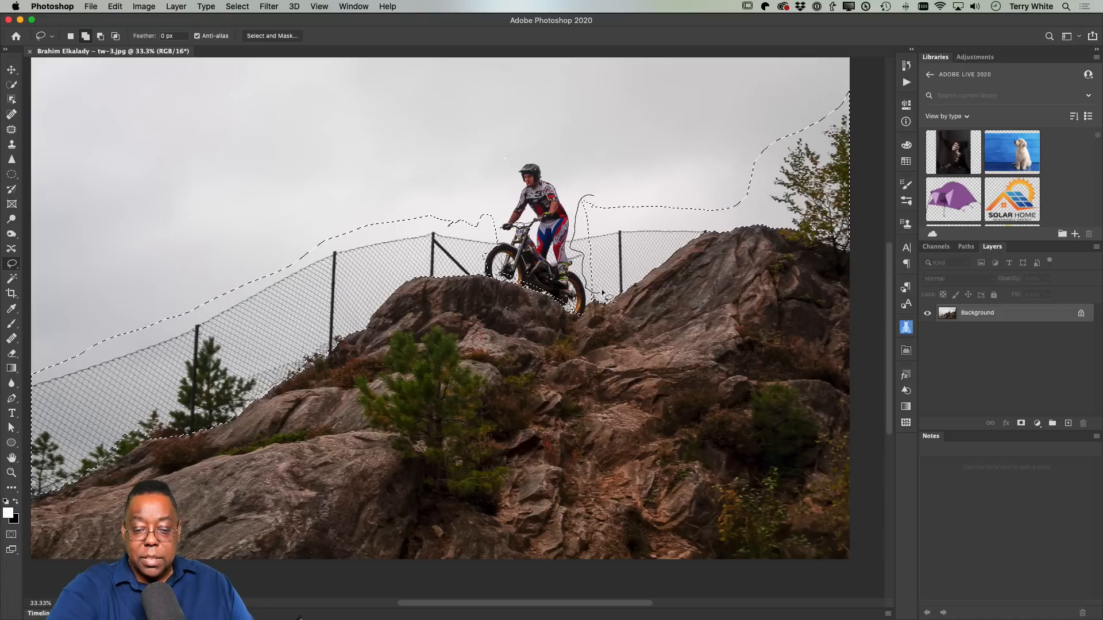
left_click_drag(603, 222, 587, 195)
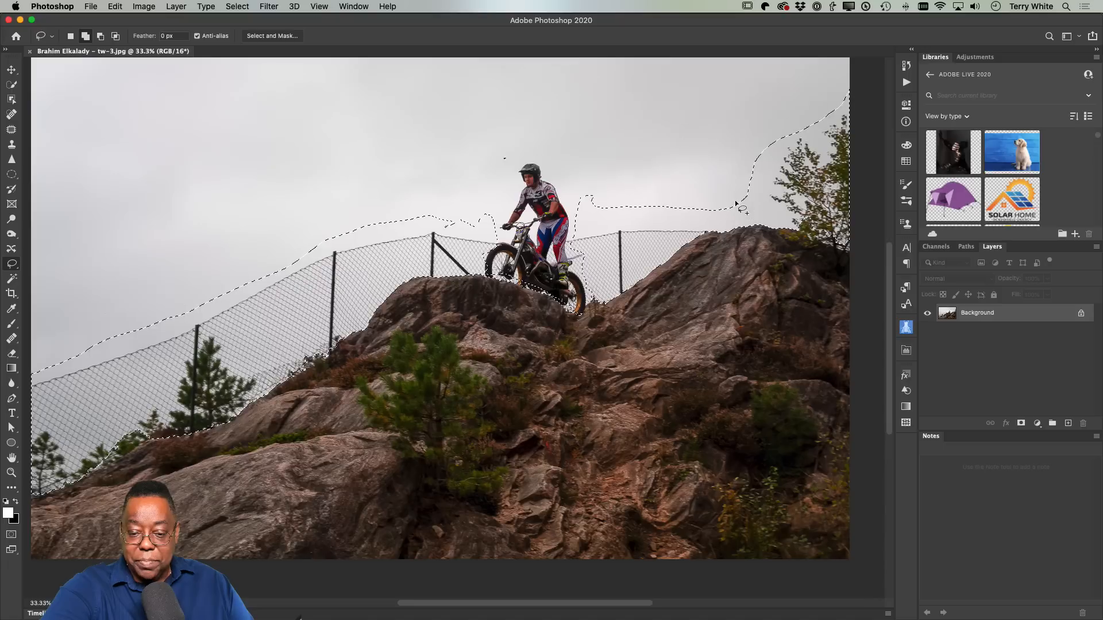
Step: Subtract the tree at the photo's right edge and the sky around it from the fence selection
left_click_drag(726, 200, 746, 212)
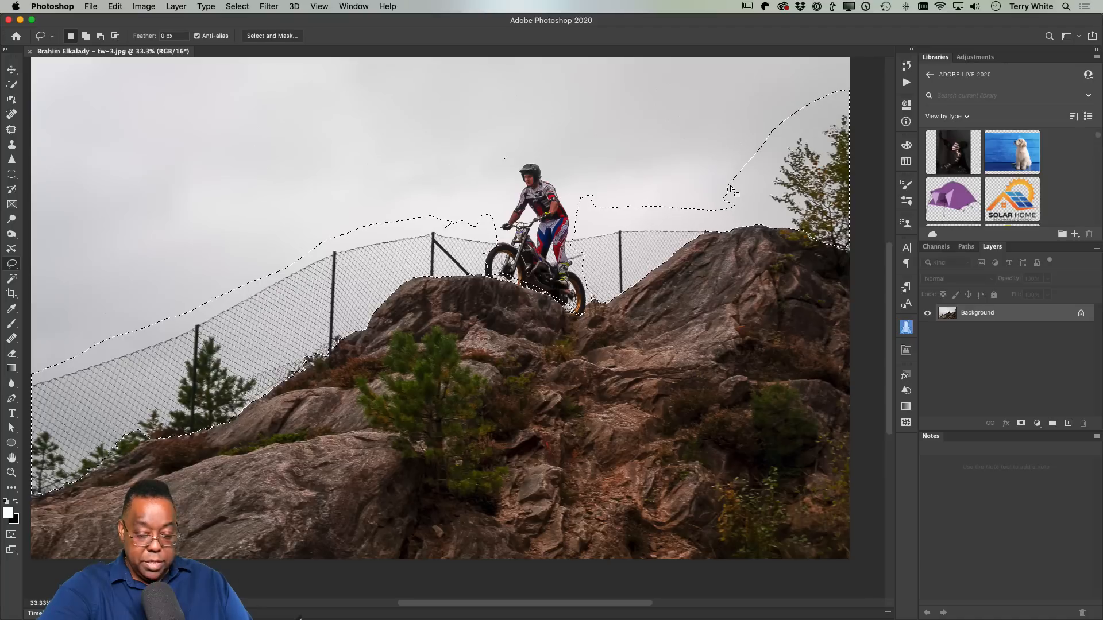
key("super+z")
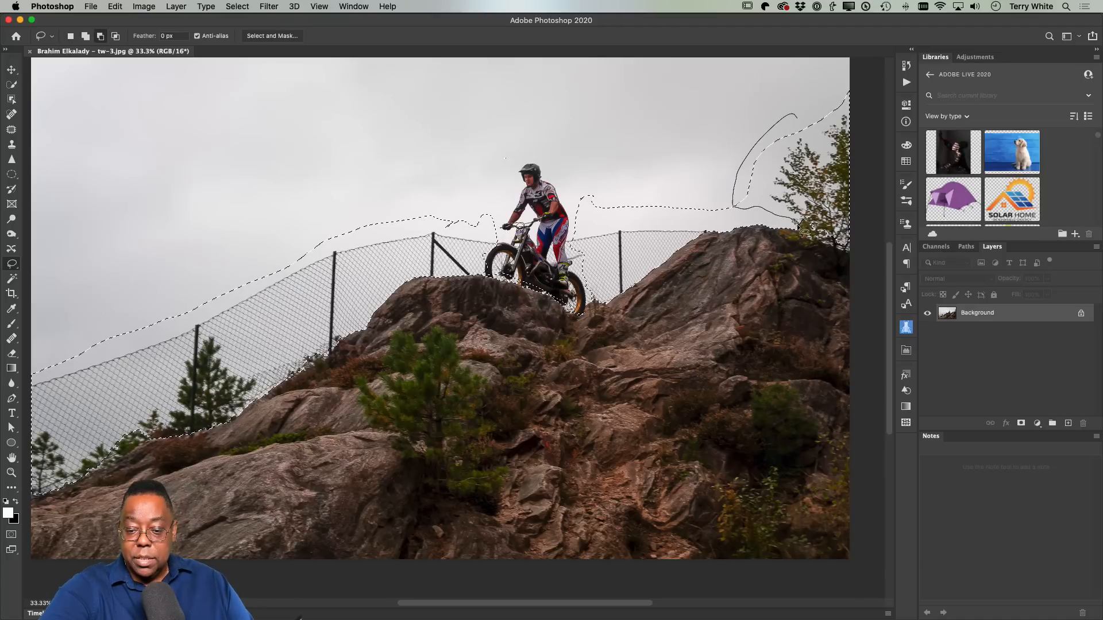
mouse_move(804, 232)
left_mouse_down()
mouse_move(848, 253)
mouse_move(890, 167)
mouse_move(818, 100)
left_mouse_up()
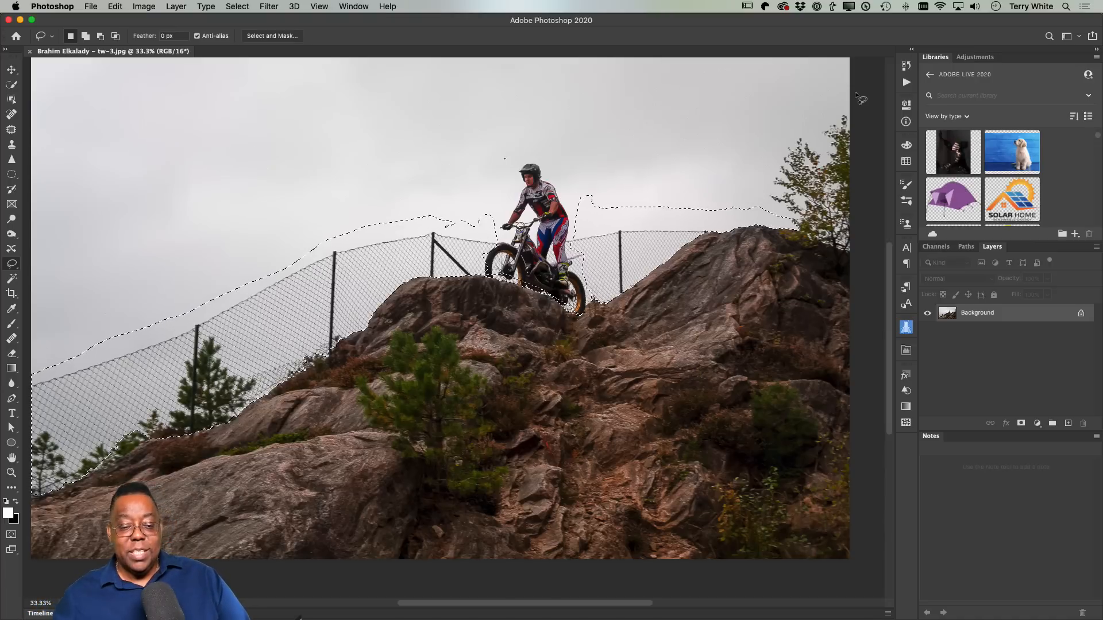
Step: Start Content-Aware Fill on the fence selection and exclude the rocky hillside and the rider from the sampling area
key("super+minus")
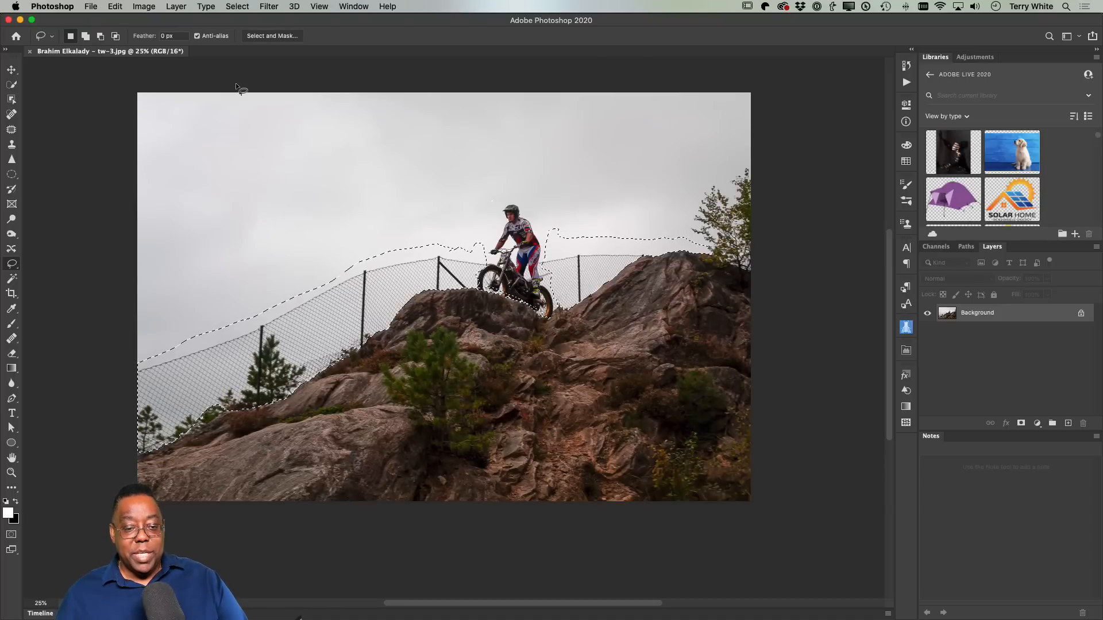
left_click(115, 6)
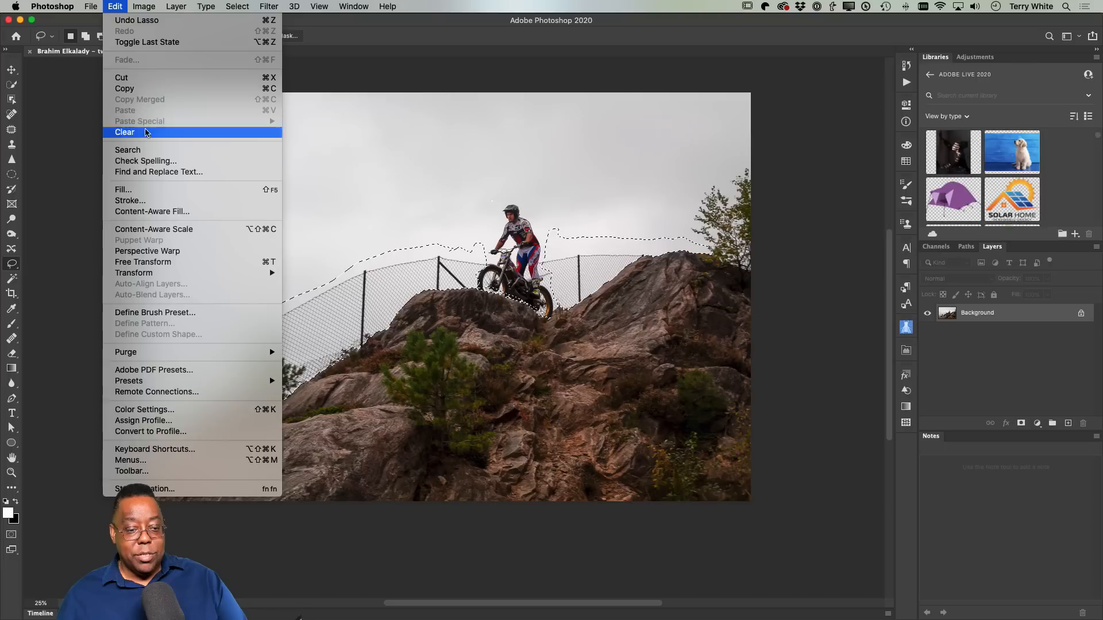
left_click(189, 211)
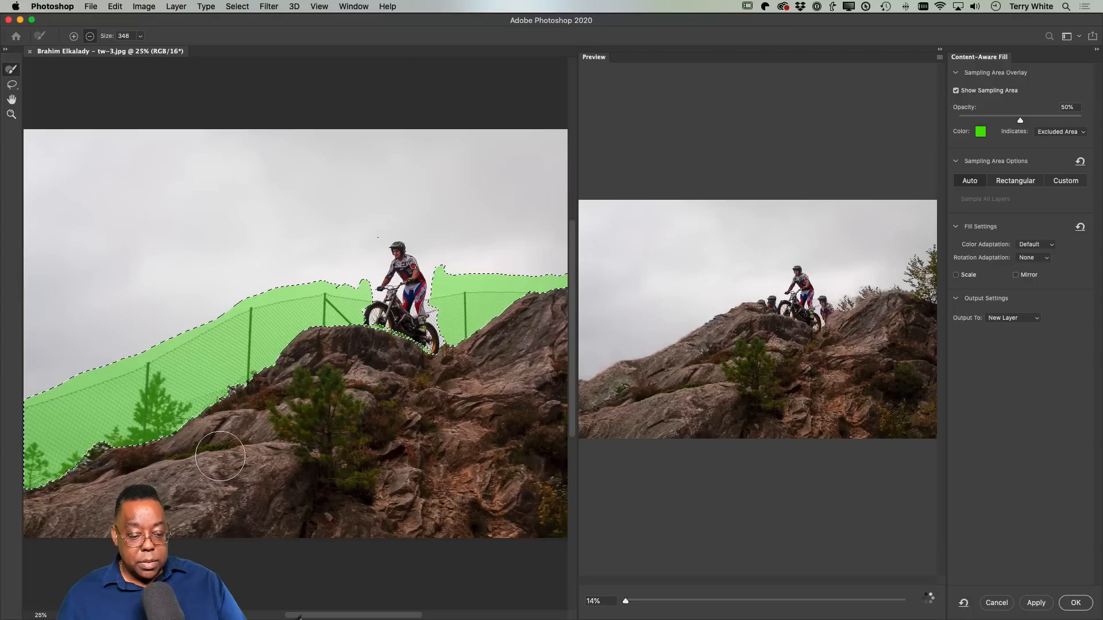
left_click_drag(219, 456, 155, 483)
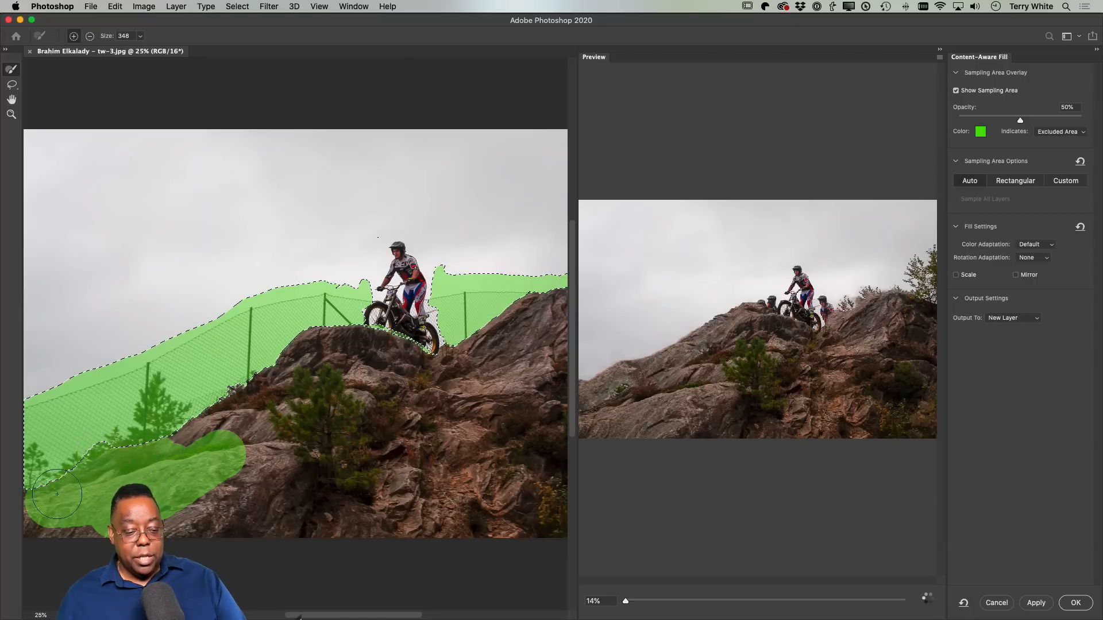
left_click_drag(57, 494, 42, 530)
mouse_move(131, 494)
left_mouse_down()
mouse_move(214, 526)
mouse_move(50, 528)
mouse_move(436, 530)
mouse_move(590, 525)
mouse_move(610, 513)
mouse_move(568, 473)
mouse_move(589, 315)
mouse_move(565, 324)
mouse_move(560, 311)
mouse_move(395, 380)
mouse_move(388, 356)
mouse_move(404, 331)
left_mouse_up()
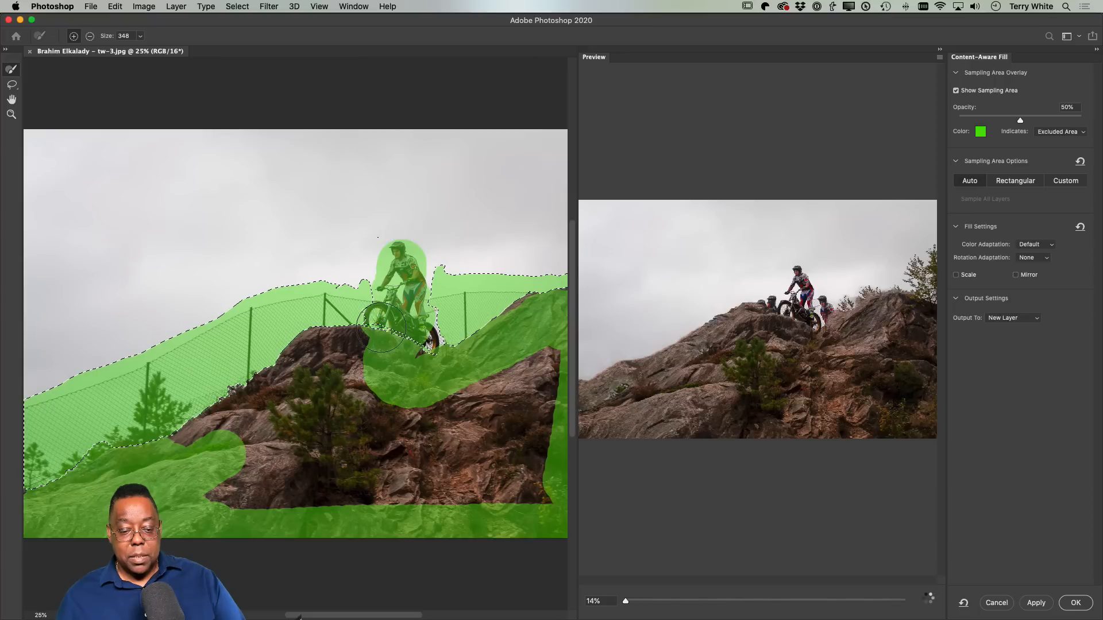
left_click_drag(396, 373, 336, 364)
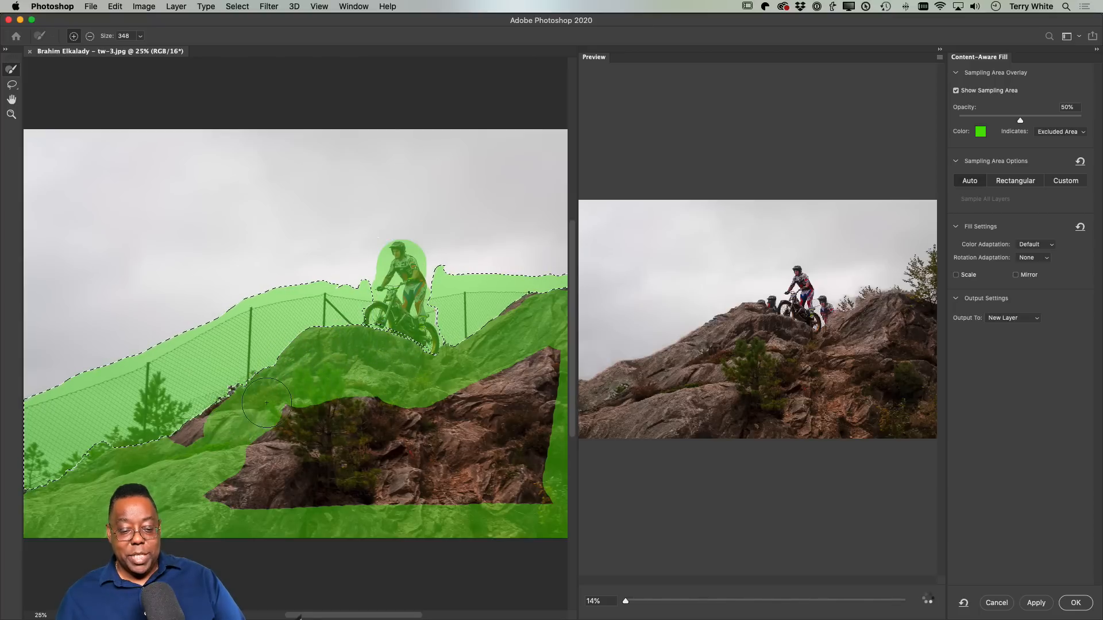
mouse_move(230, 411)
left_mouse_down()
mouse_move(264, 394)
mouse_move(226, 464)
mouse_move(410, 506)
left_mouse_up()
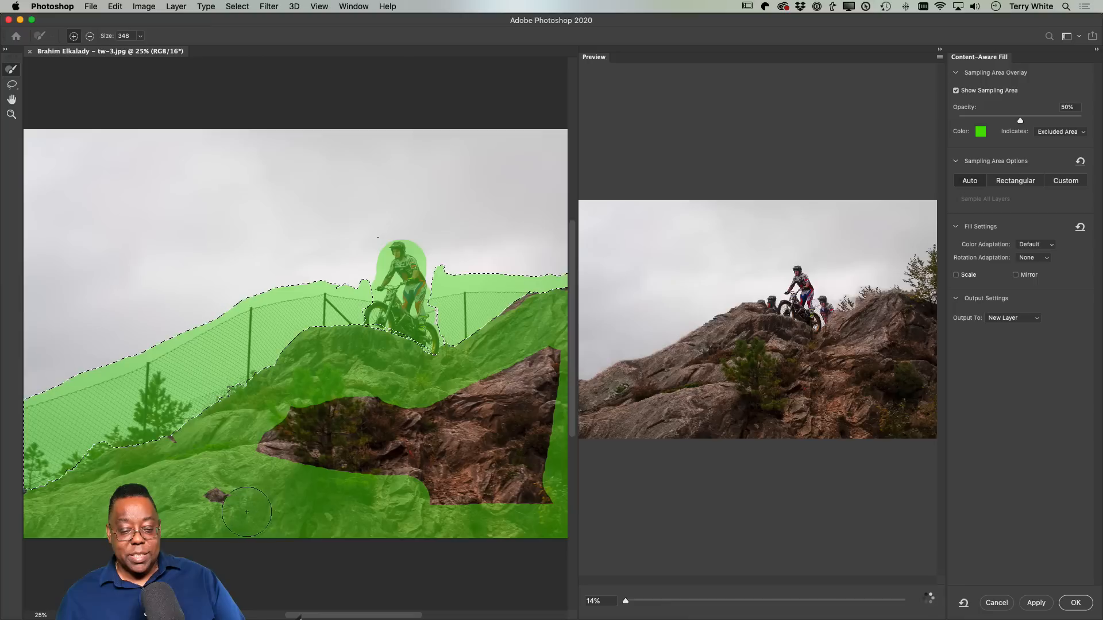
mouse_move(233, 495)
left_mouse_down()
mouse_move(456, 509)
mouse_move(544, 501)
mouse_move(539, 510)
mouse_move(534, 462)
mouse_move(558, 350)
mouse_move(496, 434)
mouse_move(486, 468)
mouse_move(501, 462)
mouse_move(498, 389)
mouse_move(425, 454)
mouse_move(458, 460)
mouse_move(378, 448)
mouse_move(420, 417)
mouse_move(405, 435)
mouse_move(335, 460)
mouse_move(372, 467)
mouse_move(399, 458)
mouse_move(279, 452)
mouse_move(321, 431)
mouse_move(376, 425)
mouse_move(384, 415)
mouse_move(334, 407)
mouse_move(364, 409)
left_mouse_up()
left_click_drag(513, 320, 535, 312)
Step: Exclude the remaining rocks and the tree along the photo's right edge from the sampling area
key("alt")
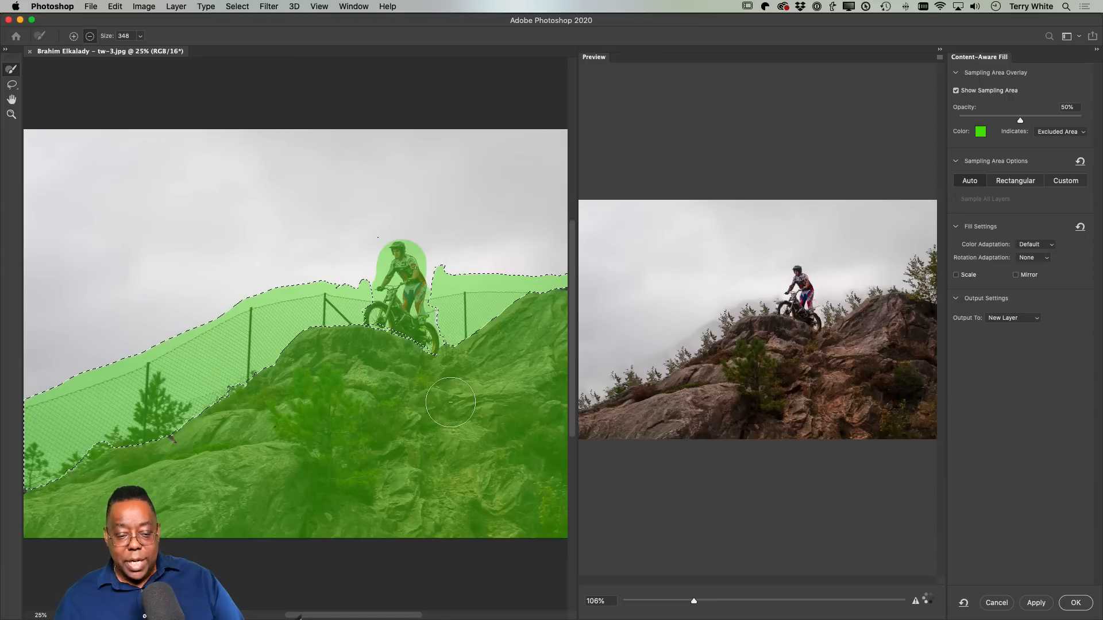
left_click_drag(492, 393, 239, 426)
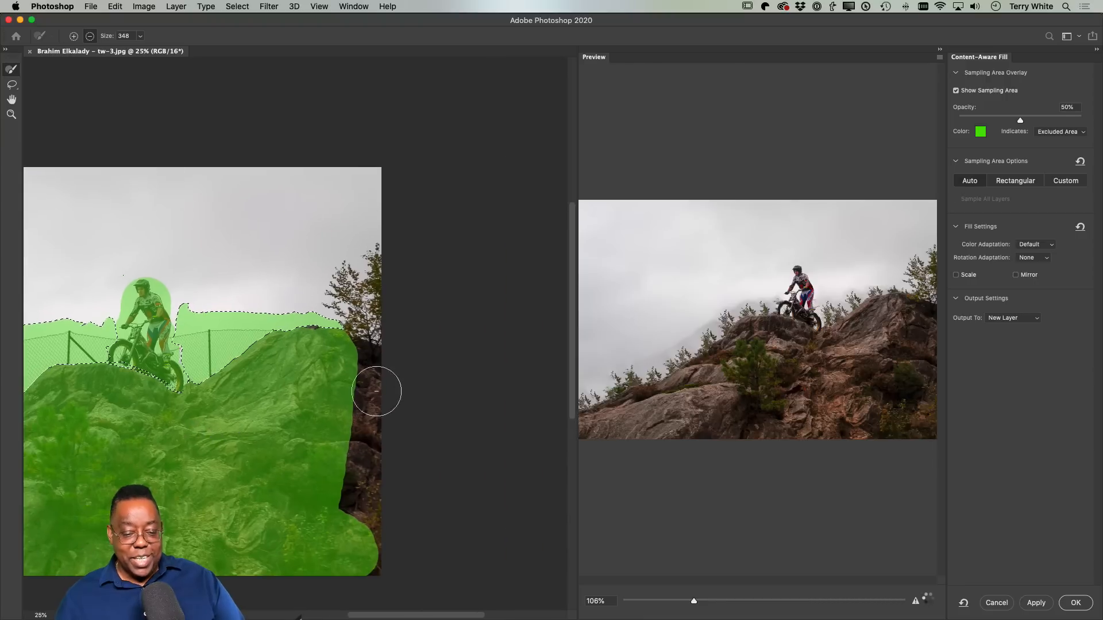
mouse_move(377, 433)
left_mouse_down()
mouse_move(361, 484)
mouse_move(360, 454)
mouse_move(365, 564)
mouse_move(379, 267)
mouse_move(353, 285)
left_mouse_up()
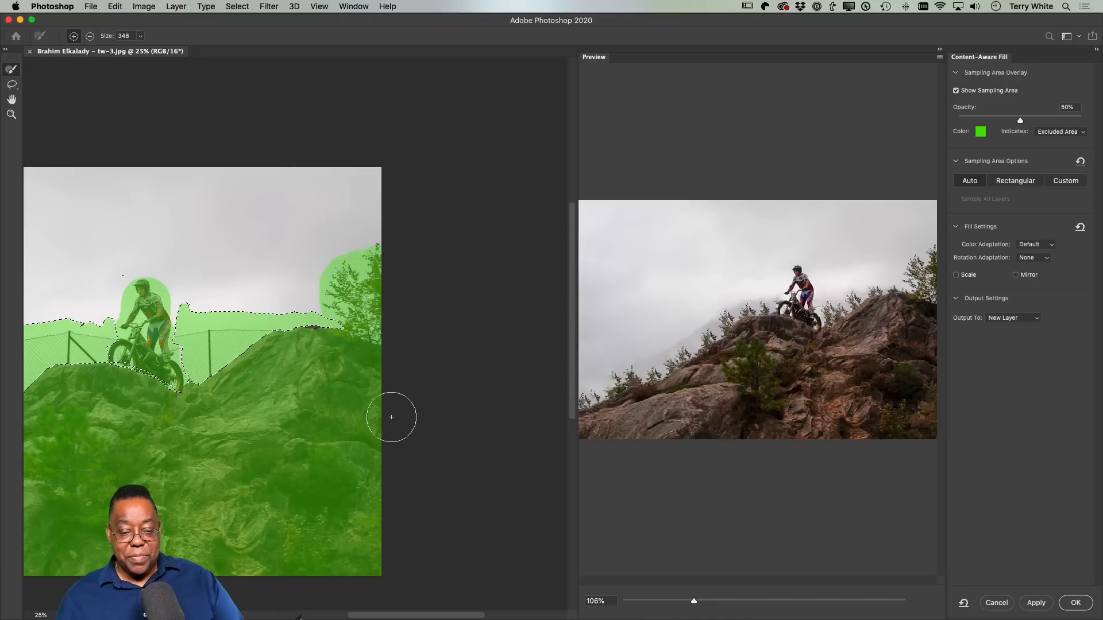
key("alt")
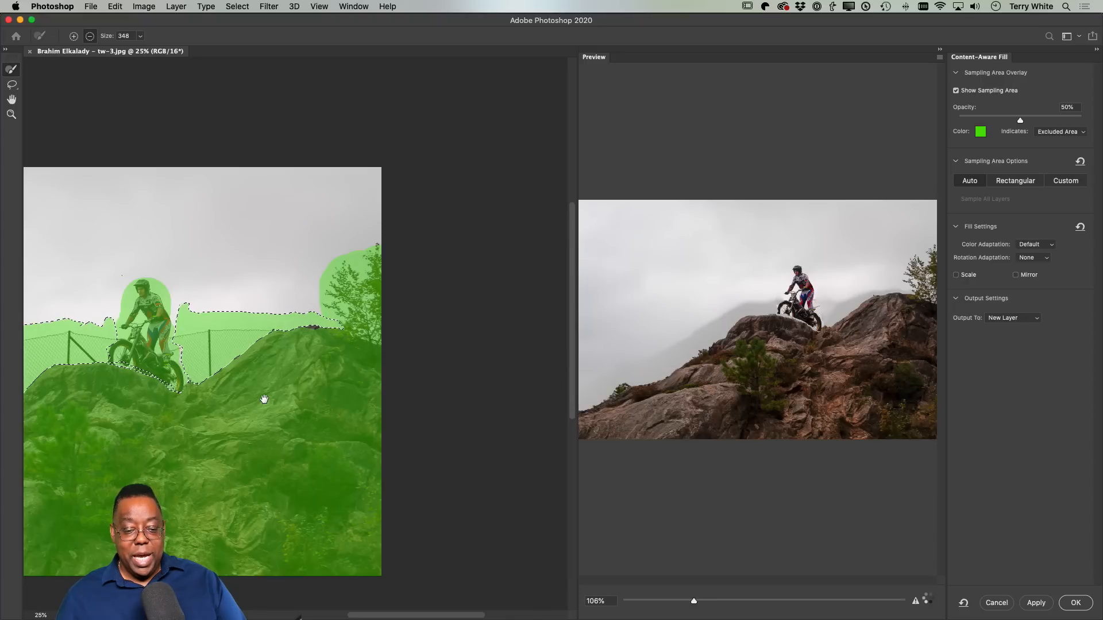
left_click_drag(239, 405, 532, 374)
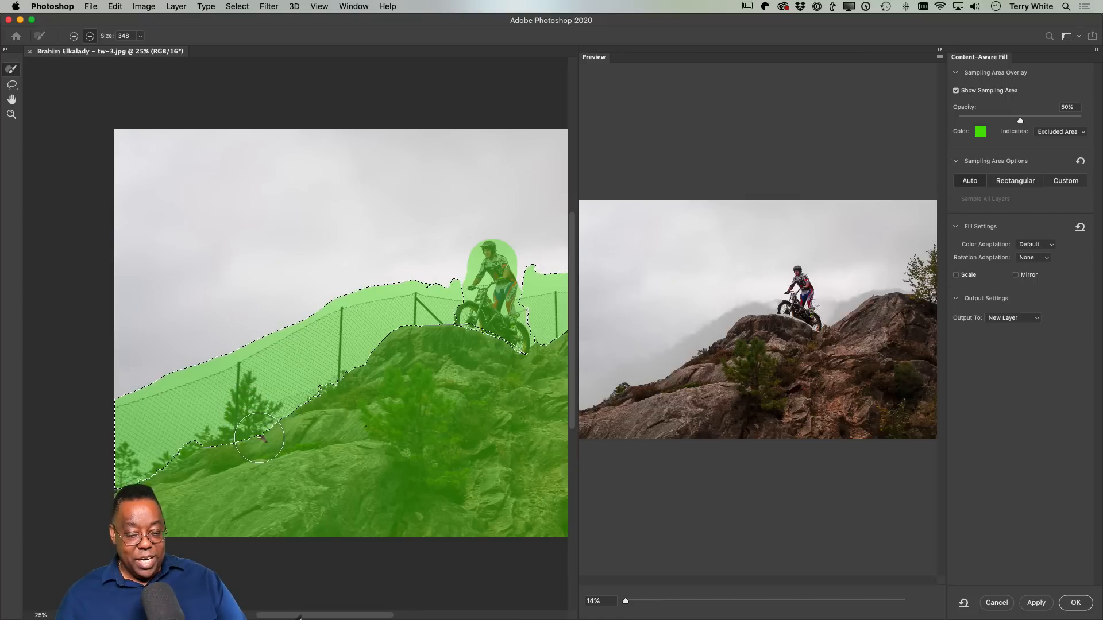
key("alt")
key("alt")
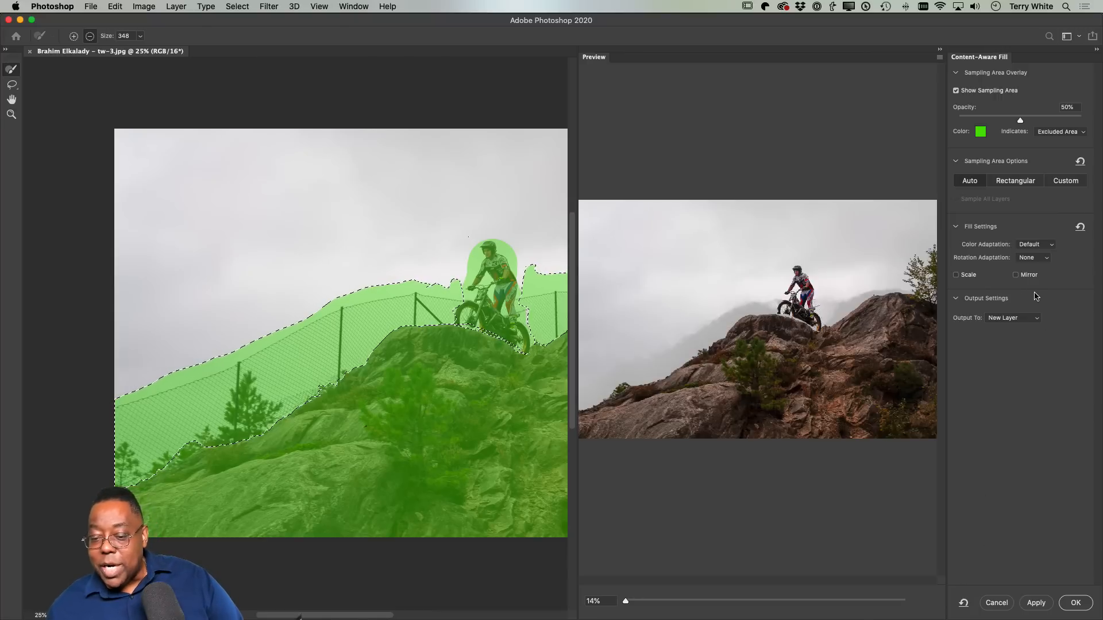
Step: Try the None, High and Very High color adaptation settings for the fence fill
left_click(1035, 246)
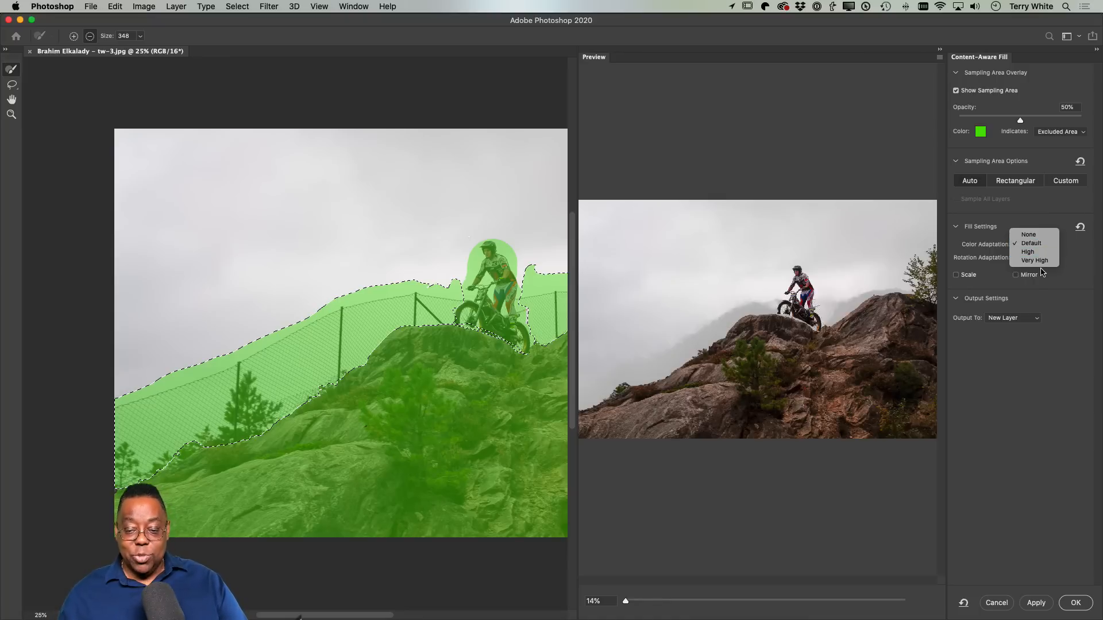
left_click(1031, 234)
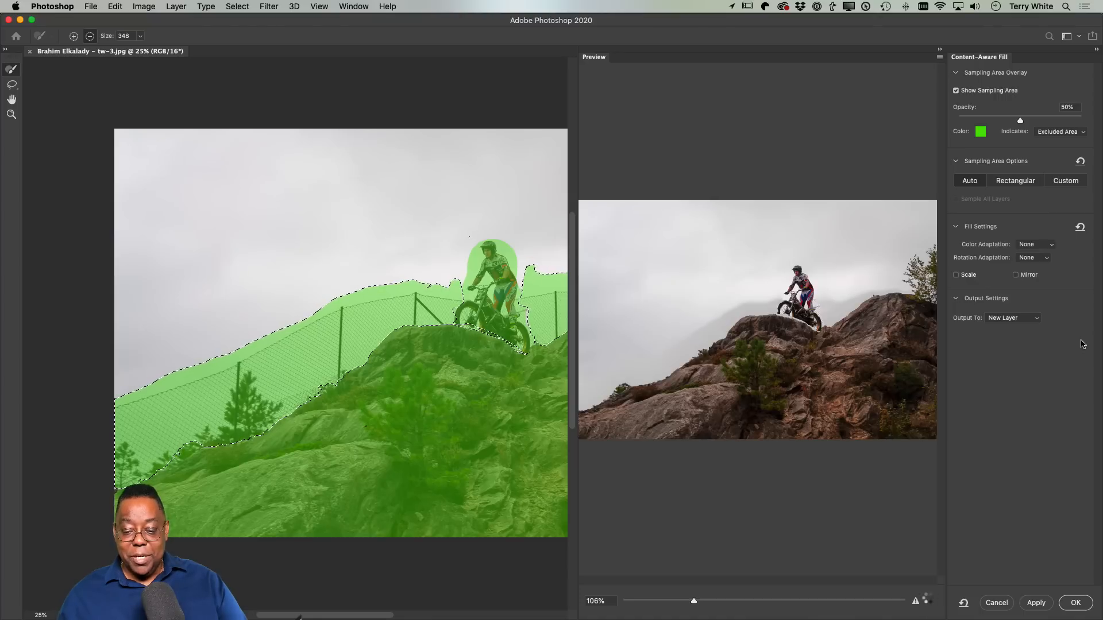
left_click(1031, 247)
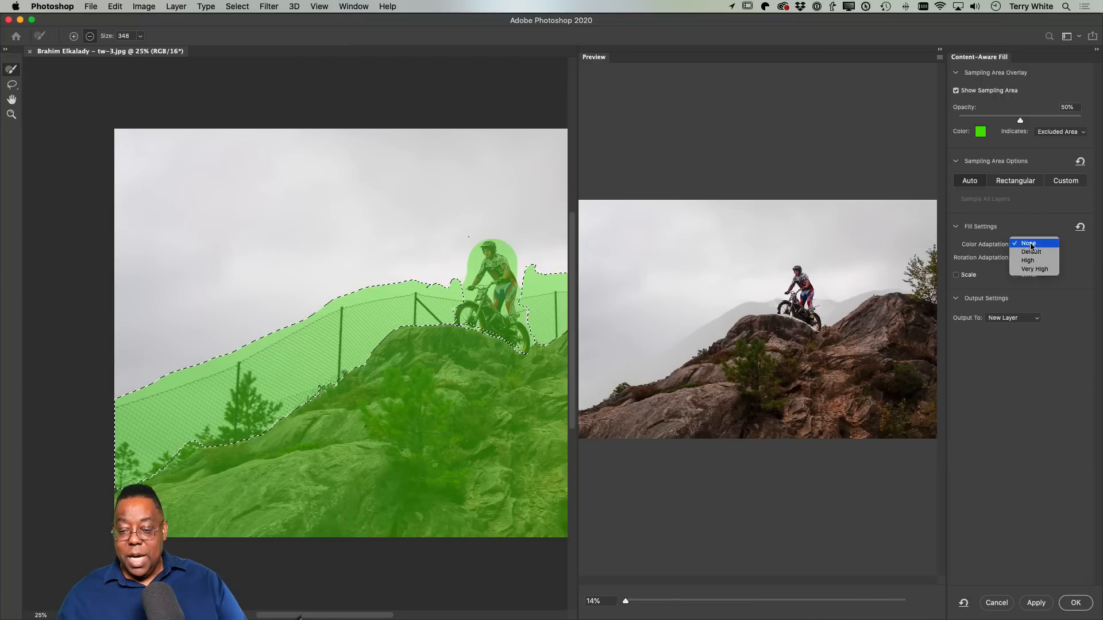
left_click(1028, 261)
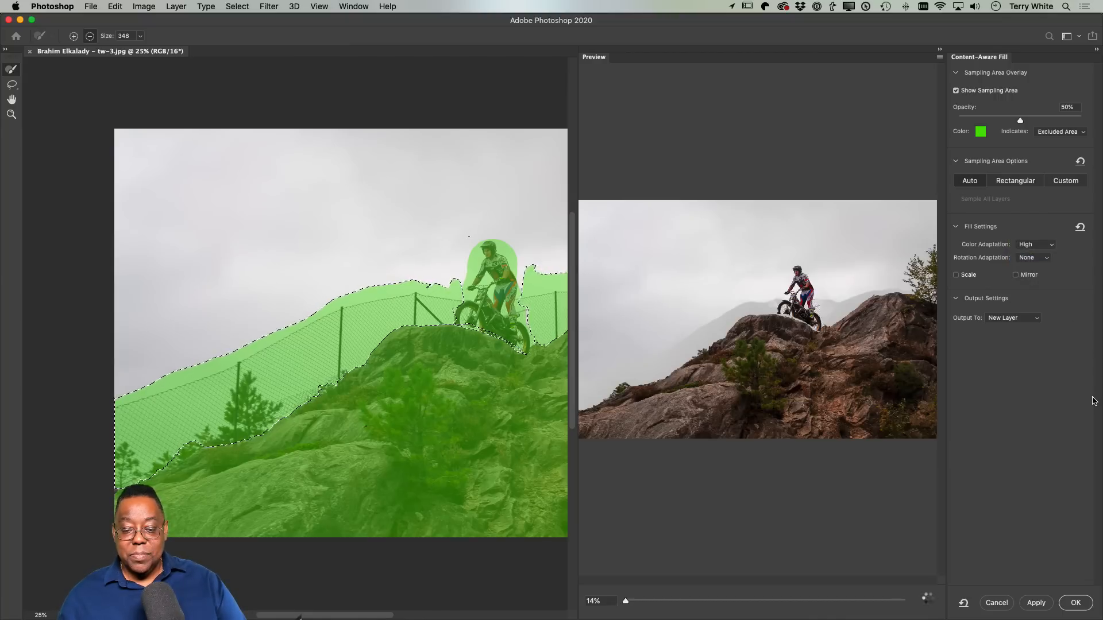
left_click(1031, 251)
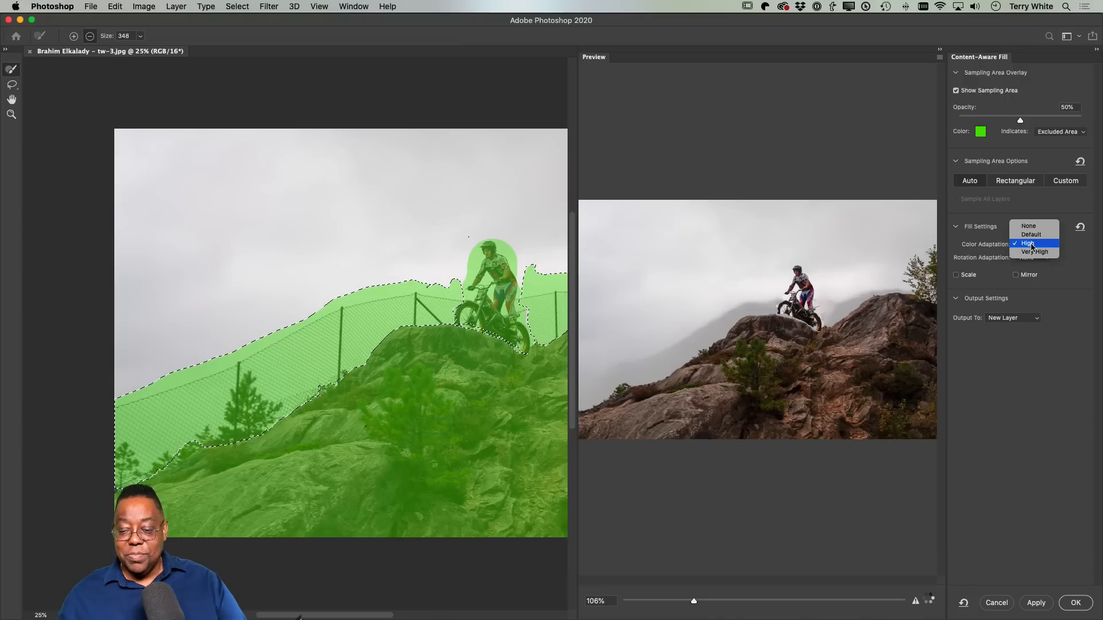
left_click(1033, 252)
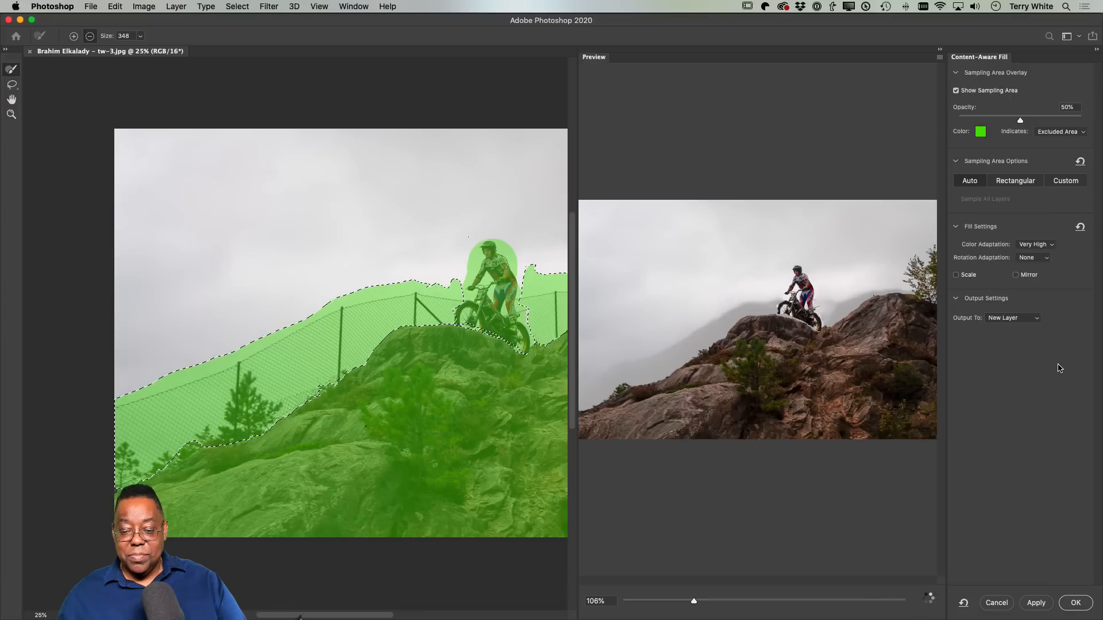
Step: Set color adaptation to None, keep New Layer as the output, and apply the content-aware fill
left_click(1036, 245)
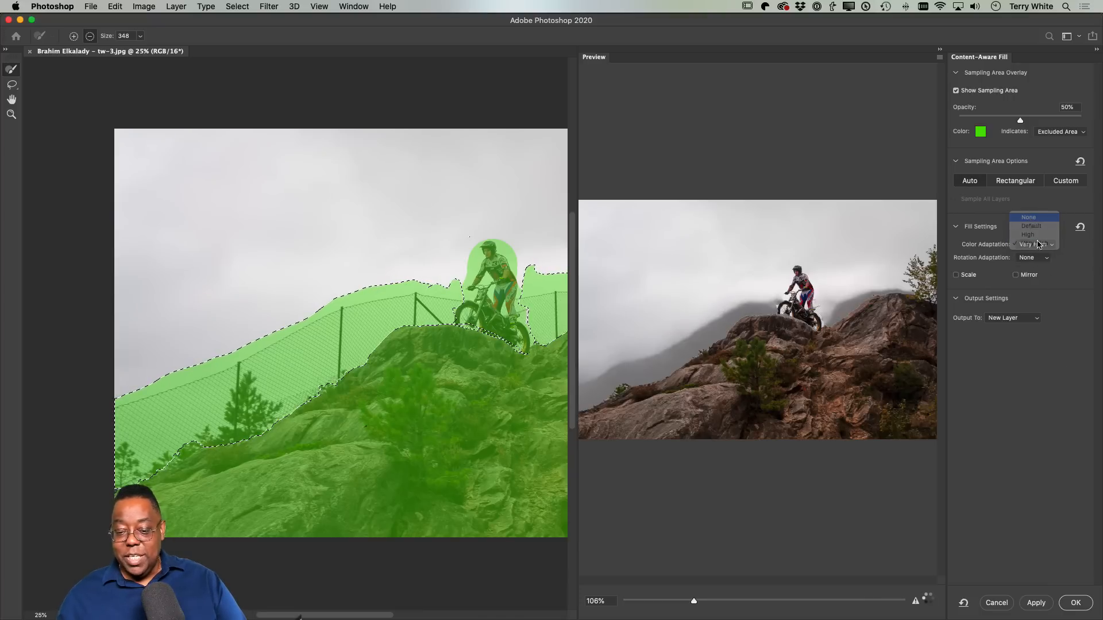
left_click(1029, 217)
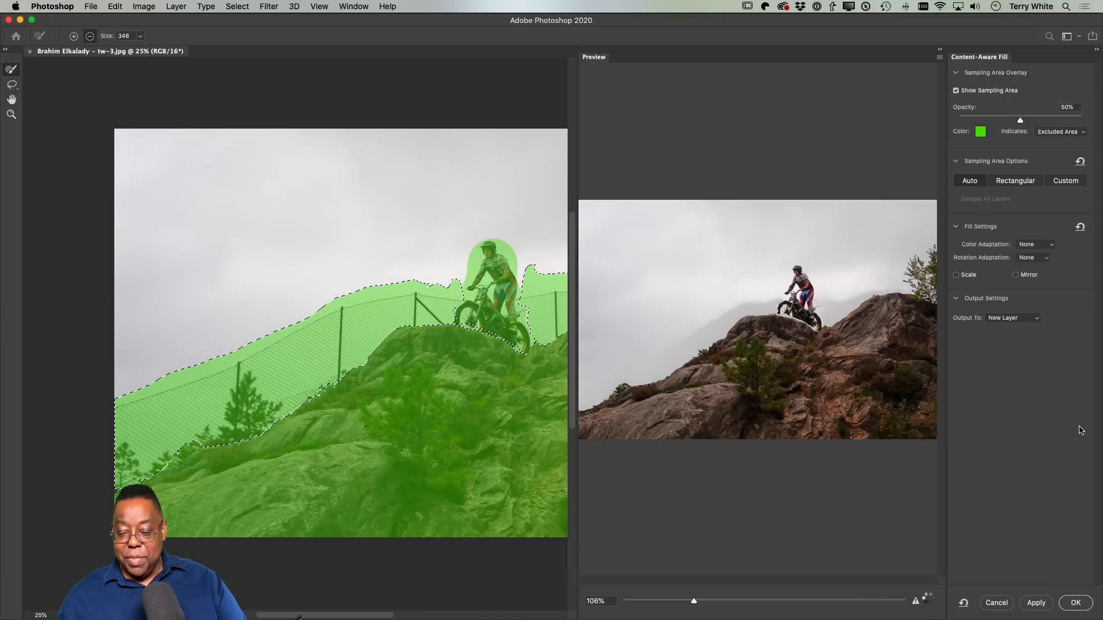
left_click(1012, 319)
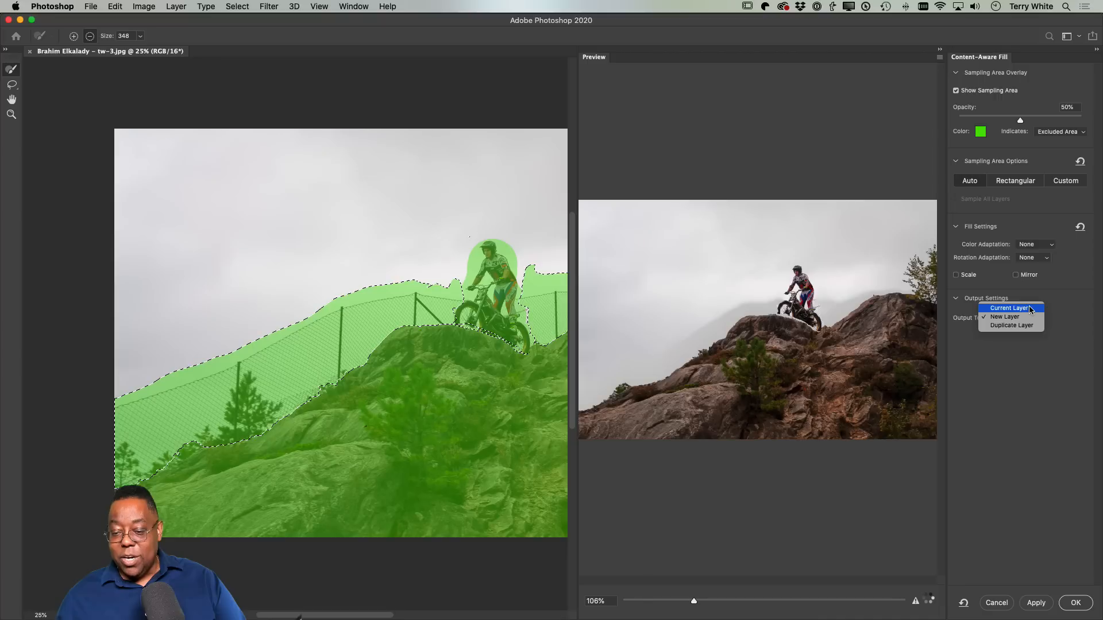
left_click(1028, 320)
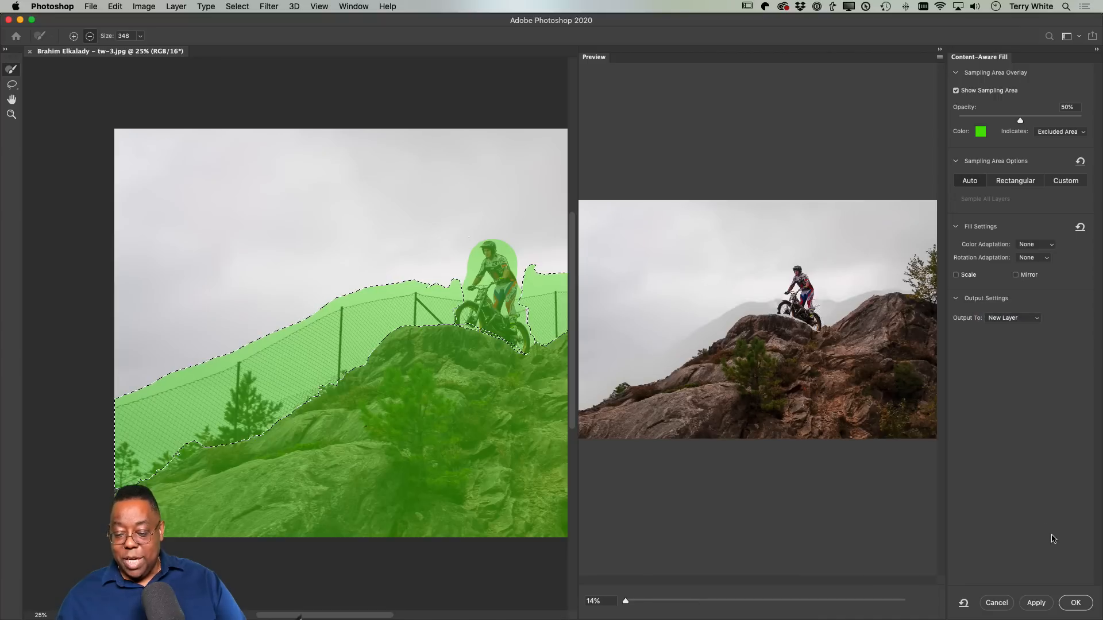
left_click(1076, 608)
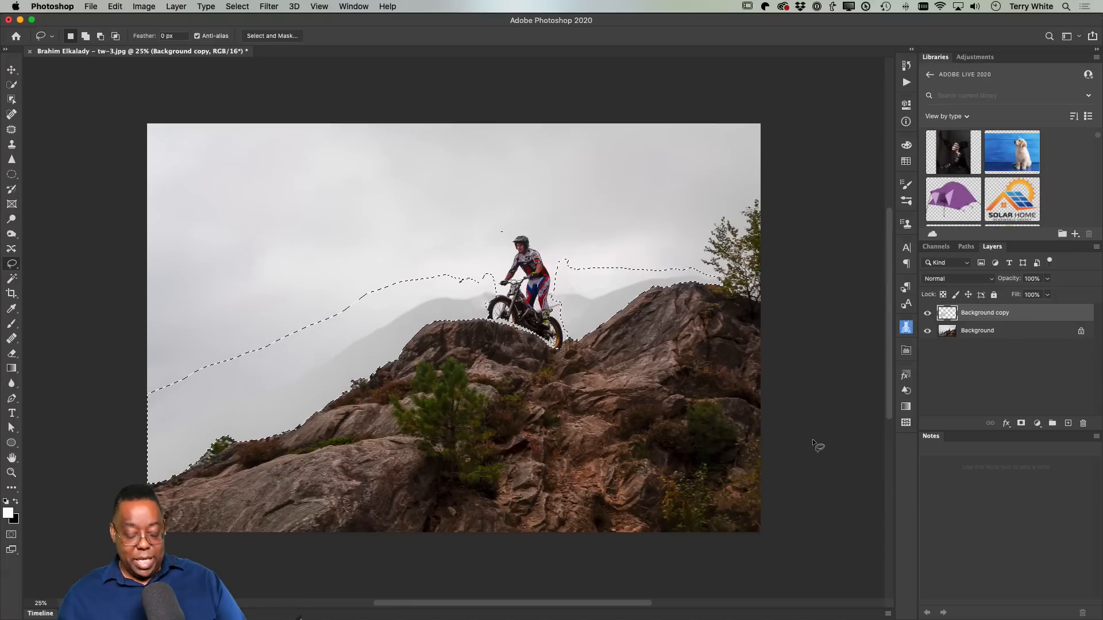
Step: Clear the fence selection and stamp the Background copy and Background layers into a new merged layer on top
key("super+d")
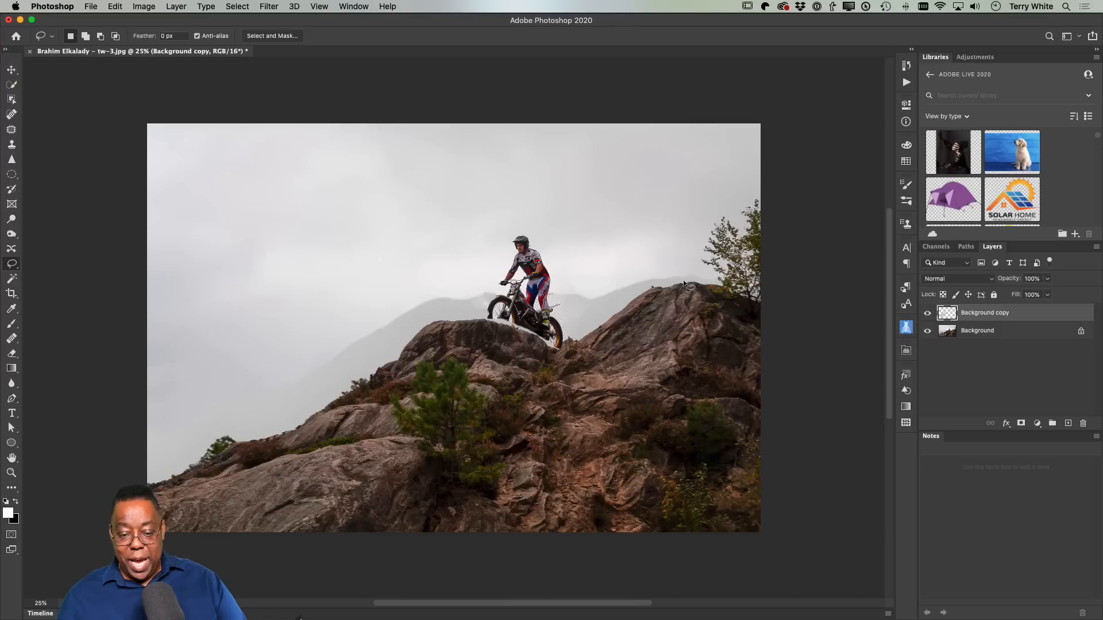
left_click(976, 337, "shift")
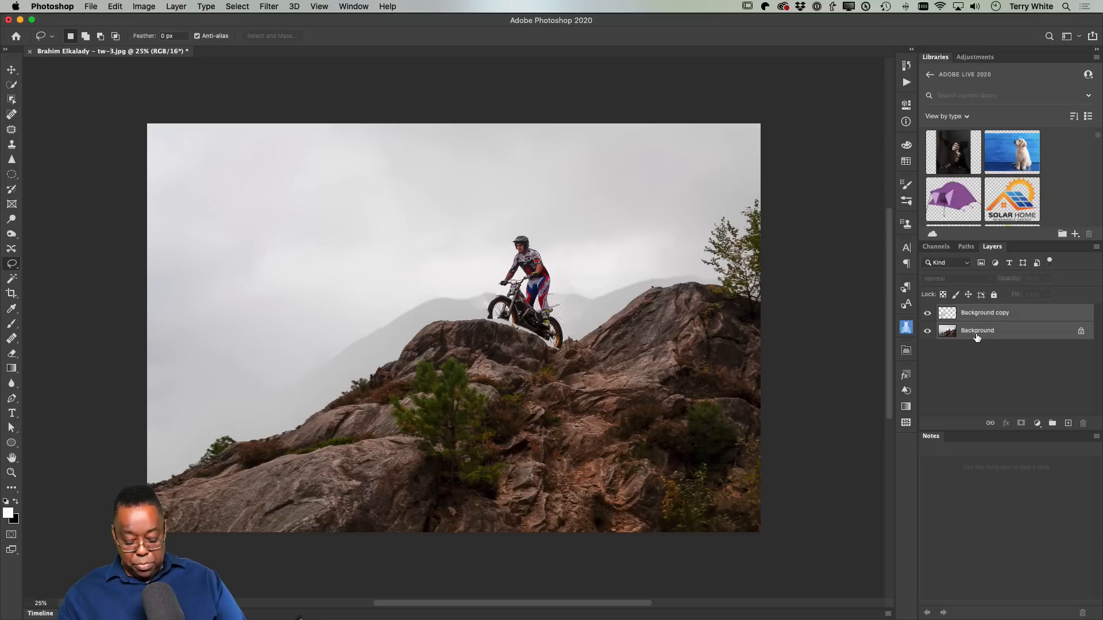
key("super+alt+shift+m")
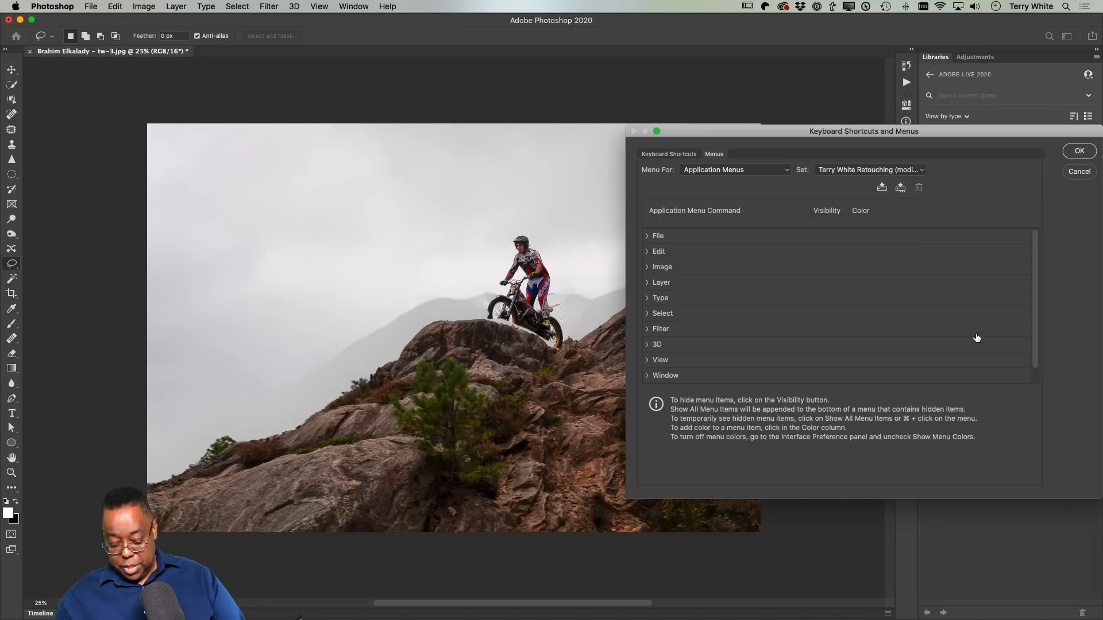
key("Return")
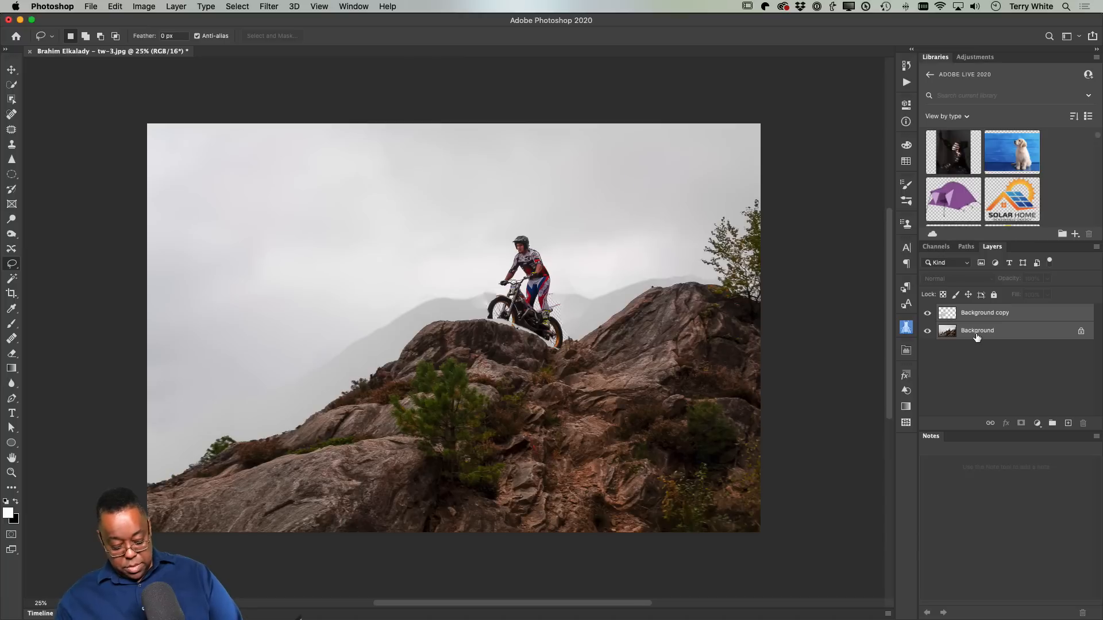
key("super+alt+shift+e")
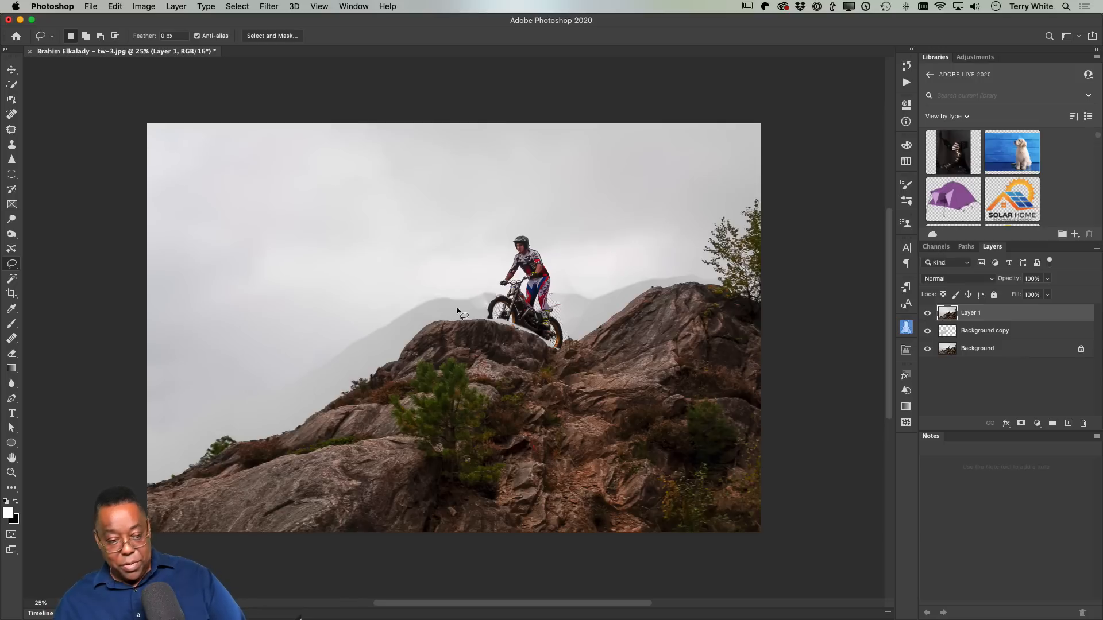
Step: Use the Patch tool to replace the distant mountain in front of the motorbike with clean sky from above it
left_click(11, 129)
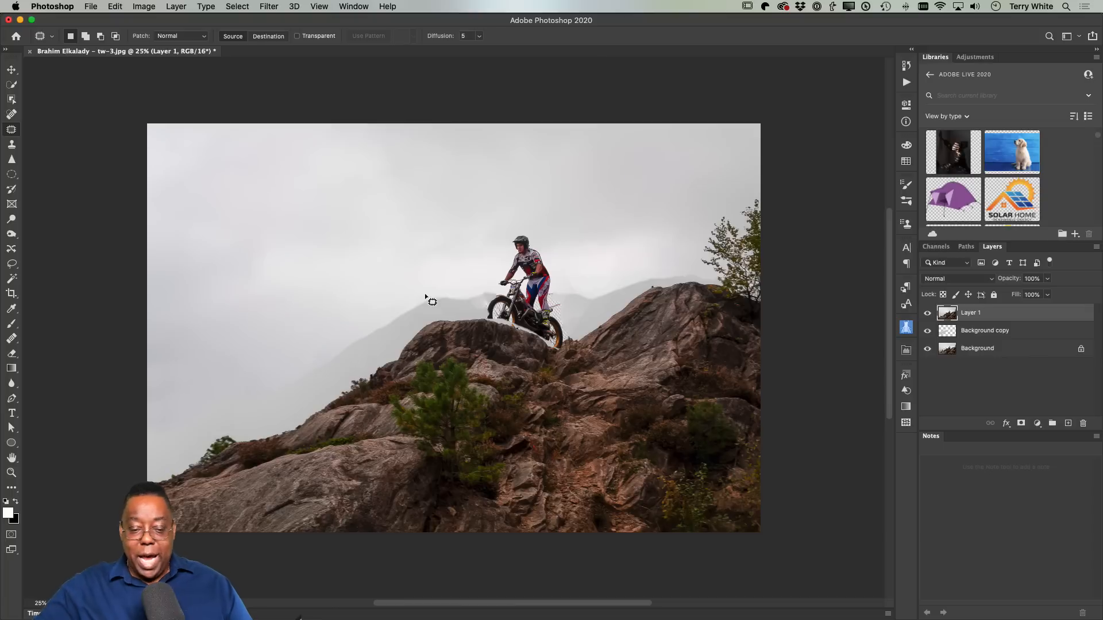
left_click_drag(441, 276, 324, 381)
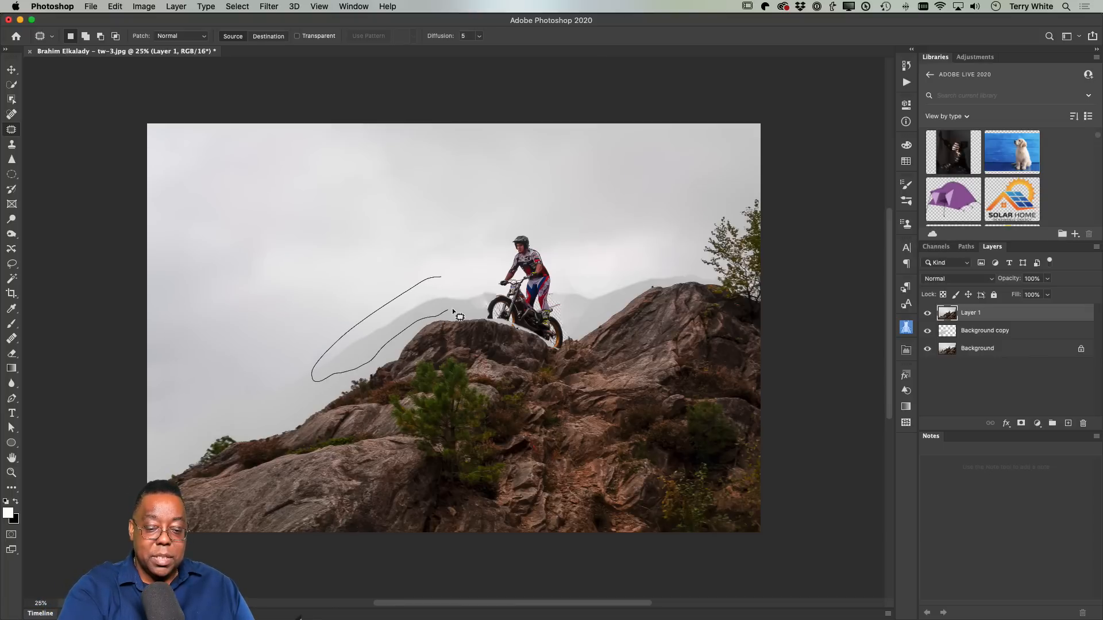
mouse_move(453, 311)
left_mouse_down()
mouse_move(444, 278)
mouse_move(408, 239)
left_mouse_up()
left_click(457, 224)
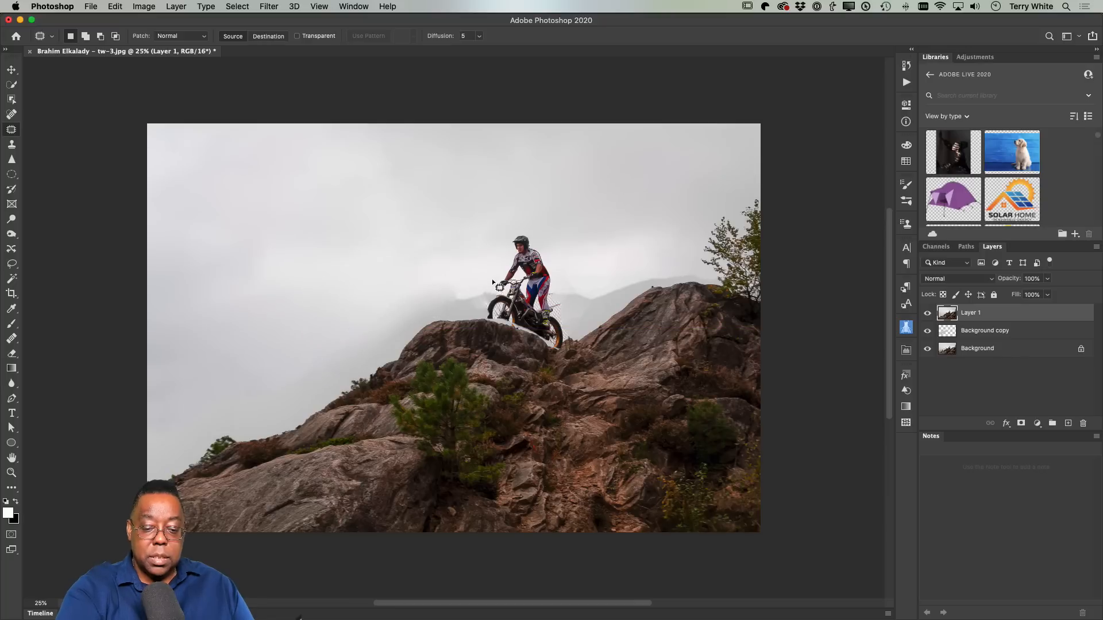
mouse_move(492, 280)
left_mouse_down()
mouse_move(464, 277)
mouse_move(455, 306)
mouse_move(482, 301)
mouse_move(466, 236)
left_mouse_up()
left_click(472, 241)
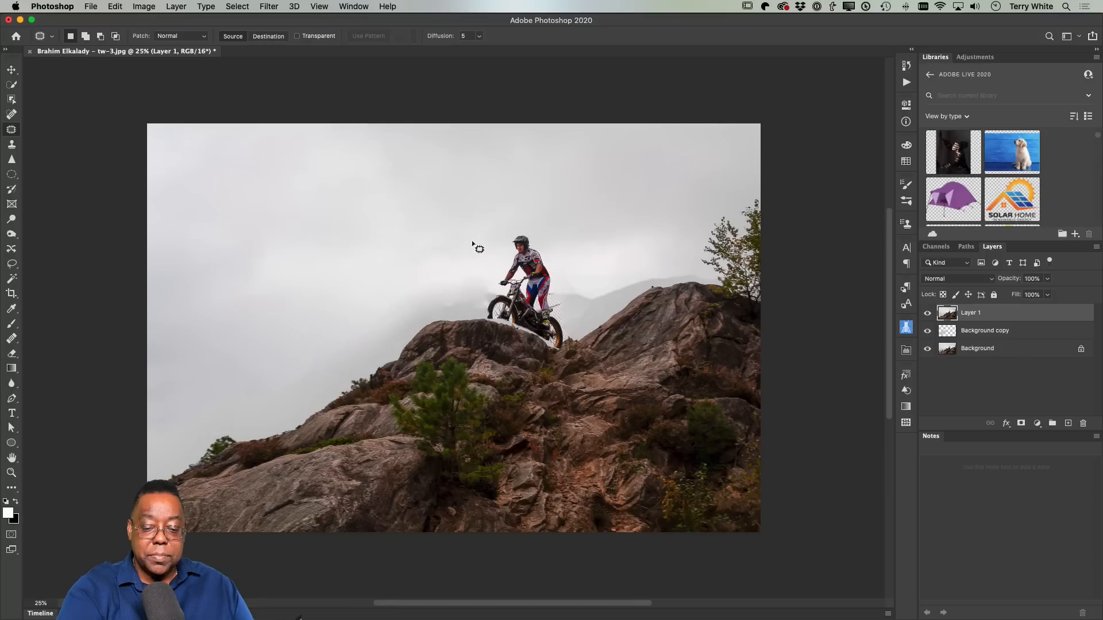
Step: Patch the distant mountain behind the rider and the remaining haze on both sides of the motorbike with clean sky
mouse_move(630, 270)
left_mouse_down()
mouse_move(562, 293)
mouse_move(576, 322)
mouse_move(655, 280)
mouse_move(655, 264)
mouse_move(575, 284)
mouse_move(567, 307)
mouse_move(590, 316)
mouse_move(607, 265)
left_mouse_up()
left_click(637, 242)
mouse_move(461, 275)
left_mouse_down()
mouse_move(372, 307)
mouse_move(369, 364)
left_mouse_up()
mouse_move(415, 325)
left_mouse_down()
mouse_move(457, 279)
mouse_move(382, 287)
left_mouse_up()
left_click(411, 256)
mouse_move(482, 286)
left_mouse_down()
mouse_move(450, 270)
mouse_move(408, 298)
mouse_move(428, 311)
mouse_move(474, 300)
mouse_move(487, 281)
mouse_move(458, 250)
left_mouse_up()
left_click(458, 250)
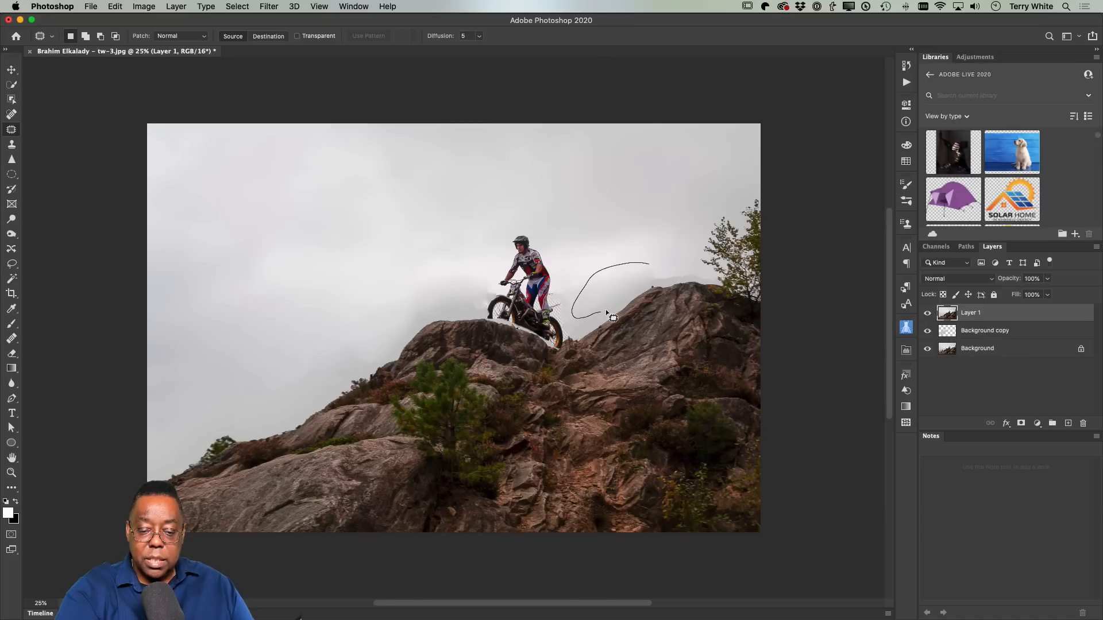
mouse_move(647, 280)
left_mouse_down()
mouse_move(654, 268)
mouse_move(636, 228)
left_mouse_up()
left_click(636, 227)
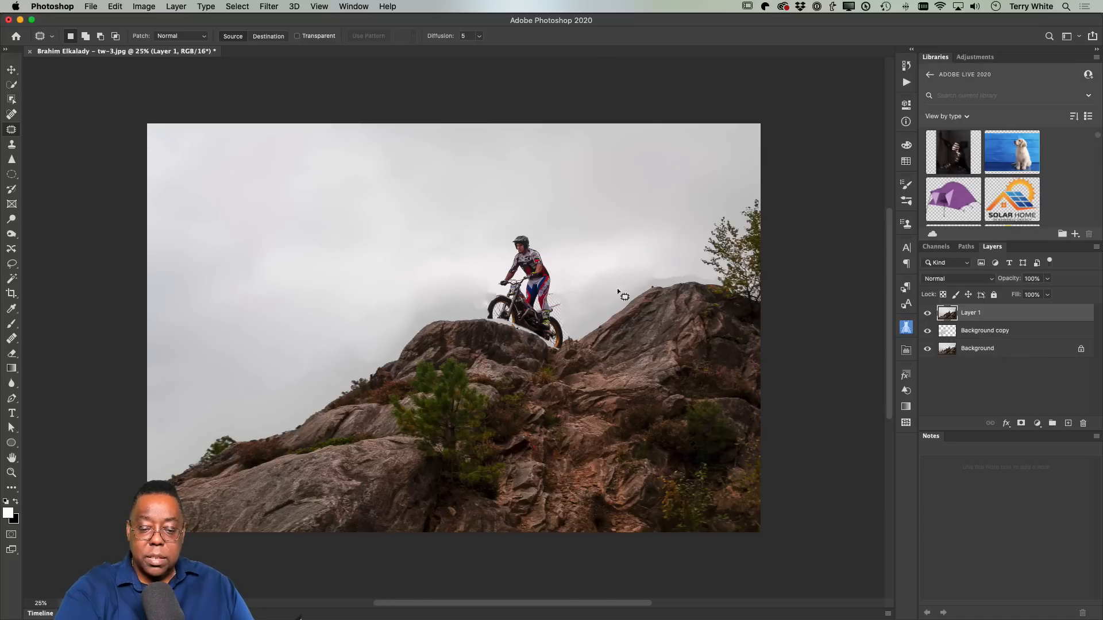
Step: Compare the retouched area around the motorbike with the original photo, leaving Background copy hidden and Layer 1 shown
key("z")
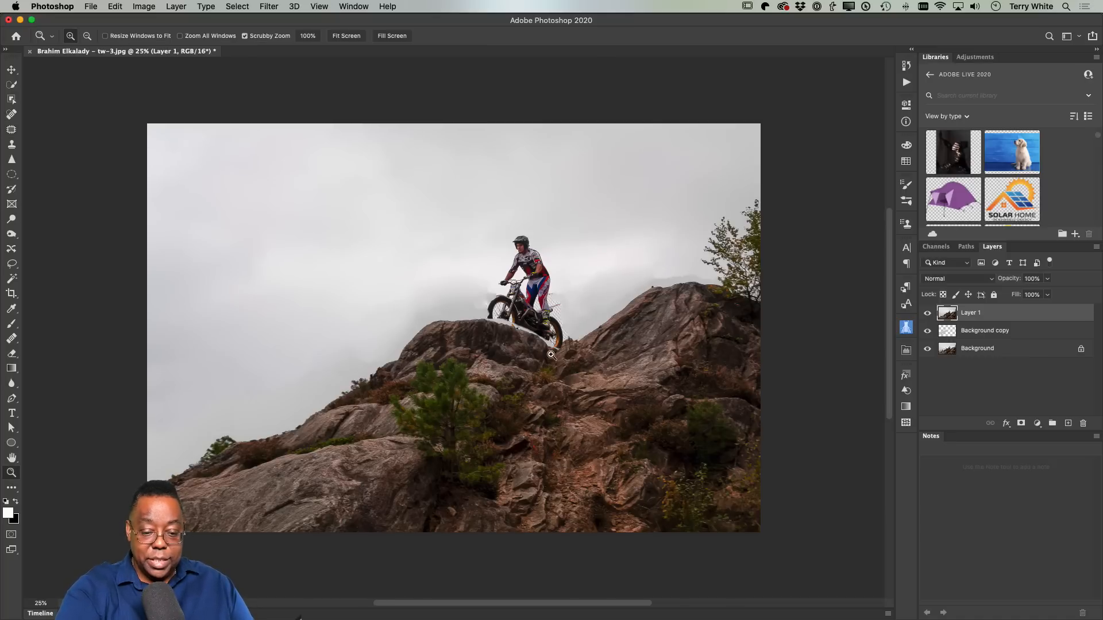
left_click_drag(503, 303, 583, 371)
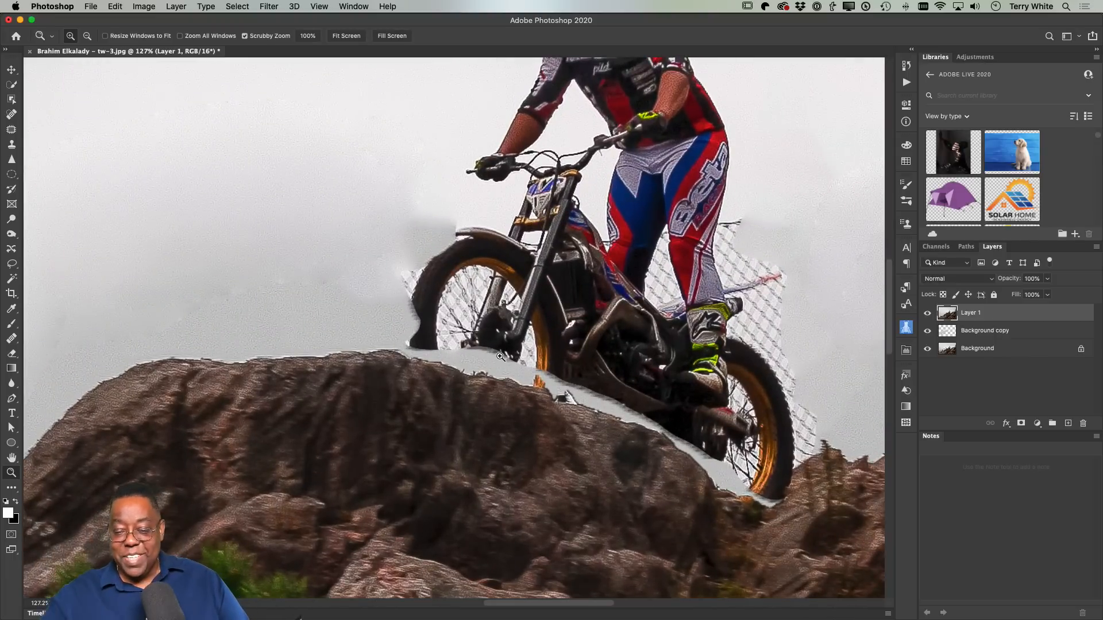
left_click_drag(501, 358, 394, 424)
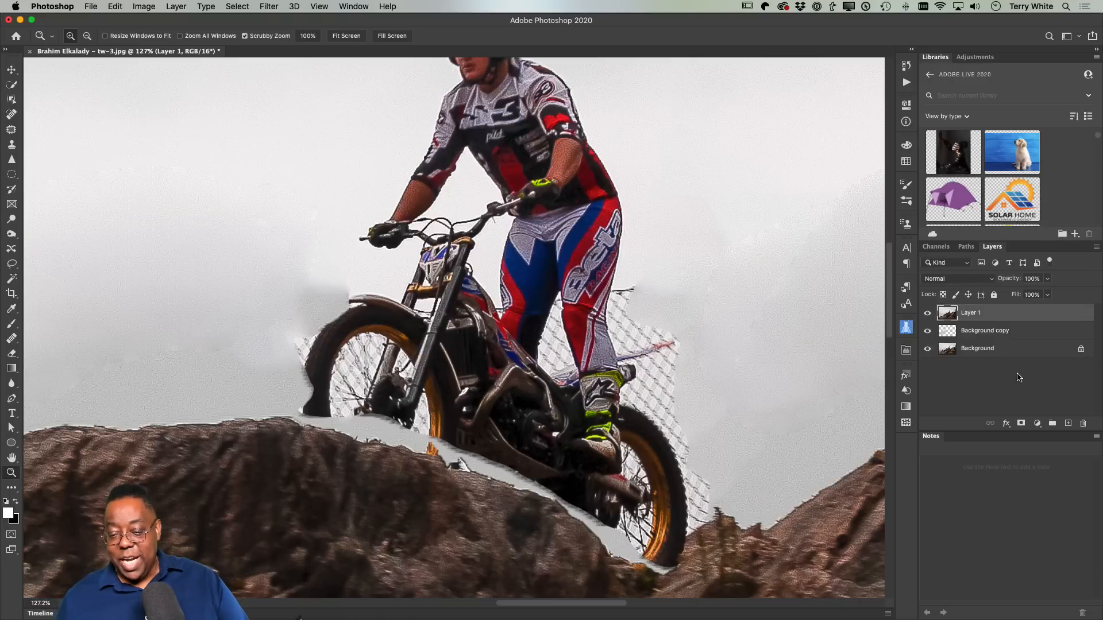
left_click(928, 314)
left_click(928, 331)
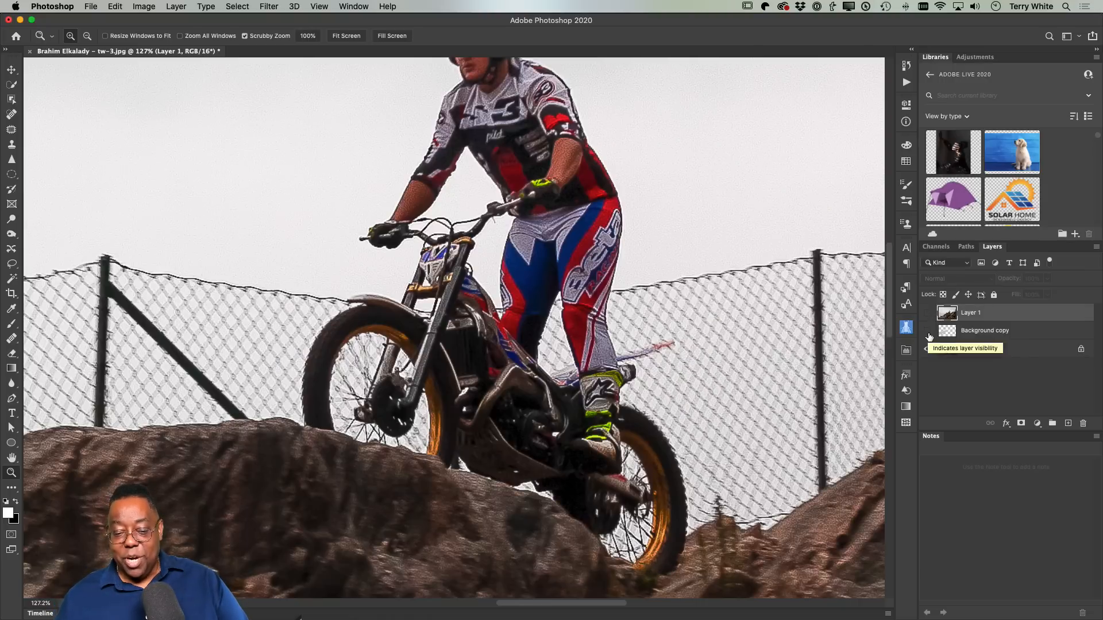
left_click(928, 330)
left_click(927, 315)
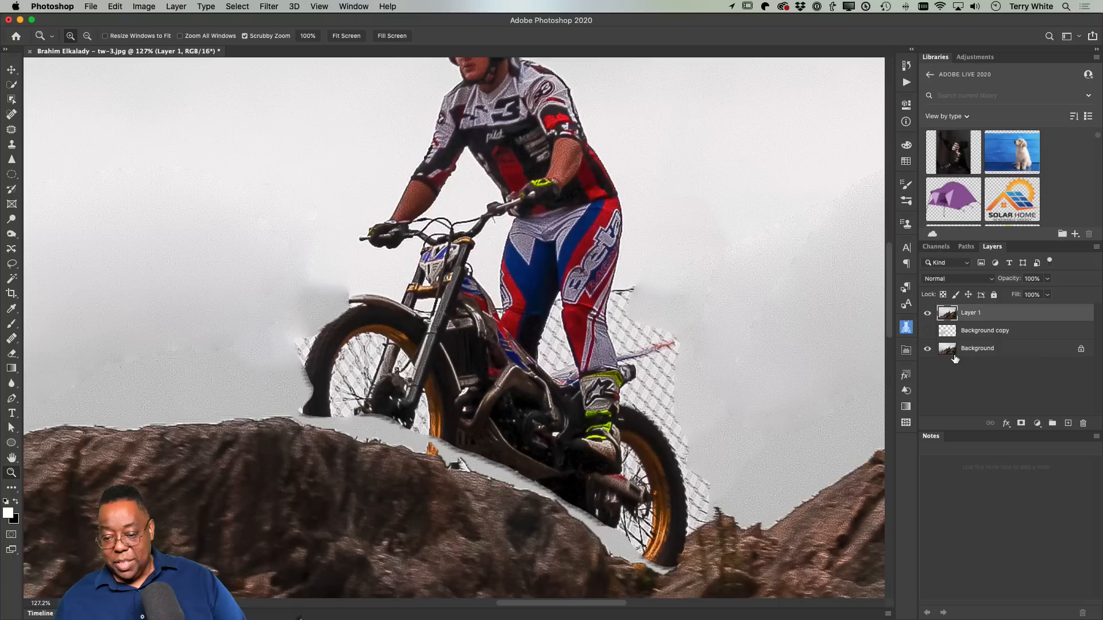
Step: Add a mask to Layer 1, paint black to restore the front tyre and the rock under the bike, and reactivate the layer's image
left_click(1021, 423)
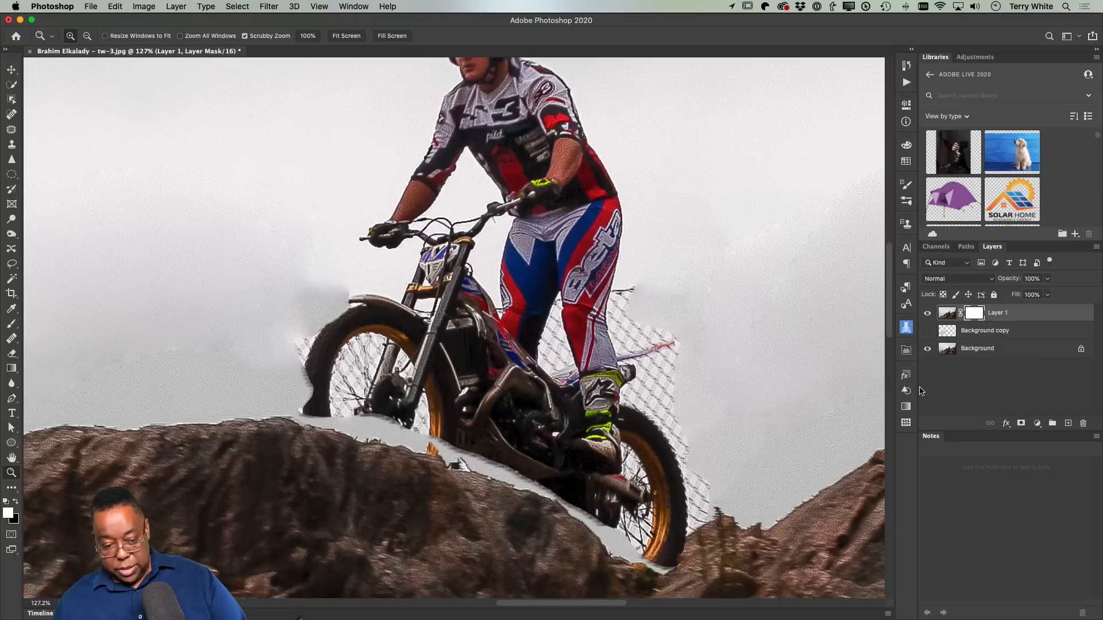
key("b")
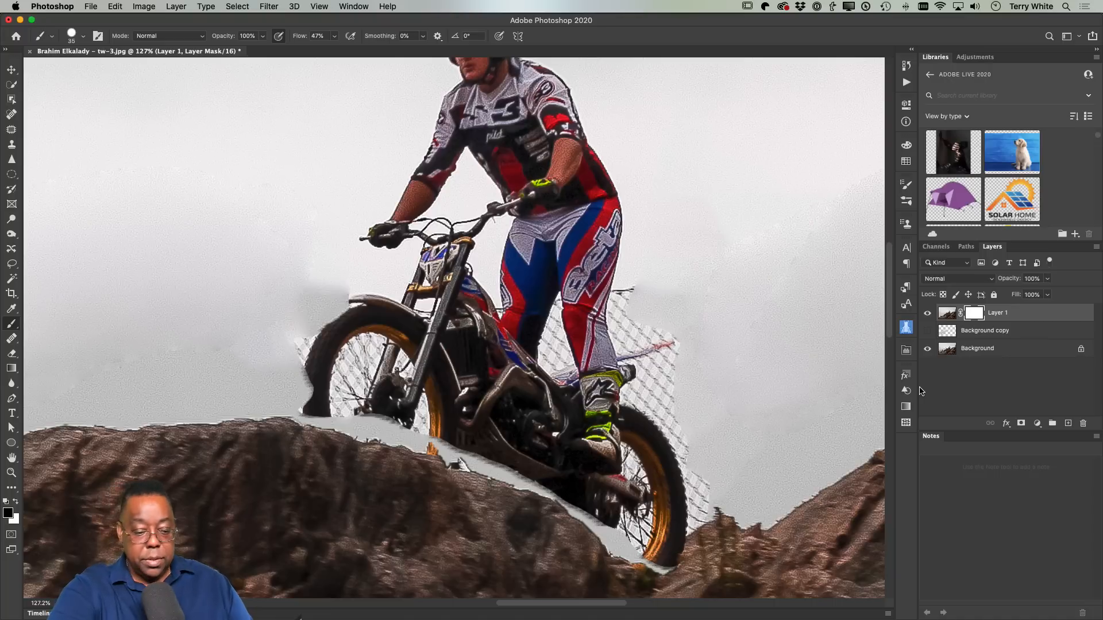
mouse_move(372, 426)
left_mouse_down()
mouse_move(311, 417)
mouse_move(324, 391)
mouse_move(313, 391)
mouse_move(321, 371)
mouse_move(310, 390)
mouse_move(317, 370)
mouse_move(308, 406)
mouse_move(427, 437)
mouse_move(444, 449)
mouse_move(430, 461)
mouse_move(470, 461)
mouse_move(494, 485)
mouse_move(506, 481)
mouse_move(467, 457)
mouse_move(583, 540)
mouse_move(601, 534)
mouse_move(630, 565)
mouse_move(662, 574)
mouse_move(631, 561)
mouse_move(604, 513)
mouse_move(564, 510)
mouse_move(541, 471)
mouse_move(509, 480)
left_mouse_up()
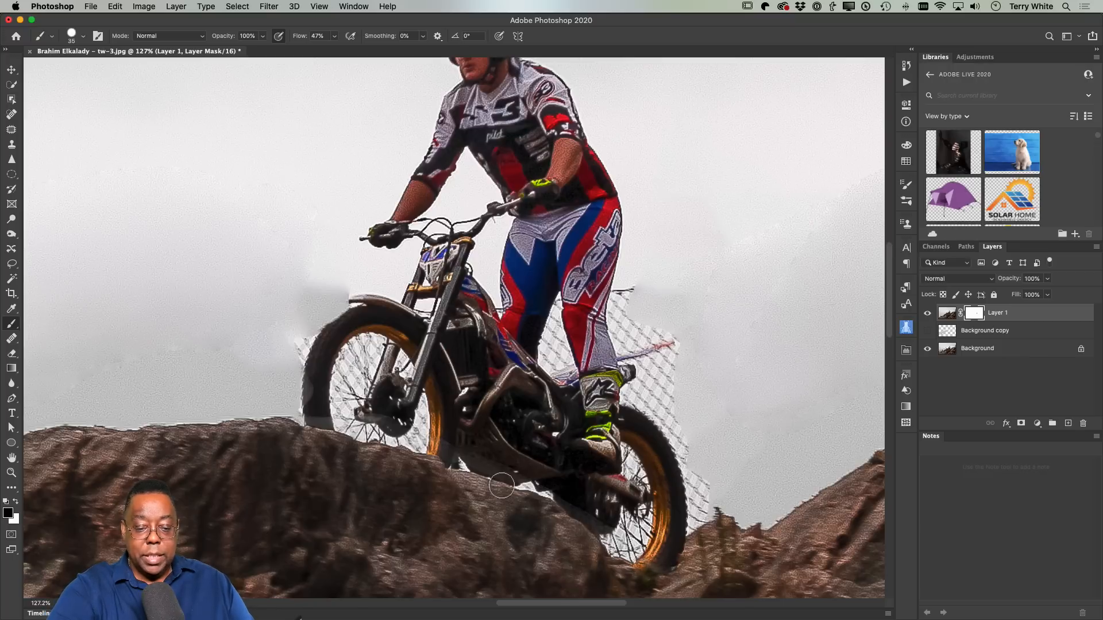
mouse_move(351, 313)
left_mouse_down()
mouse_move(331, 331)
mouse_move(357, 299)
mouse_move(327, 329)
mouse_move(345, 298)
mouse_move(319, 323)
mouse_move(314, 409)
left_mouse_up()
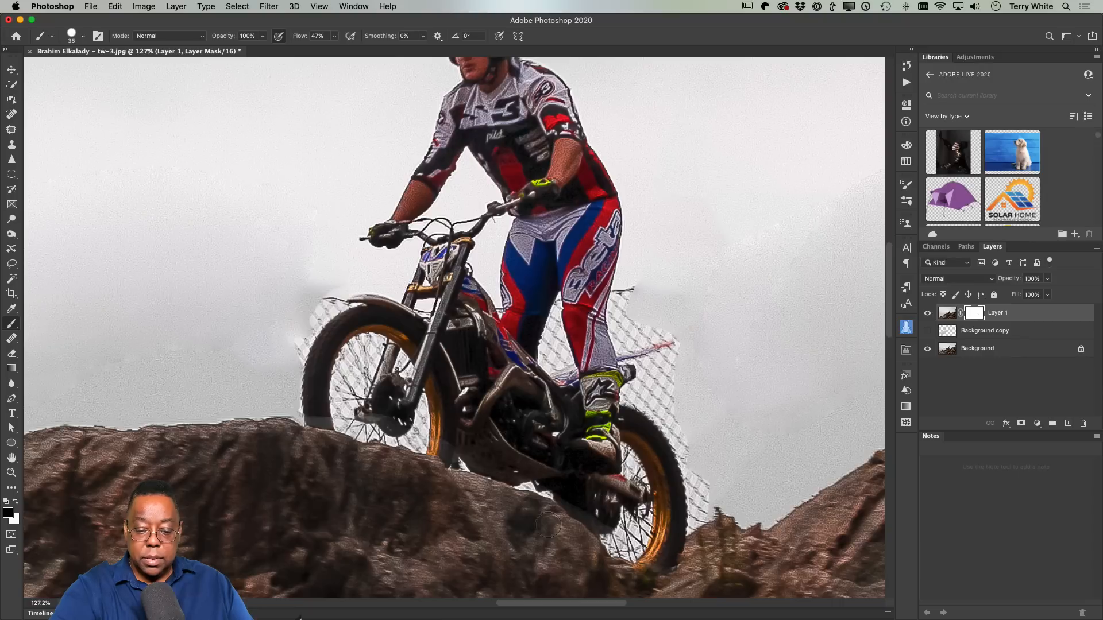
left_click(946, 315)
key("x")
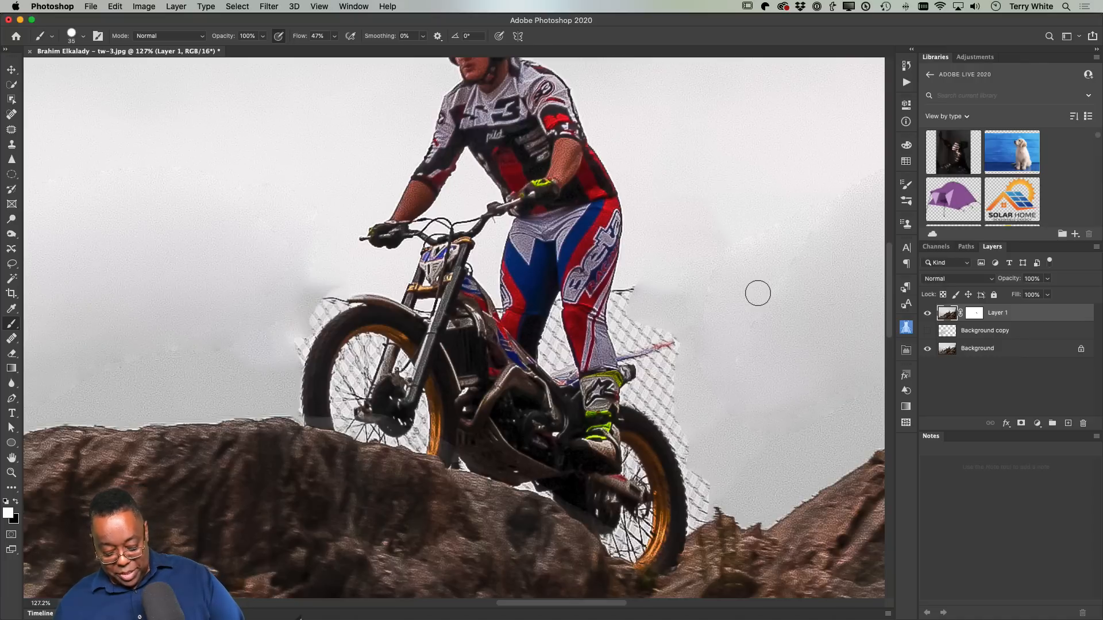
Step: Try selecting the rider and motorbike with Select Subject, and clear the selection
key("s")
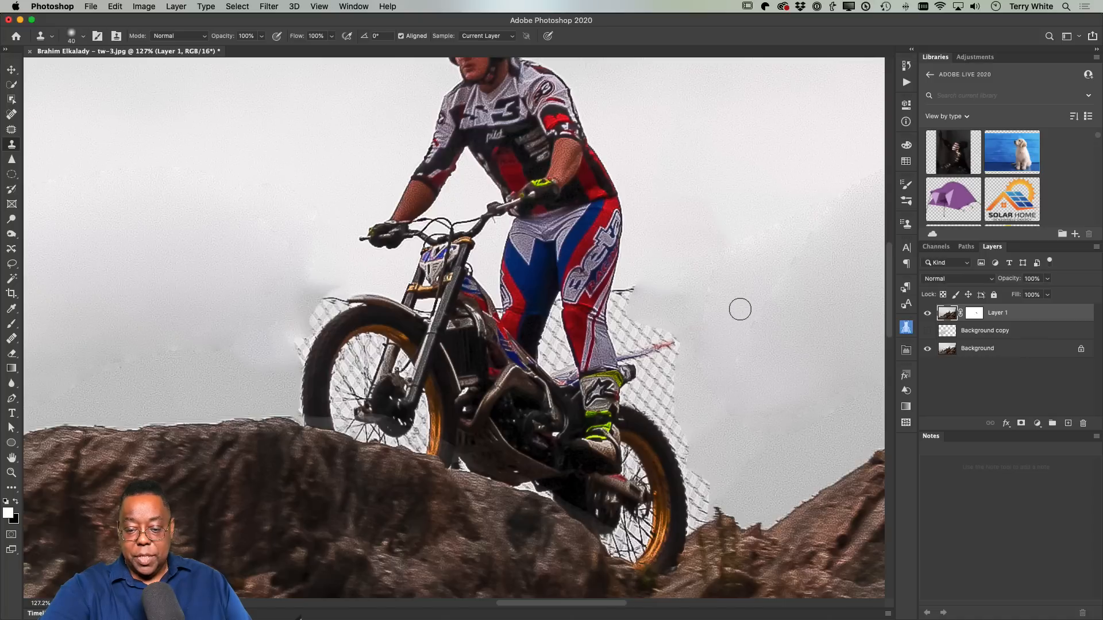
key("z")
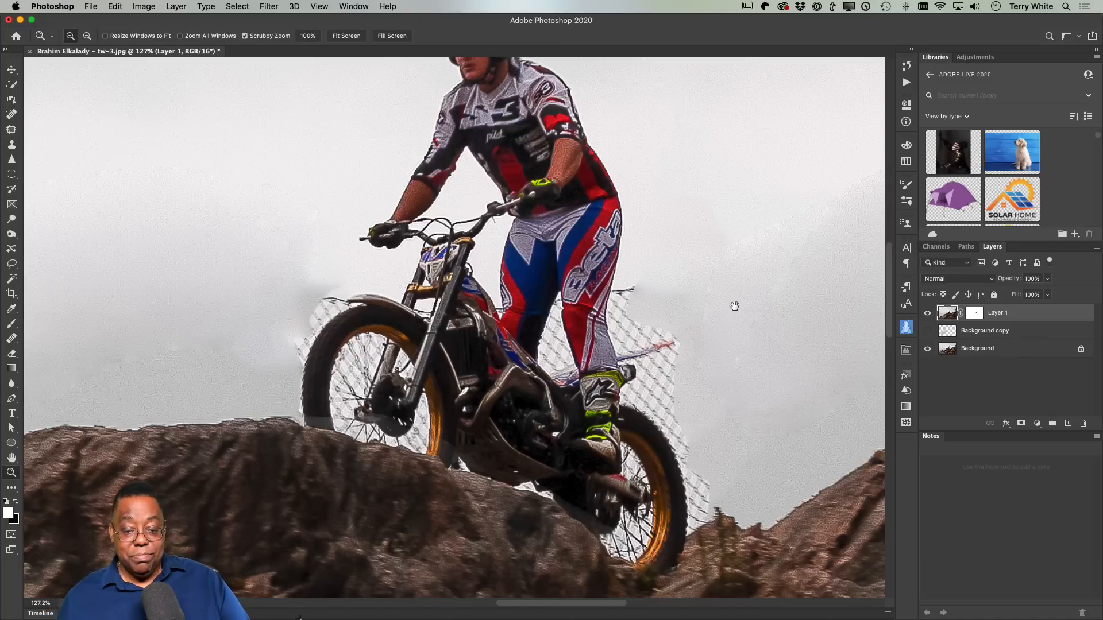
scroll(734, 306, "up", 4)
scroll(734, 306, "right", 2)
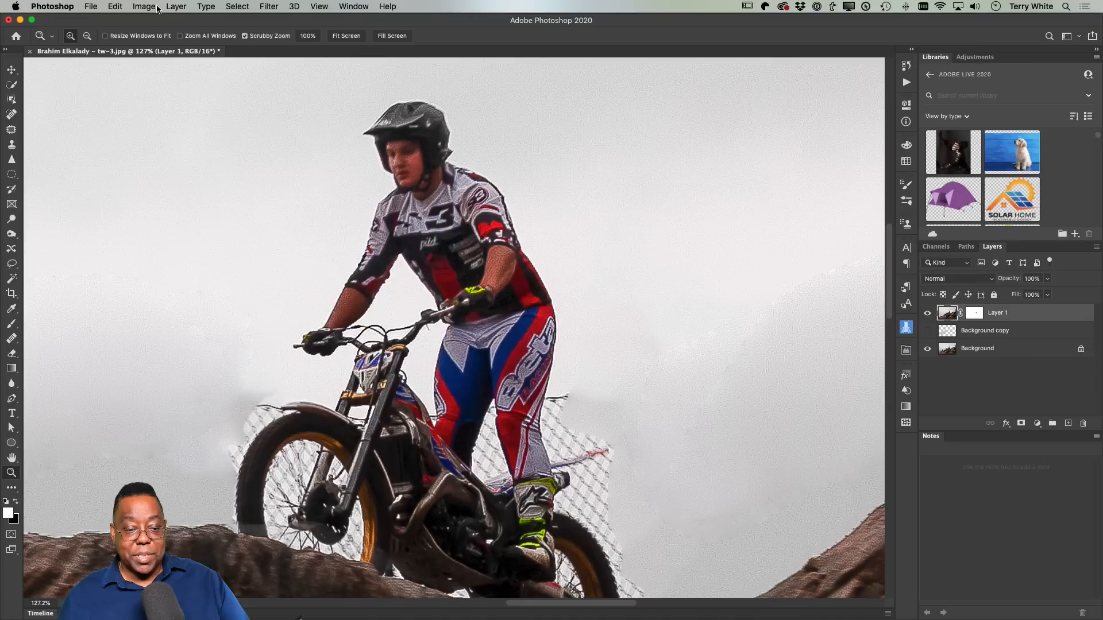
left_click(182, 5)
mouse_move(237, 6)
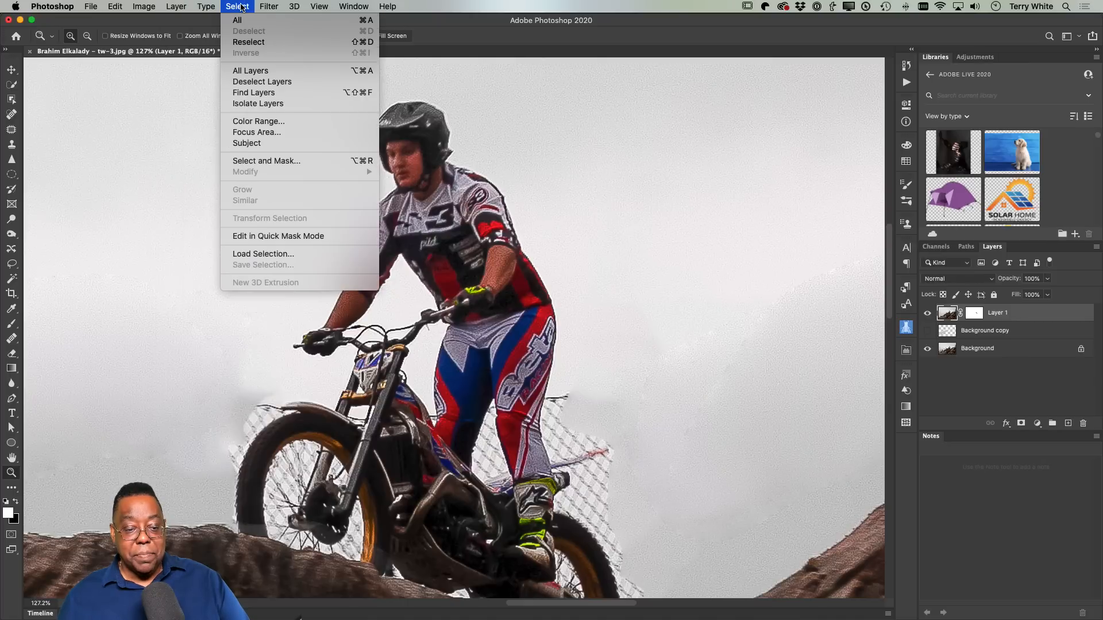
left_click(255, 146)
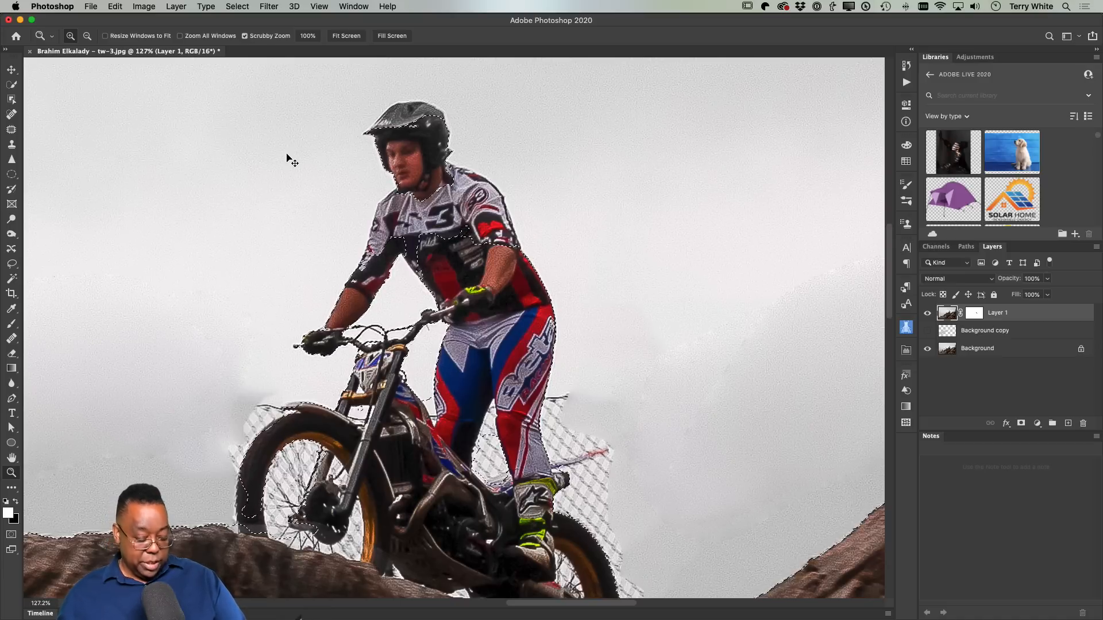
key("super+d")
Step: Select the rider and motorbike with the Object Selection tool in Rectangle mode, framing them from helmet to rear wheel
left_click(12, 100)
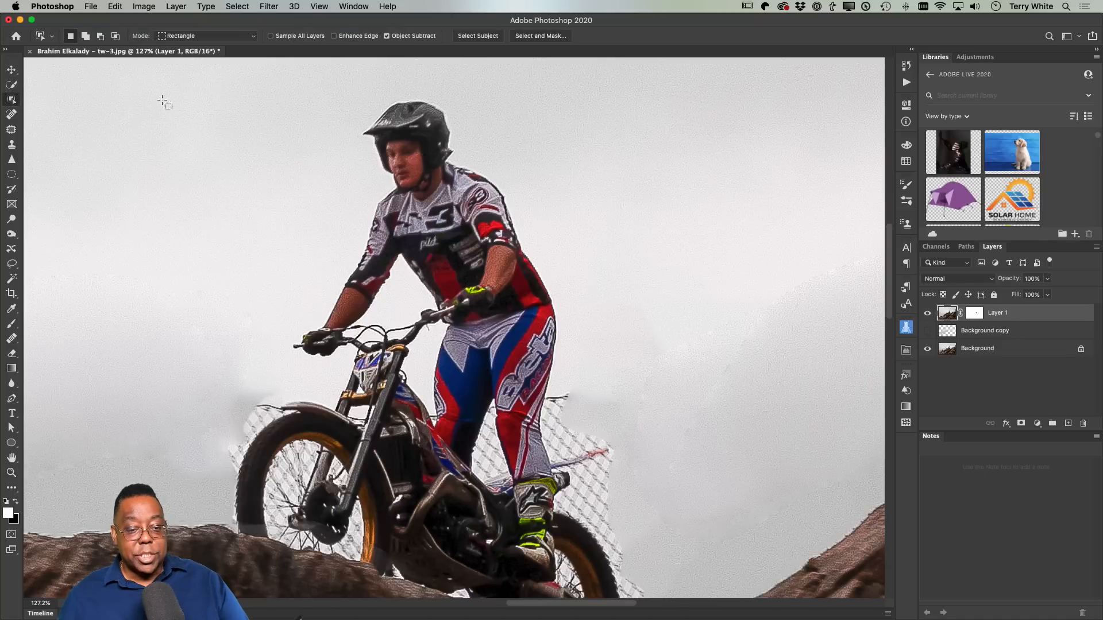
left_click_drag(251, 82, 630, 596)
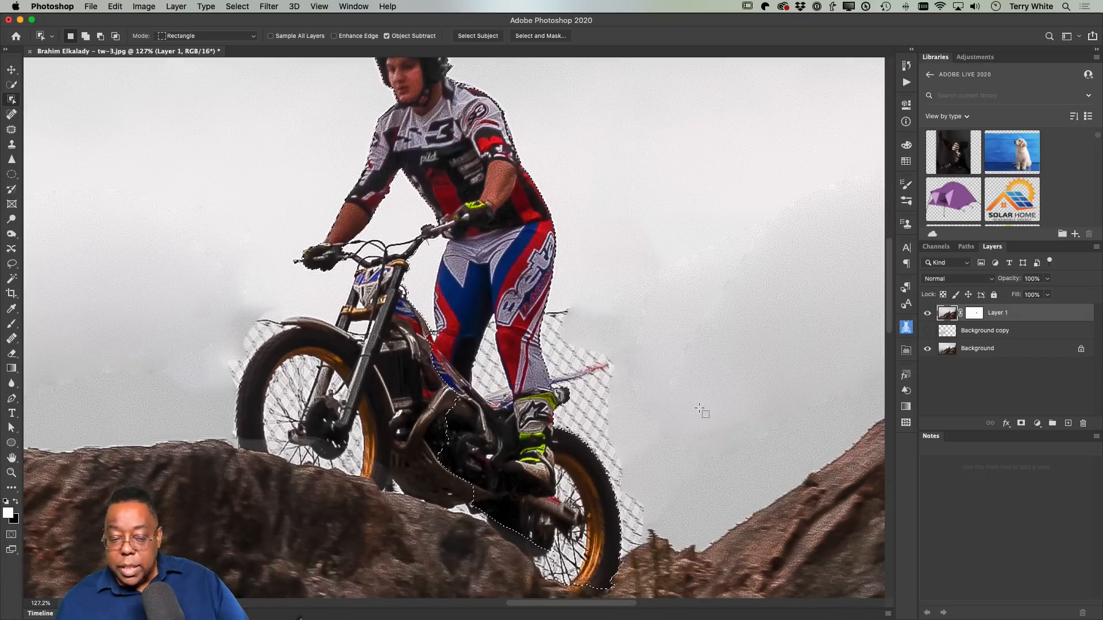
scroll(633, 394, "up", 2)
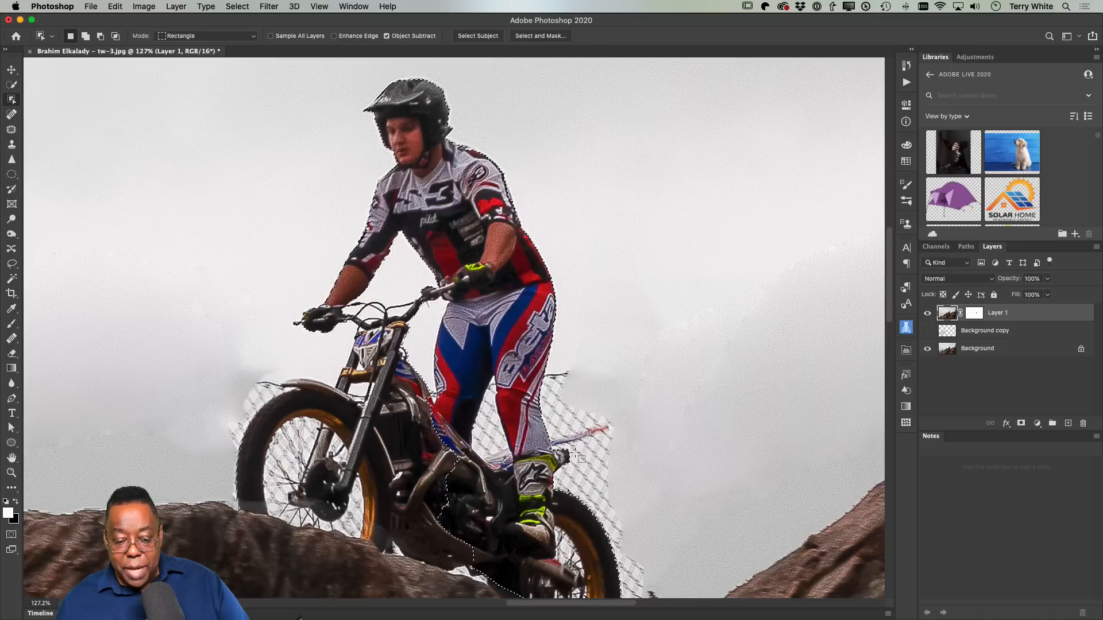
scroll(676, 376, "down", 3)
scroll(675, 380, "right", 2)
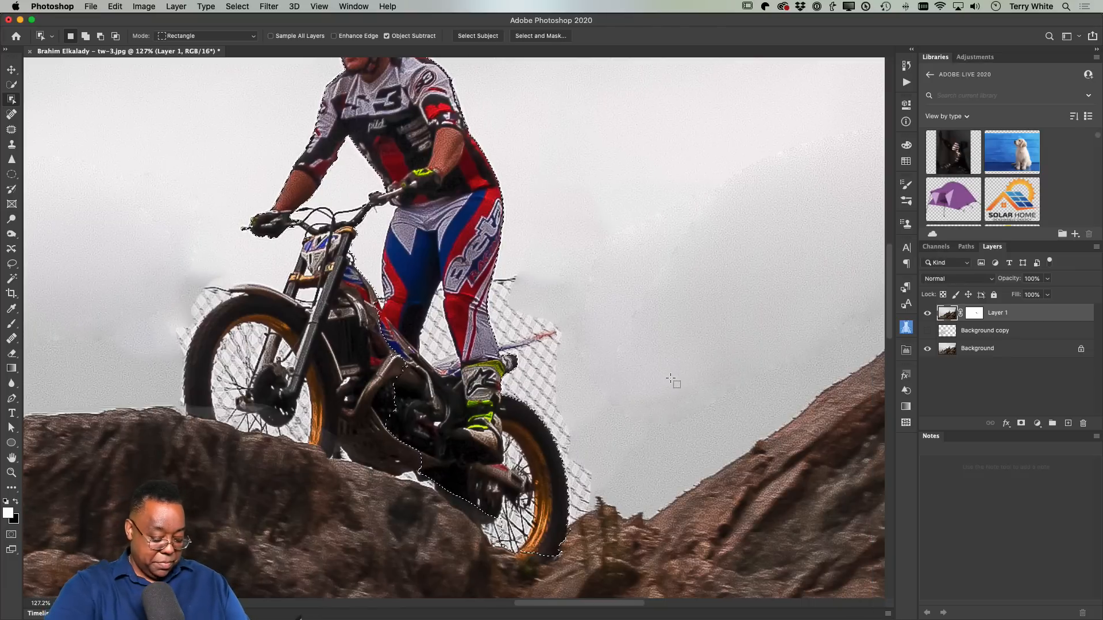
Step: Try cloning clean sky over the fence behind the rider's leg with a size 100 Clone Stamp, and invert the selection
key("s")
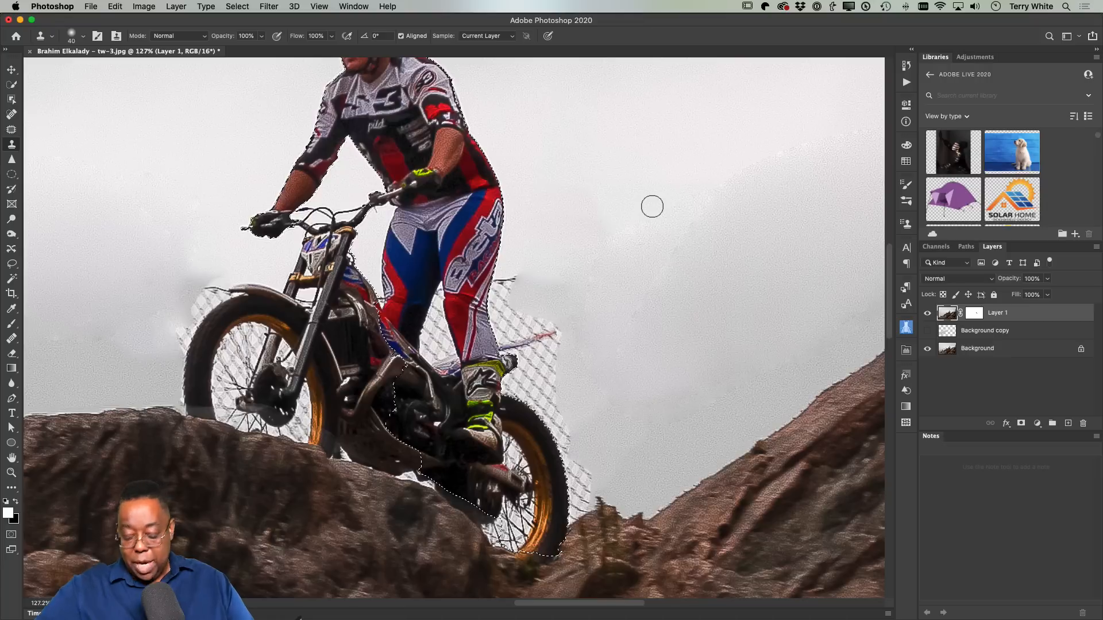
key("bracketright")
key("bracketright")
key("bracketright")
key("bracketright")
key("bracketright")
key("bracketright")
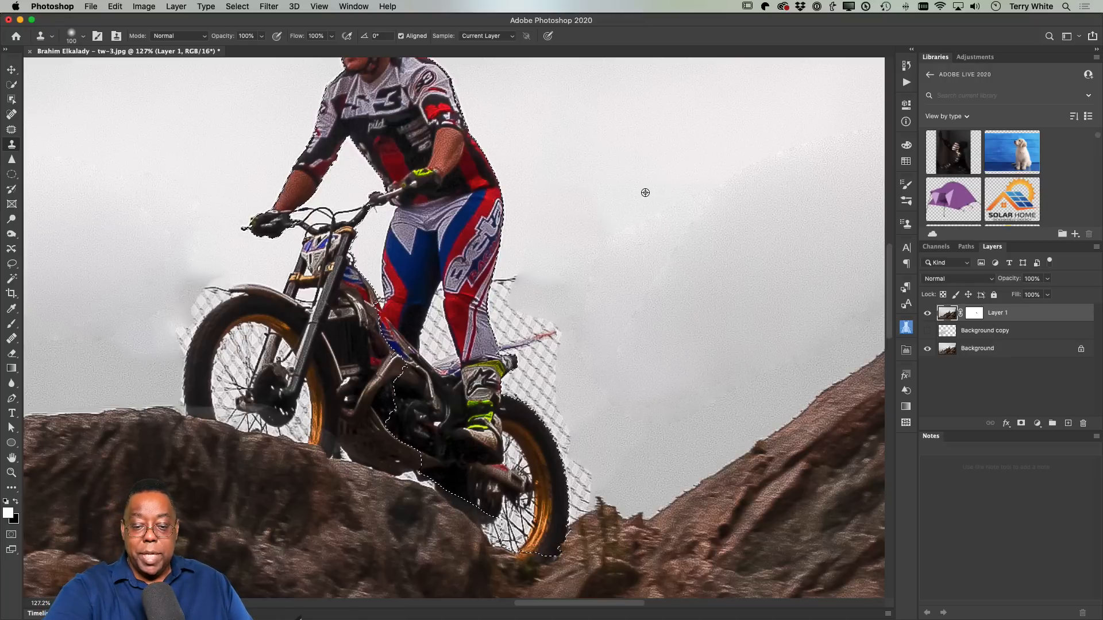
left_click(652, 231, "alt")
mouse_move(537, 294)
left_mouse_down()
mouse_move(537, 330)
mouse_move(523, 268)
left_mouse_up()
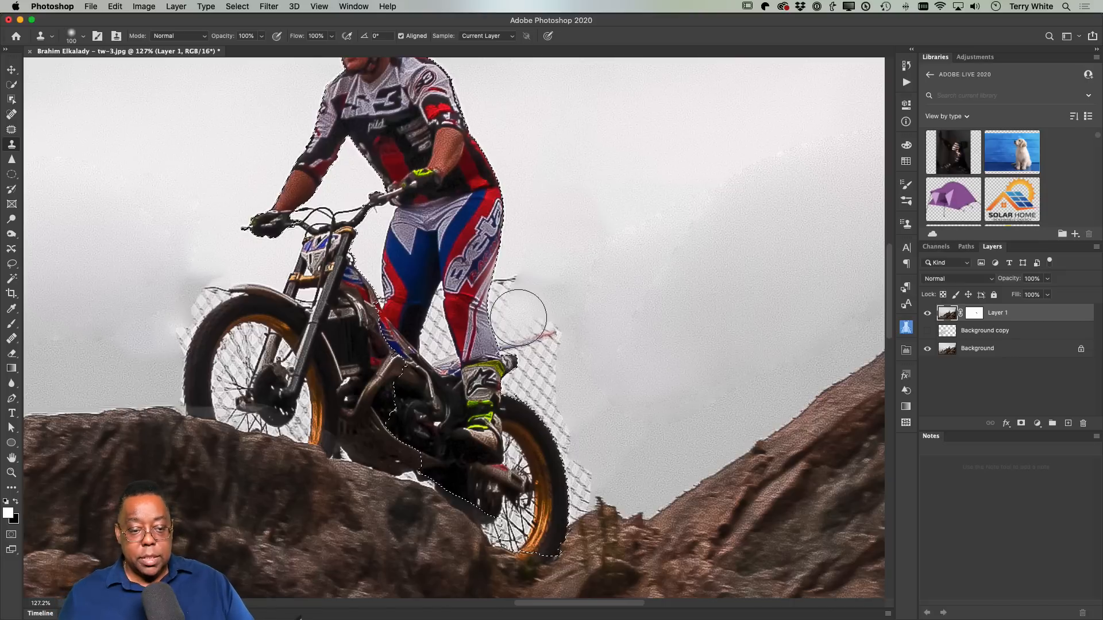
left_click(237, 6)
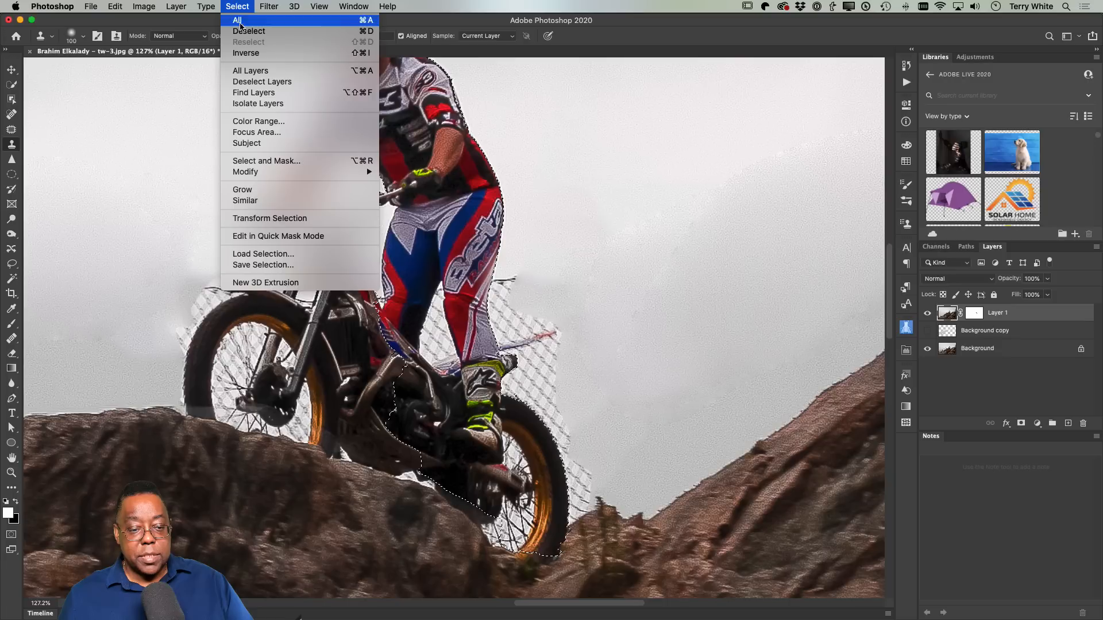
left_click(241, 53)
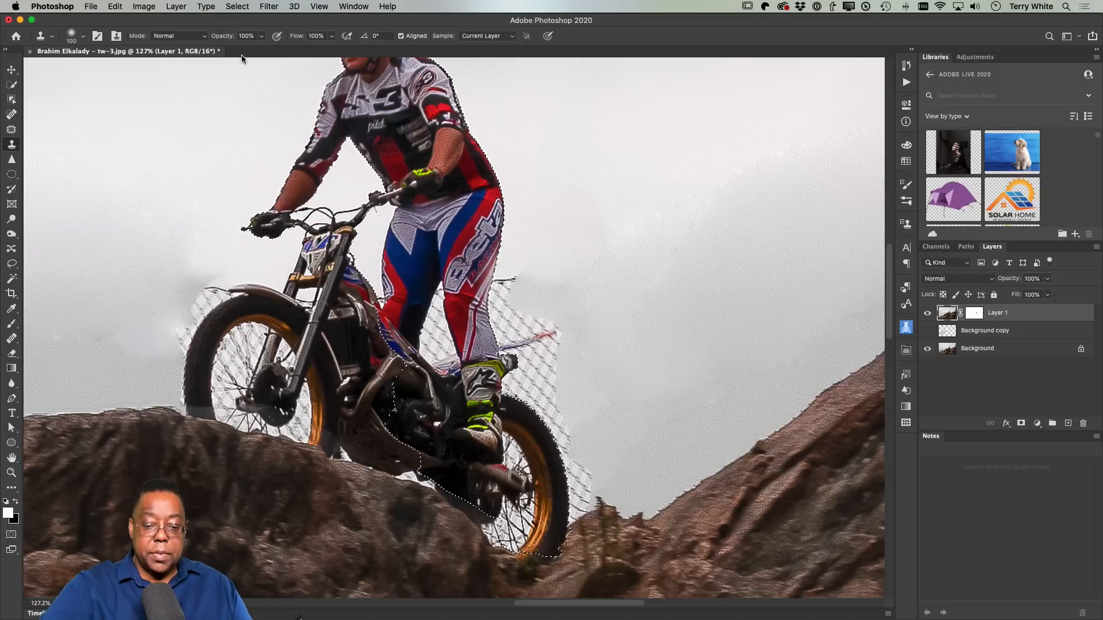
Step: Clone clean sky over the fence behind the rider's leg and rear wheel, and undo the stroke that spills onto the trousers
mouse_move(543, 289)
left_mouse_down()
mouse_move(523, 309)
mouse_move(518, 274)
mouse_move(505, 307)
mouse_move(544, 380)
left_mouse_up()
mouse_move(583, 469)
left_mouse_down()
mouse_move(578, 405)
mouse_move(543, 350)
mouse_move(544, 221)
mouse_move(531, 240)
mouse_move(519, 232)
mouse_move(495, 329)
mouse_move(453, 330)
mouse_move(447, 346)
mouse_move(464, 310)
mouse_move(501, 280)
left_mouse_up()
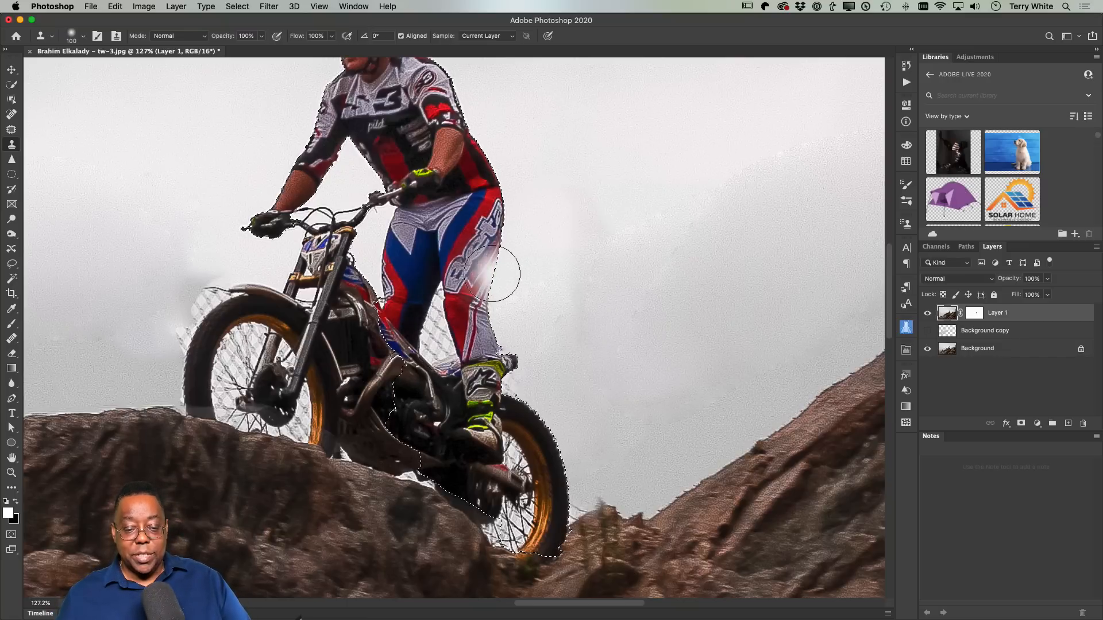
key("super+z")
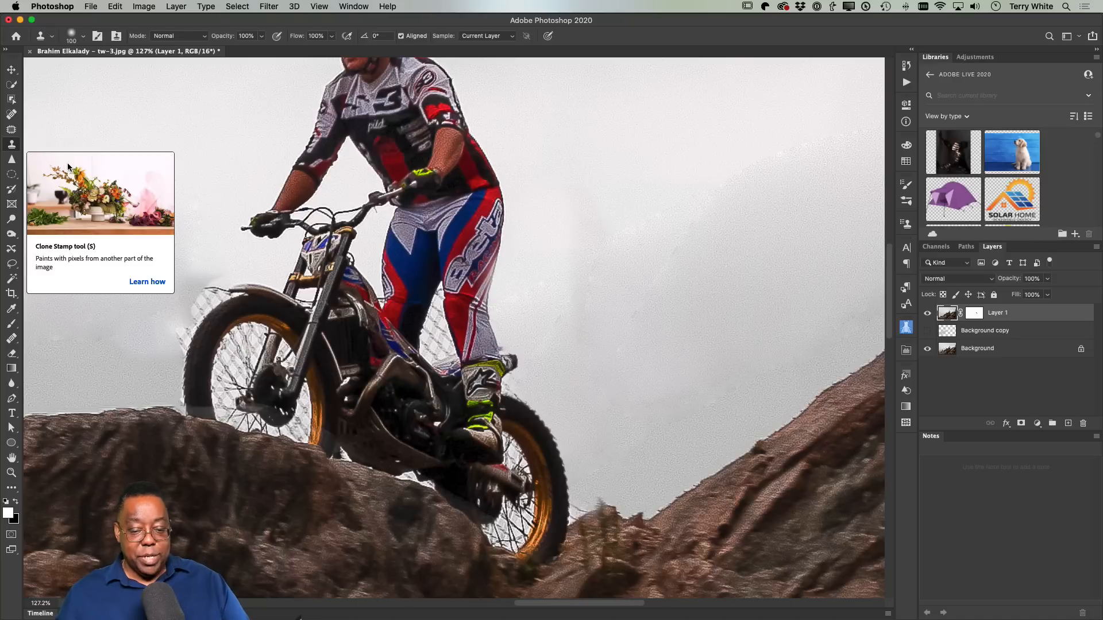
Step: Select the front wheel and motorbike body with the Quick Selection tool at brush size 60, and invert the selection
left_click(12, 85)
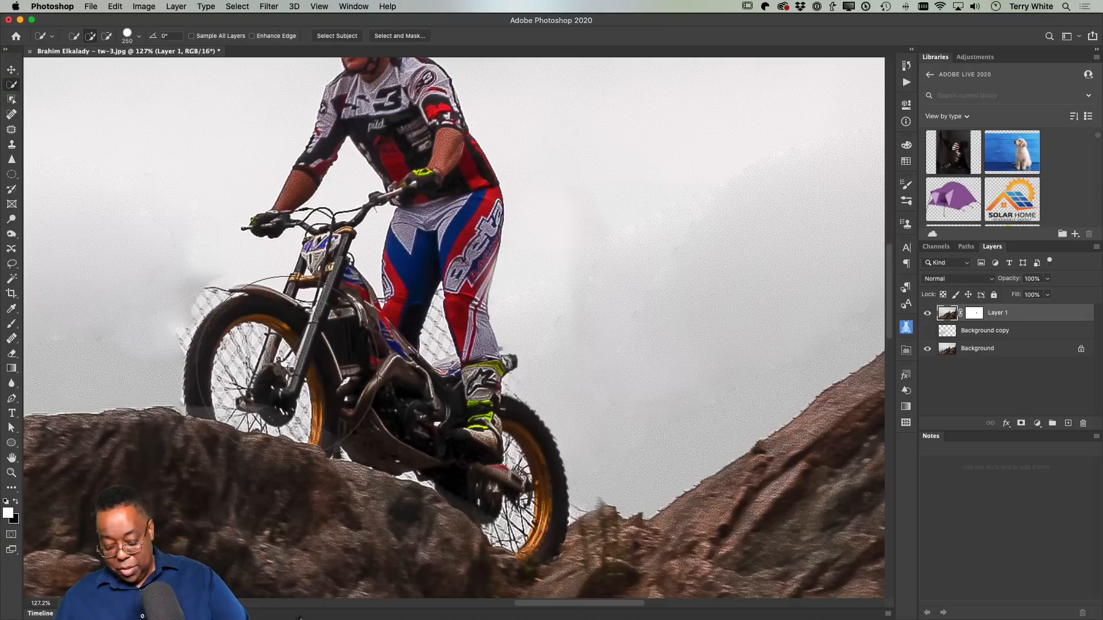
key("bracketleft")
key("bracketleft")
key("bracketleft")
key("bracketleft")
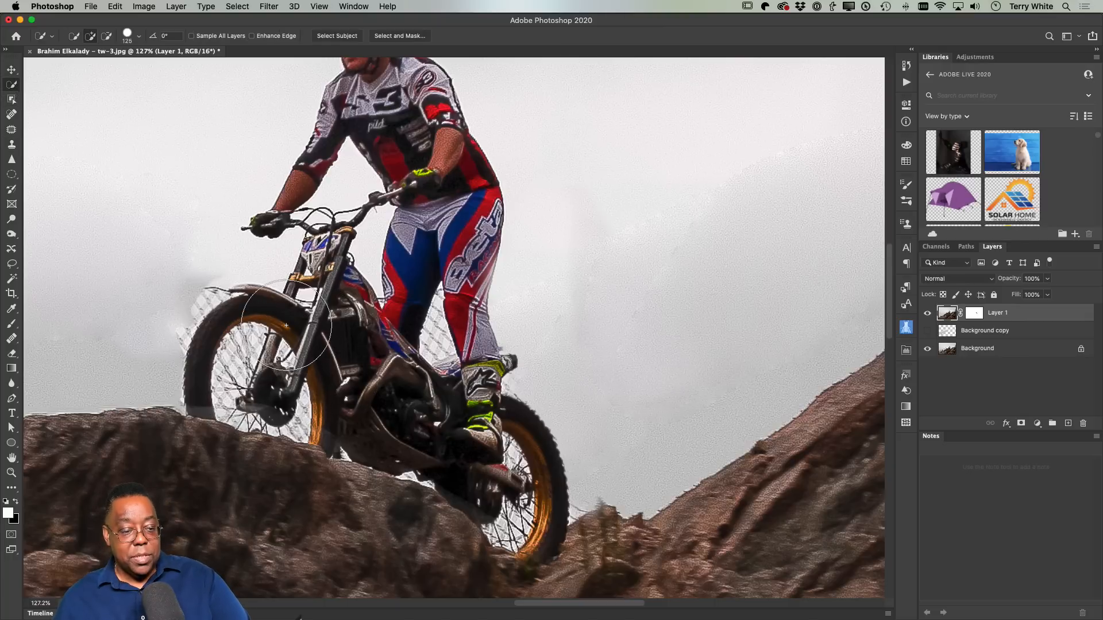
key("bracketleft")
key("bracketleft")
key("bracketleft")
key("bracketleft")
key("bracketleft")
mouse_move(271, 325)
left_mouse_down()
mouse_move(242, 323)
mouse_move(198, 384)
mouse_move(207, 368)
mouse_move(201, 382)
mouse_move(284, 402)
mouse_move(311, 364)
mouse_move(483, 459)
left_mouse_up()
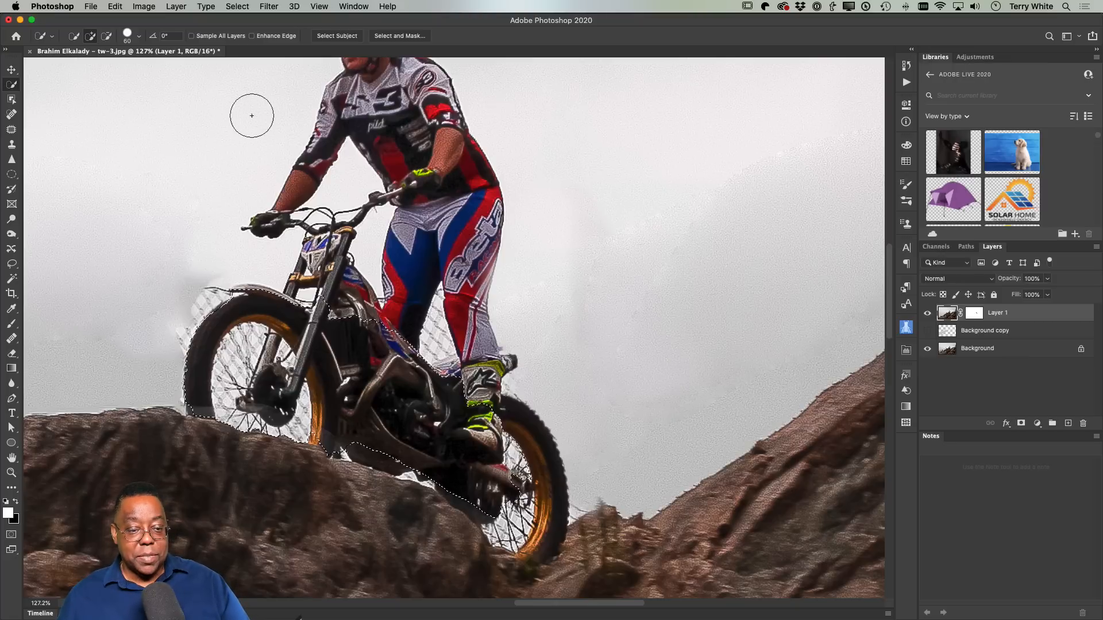
left_click(237, 6)
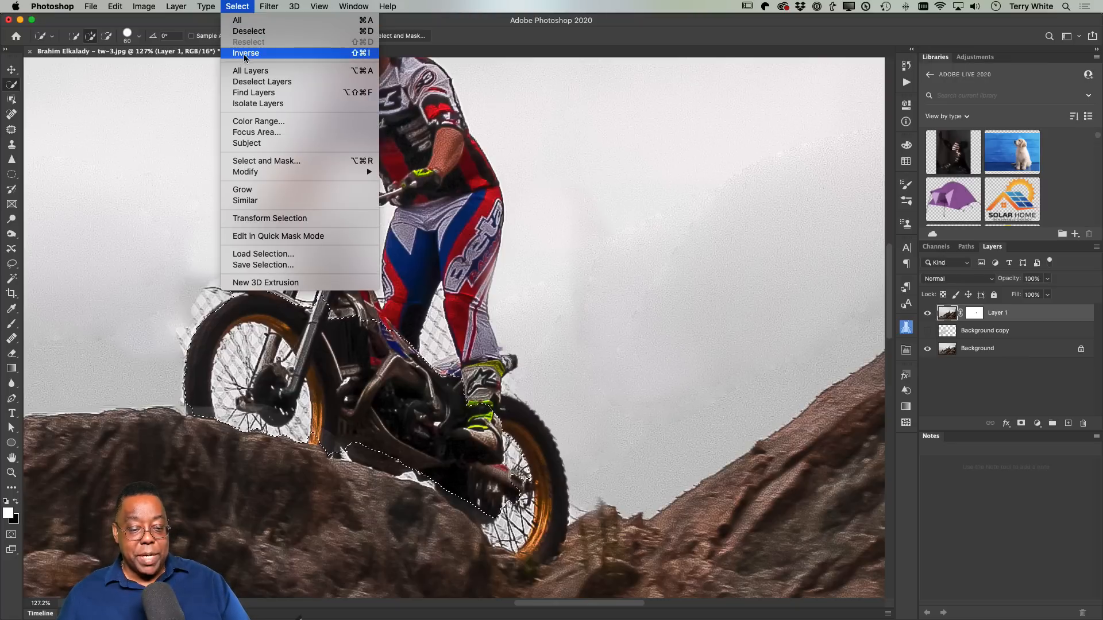
left_click(245, 54)
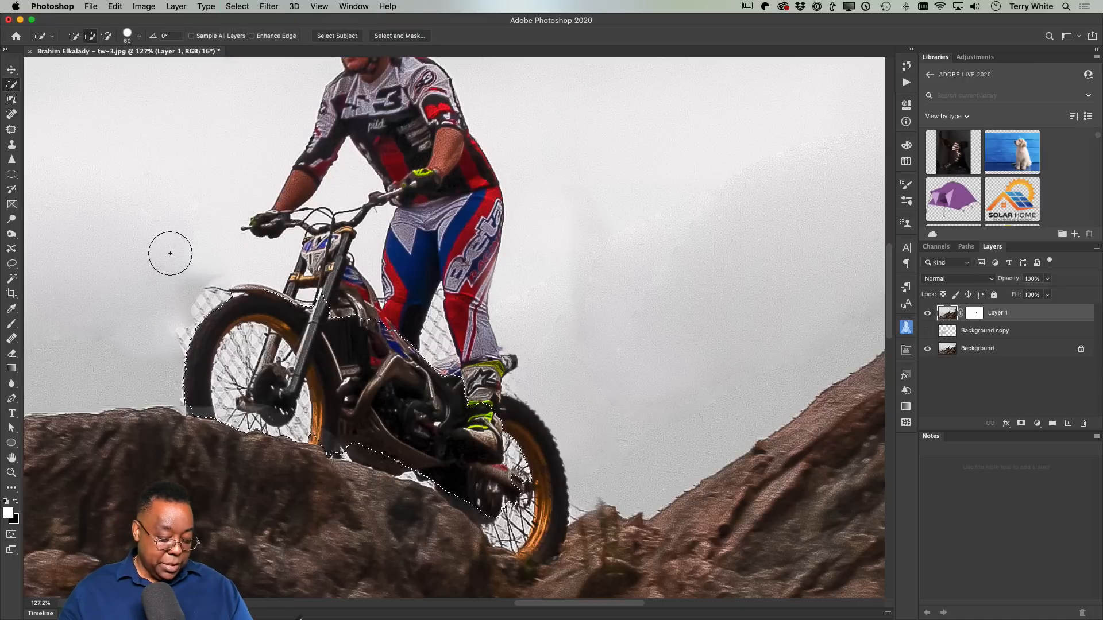
Step: Clone nearby clean sky over the fence remnants around the outer edge of the front wheel with a size 45 Clone Stamp
key("s")
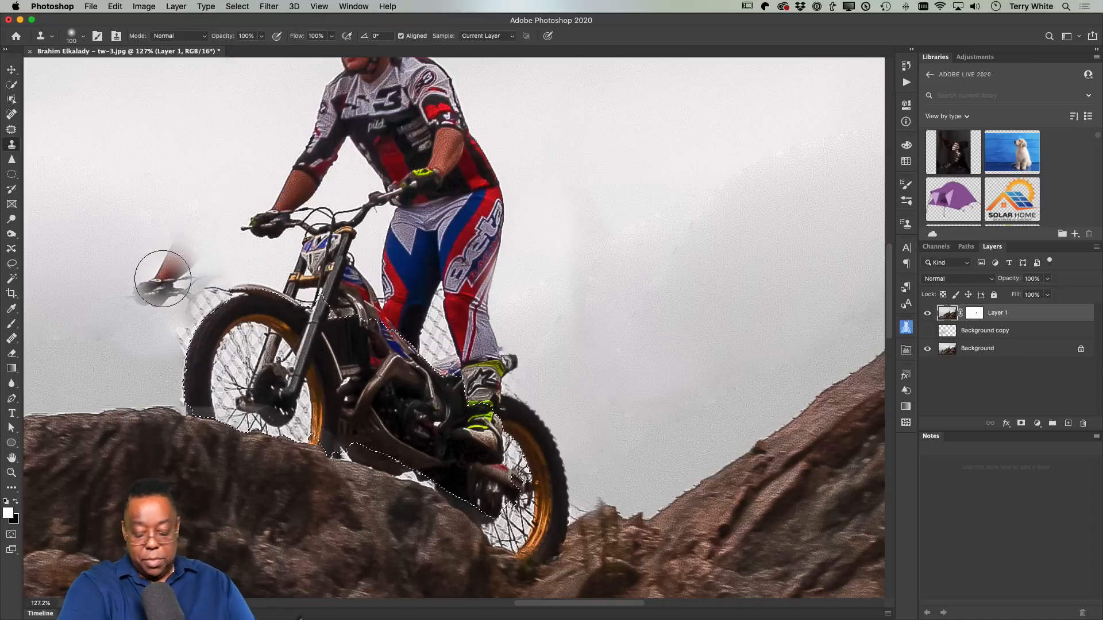
key("bracketleft")
key("bracketleft")
key("bracketleft")
key("bracketleft")
key("bracketleft")
key("bracketleft")
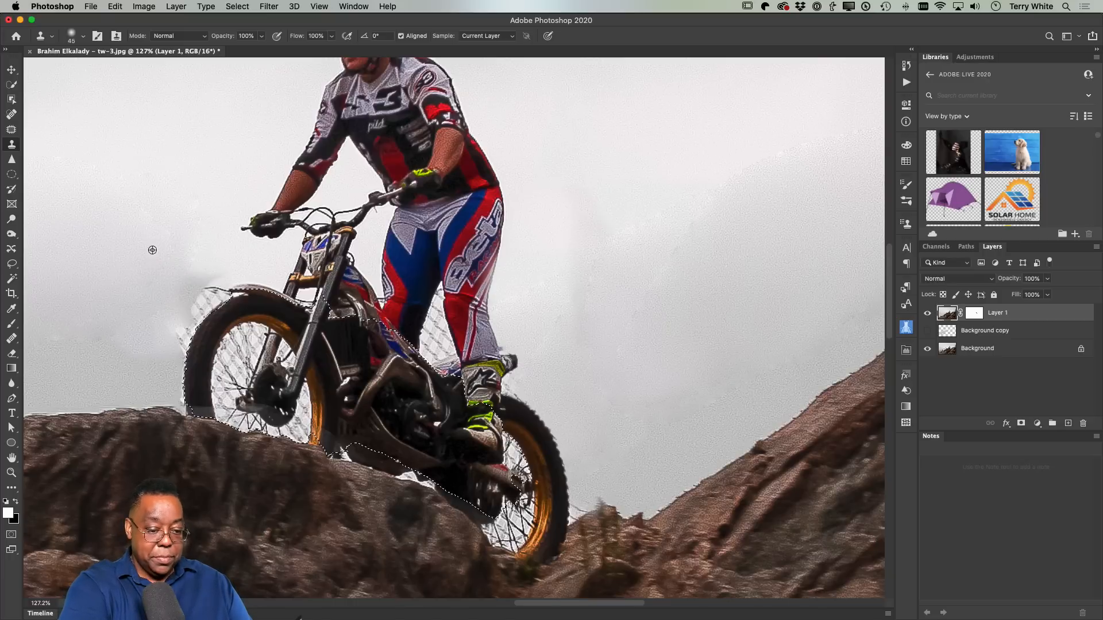
left_click(153, 250, "alt")
left_click_drag(214, 278, 173, 329)
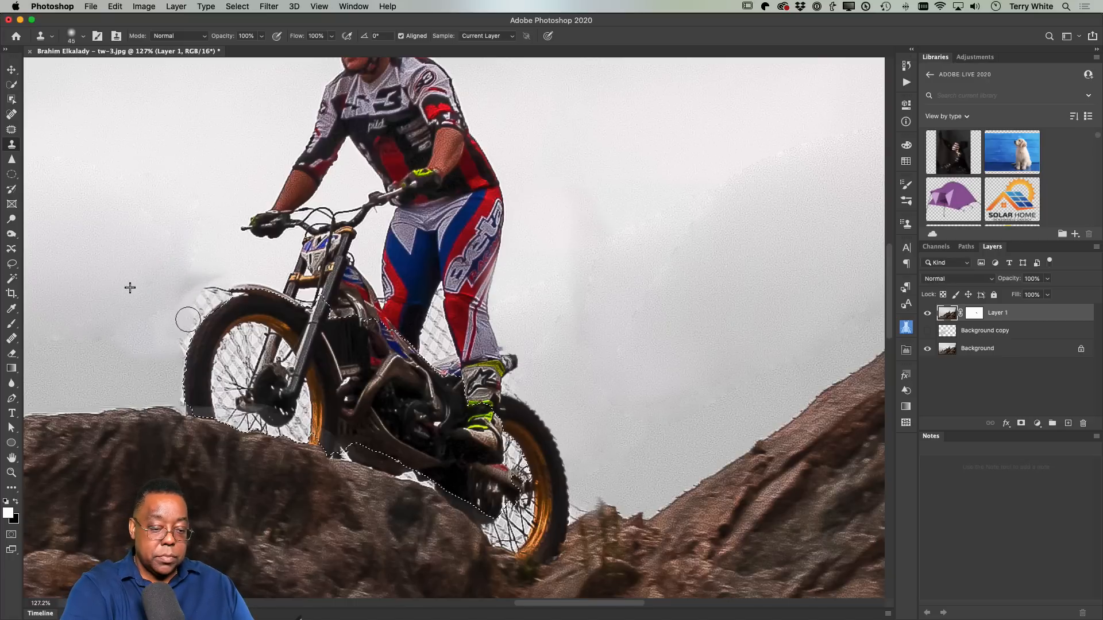
left_click(140, 214, "alt")
mouse_move(183, 287)
left_mouse_down()
mouse_move(214, 295)
mouse_move(203, 312)
mouse_move(218, 293)
mouse_move(194, 316)
left_mouse_up()
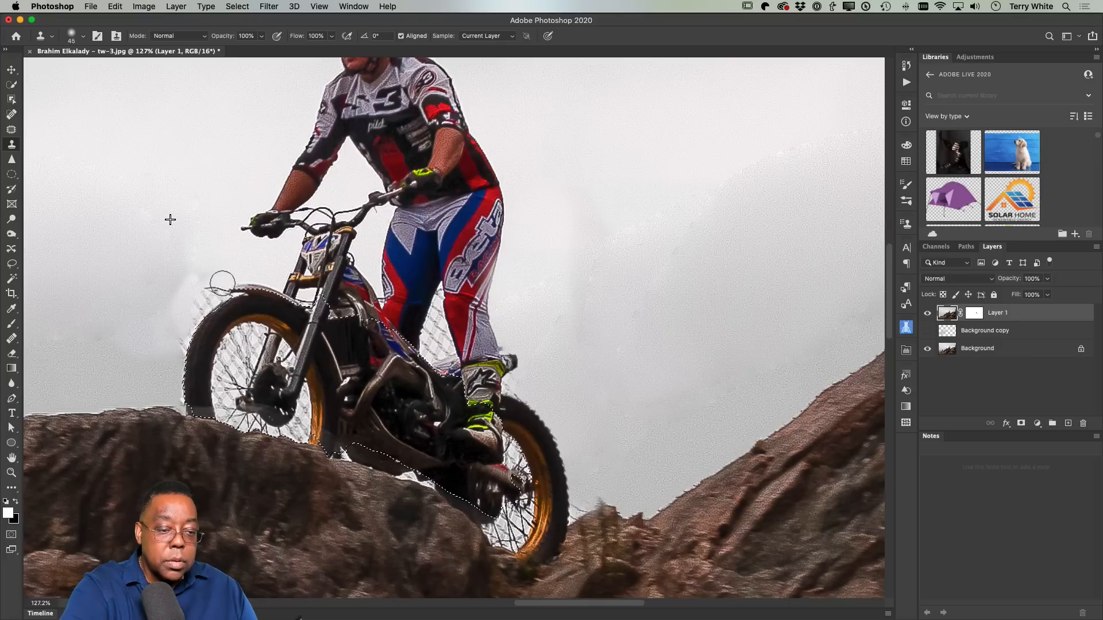
mouse_move(215, 298)
left_mouse_down()
mouse_move(237, 316)
mouse_move(191, 329)
mouse_move(176, 370)
left_mouse_up()
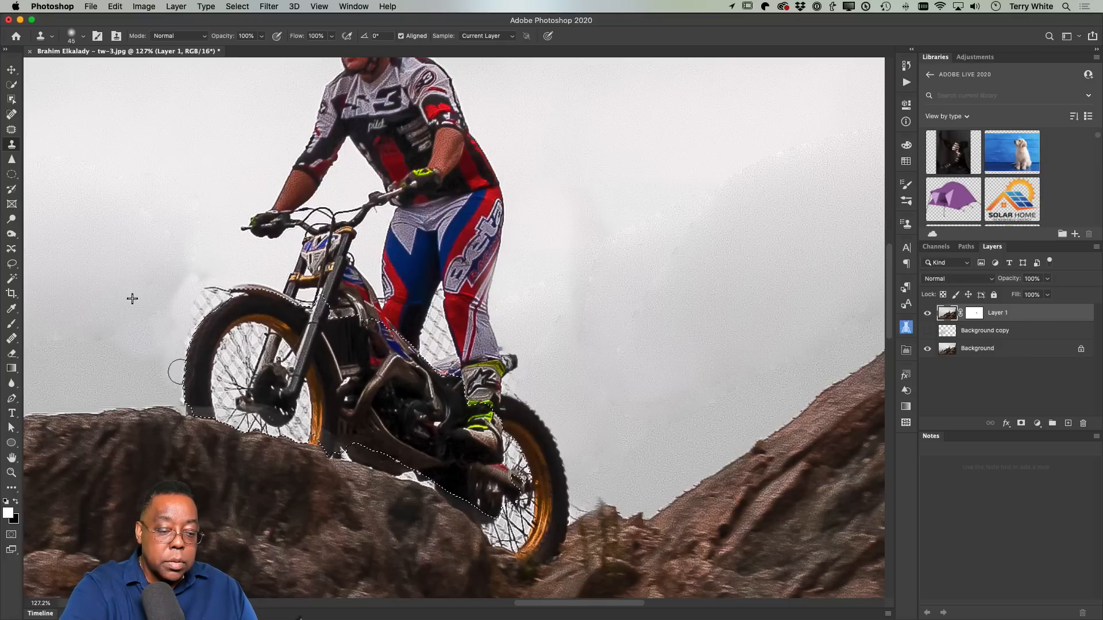
mouse_move(205, 308)
left_mouse_down()
mouse_move(184, 253)
mouse_move(148, 301)
mouse_move(195, 293)
left_mouse_up()
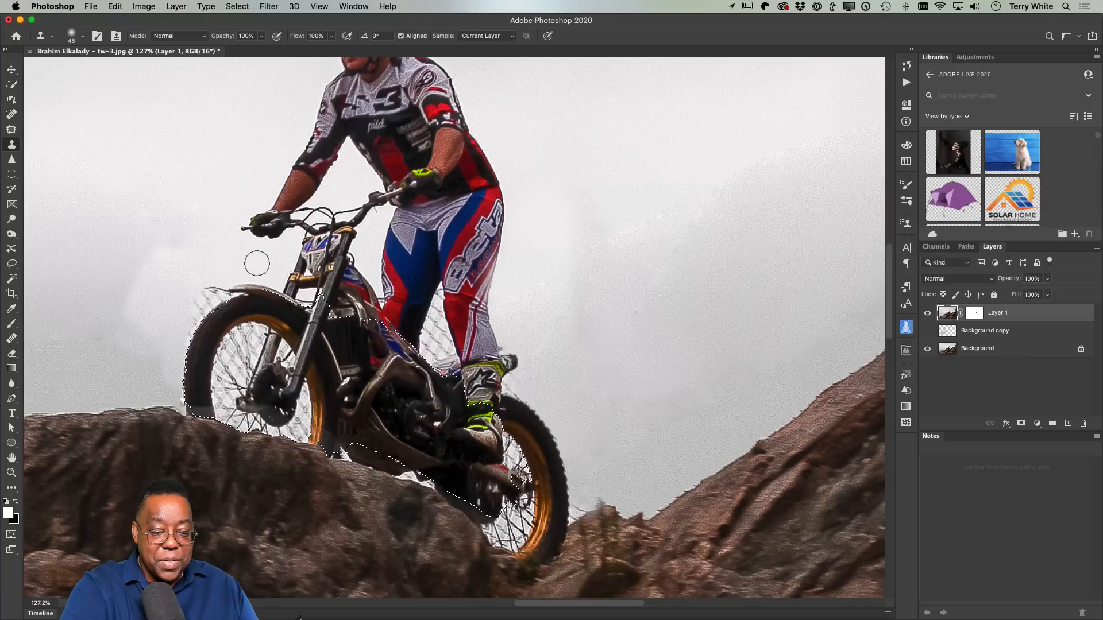
mouse_move(257, 259)
left_mouse_down()
mouse_move(214, 271)
mouse_move(195, 301)
left_mouse_up()
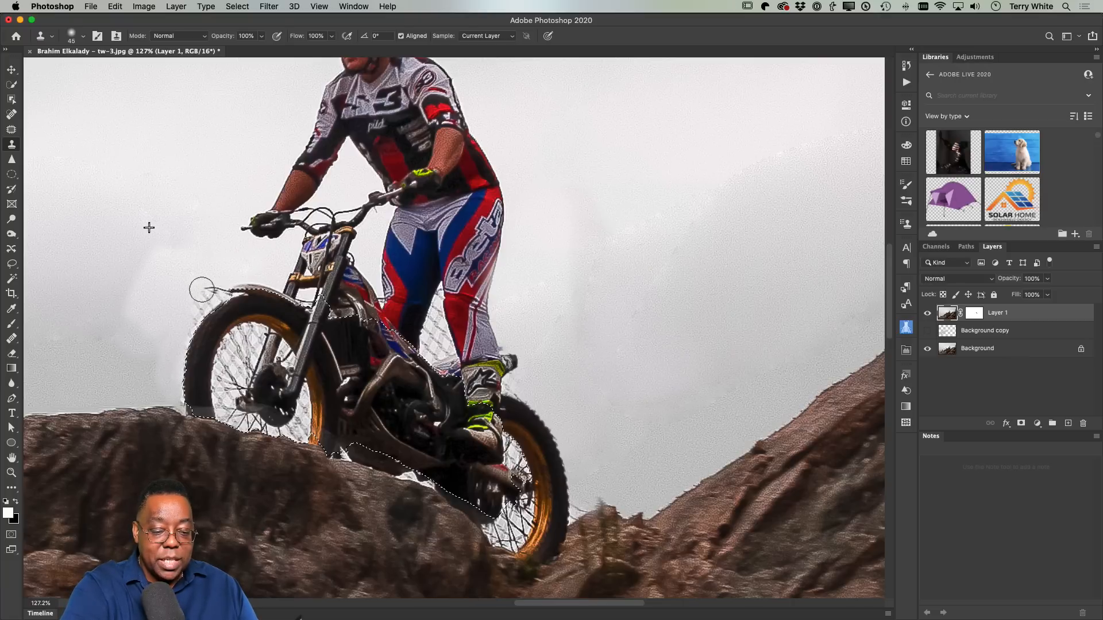
left_click_drag(201, 296, 189, 295)
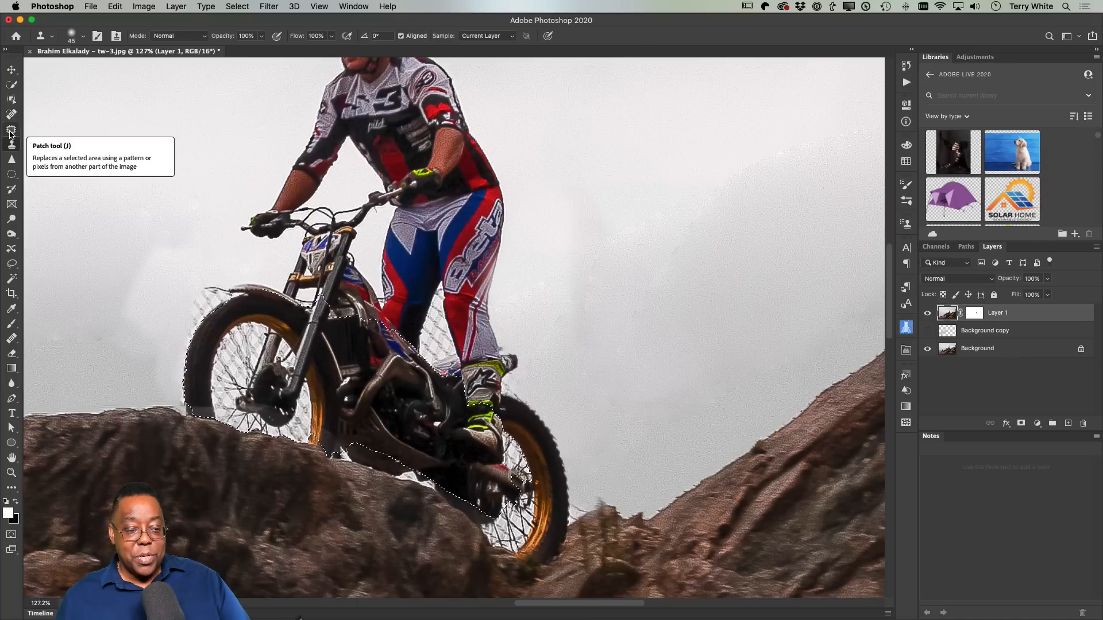
Step: Select the rider's trousers on both legs with the Quick Selection tool, and invert the selection
left_click(11, 84)
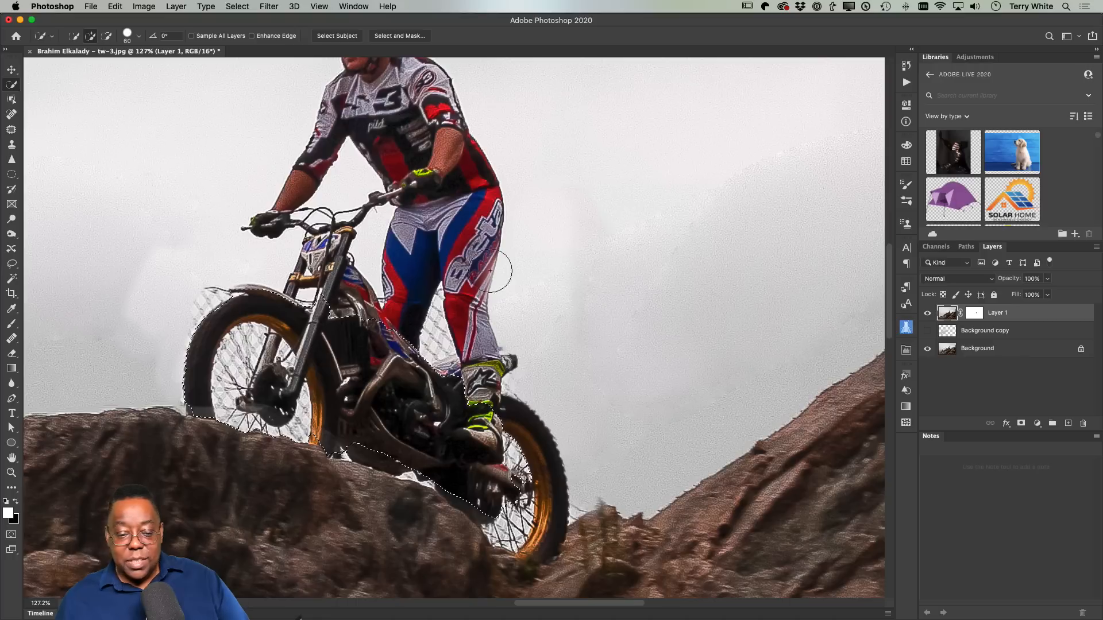
mouse_move(427, 276)
left_mouse_down()
mouse_move(434, 255)
mouse_move(405, 237)
mouse_move(466, 285)
left_mouse_up()
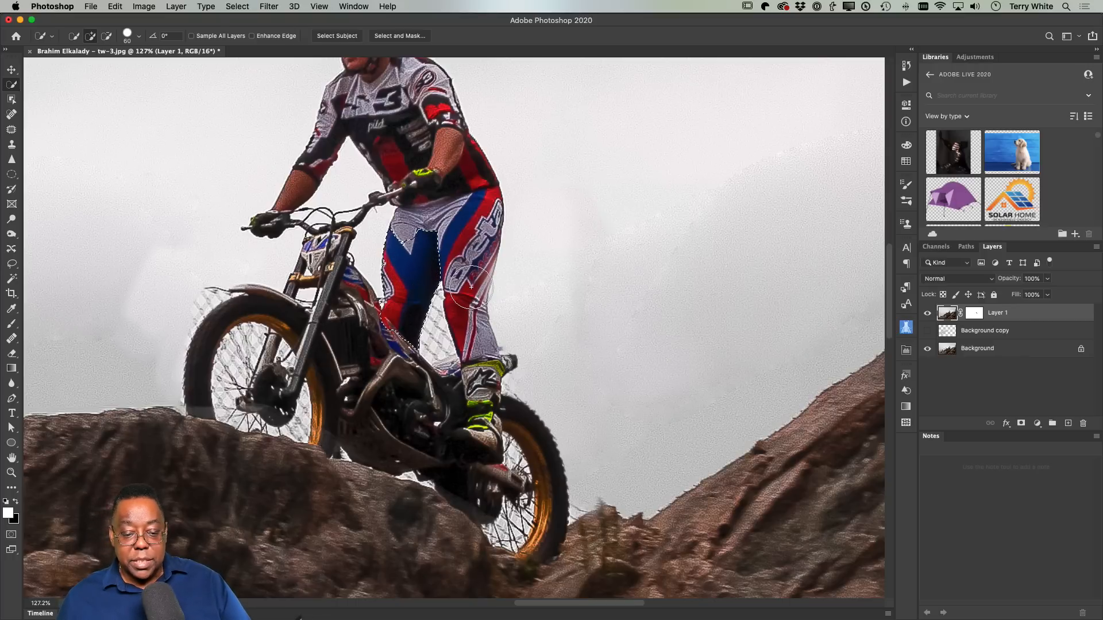
left_click(469, 286)
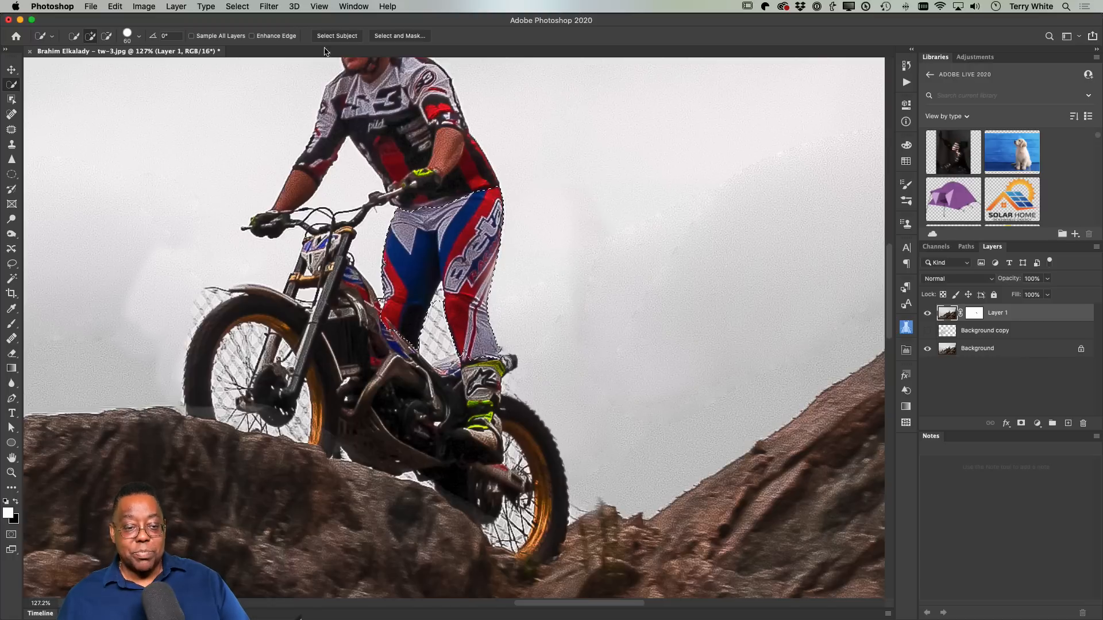
left_click(236, 6)
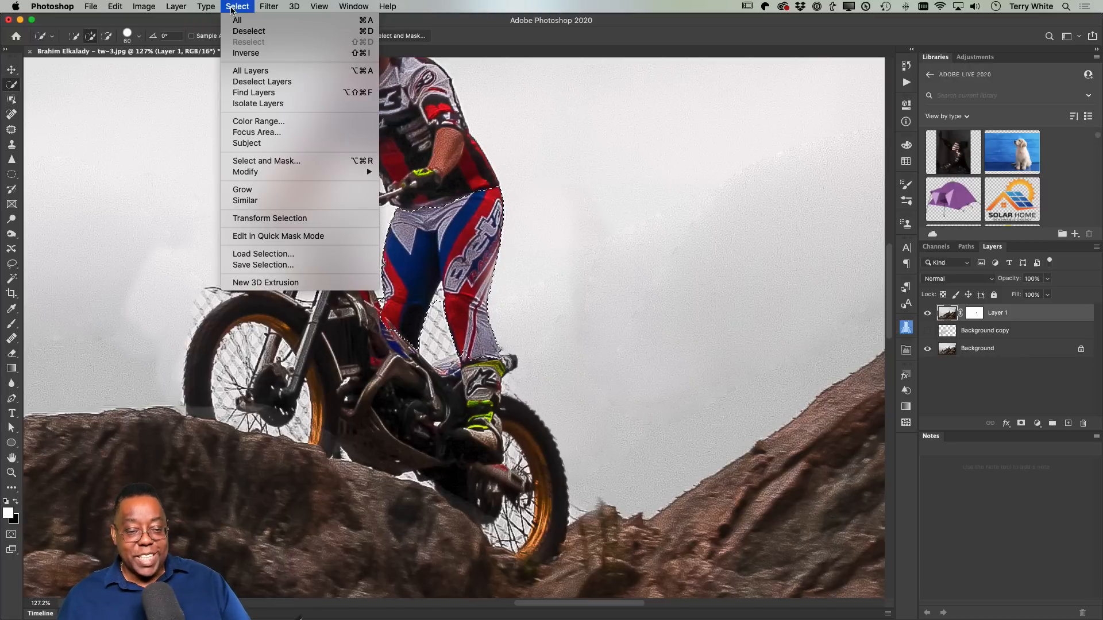
left_click(236, 52)
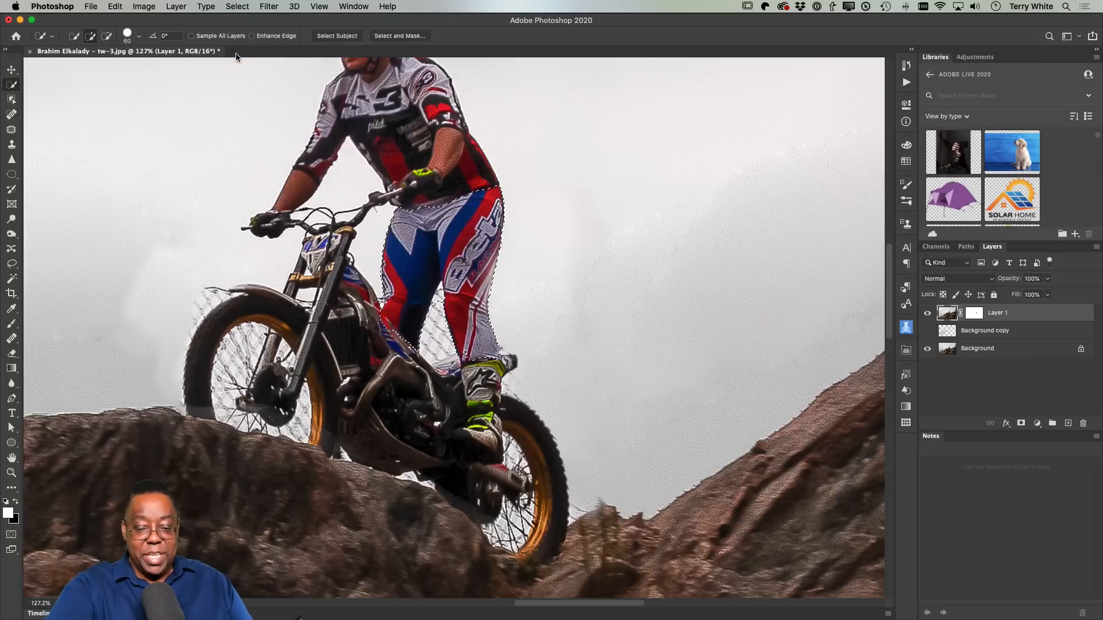
Step: Clone clean sky over the fence between the rider's legs with the size 45 Clone Stamp, and save the edited photo
key("alt")
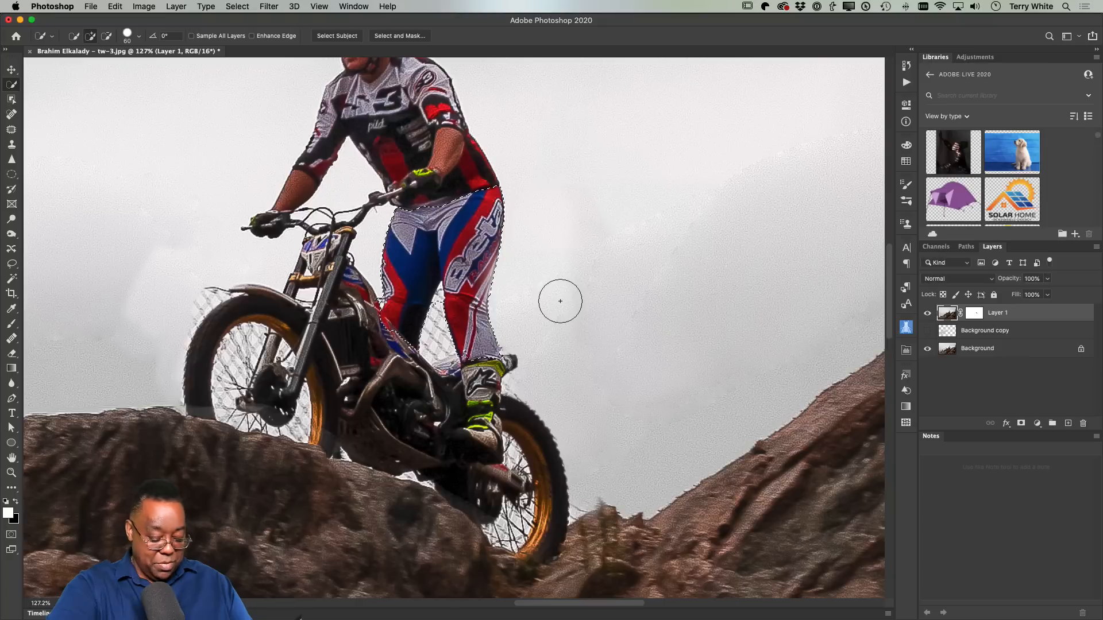
key("s")
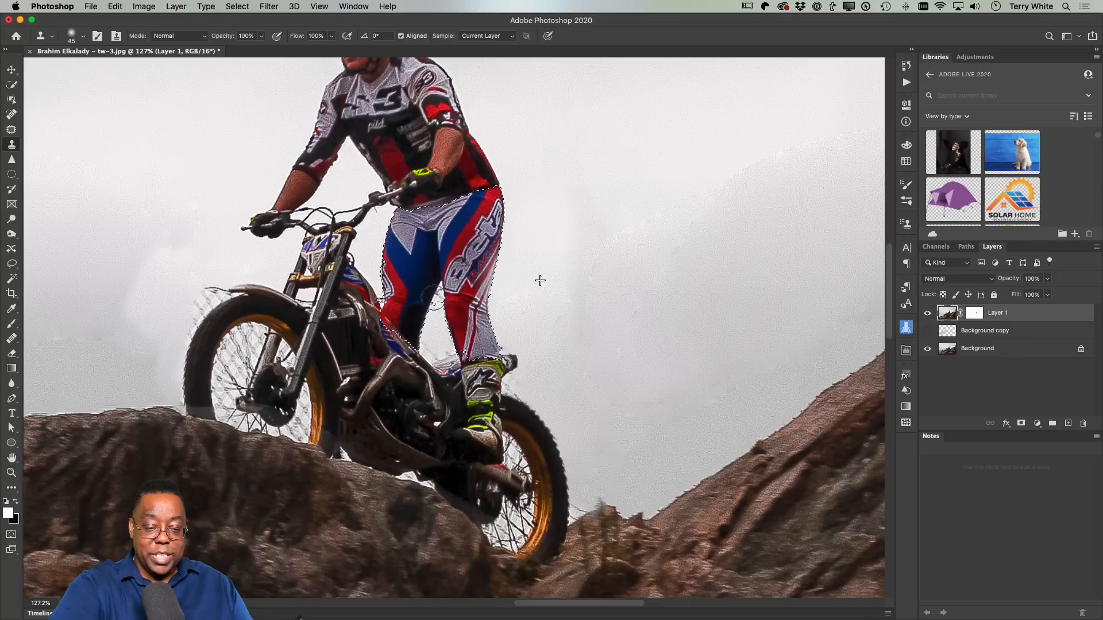
mouse_move(442, 335)
left_mouse_down()
mouse_move(446, 348)
mouse_move(431, 329)
left_mouse_up()
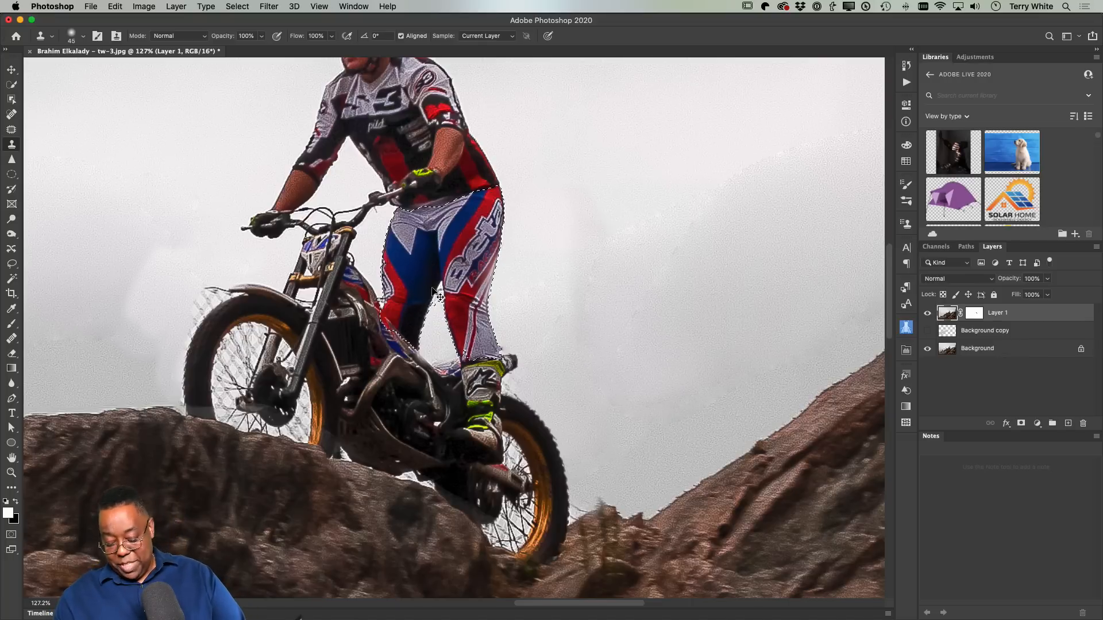
key("super+0")
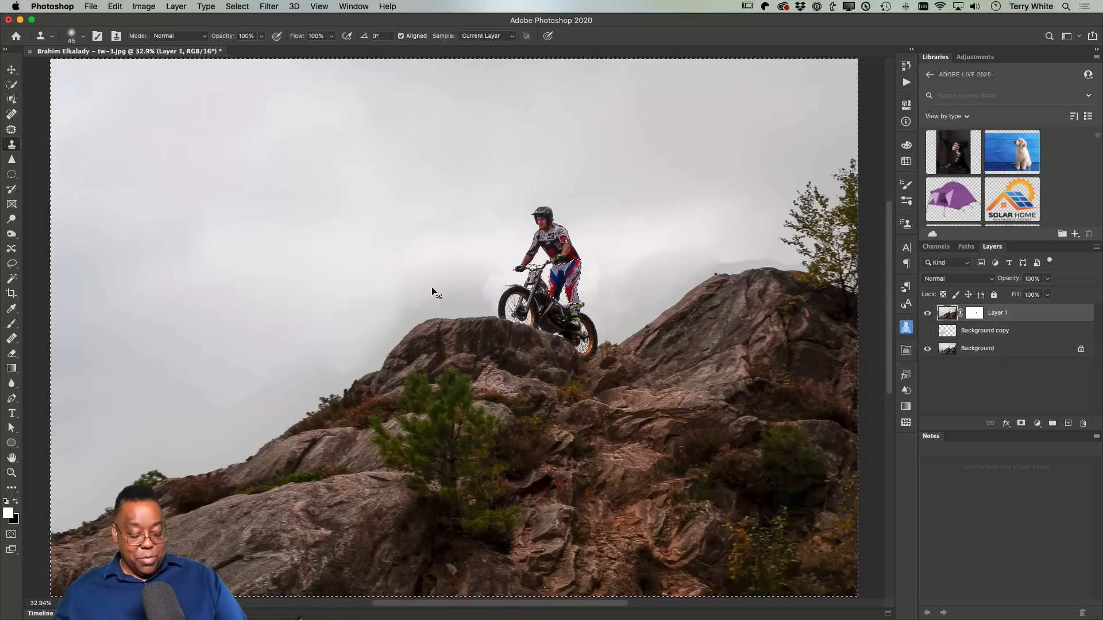
key("super+s")
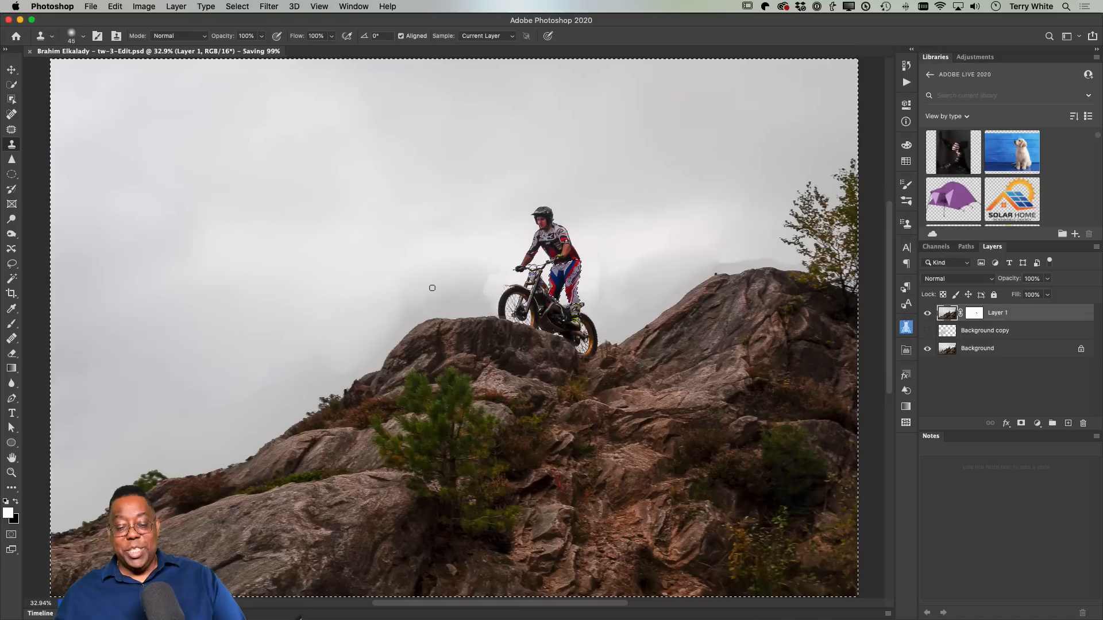